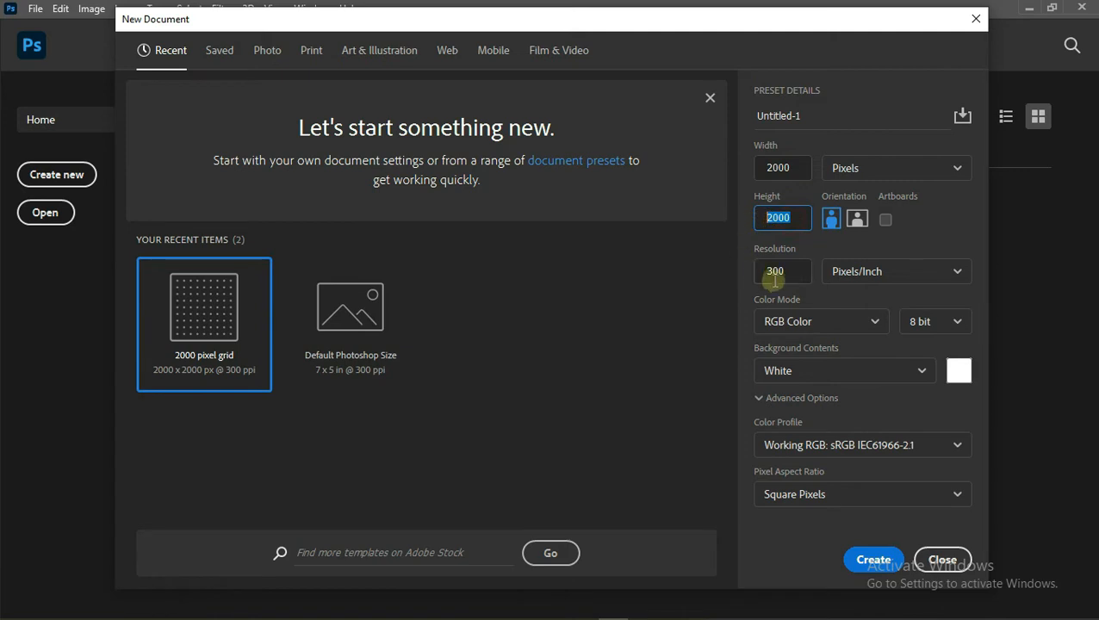
# Create a 2000 × 2000 pixel document at 300 pixels/inch with RGB Color, 8 bit and a white background
pyautogui.click(773, 271)
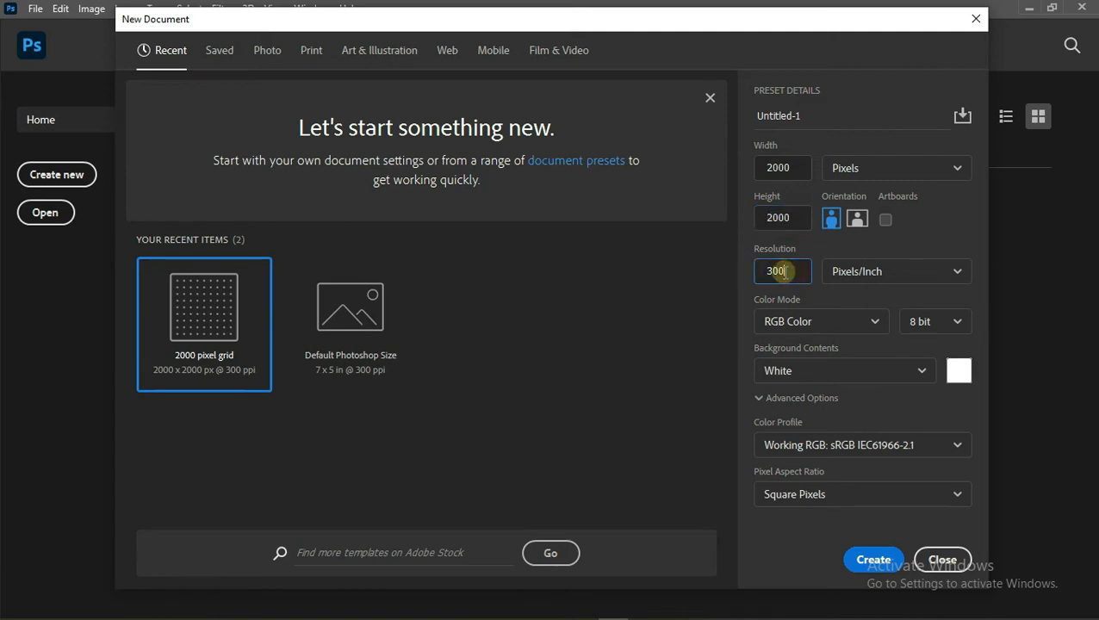
pyautogui.click(864, 327)
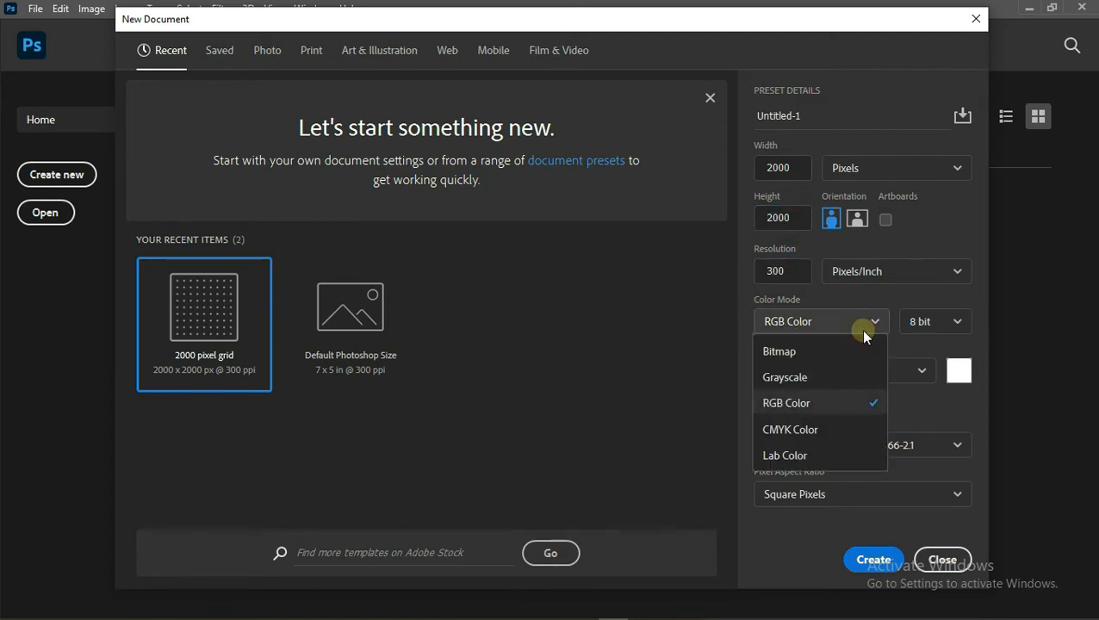
pyautogui.click(801, 405)
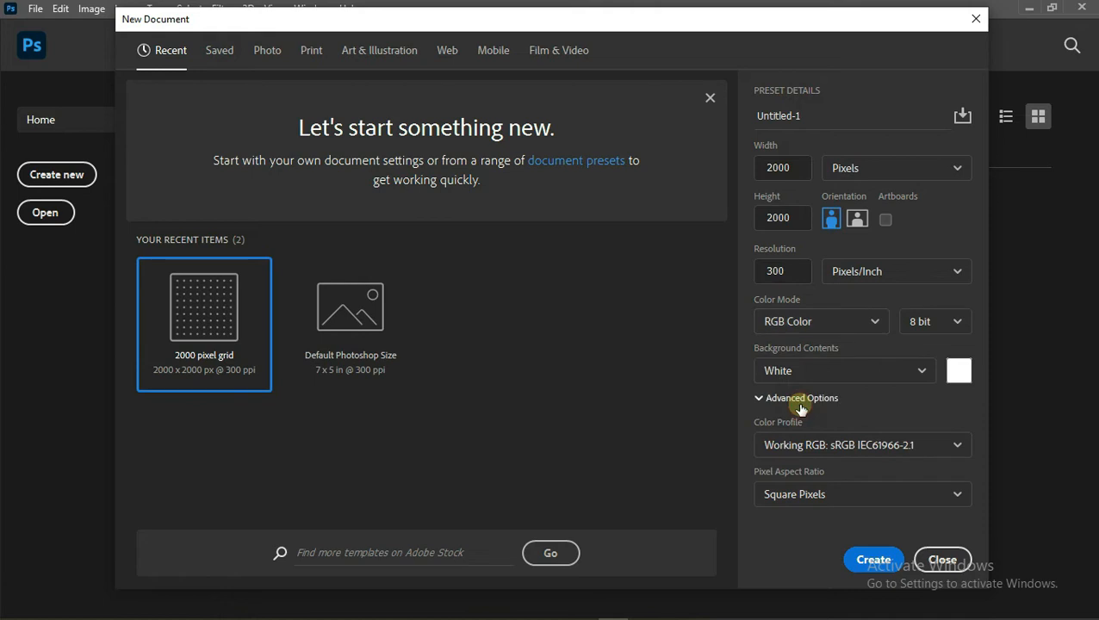
pyautogui.click(954, 323)
pyautogui.click(954, 321)
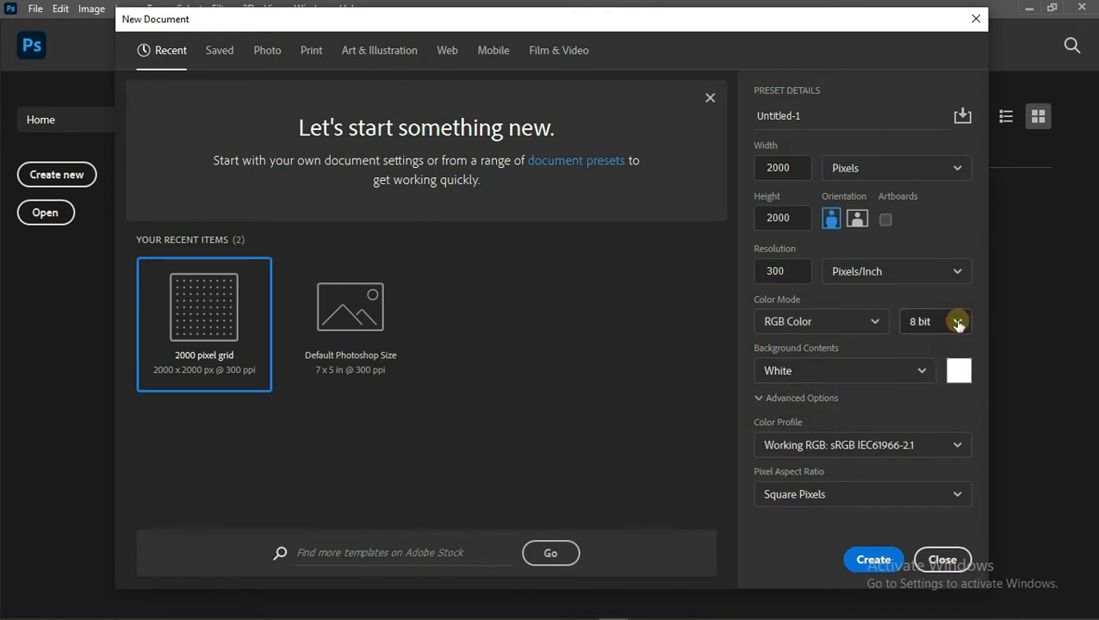
pyautogui.click(872, 561)
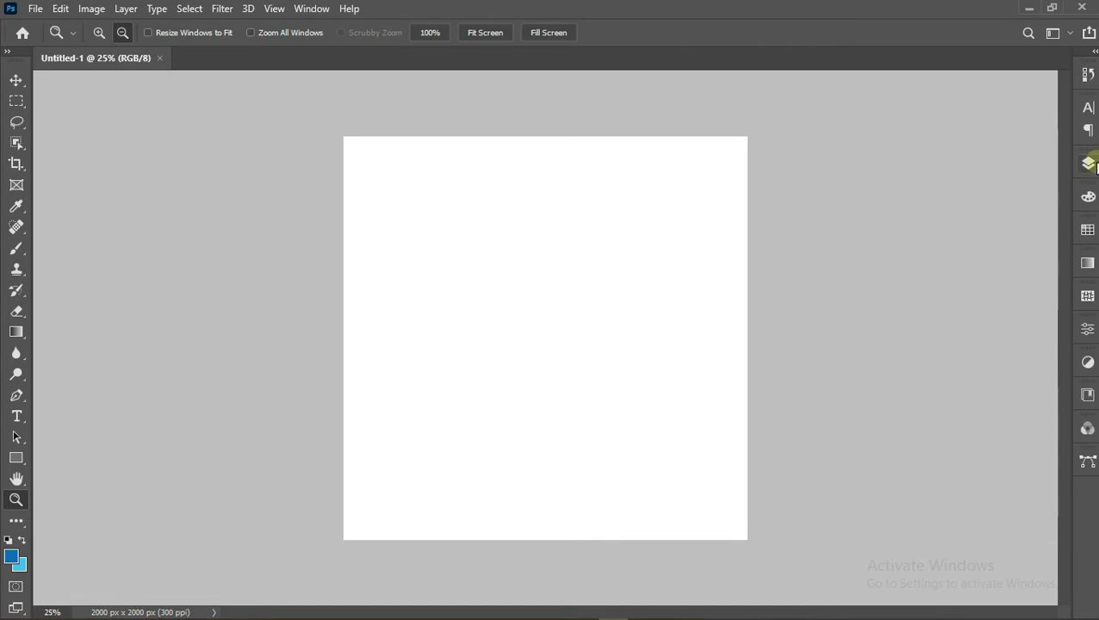
# Convert the Background into a regular layer named Layer 0, with colour None, Normal mode and 100% opacity
pyautogui.click(1089, 164)
pyautogui.rightClick(994, 265)
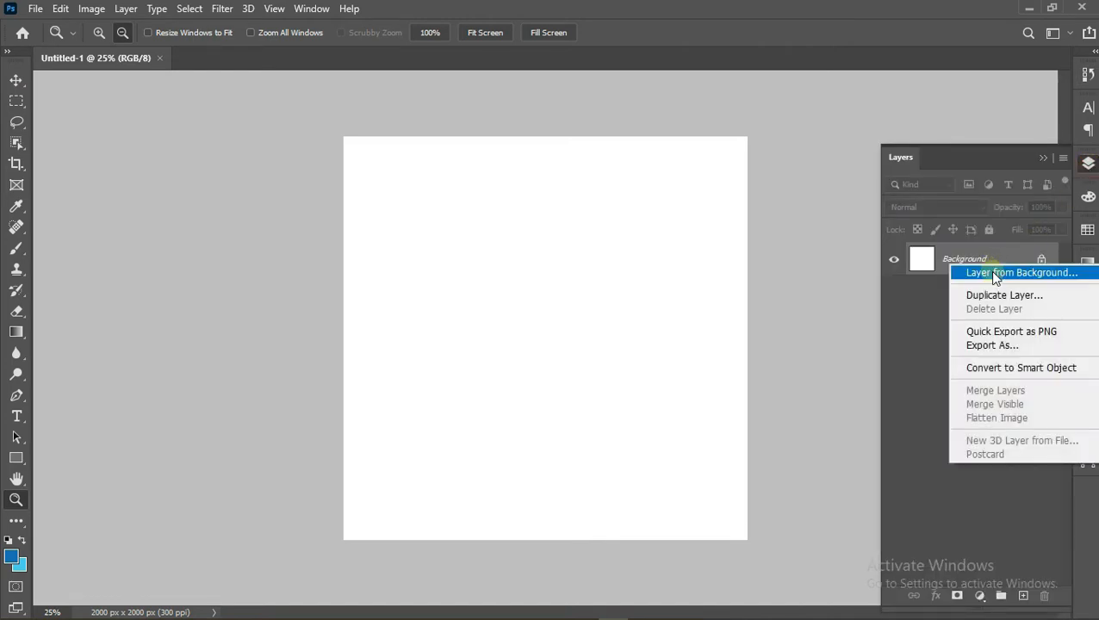
pyautogui.click(989, 270)
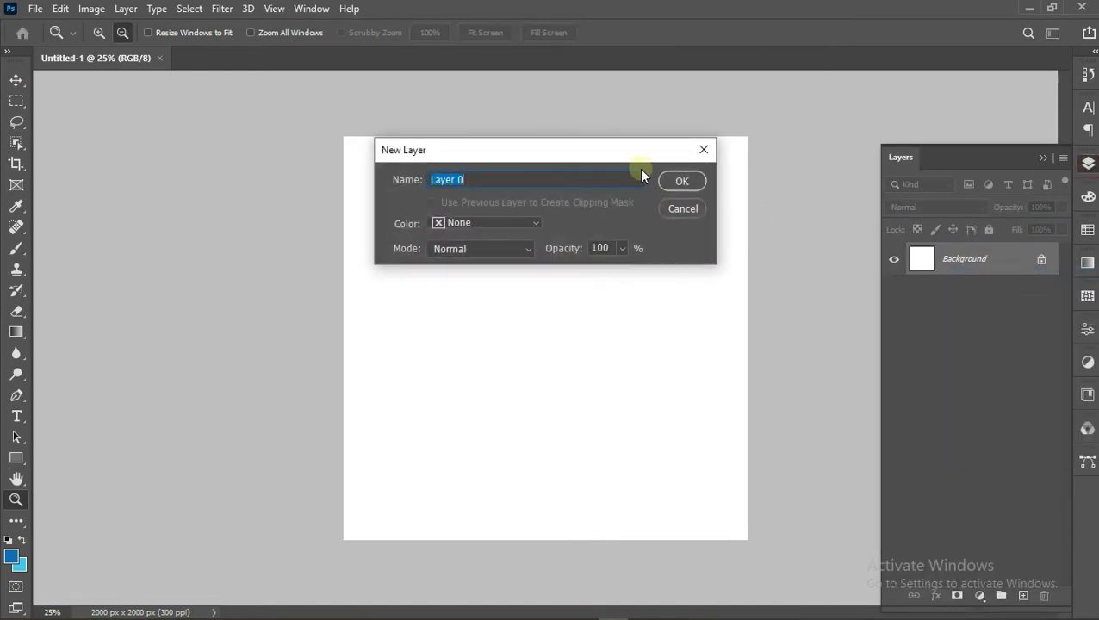
pyautogui.click(507, 223)
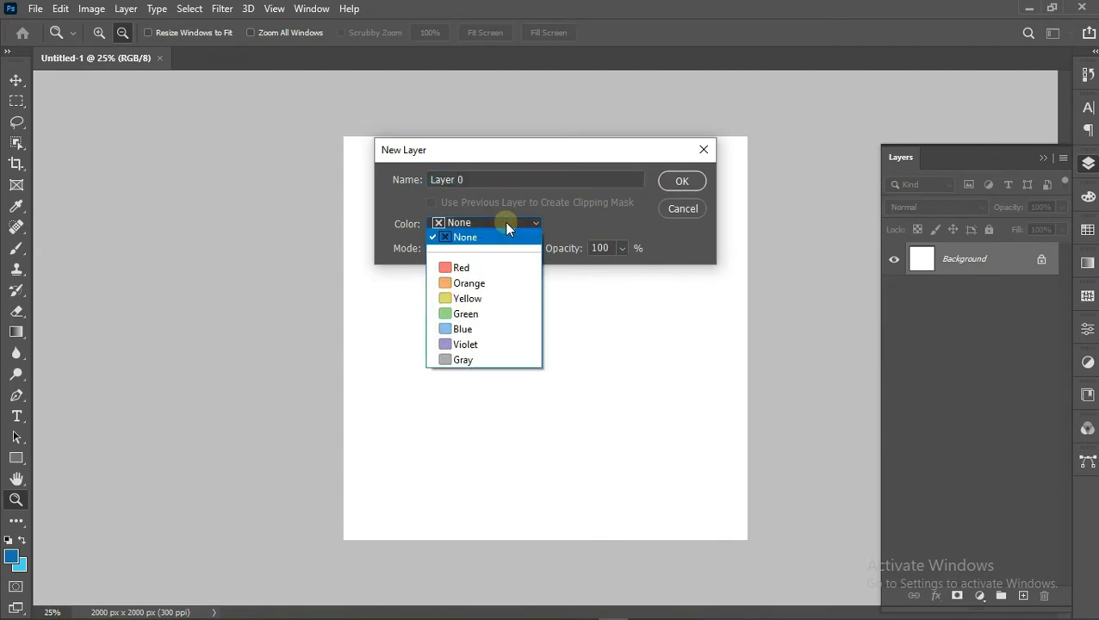
pyautogui.click(507, 224)
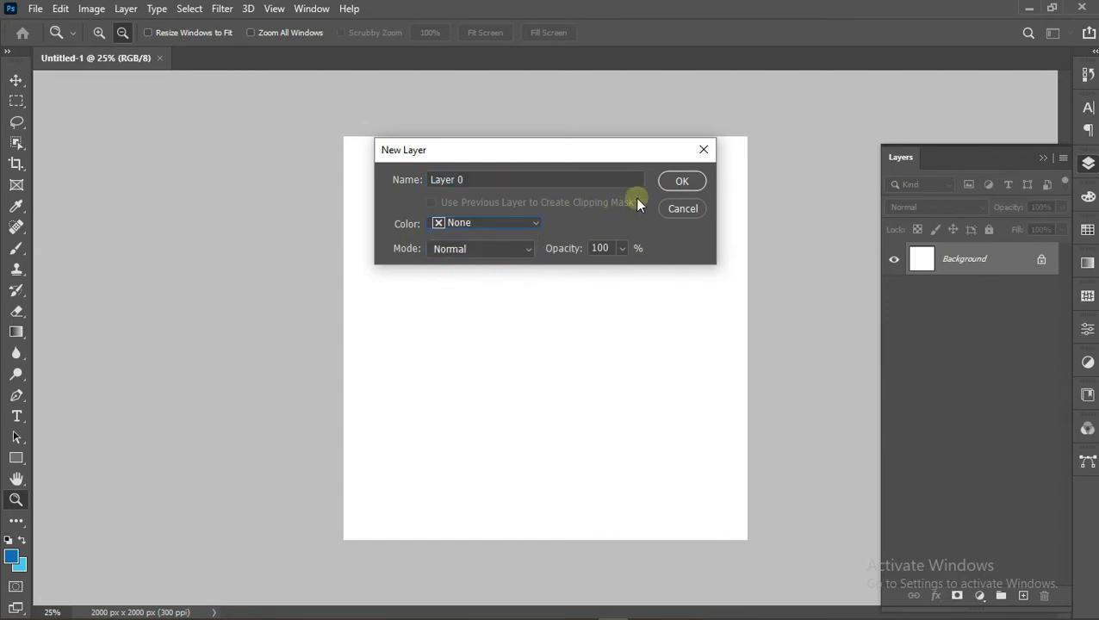
pyautogui.click(680, 182)
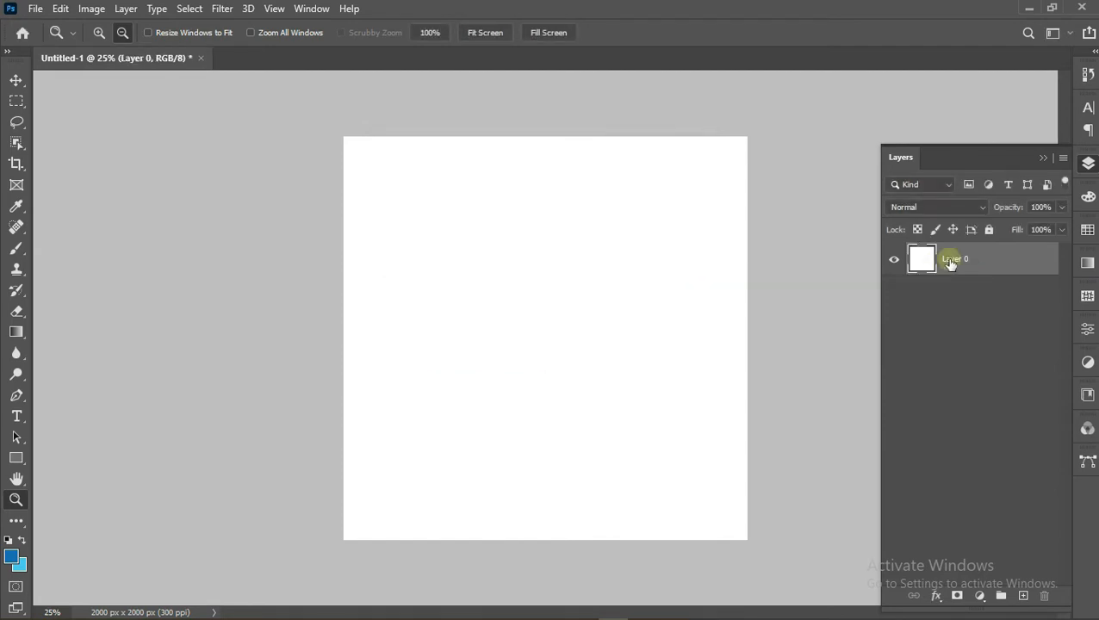
# Apply a Gradient Overlay to Layer 0 using the custom dark-blue to light-blue gradient
pyautogui.rightClick(951, 262)
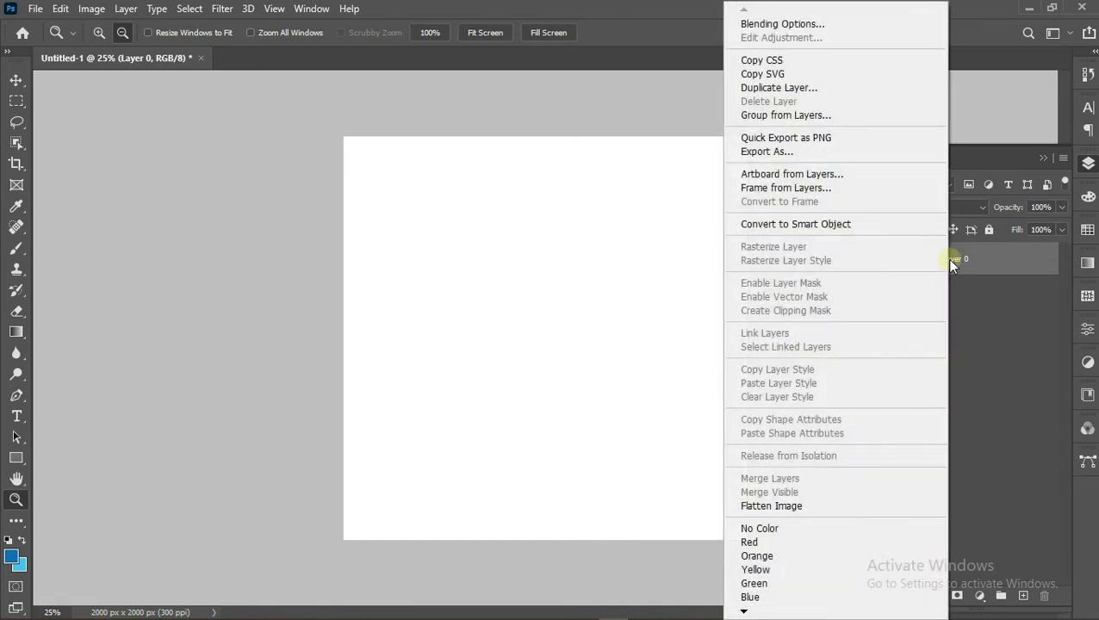
pyautogui.click(789, 26)
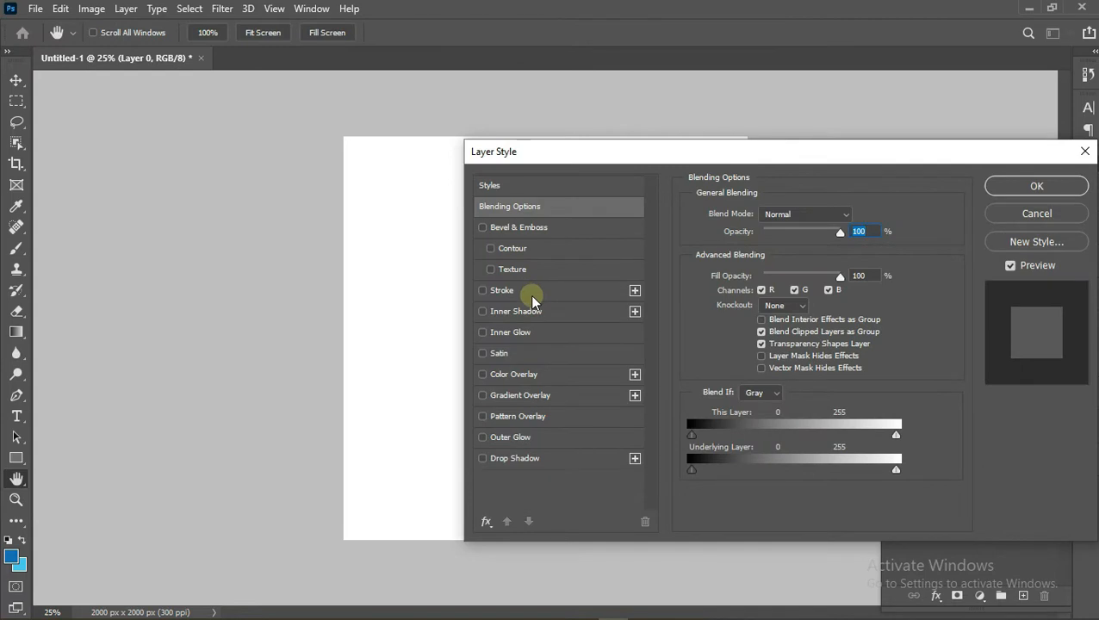
pyautogui.click(510, 395)
pyautogui.click(768, 252)
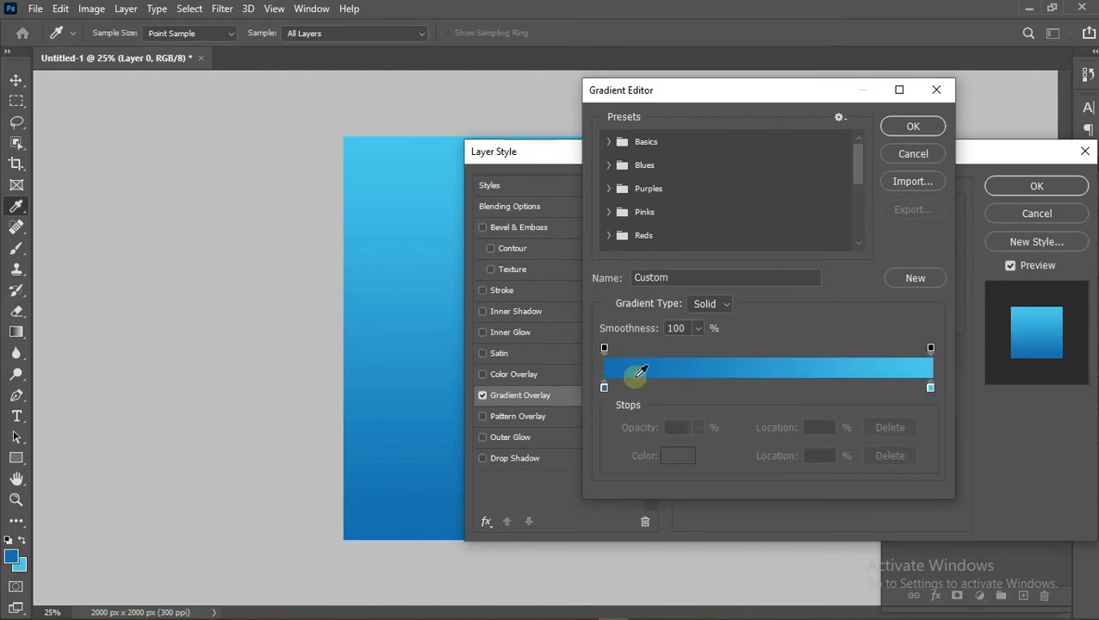
pyautogui.click(913, 126)
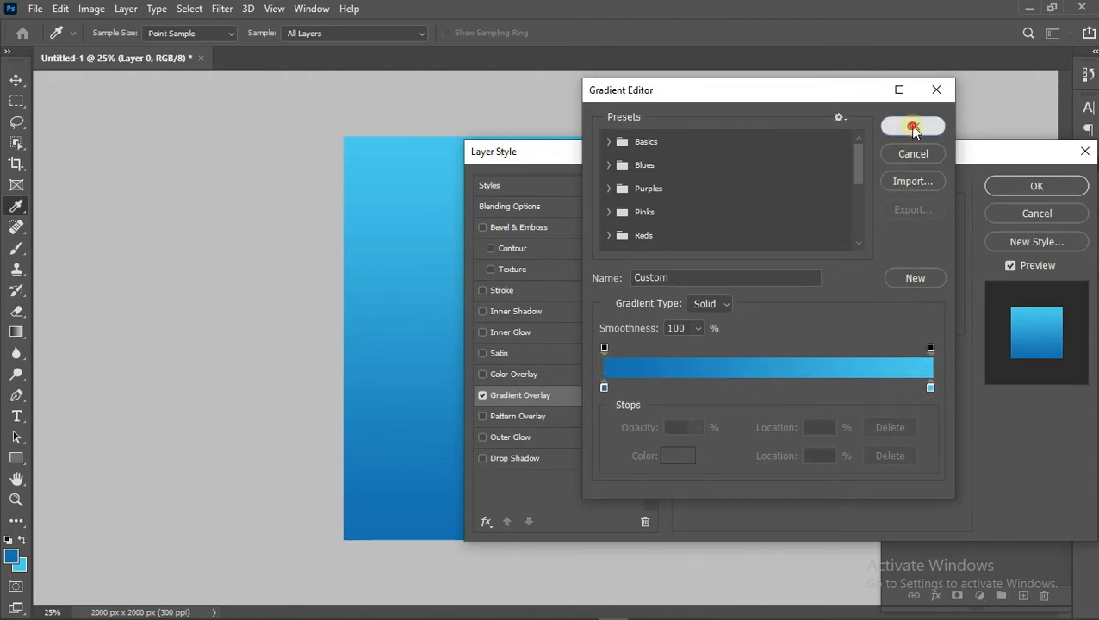
pyautogui.click(1015, 187)
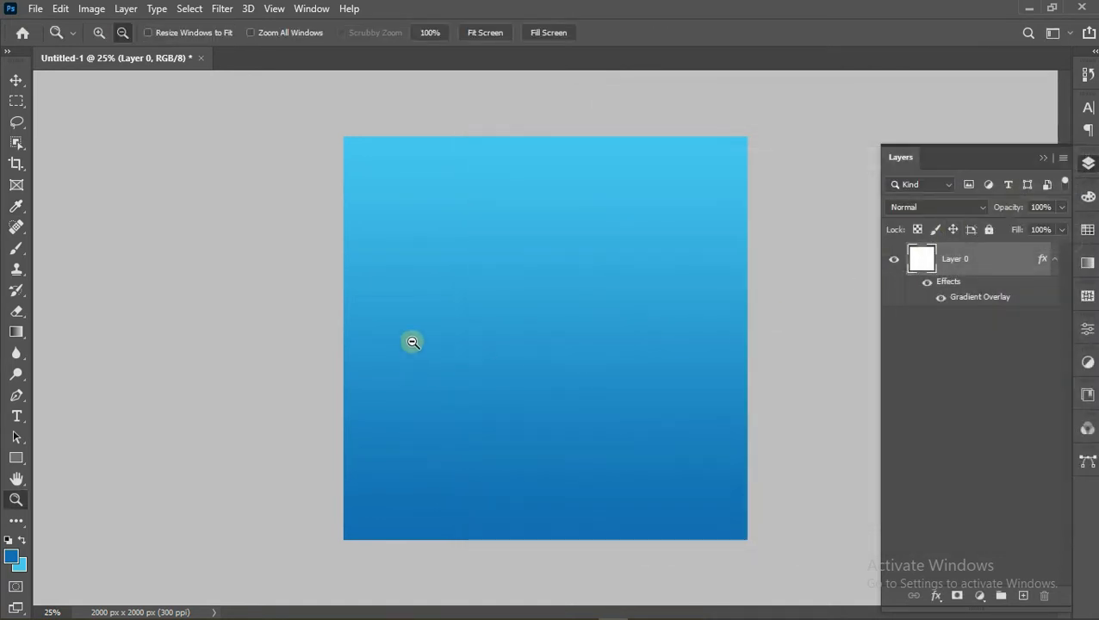
# Place the phone image kindpng_4406534 as an embedded object and flip it horizontally
pyautogui.click(41, 12)
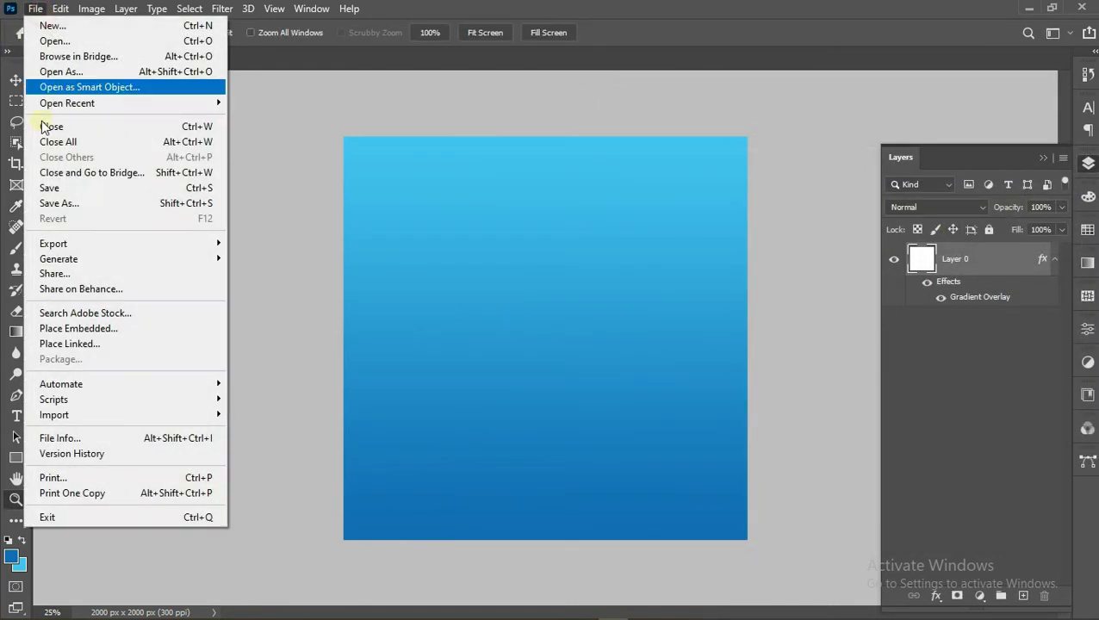
pyautogui.click(90, 328)
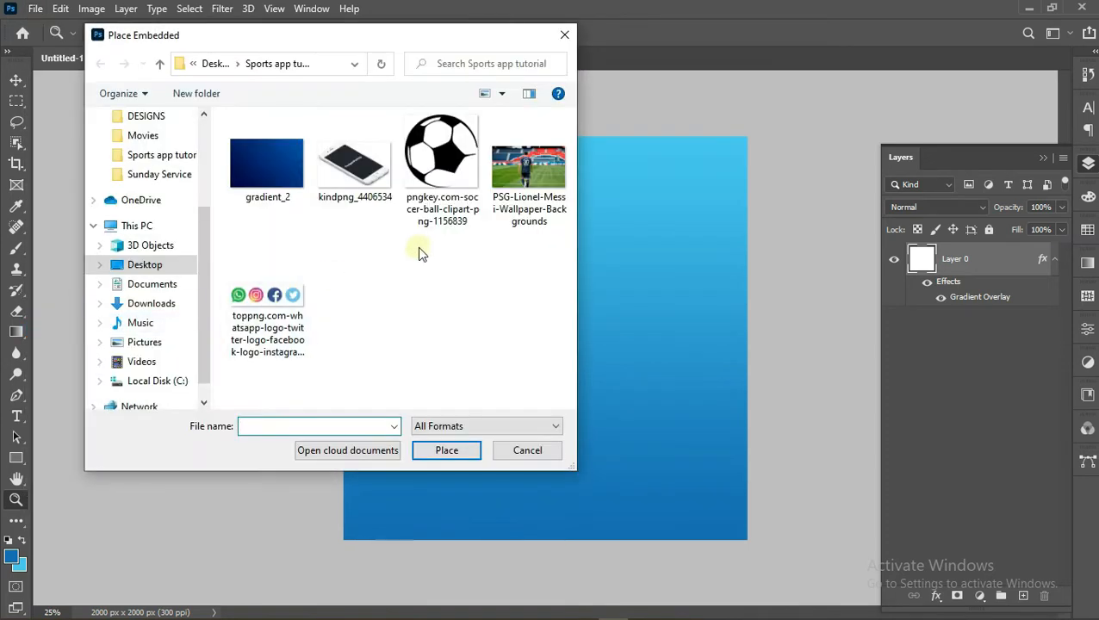
pyautogui.doubleClick(363, 183)
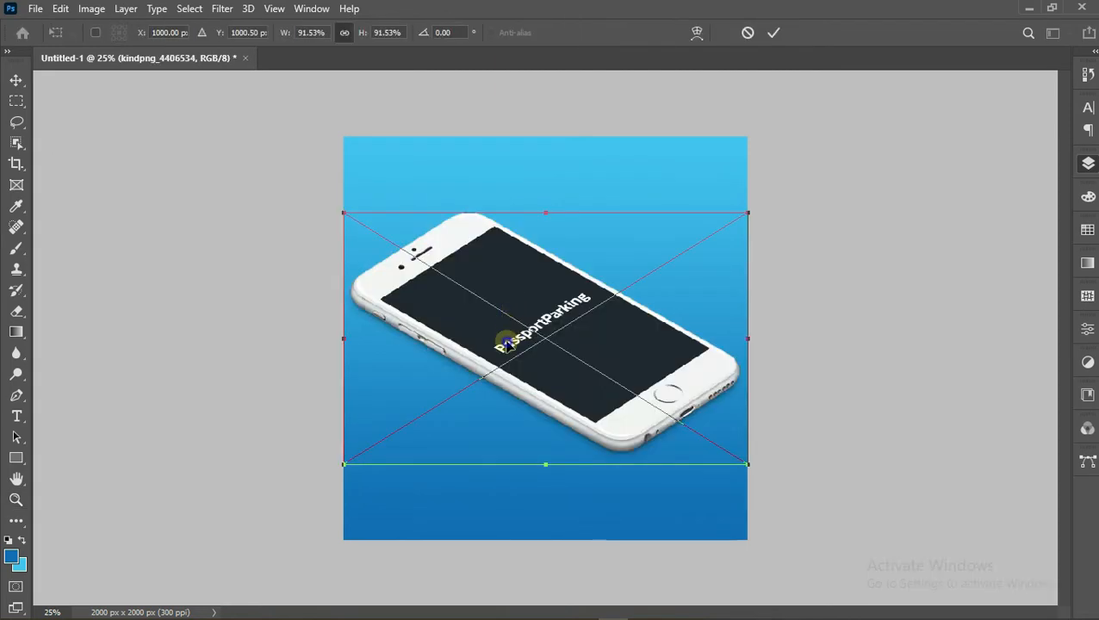
pyautogui.rightClick(508, 344)
pyautogui.click(557, 592)
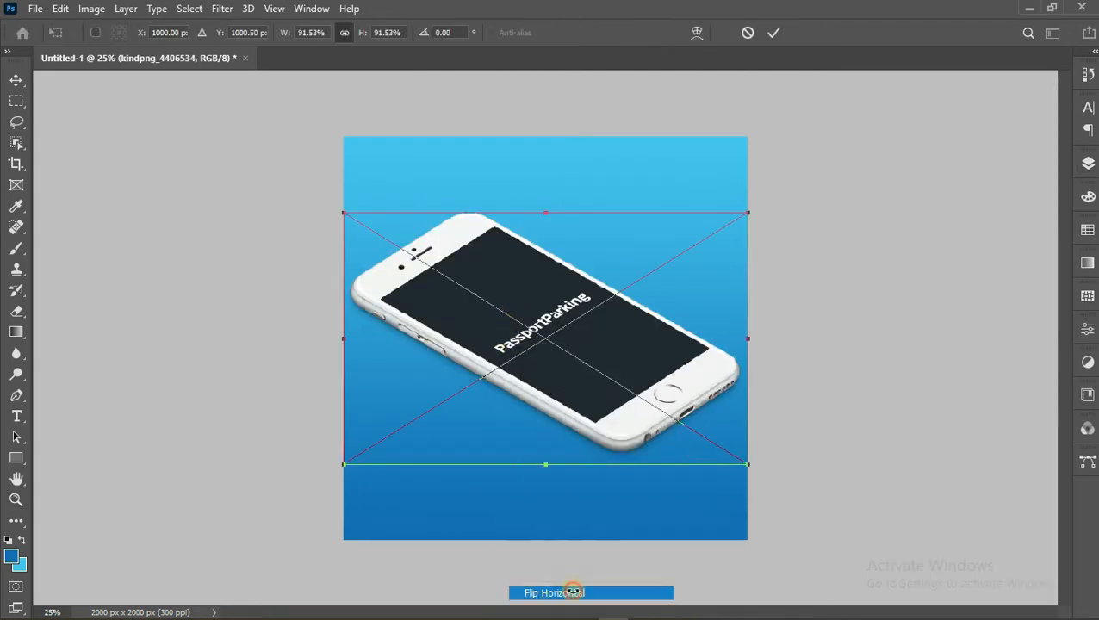
# Scale the phone to about 71%, rotate it about 12° counterclockwise, and position it in the canvas's lower right area
pyautogui.moveTo(547, 211); pyautogui.dragTo(546, 269)
pyautogui.moveTo(379, 490); pyautogui.dragTo(408, 525)
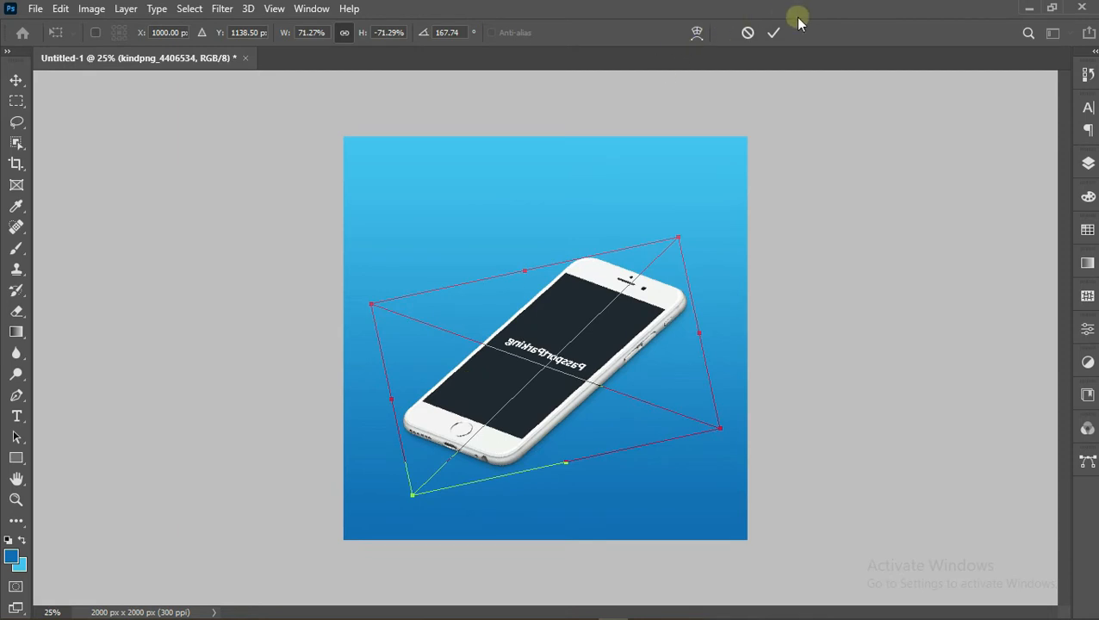
pyautogui.click(773, 32)
pyautogui.press('z')
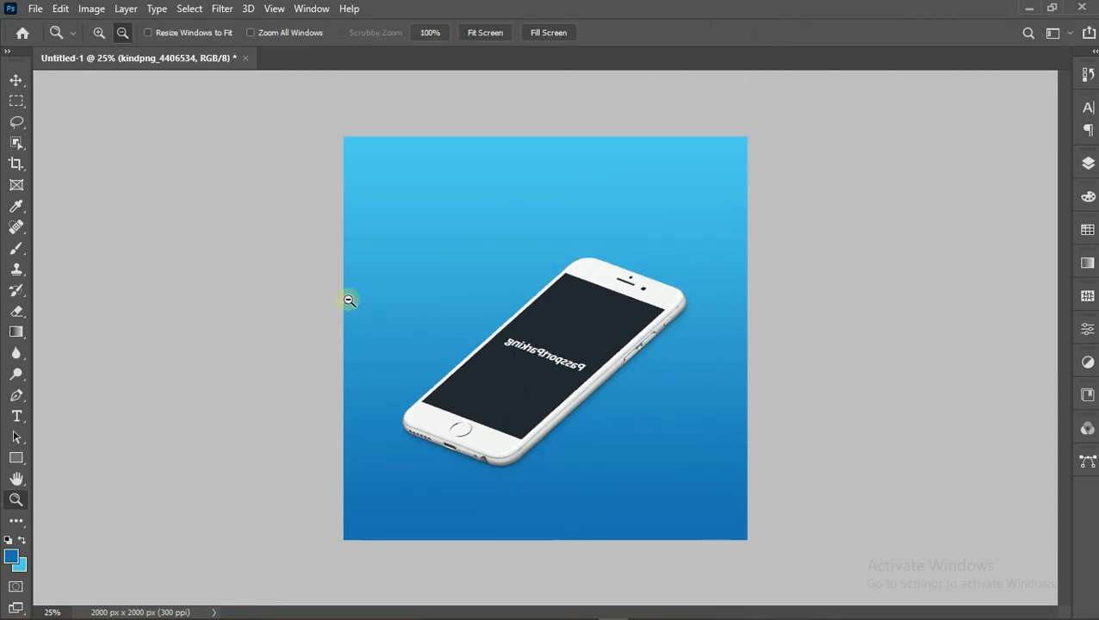
pyautogui.click(16, 79)
pyautogui.moveTo(468, 416); pyautogui.dragTo(513, 444)
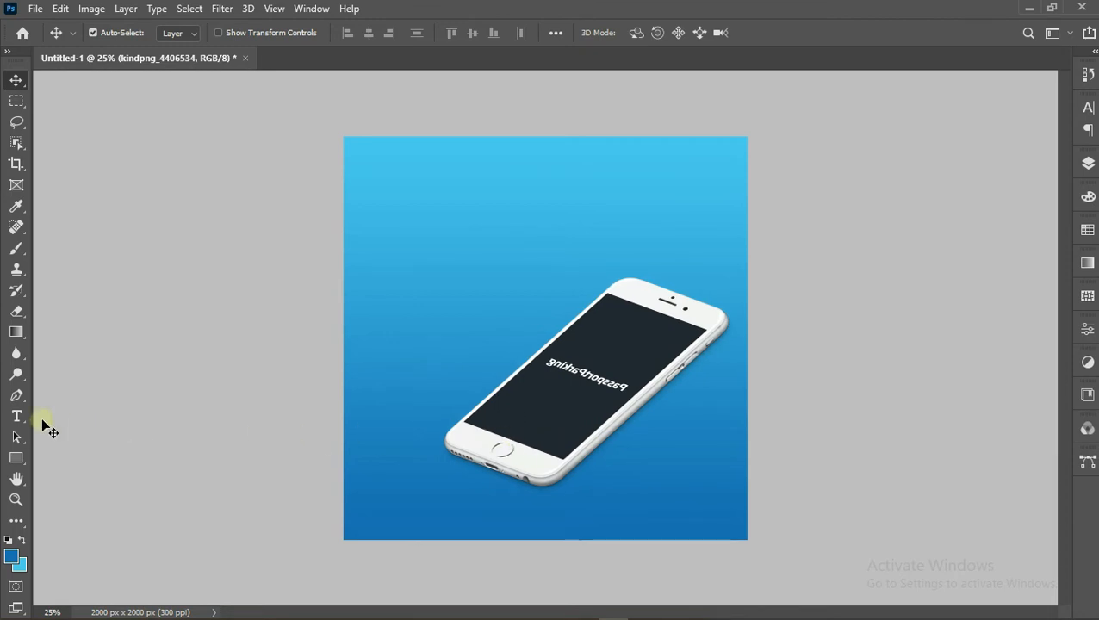
# Trace a closed four-point path around the phone's dark screen with the Pen tool
pyautogui.click(15, 500)
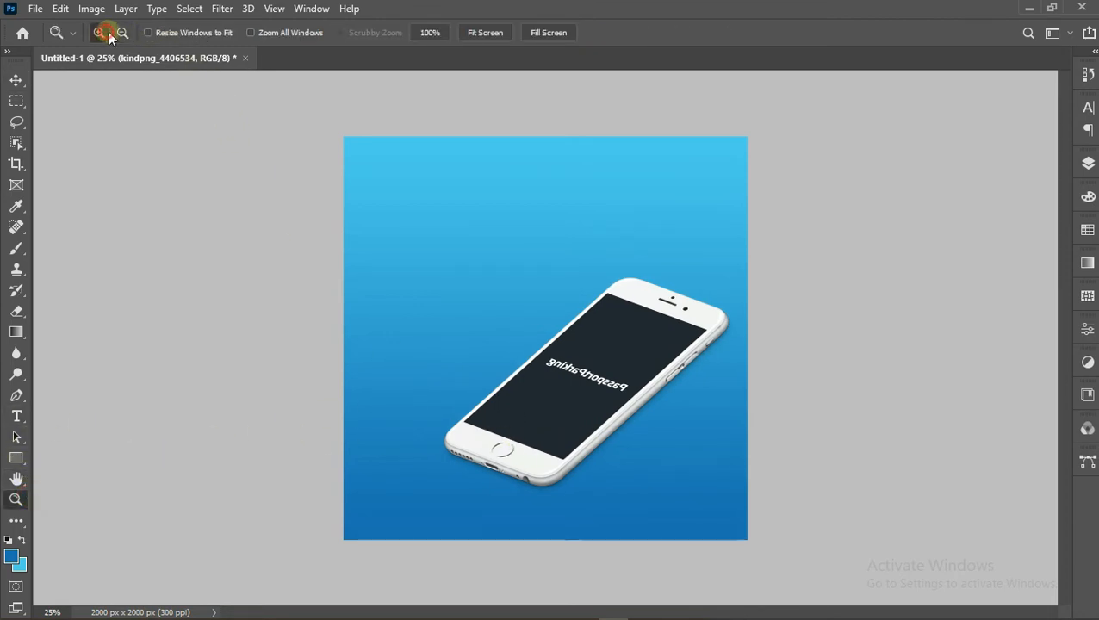
pyautogui.click(733, 431)
pyautogui.click(726, 436)
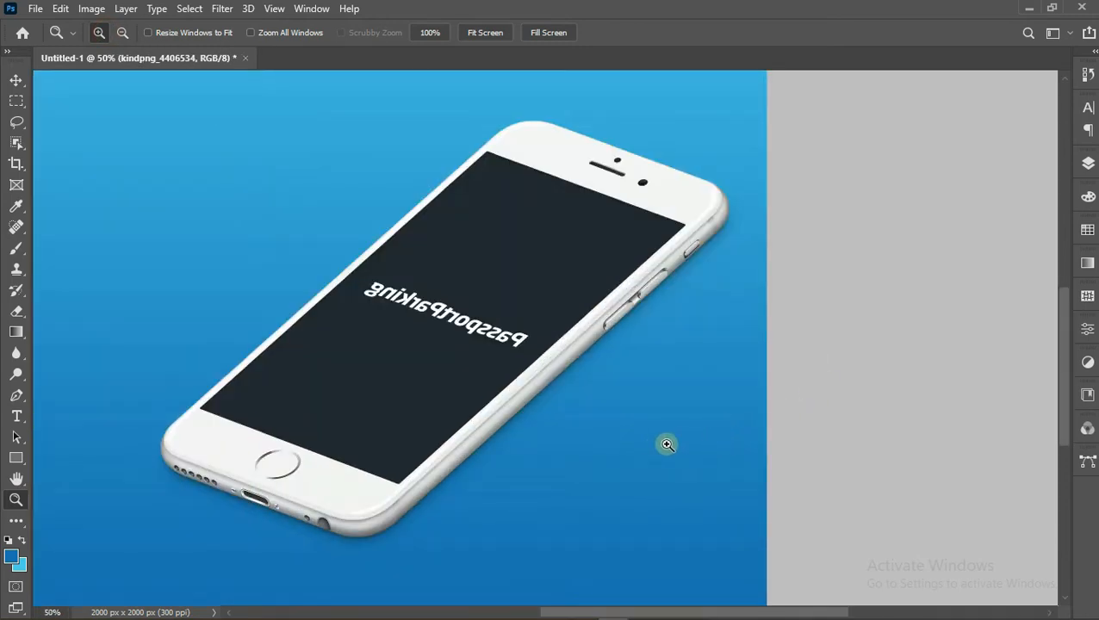
pyautogui.click(668, 444)
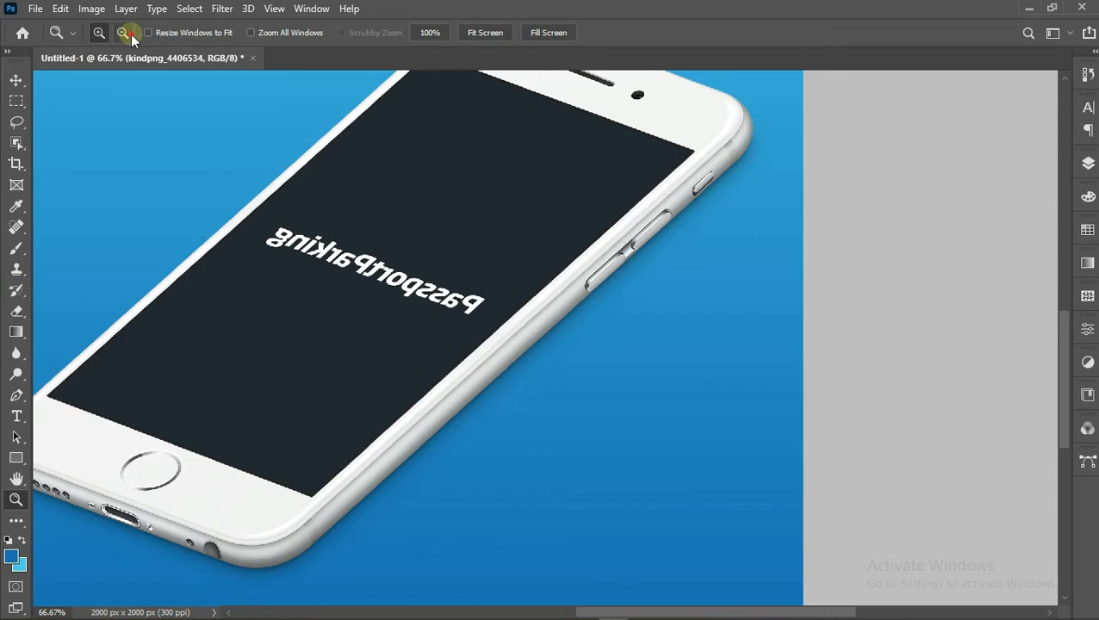
pyautogui.click(183, 137)
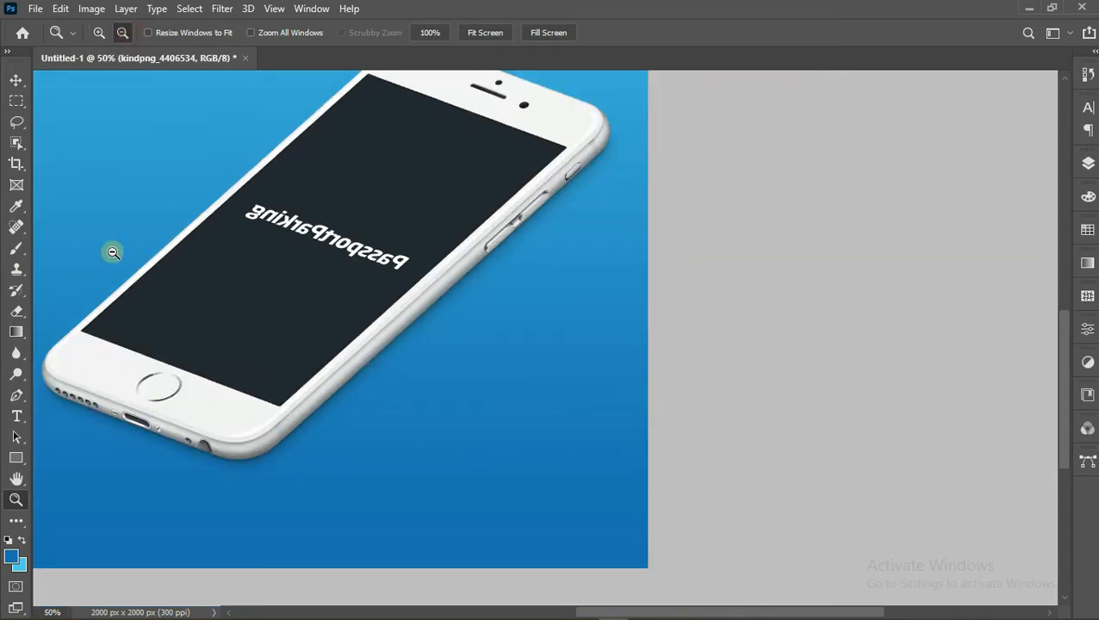
pyautogui.scroll(1, 112, 253)
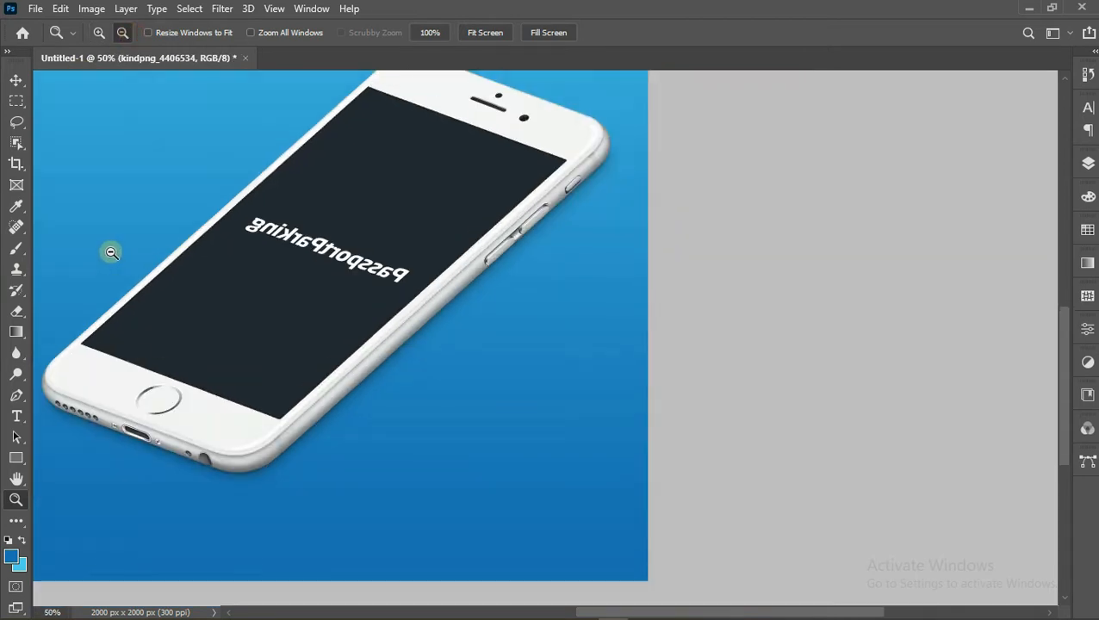
pyautogui.click(15, 395)
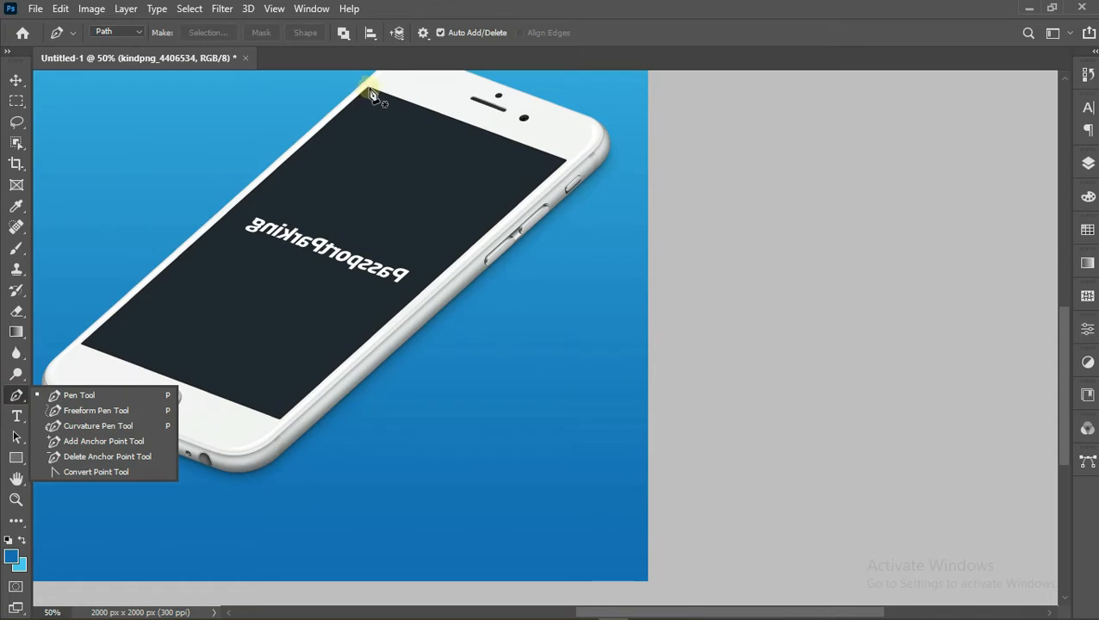
pyautogui.click(368, 87)
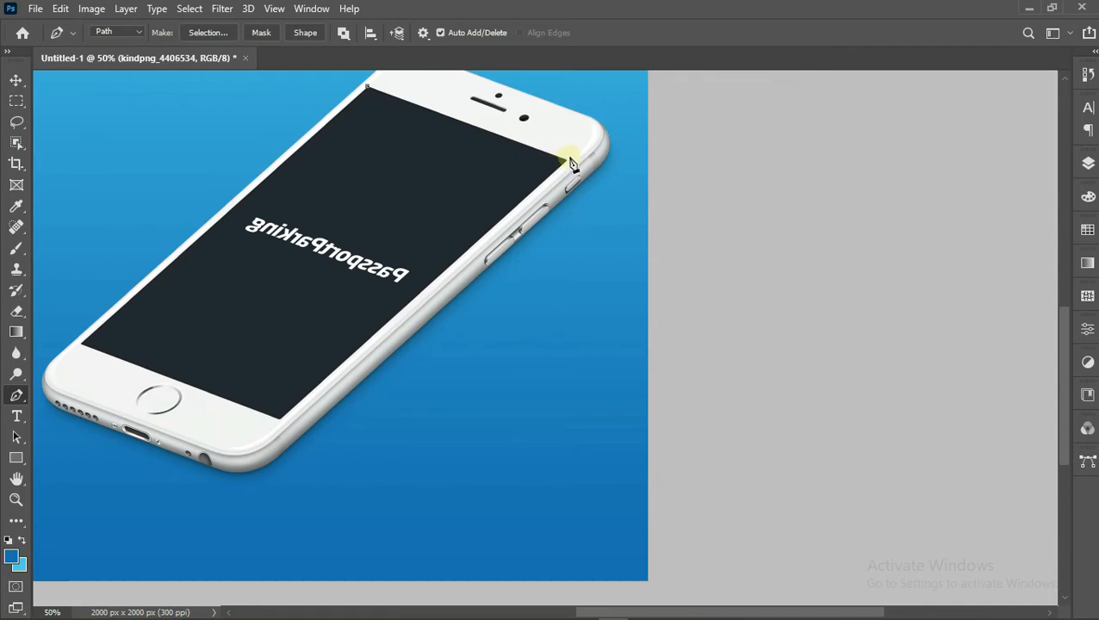
pyautogui.click(568, 160)
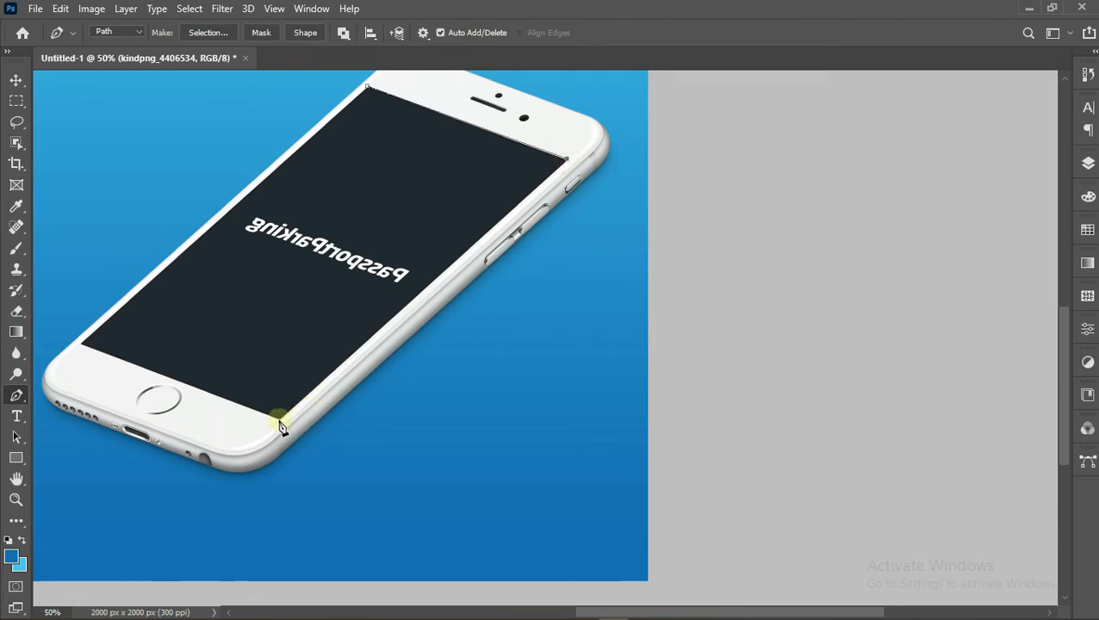
pyautogui.click(279, 423)
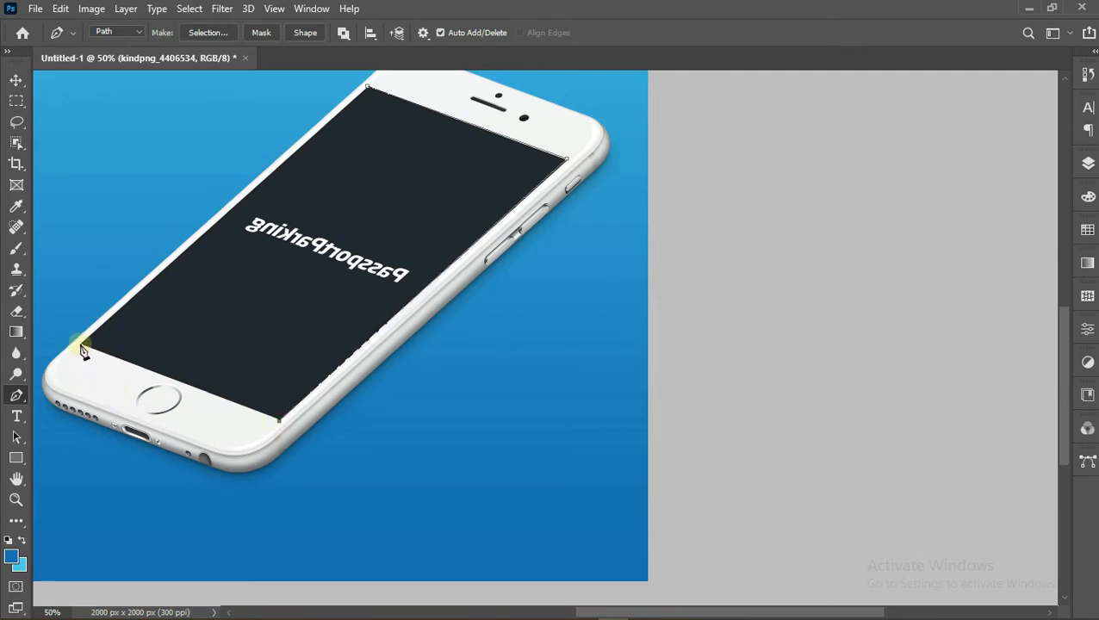
pyautogui.click(80, 346)
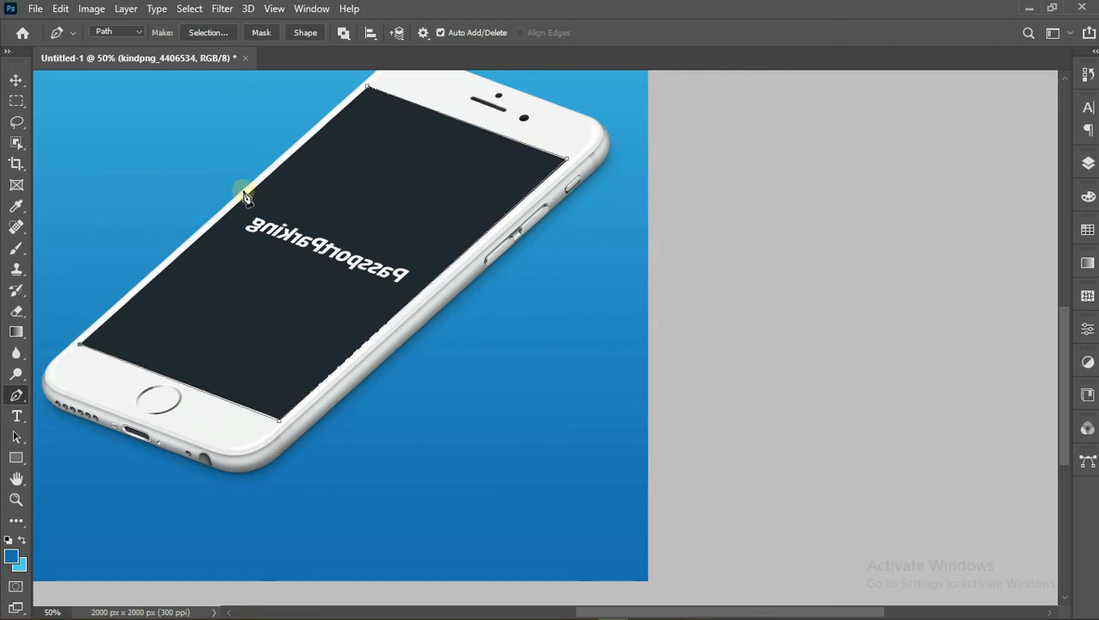
pyautogui.click(367, 87)
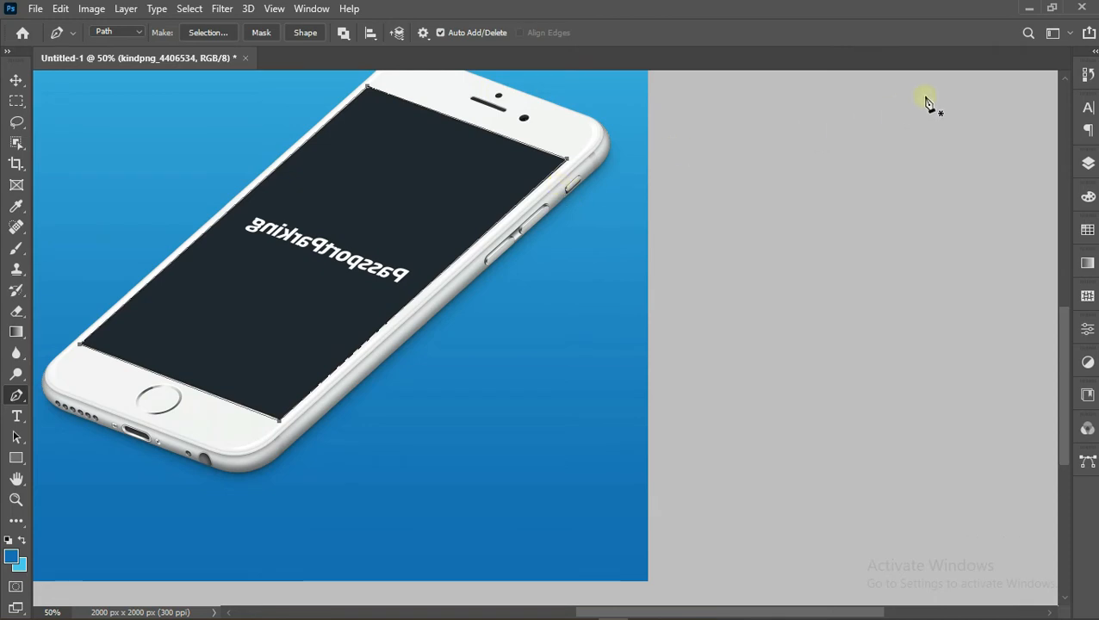
# Convert the traced path around the phone's screen into a new anti-aliased selection with a 0-pixel feather
pyautogui.click(1088, 164)
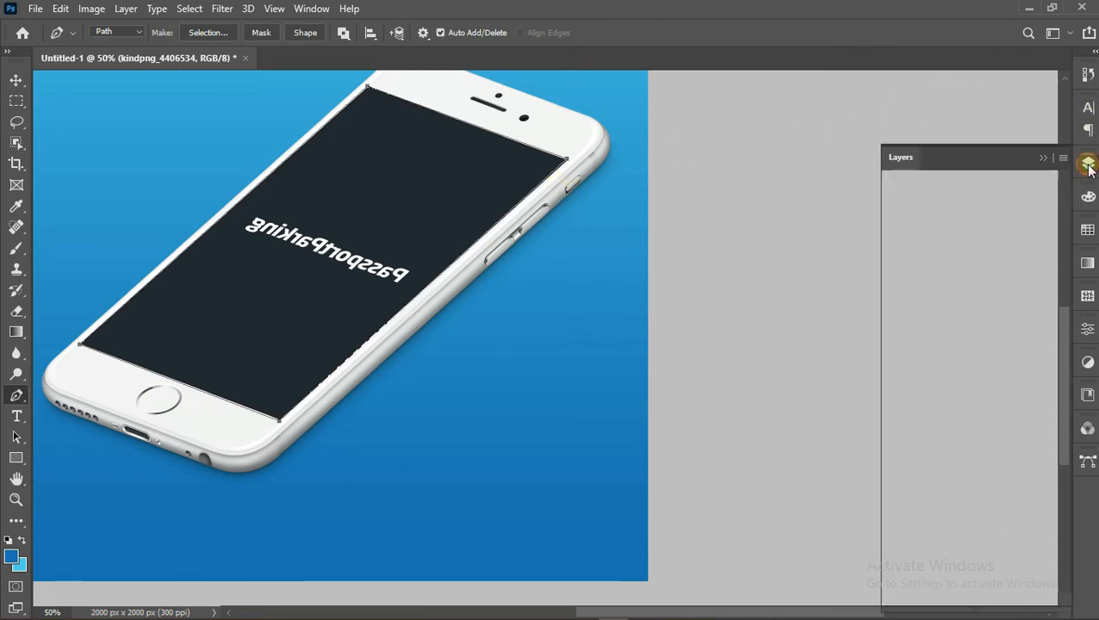
pyautogui.click(954, 255)
pyautogui.rightClick(291, 241)
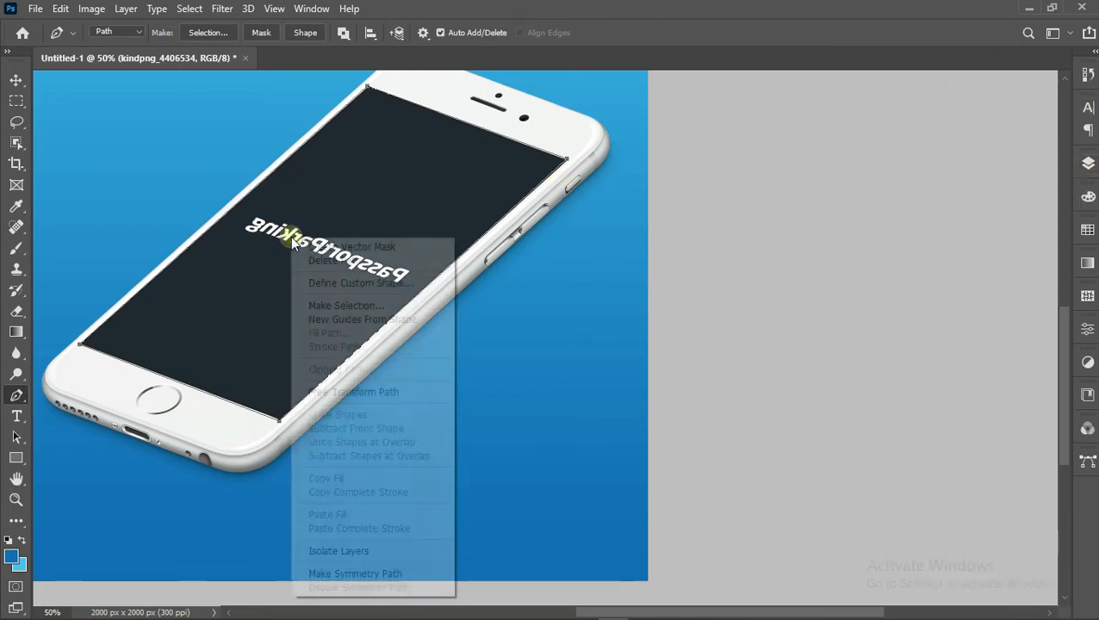
pyautogui.click(358, 305)
pyautogui.click(634, 155)
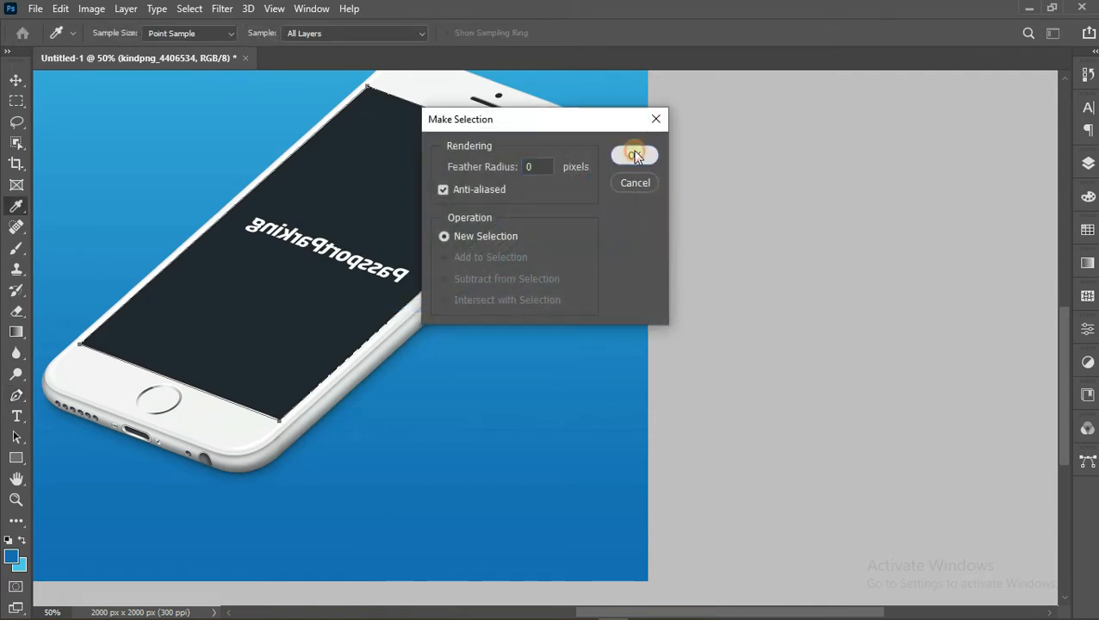
# Copy the selected phone screen to its own layer and check the cutout by hiding and reshowing the phone layer
pyautogui.click(1089, 160)
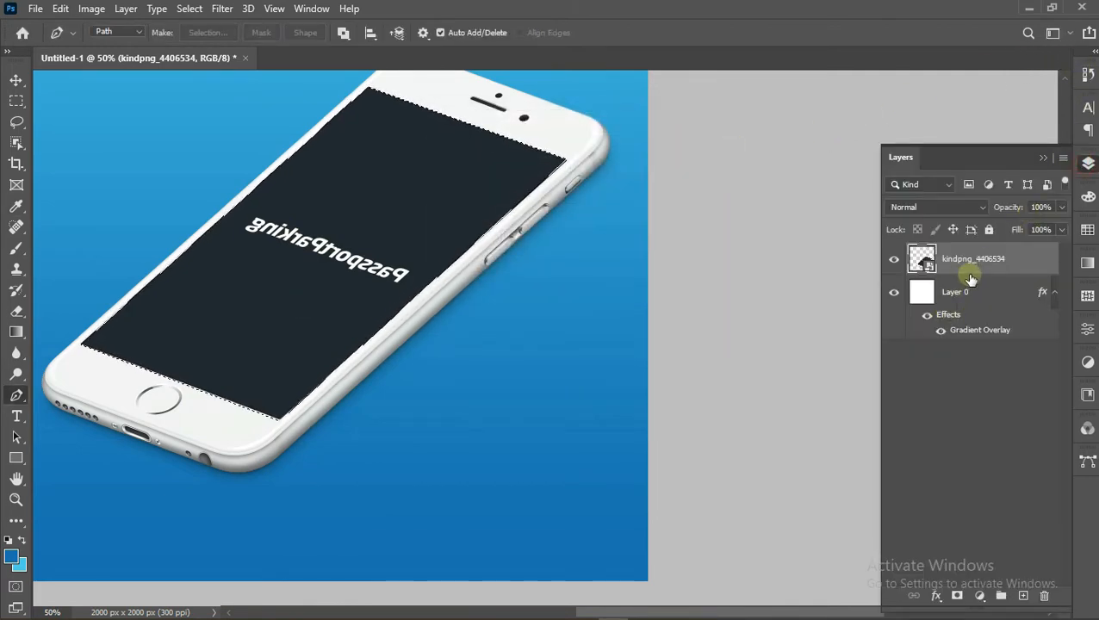
pyautogui.hotkey('ctrl', 'alt', 'shift', 'n')
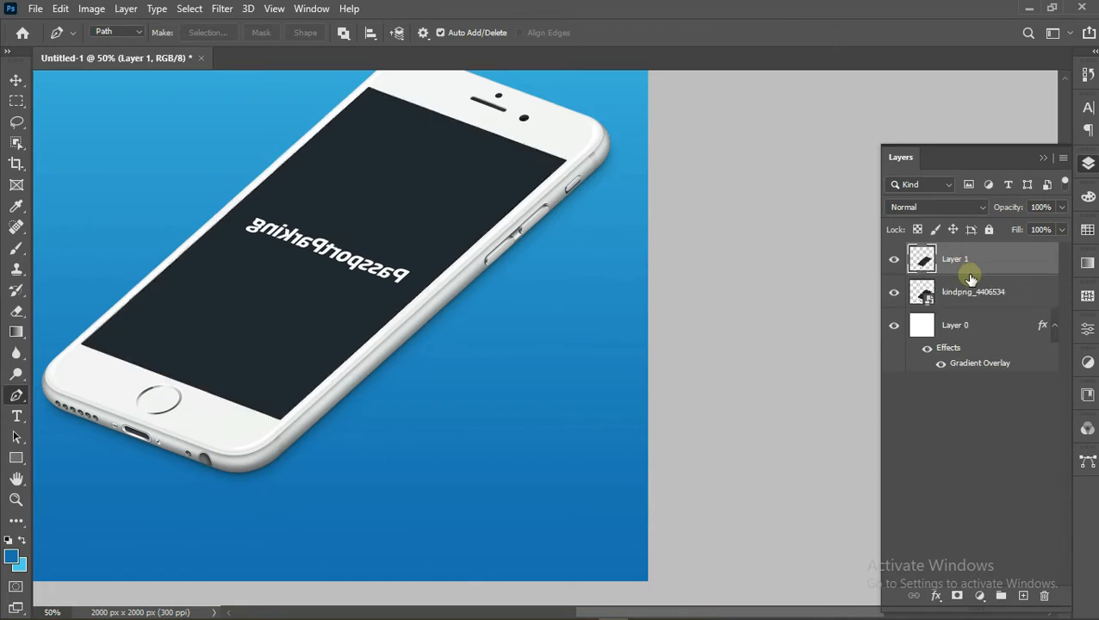
pyautogui.click(894, 292)
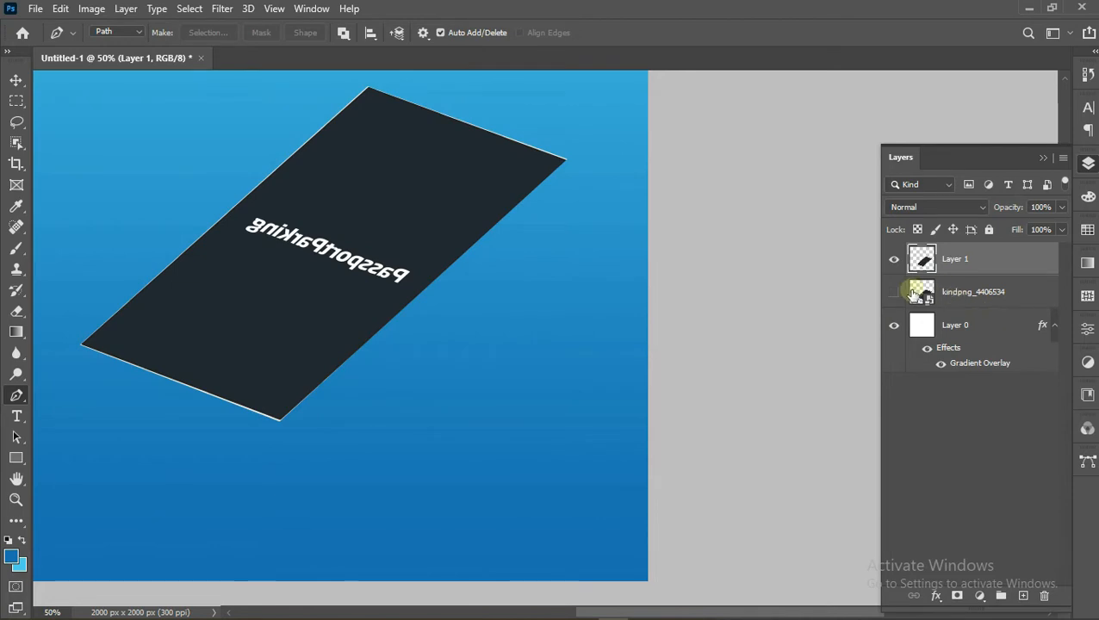
pyautogui.click(893, 293)
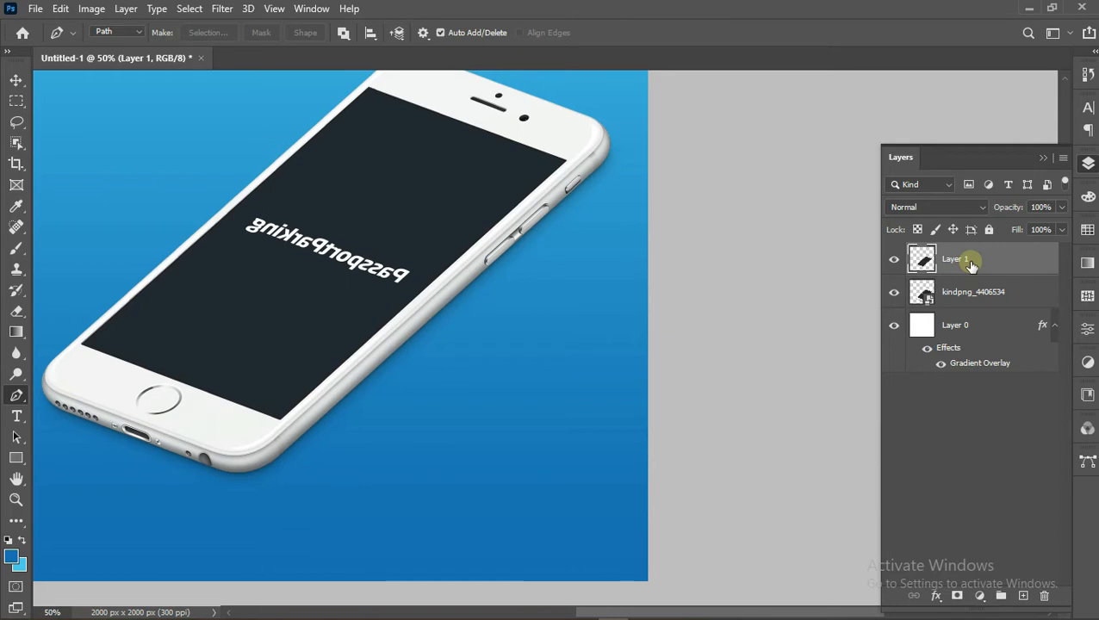
# Scale the copied screen layer to about 101.33% so it covers the edges of the phone's display
pyautogui.hotkey('ctrl', 't')
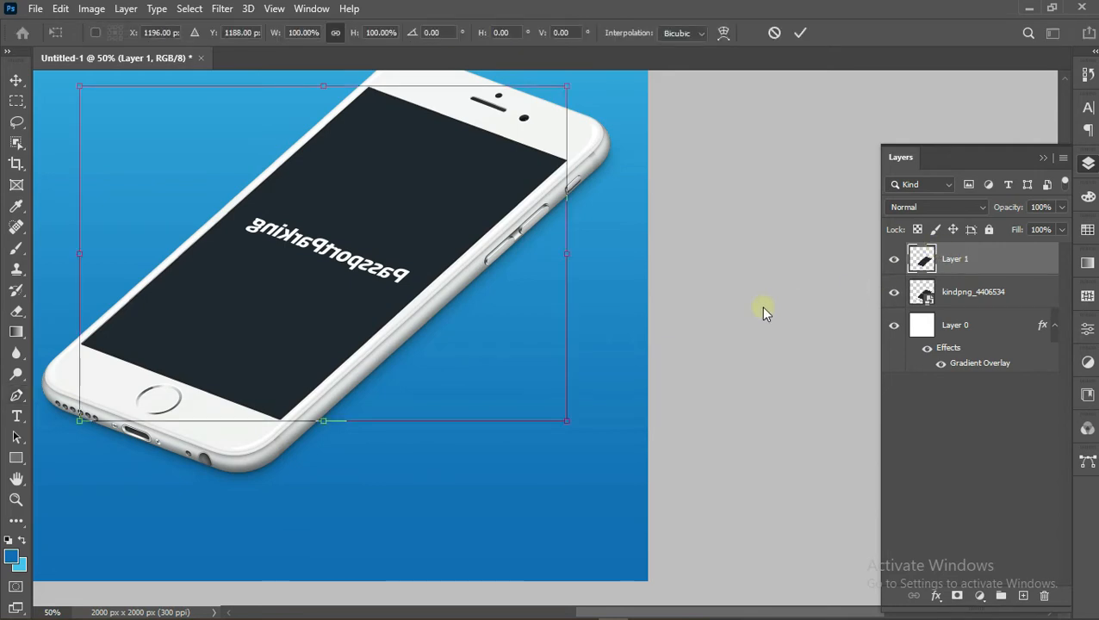
pyautogui.moveTo(571, 258); pyautogui.dragTo(573, 255)
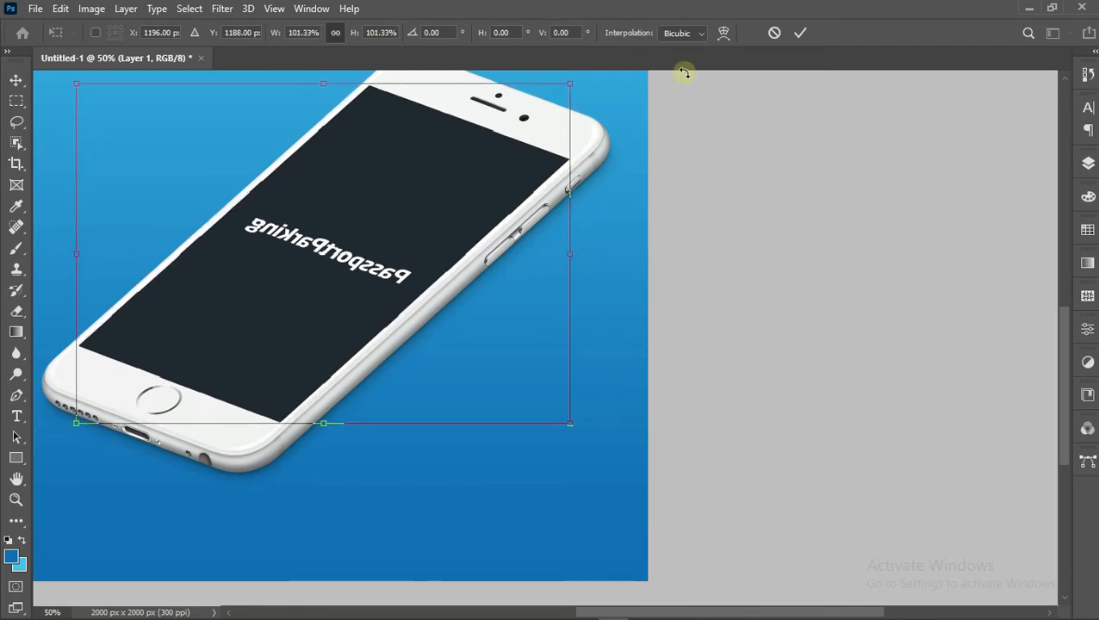
pyautogui.click(800, 32)
pyautogui.press('p')
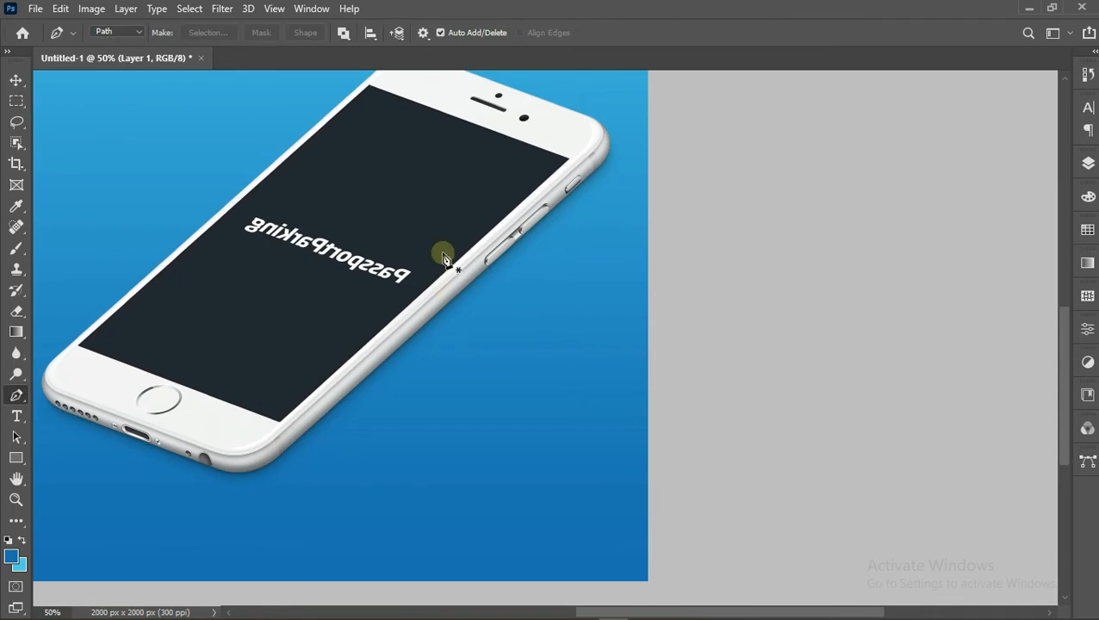
# Place the 1920 x 1080 Sports_Kylian_Mbapp photo from the Documents folder as an embedded object
pyautogui.click(16, 500)
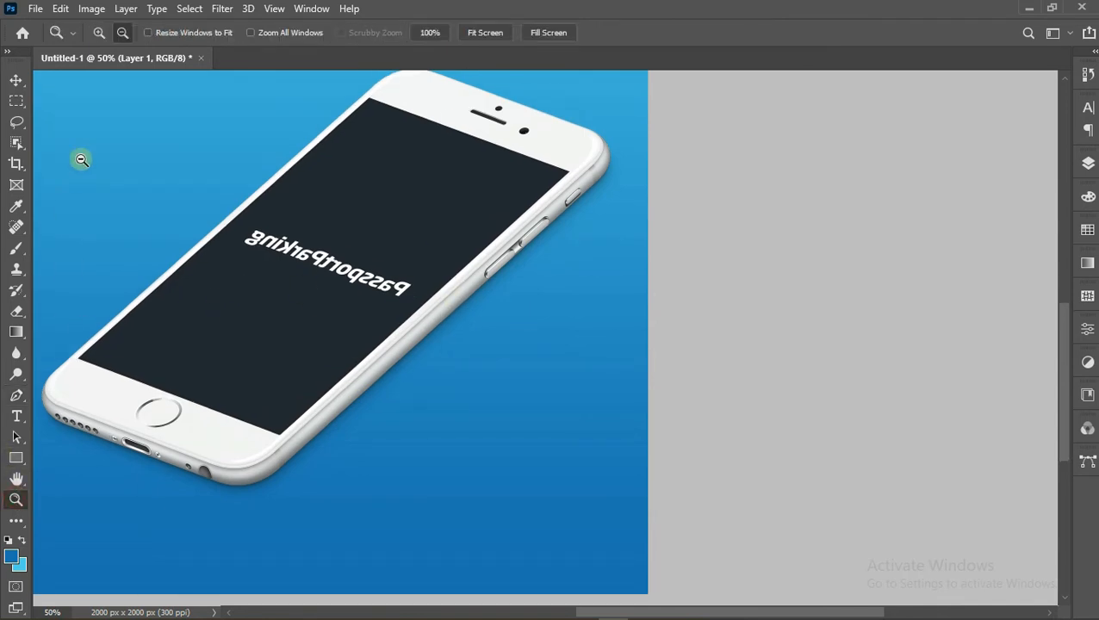
pyautogui.click(304, 239)
pyautogui.click(293, 255)
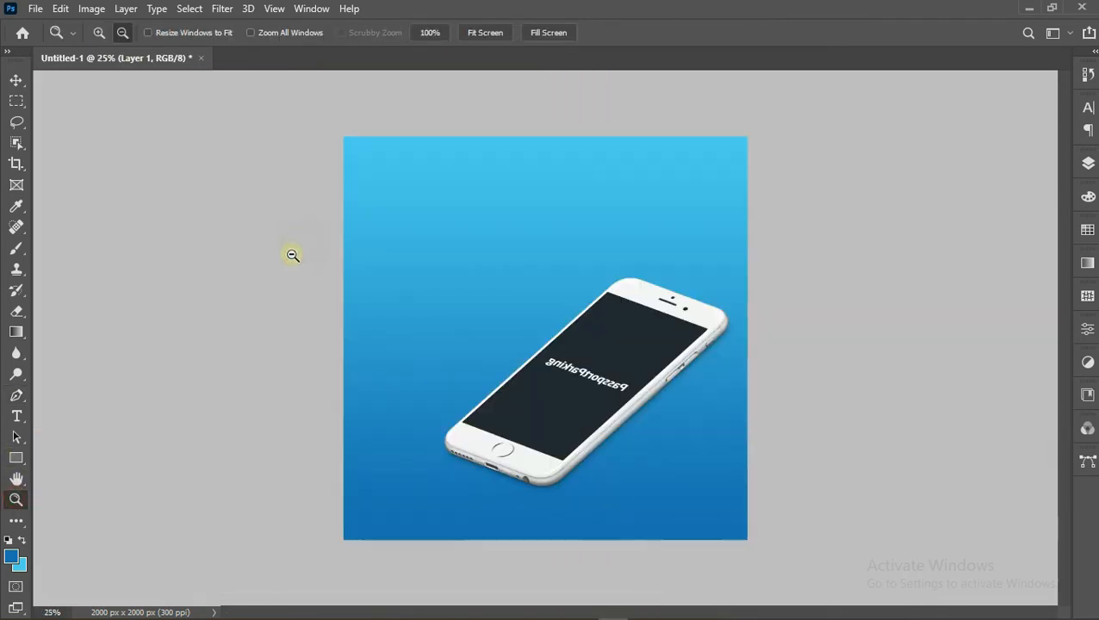
pyautogui.click(35, 8)
pyautogui.click(98, 329)
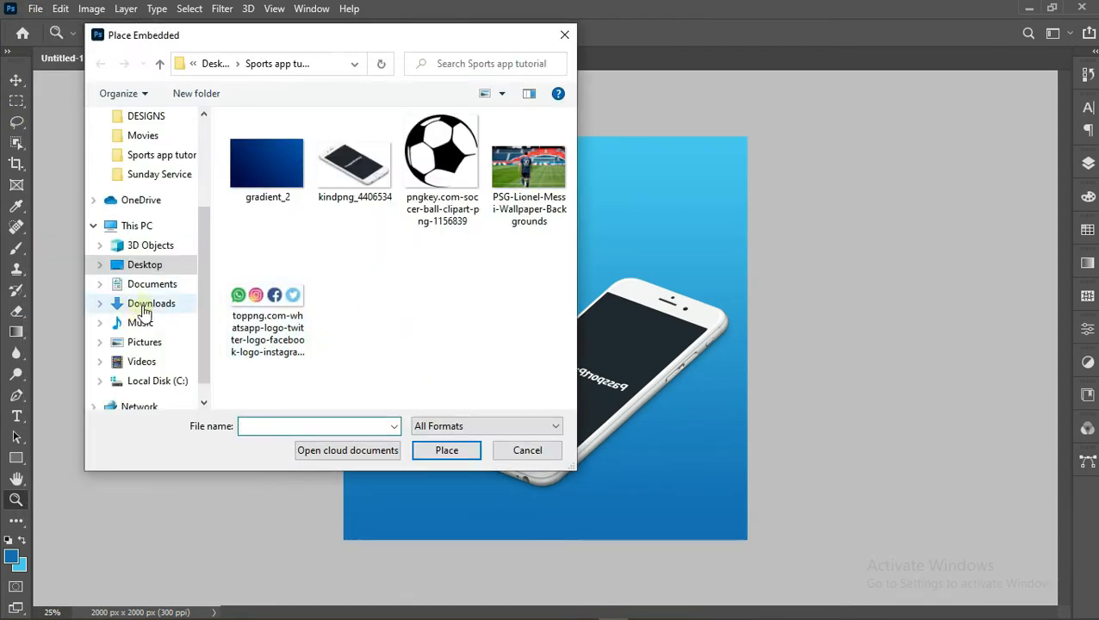
pyautogui.click(153, 285)
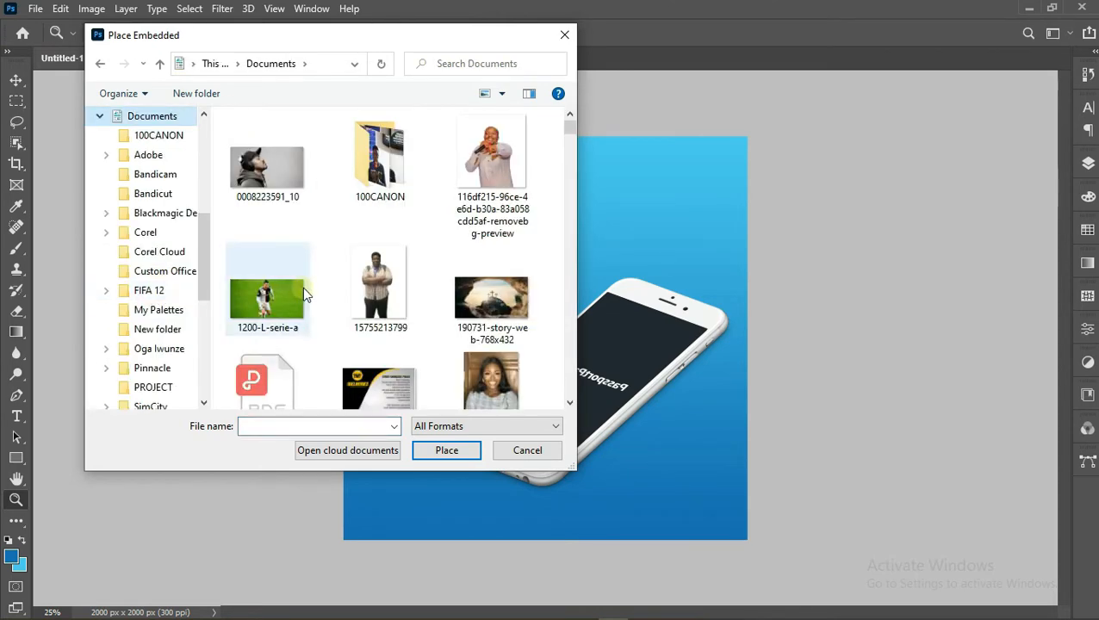
pyautogui.scroll(-10, 348, 245)
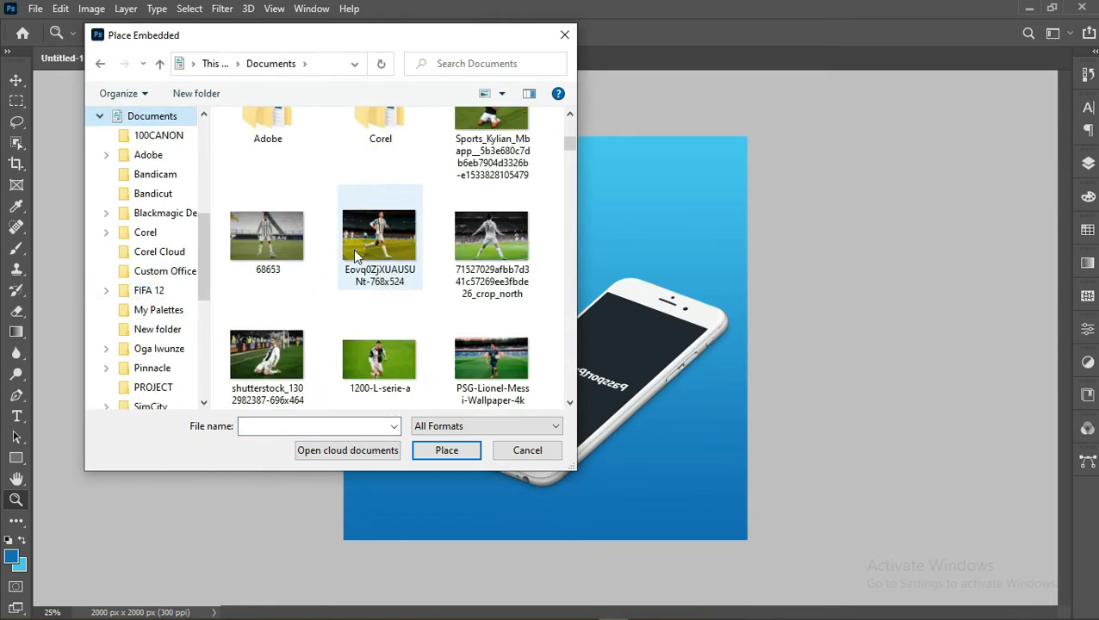
pyautogui.scroll(1, 469, 158)
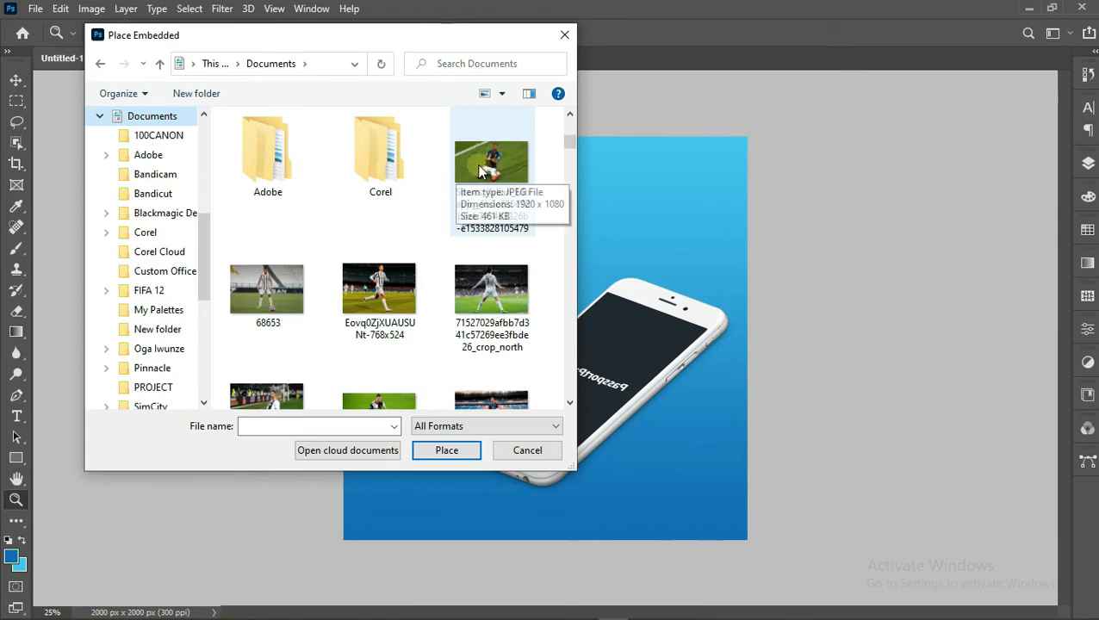
pyautogui.click(480, 171)
pyautogui.doubleClick(494, 205)
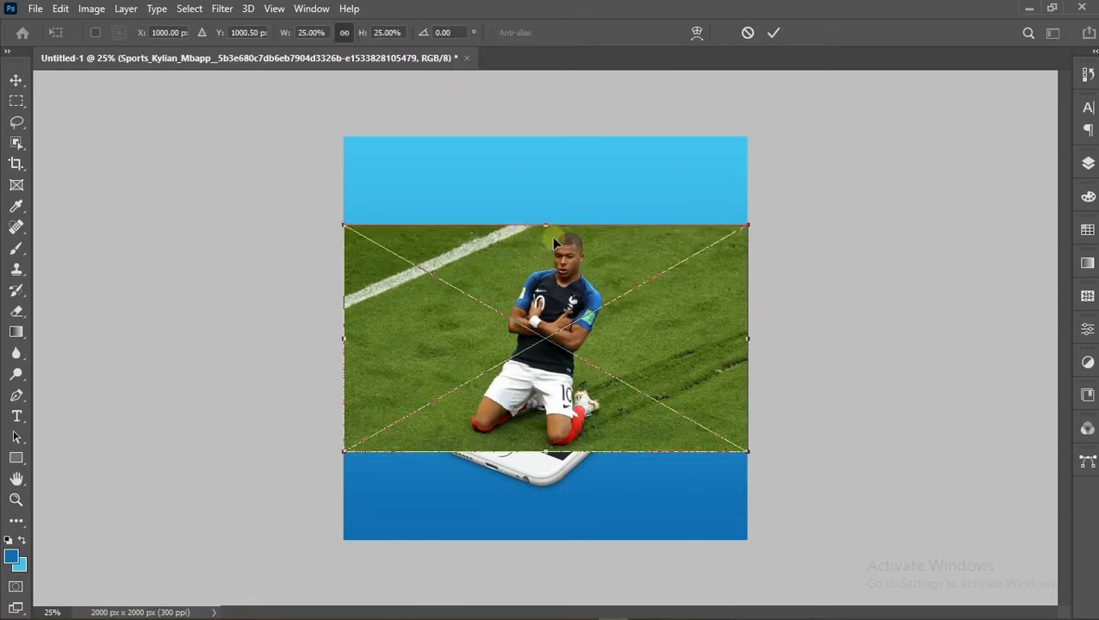
# Shift the placed footballer photo about 36 px right and 46 px down and commit the placement
pyautogui.moveTo(556, 293); pyautogui.dragTo(564, 302)
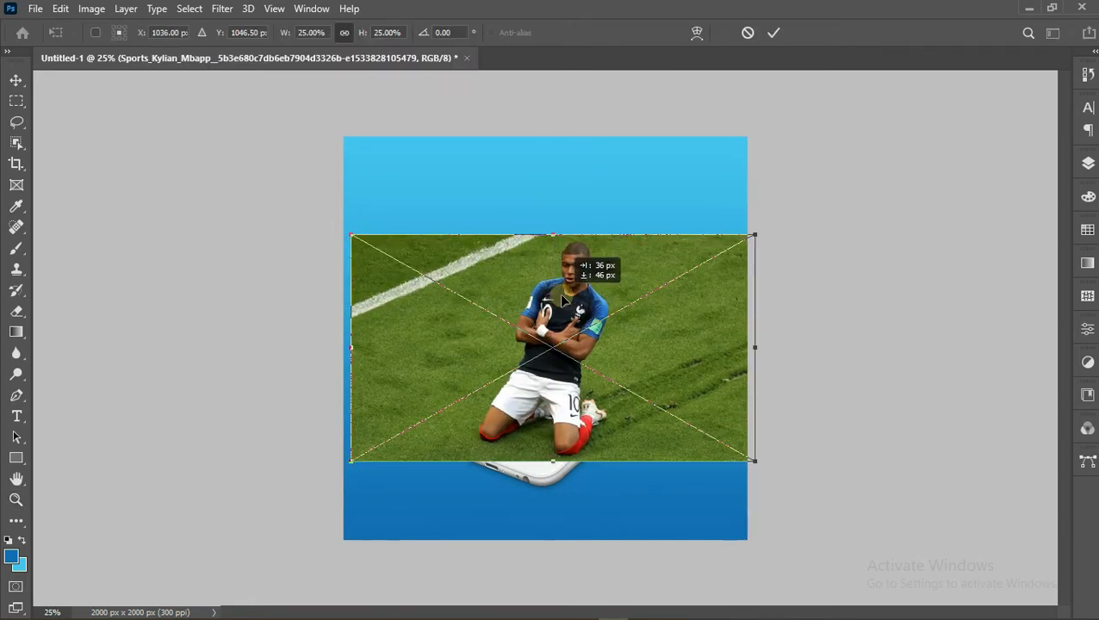
pyautogui.click(775, 33)
pyautogui.press('z')
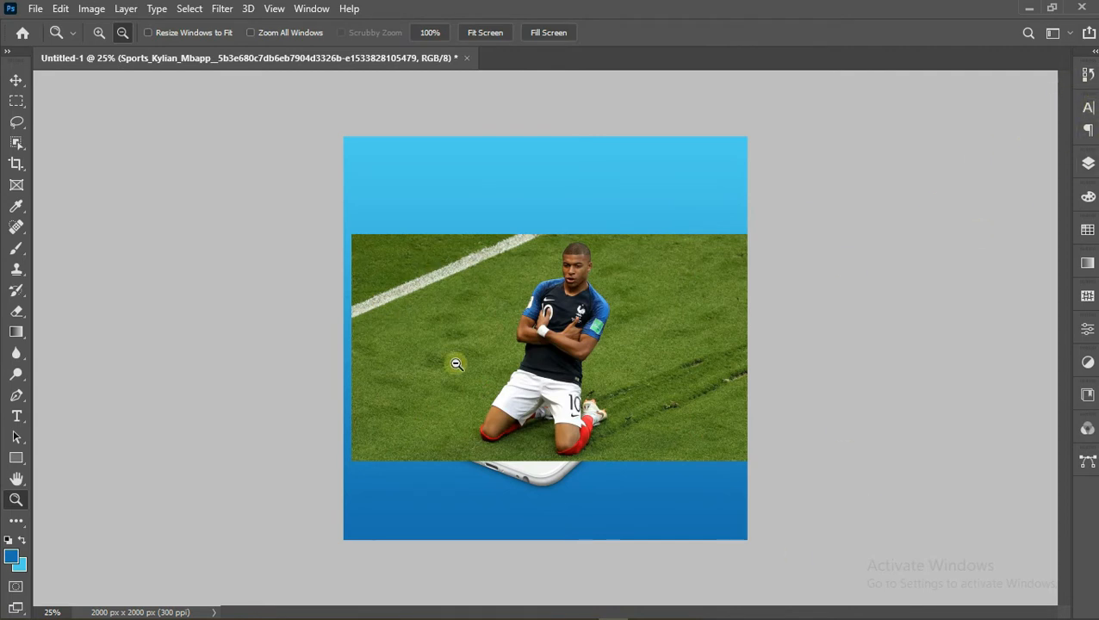
# Try clipping the footballer photo to the phone layer by moving it below Layer 1 and hiding Layer 1
pyautogui.click(1089, 164)
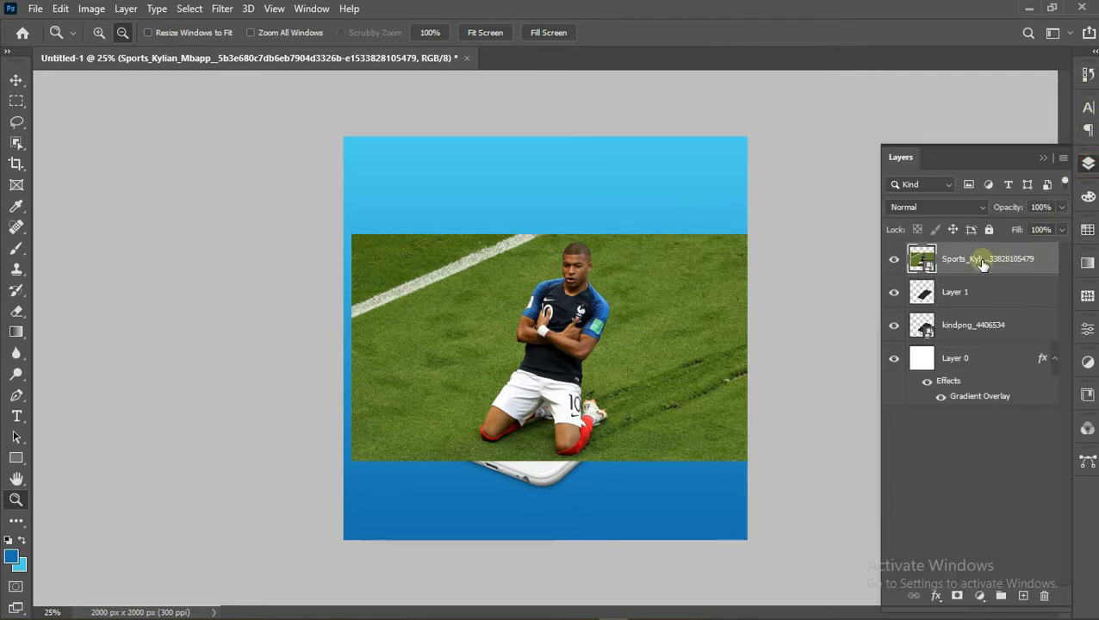
pyautogui.moveTo(983, 264); pyautogui.dragTo(976, 312)
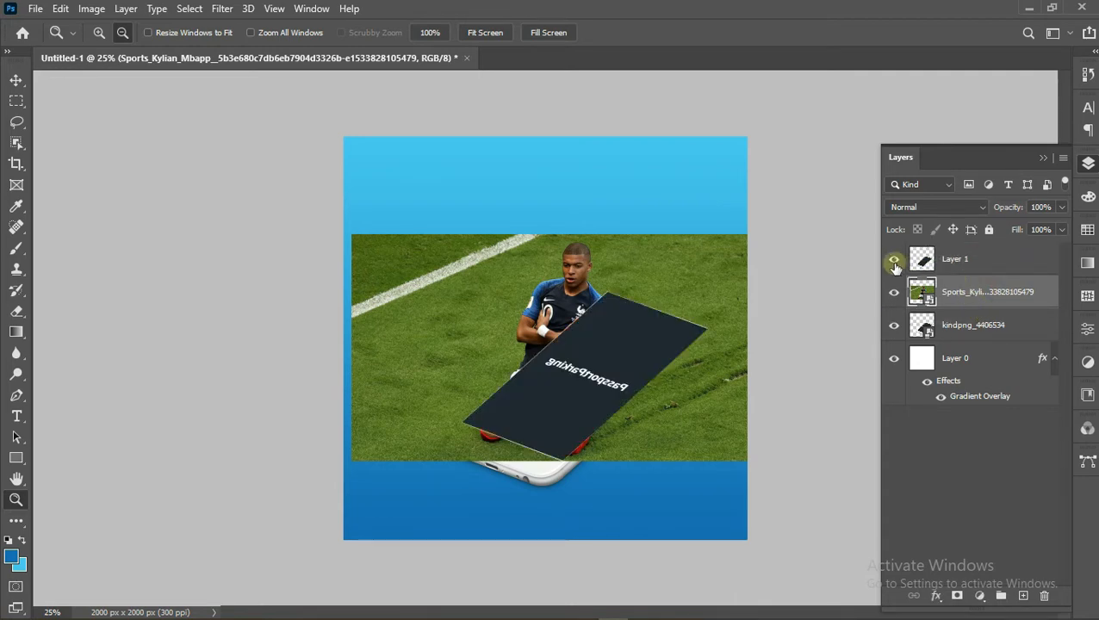
pyautogui.click(895, 259)
pyautogui.rightClick(958, 293)
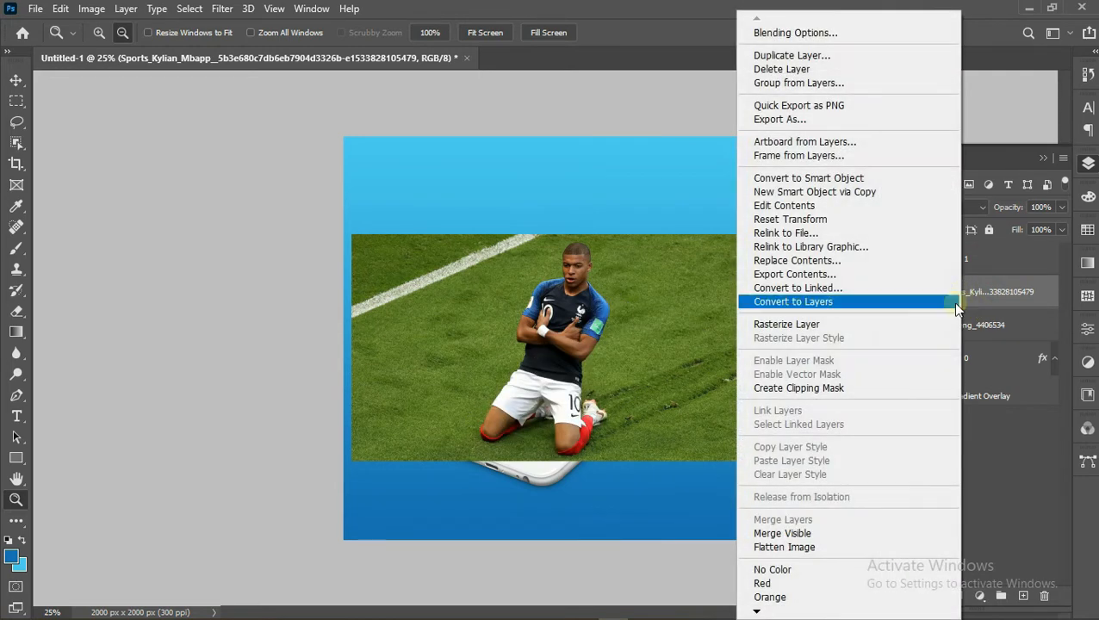
pyautogui.click(791, 389)
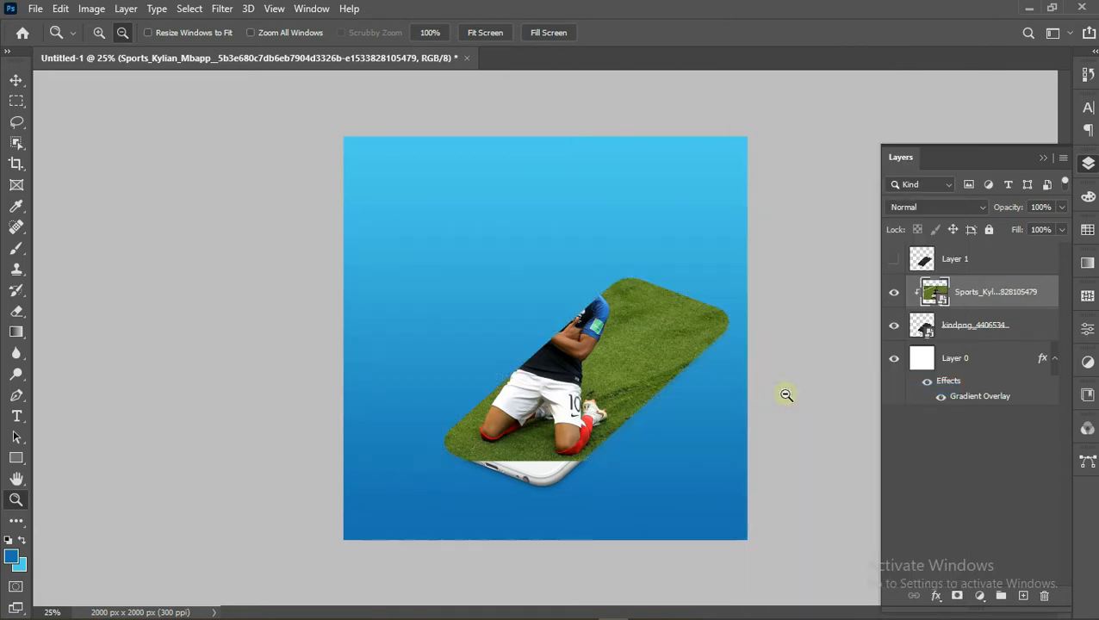
# Load and clear a selection of Layer 1's outline, and release the footballer photo's clipping mask from the phone layer
pyautogui.keyDown('ctrl'); pyautogui.click(922, 259); pyautogui.keyUp('ctrl')
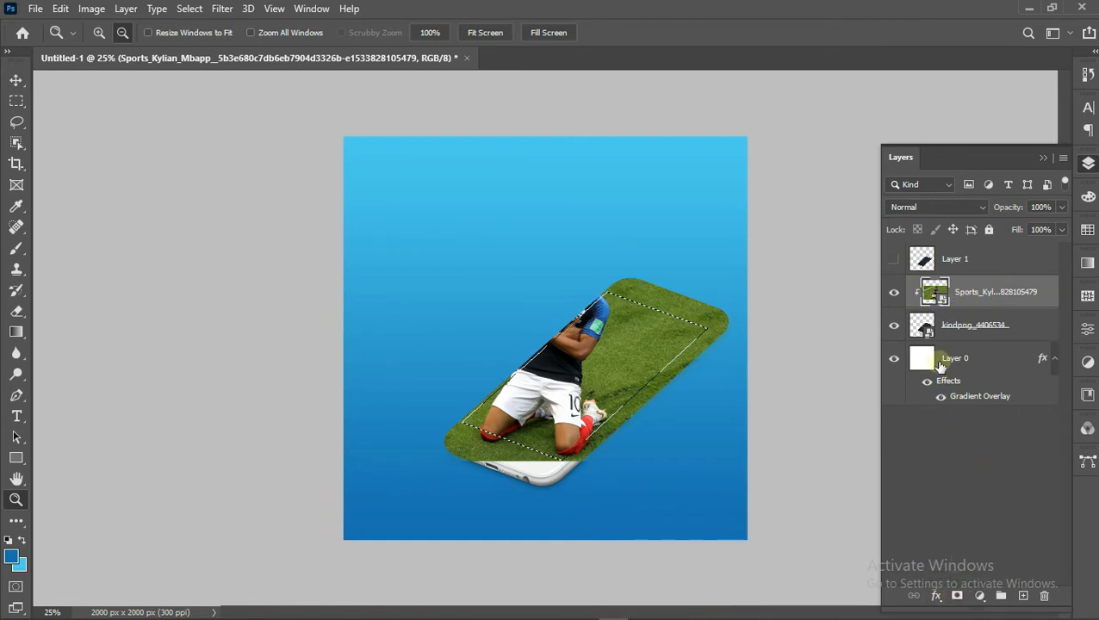
pyautogui.hotkey('ctrl', 'd')
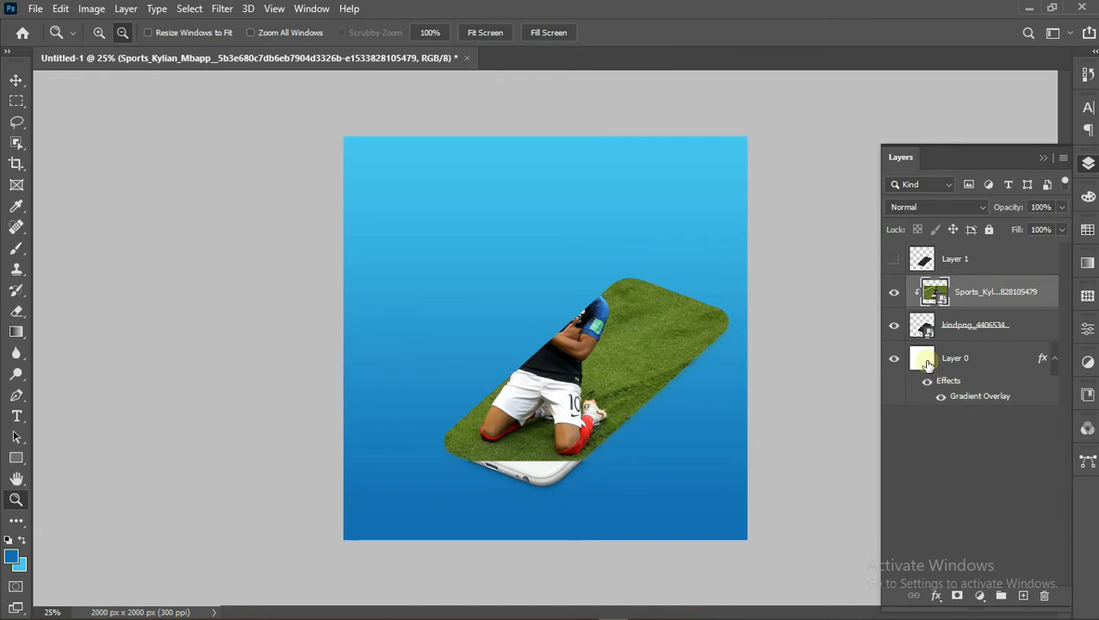
pyautogui.rightClick(972, 286)
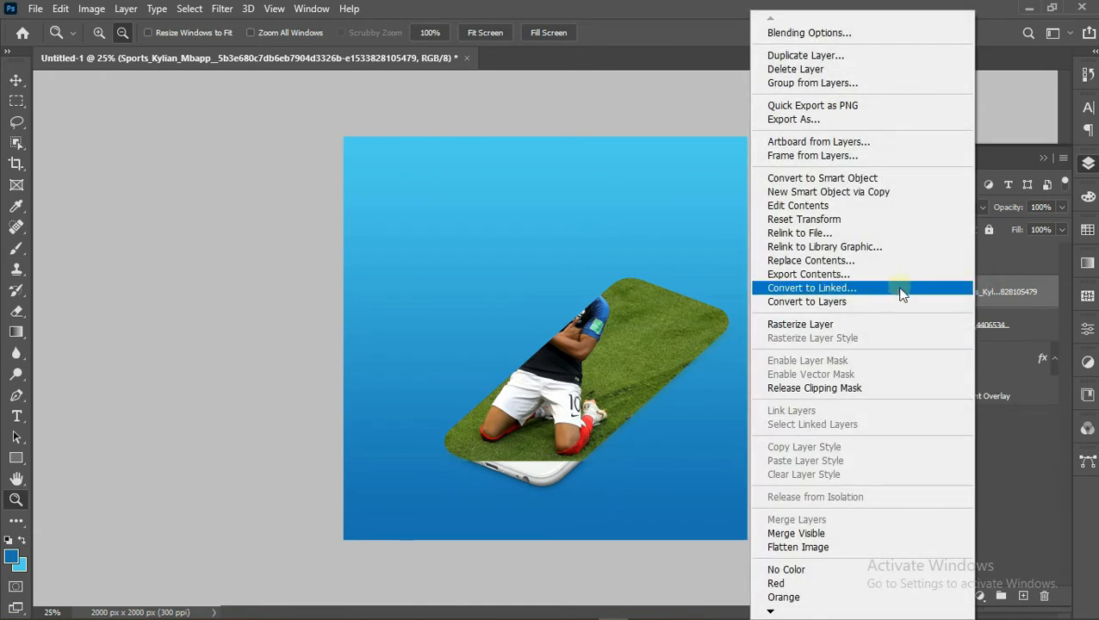
pyautogui.click(839, 387)
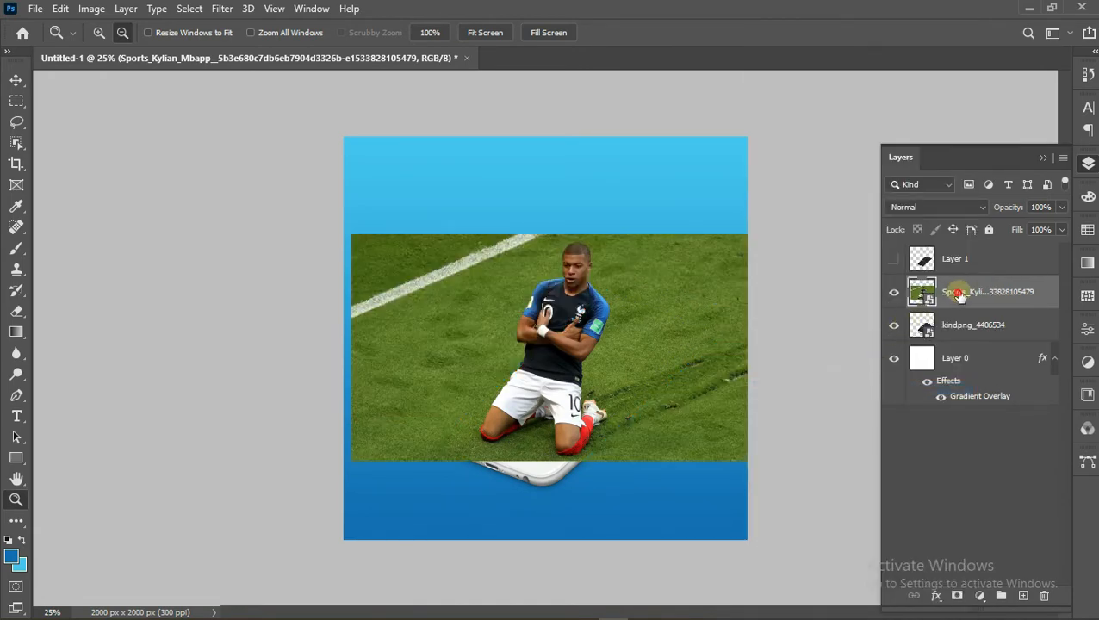
# Move the footballer photo above Layer 1, clip it to that layer, and make Layer 1 visible
pyautogui.moveTo(957, 292); pyautogui.dragTo(967, 253)
pyautogui.rightClick(969, 254)
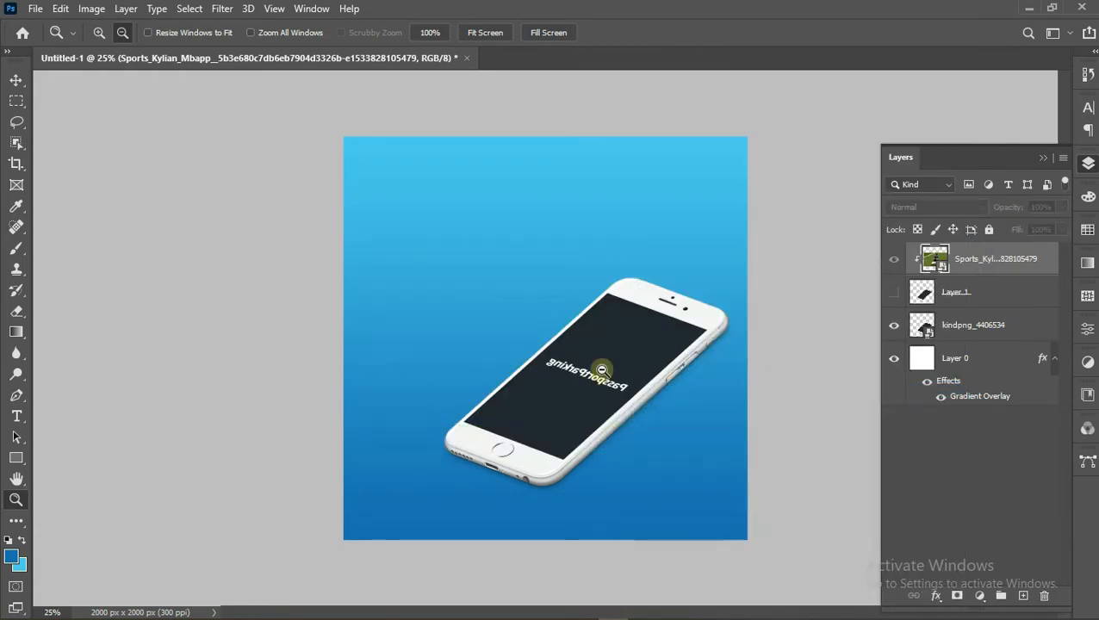
pyautogui.click(895, 292)
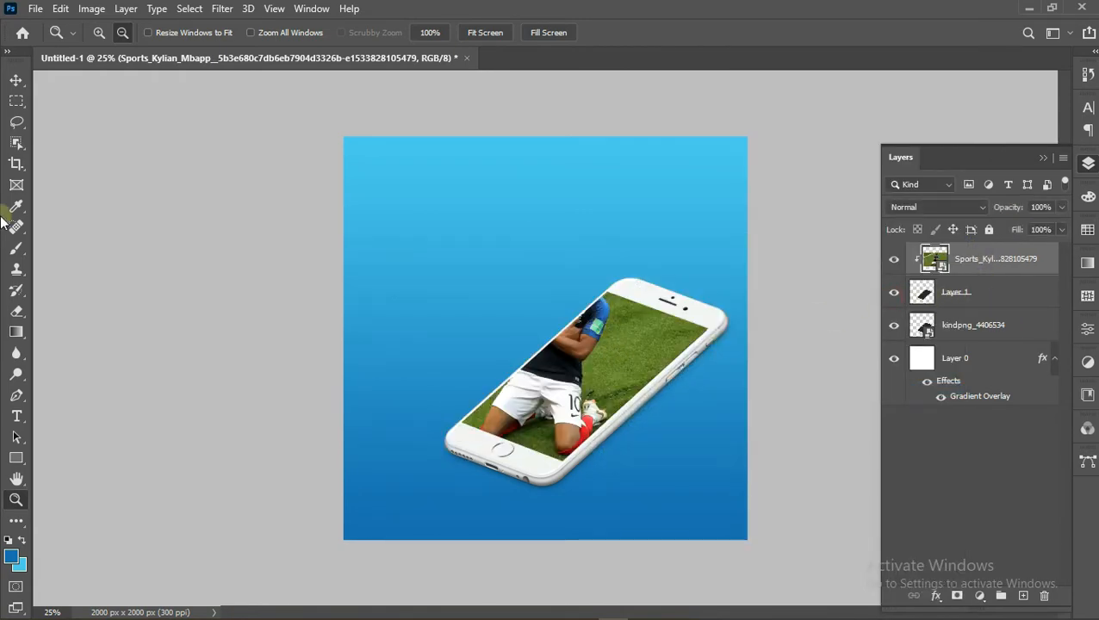
# Reposition the clipped footballer photo within the phone screen to about X 1040 px, Y 962 px
pyautogui.click(16, 80)
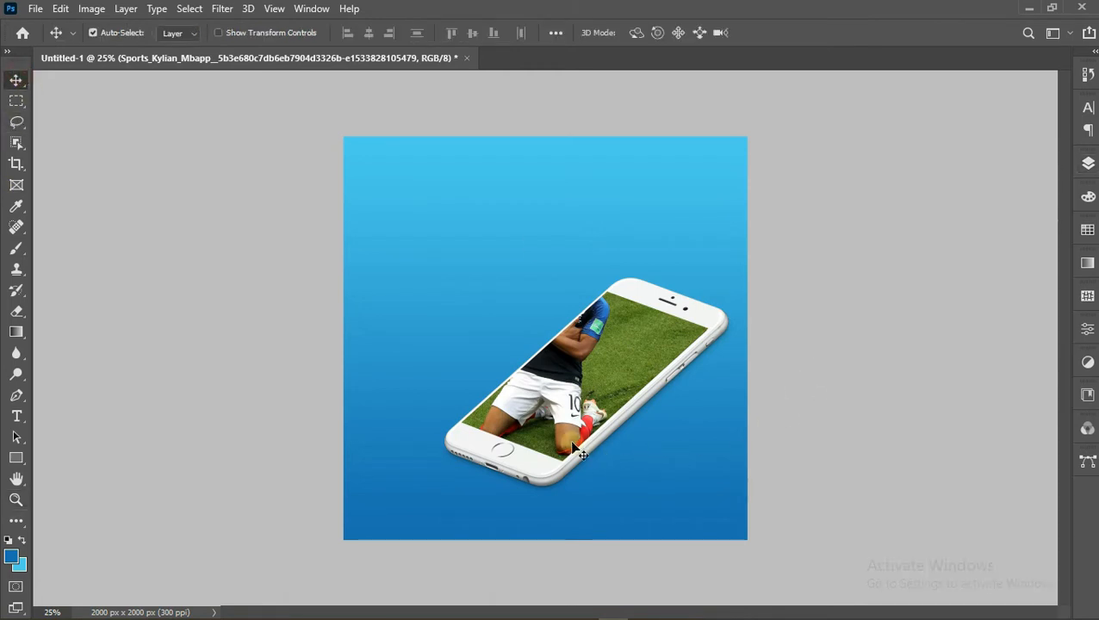
pyautogui.moveTo(545, 414); pyautogui.dragTo(559, 414)
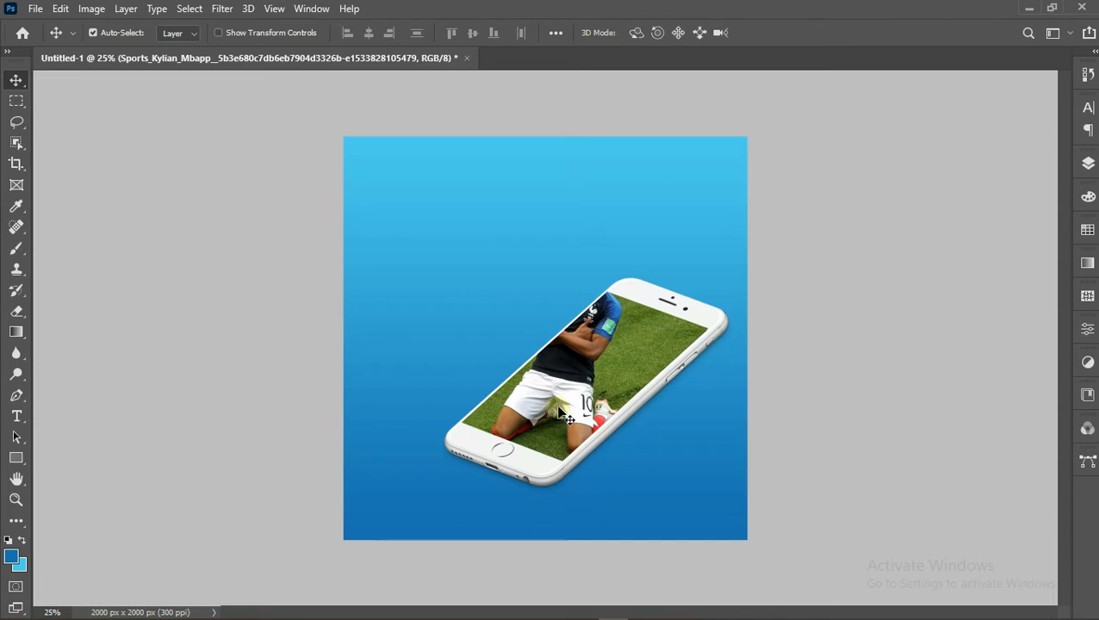
pyautogui.moveTo(565, 412)
pyautogui.mouseDown()
pyautogui.moveTo(568, 423)
pyautogui.moveTo(561, 414)
pyautogui.mouseUp()
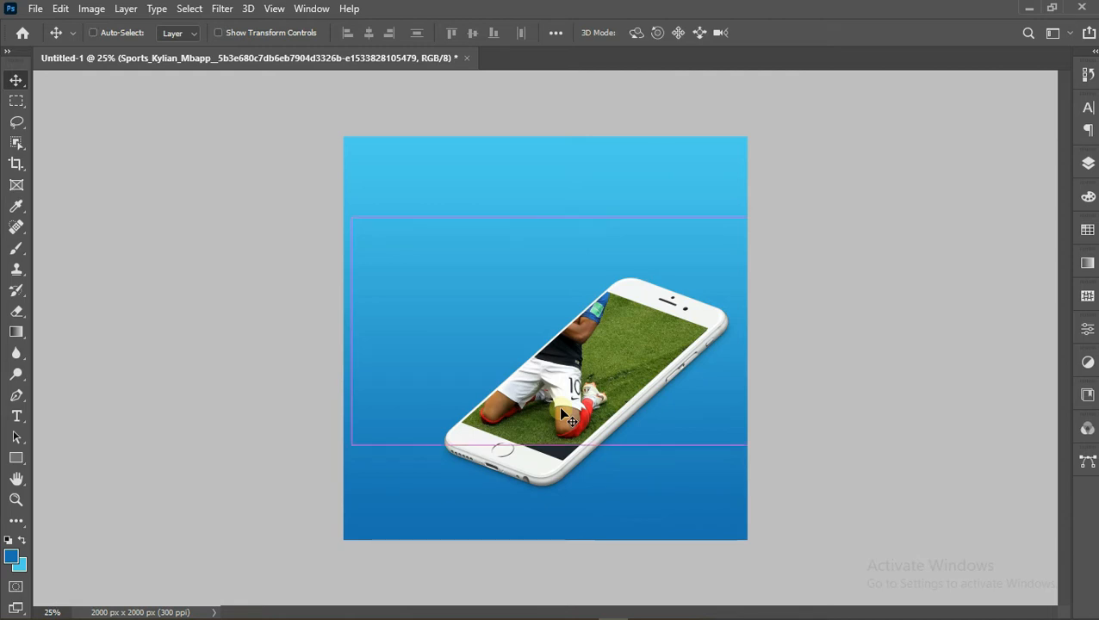
# Scale the clipped photo to about 23.2%, rotate it about 7.5° counterclockwise, and position it at about X 1012 px, Y 971 px
pyautogui.hotkey('ctrl', 't')
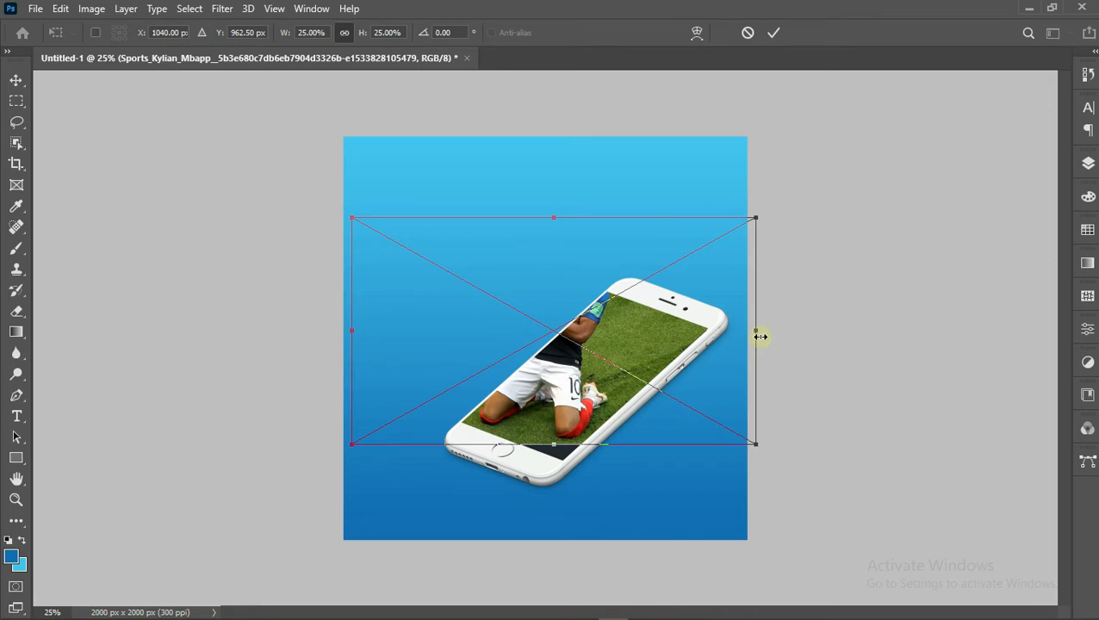
pyautogui.moveTo(761, 337); pyautogui.dragTo(727, 331)
pyautogui.moveTo(602, 389); pyautogui.dragTo(622, 396)
pyautogui.moveTo(759, 226); pyautogui.dragTo(748, 197)
pyautogui.moveTo(652, 366); pyautogui.dragTo(647, 363)
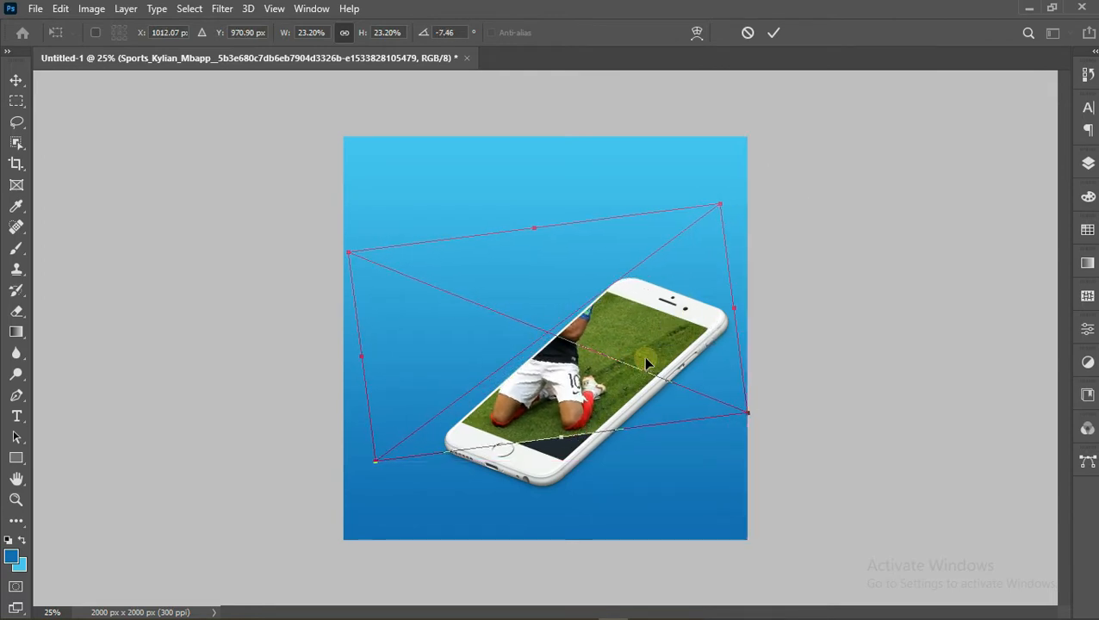
pyautogui.press('Return')
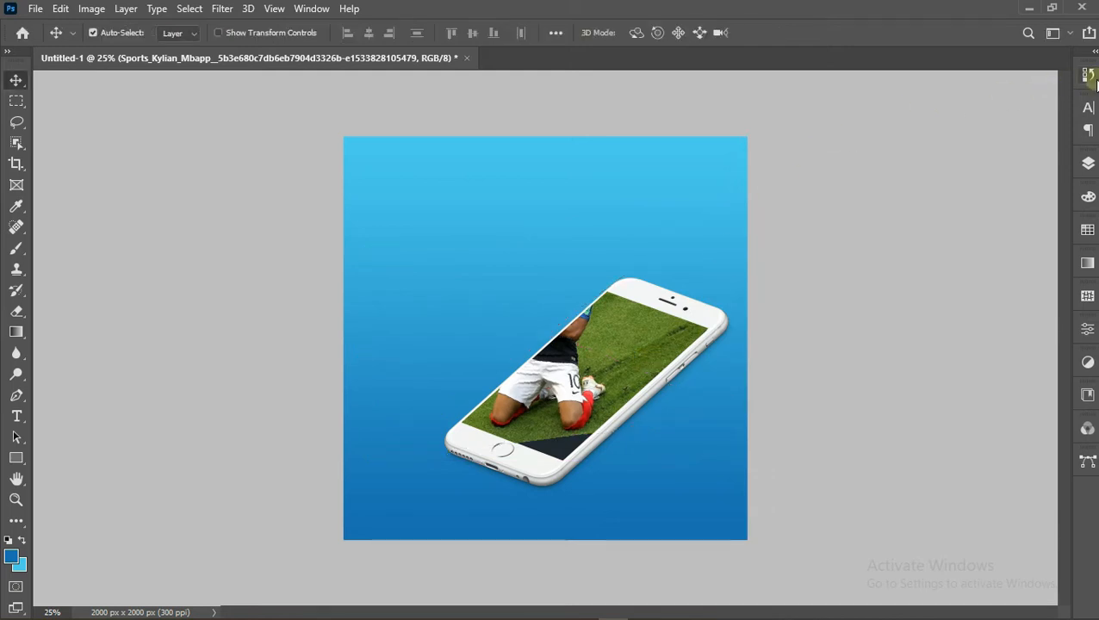
# Release the footballer photo's clipping mask and duplicate the photo layer
pyautogui.click(1088, 164)
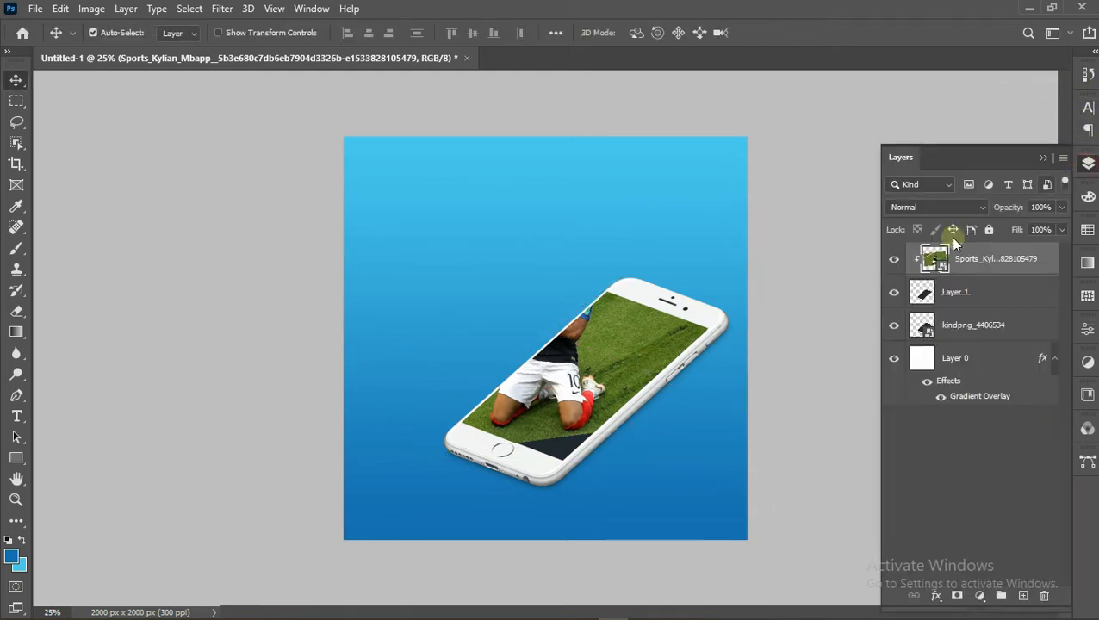
pyautogui.rightClick(982, 268)
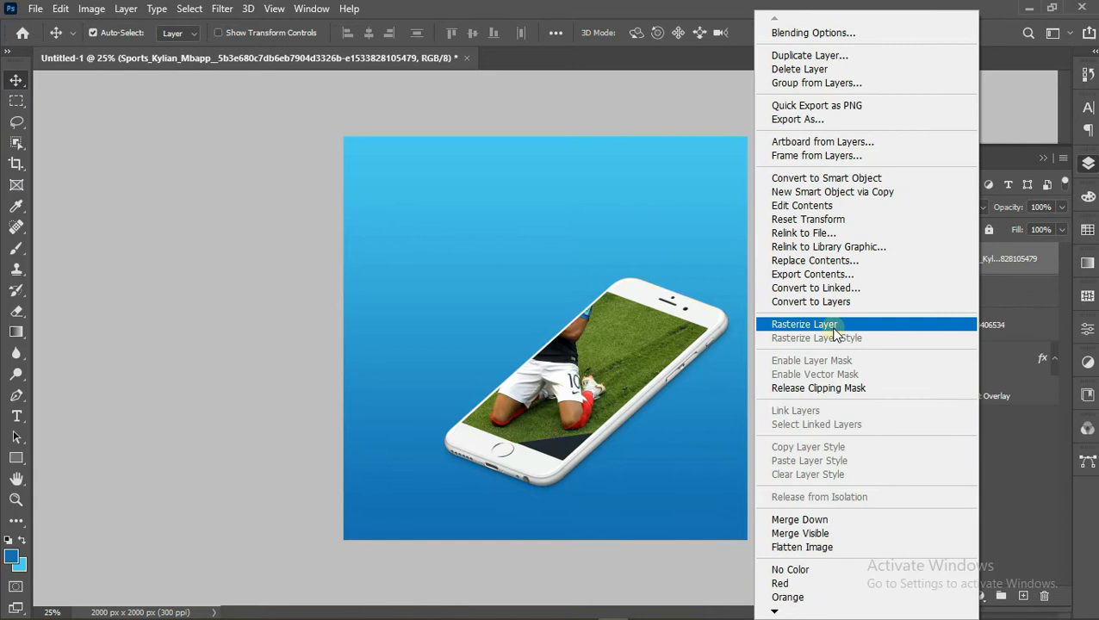
pyautogui.click(818, 387)
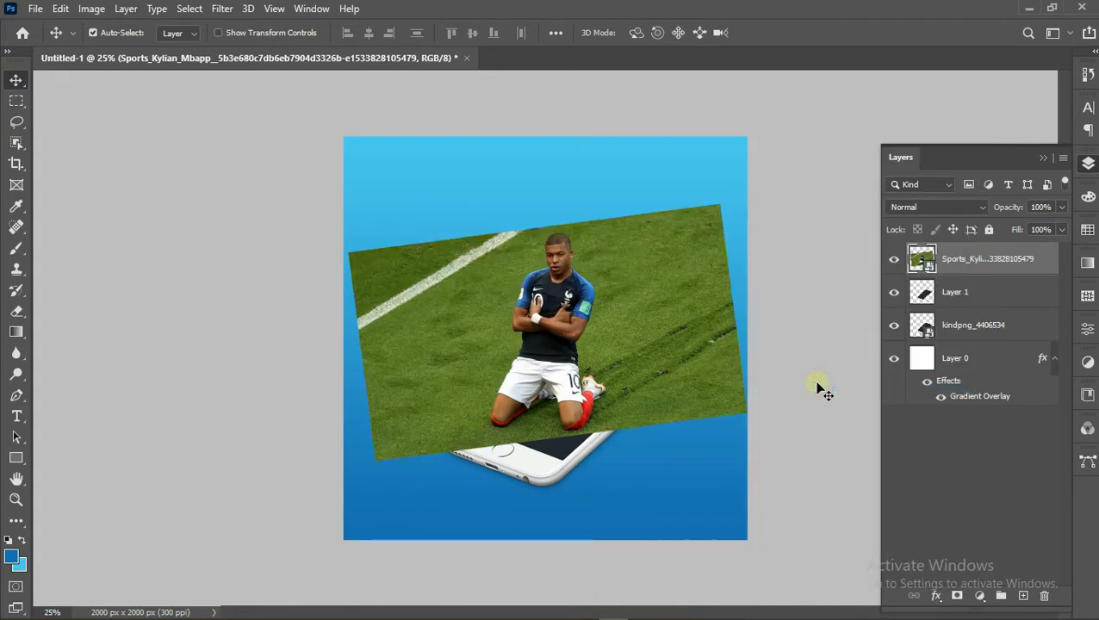
pyautogui.hotkey('ctrl', 'j')
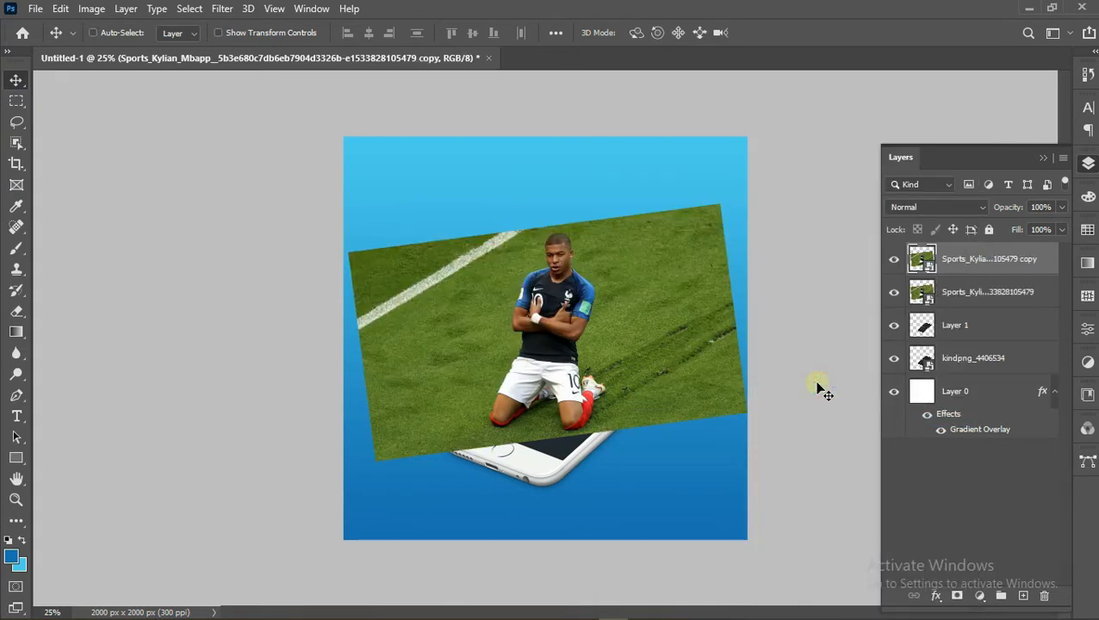
# Flip the duplicate footballer photo vertically and move it straight down to about Y 1835 px
pyautogui.hotkey('ctrl', 't')
pyautogui.rightClick(652, 343)
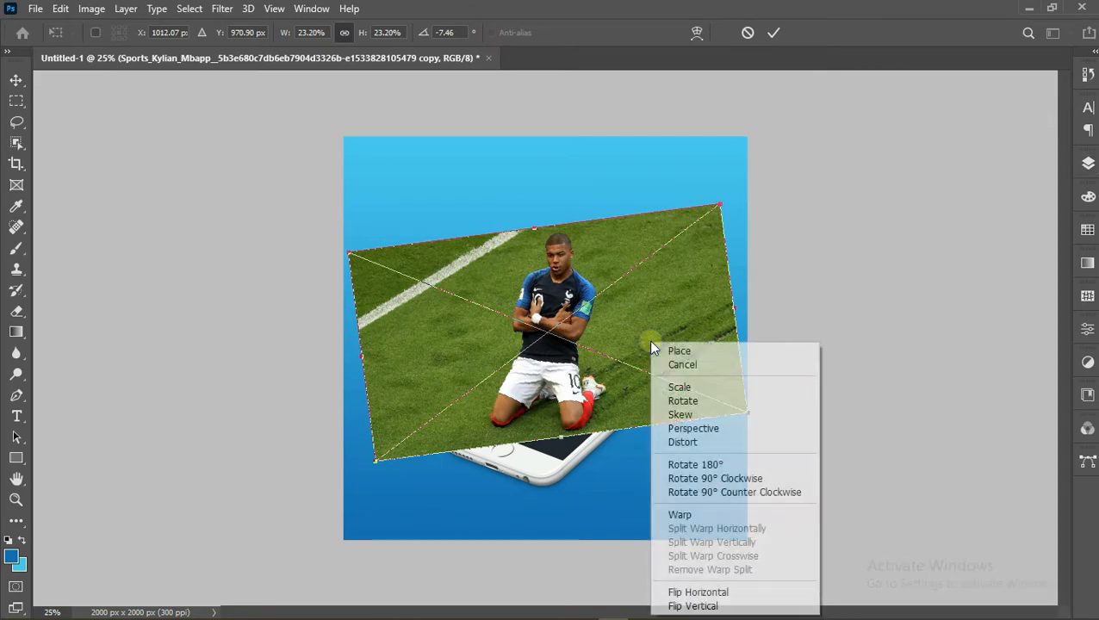
pyautogui.click(695, 607)
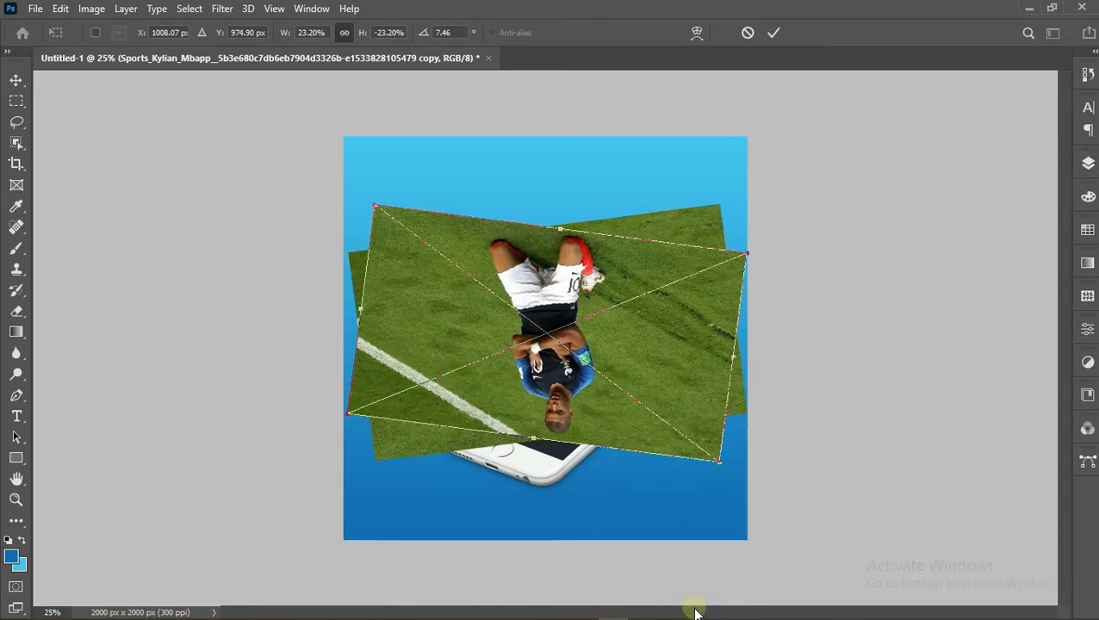
pyautogui.press('Down')
pyautogui.press('Down')
pyautogui.press('Down')
pyautogui.press('Down')
pyautogui.press('Down')
pyautogui.press('Down')
pyautogui.press('Down')
pyautogui.press('Down')
pyautogui.press('Down')
pyautogui.press('Down')
pyautogui.press('Down')
pyautogui.press('Down')
pyautogui.press('Down')
pyautogui.press('Down')
pyautogui.press('Down')
pyautogui.press('Down')
pyautogui.press('Down')
pyautogui.press('Down')
pyautogui.press('Down')
pyautogui.press('Down')
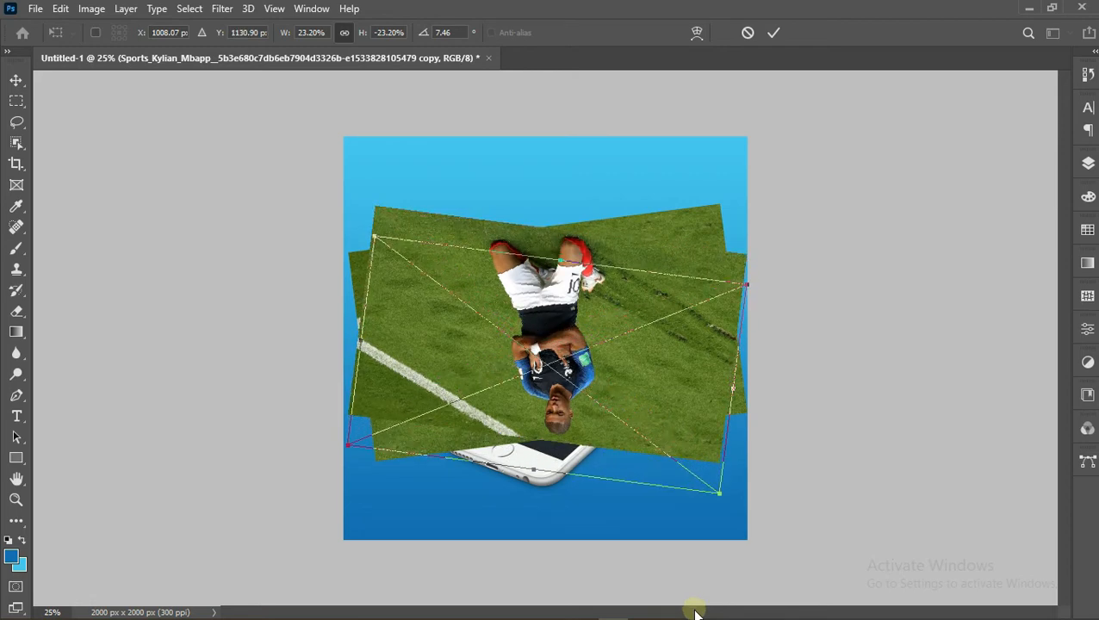
pyautogui.press('Down')
pyautogui.press('Down')
pyautogui.press('Down')
pyautogui.press('Down')
pyautogui.press('Down')
pyautogui.press('Down')
pyautogui.press('Down')
pyautogui.press('Down')
pyautogui.press('Down')
pyautogui.press('Down')
pyautogui.press('Down')
pyautogui.press('Down')
pyautogui.press('Down')
pyautogui.press('Down')
pyautogui.press('Down')
pyautogui.press('Down')
pyautogui.press('Down')
pyautogui.press('Down')
pyautogui.press('Down')
pyautogui.press('Down')
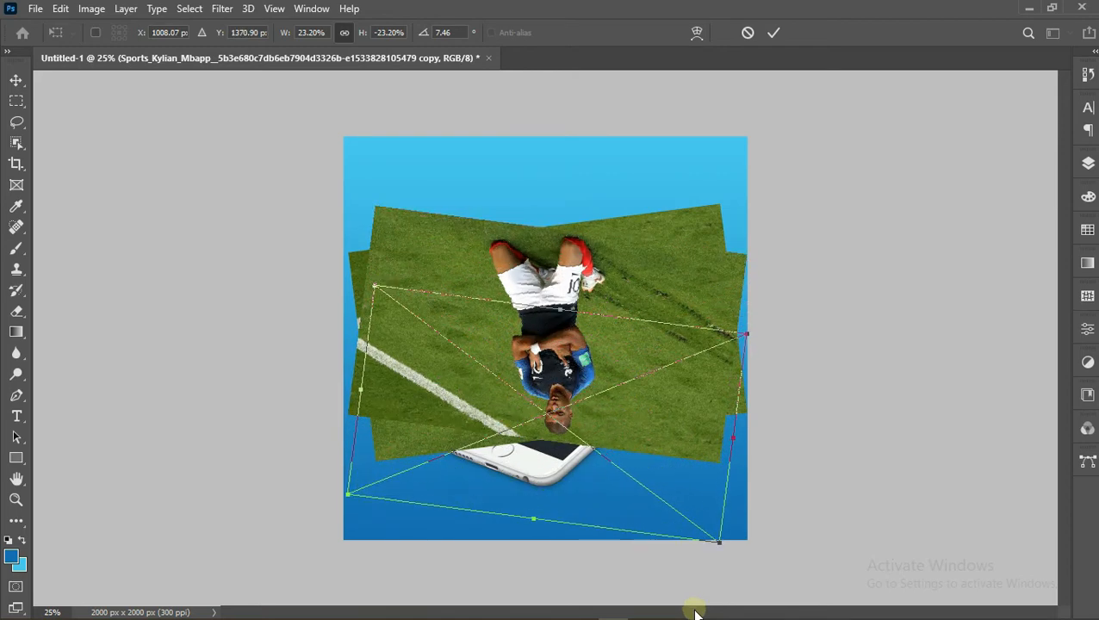
pyautogui.press('Down')
pyautogui.press('Down')
pyautogui.press('Down')
pyautogui.press('Down')
pyautogui.press('Down')
pyautogui.press('Down')
pyautogui.press('Down')
pyautogui.press('Down')
pyautogui.press('Down')
pyautogui.press('Down')
pyautogui.press('Down')
pyautogui.press('Down')
pyautogui.press('Down')
pyautogui.press('Down')
pyautogui.press('Down')
pyautogui.press('Down')
pyautogui.press('Down')
pyautogui.press('Down')
pyautogui.press('Down')
pyautogui.press('Down')
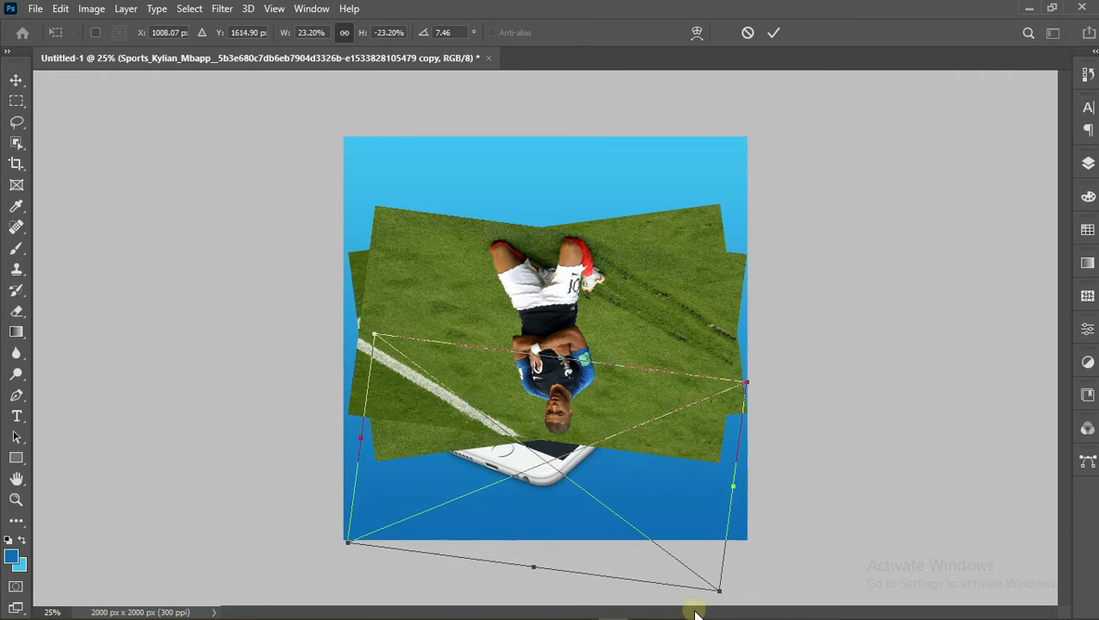
pyautogui.press('Down')
pyautogui.press('Down')
pyautogui.press('Down')
pyautogui.press('Down')
pyautogui.press('Down')
pyautogui.press('Down')
pyautogui.press('Down')
pyautogui.press('Down')
pyautogui.press('Down')
pyautogui.press('Down')
pyautogui.press('Down')
pyautogui.press('Down')
pyautogui.press('Down')
pyautogui.press('Down')
pyautogui.press('Down')
pyautogui.press('Down')
pyautogui.press('Down')
pyautogui.press('Down')
pyautogui.press('Down')
pyautogui.press('Down')
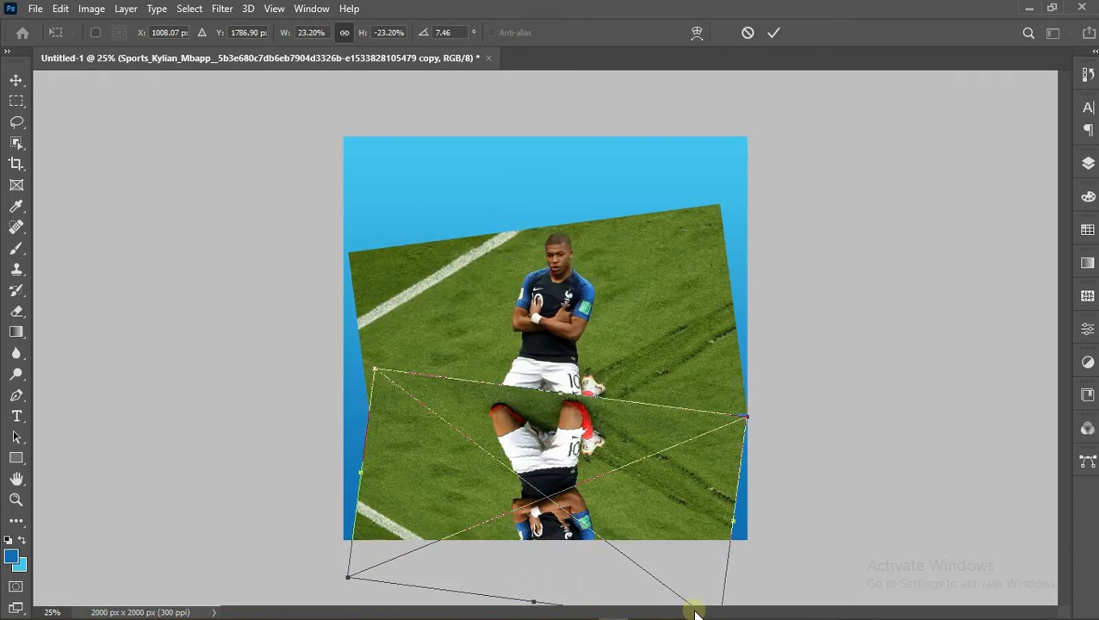
pyautogui.press('Down')
pyautogui.press('Down')
pyautogui.press('Down')
pyautogui.press('Down')
pyautogui.press('Down')
pyautogui.press('Down')
pyautogui.press('Down')
pyautogui.press('Down')
pyautogui.press('Down')
pyautogui.press('Down')
pyautogui.press('Down')
pyautogui.press('Down')
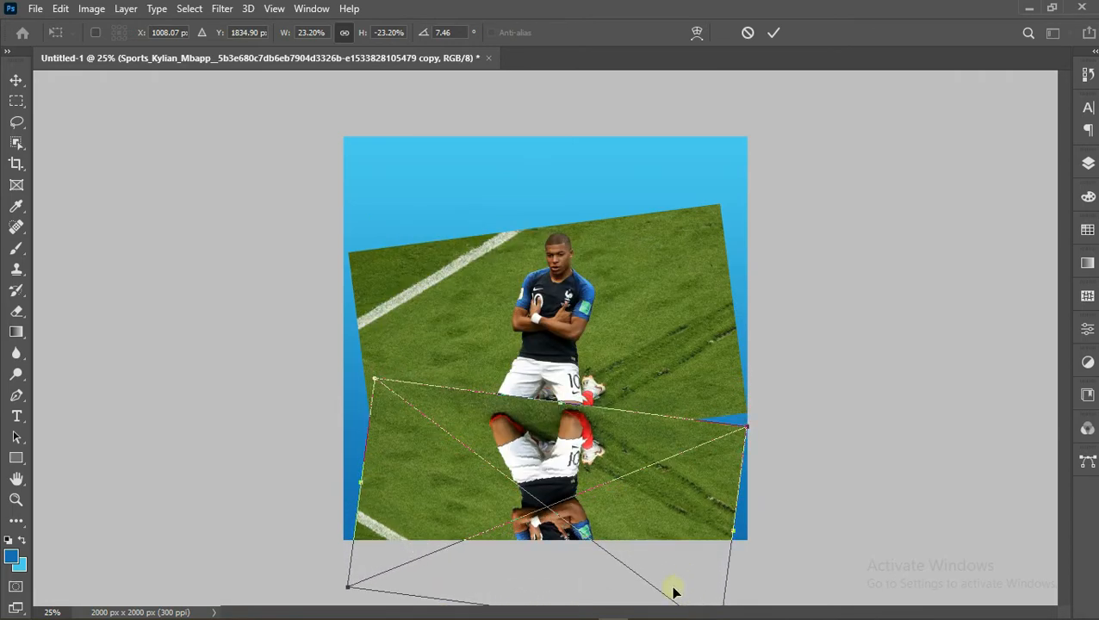
# Flip the duplicate photo horizontally and position it at about X 772 px, Y 2055 px to extend the grass below the original
pyautogui.rightClick(653, 529)
pyautogui.click(694, 499)
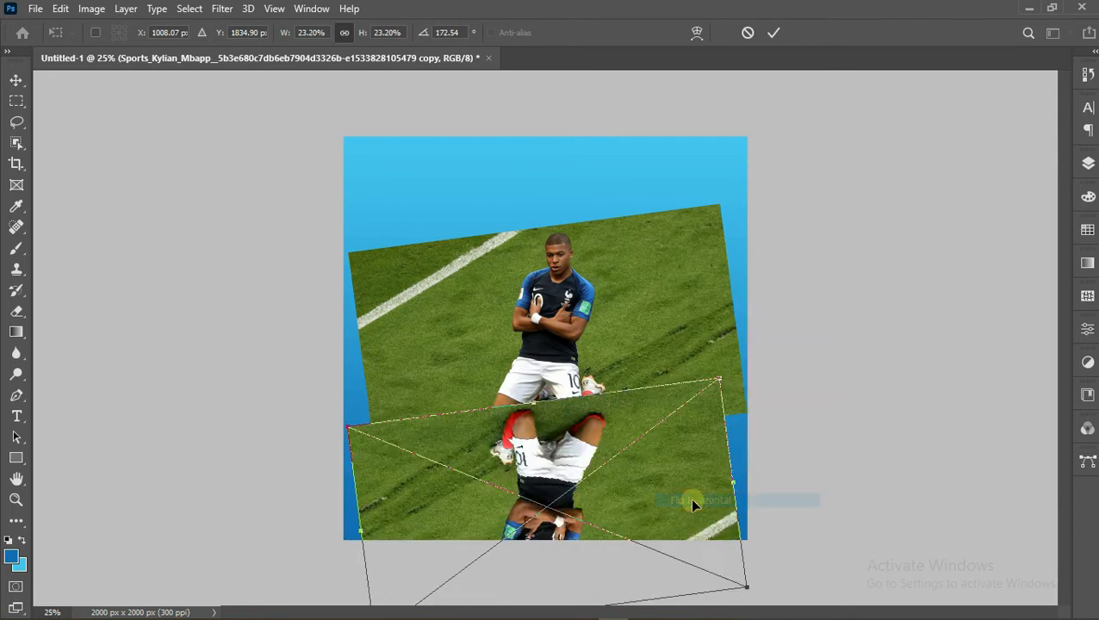
pyautogui.press('Down')
pyautogui.press('Down')
pyautogui.press('Down')
pyautogui.press('Down')
pyautogui.press('Down')
pyautogui.press('Down')
pyautogui.press('Down')
pyautogui.press('Down')
pyautogui.press('Down')
pyautogui.press('Down')
pyautogui.press('Down')
pyautogui.press('Down')
pyautogui.press('Down')
pyautogui.press('Down')
pyautogui.press('Down')
pyautogui.press('Down')
pyautogui.press('Down')
pyautogui.press('Down')
pyautogui.press('Down')
pyautogui.press('Down')
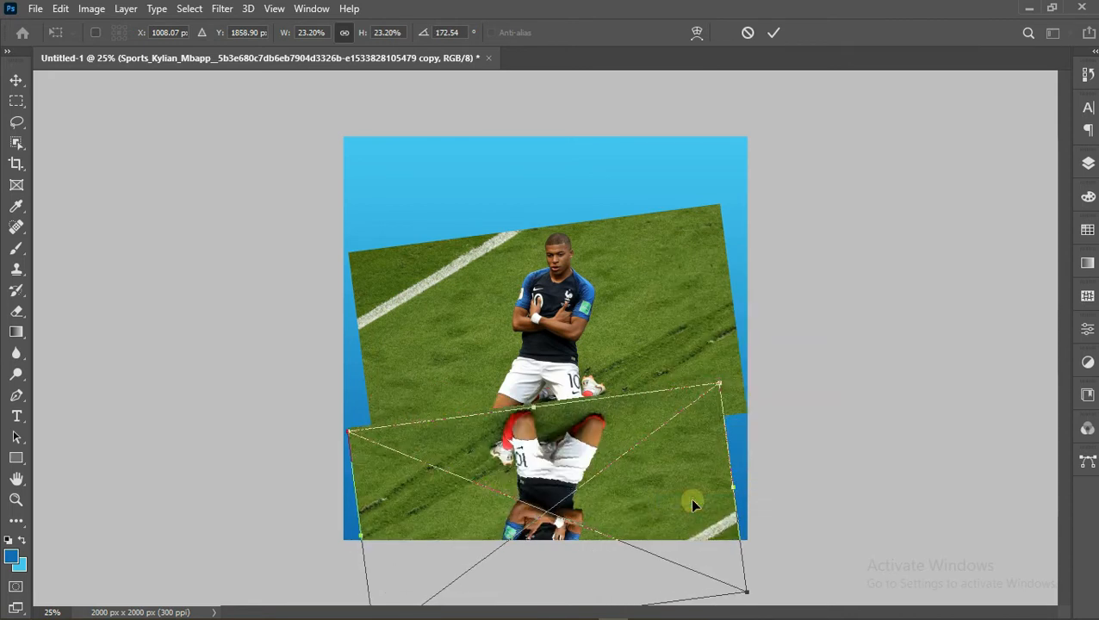
pyautogui.press('Down')
pyautogui.press('Down')
pyautogui.press('Down')
pyautogui.press('Down')
pyautogui.press('Down')
pyautogui.press('Down')
pyautogui.press('Down')
pyautogui.press('Down')
pyautogui.press('Down')
pyautogui.press('Down')
pyautogui.press('Down')
pyautogui.press('Down')
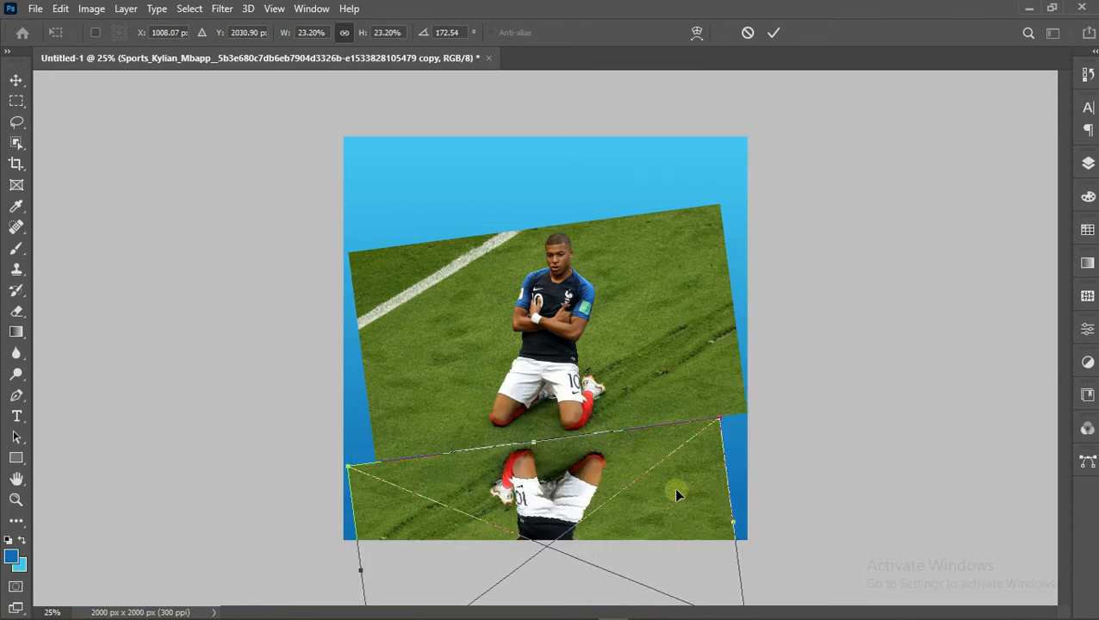
pyautogui.press('Down')
pyautogui.press('Down')
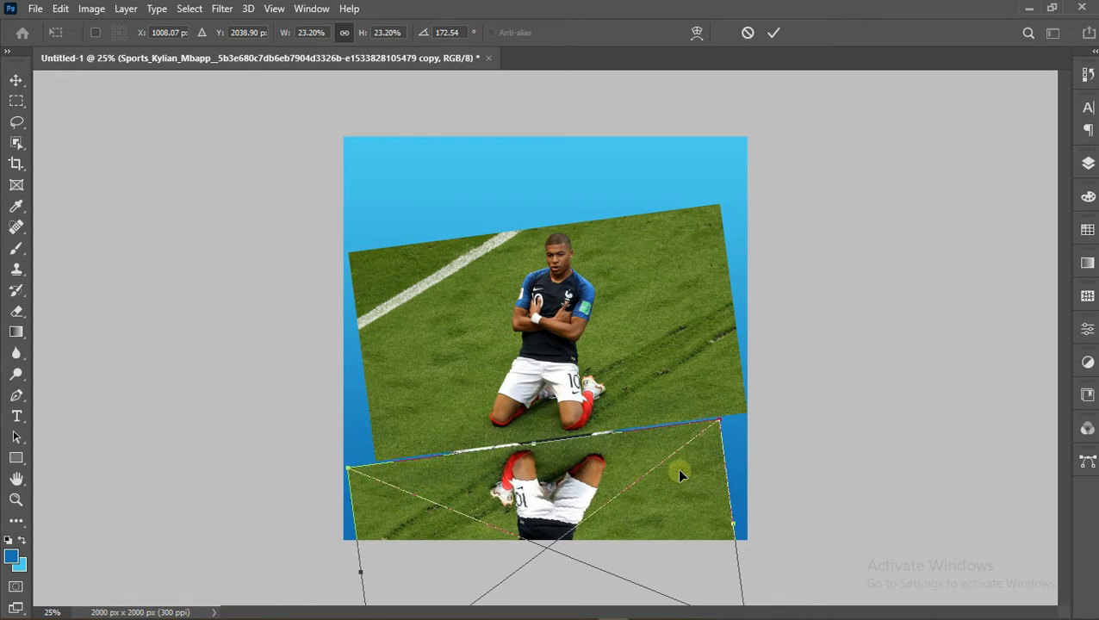
pyautogui.moveTo(644, 436); pyautogui.dragTo(592, 447)
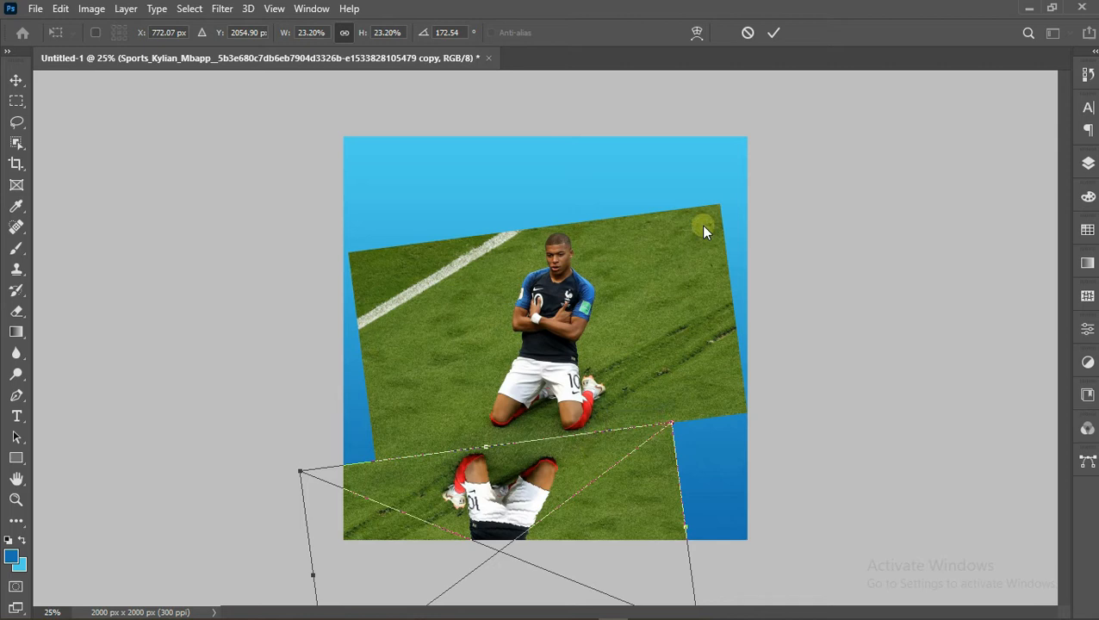
pyautogui.click(774, 36)
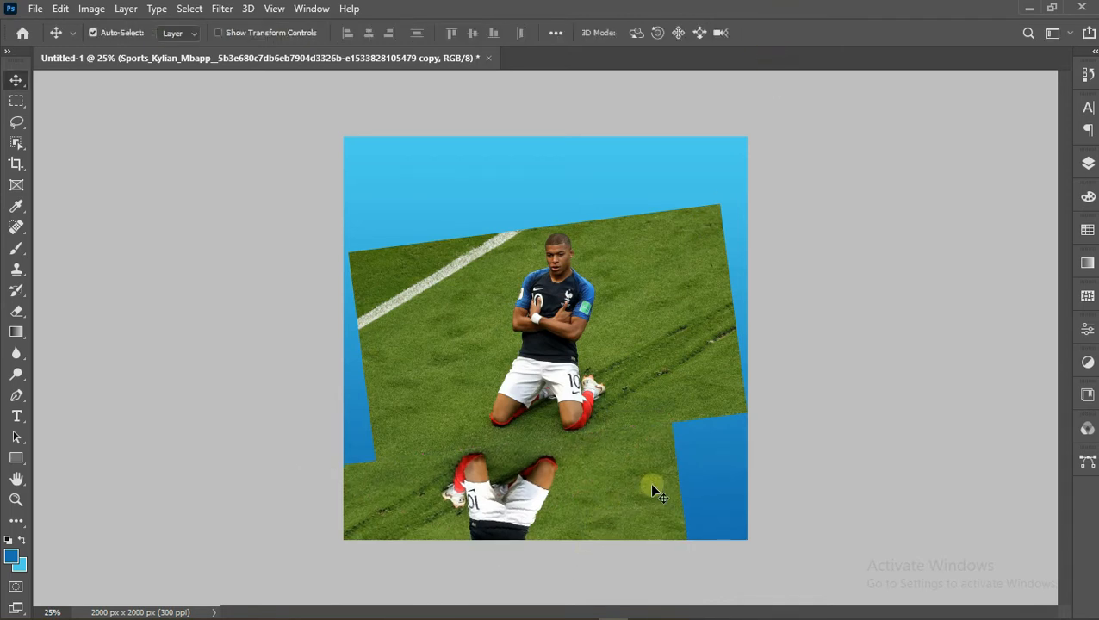
# Check the seam between the two footballer photos up close, and merge both photo layers into one
pyautogui.click(16, 500)
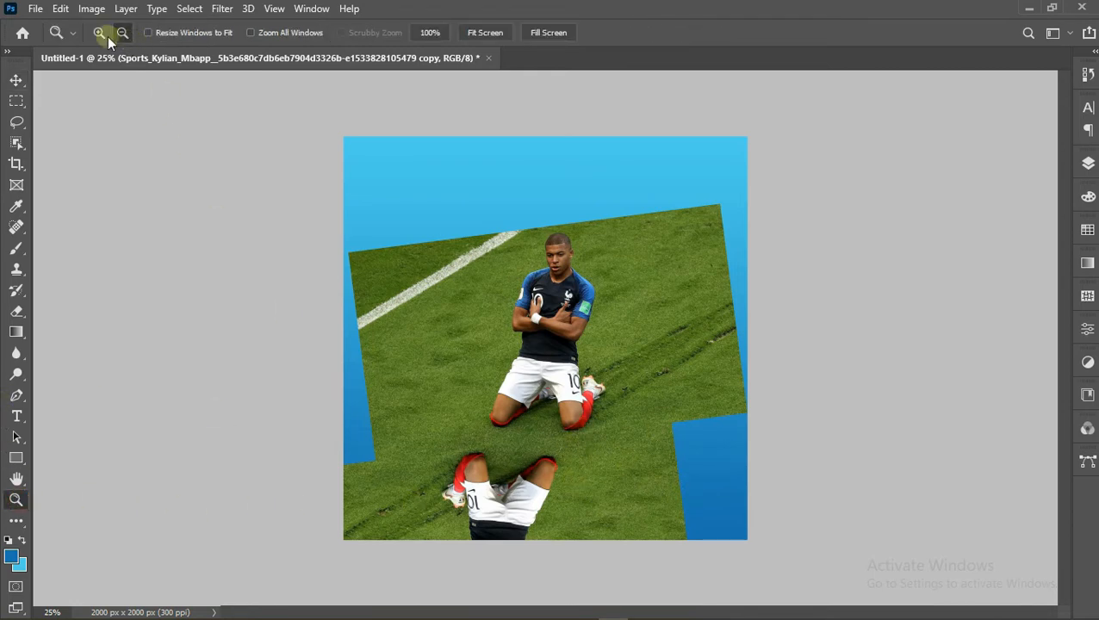
pyautogui.click(585, 467)
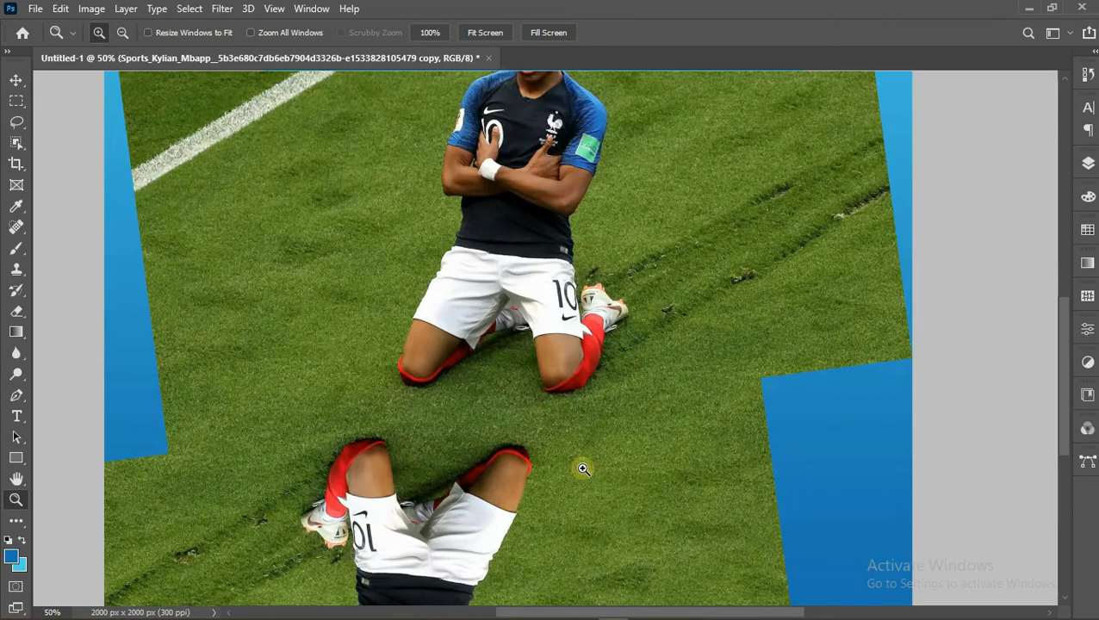
pyautogui.click(584, 468)
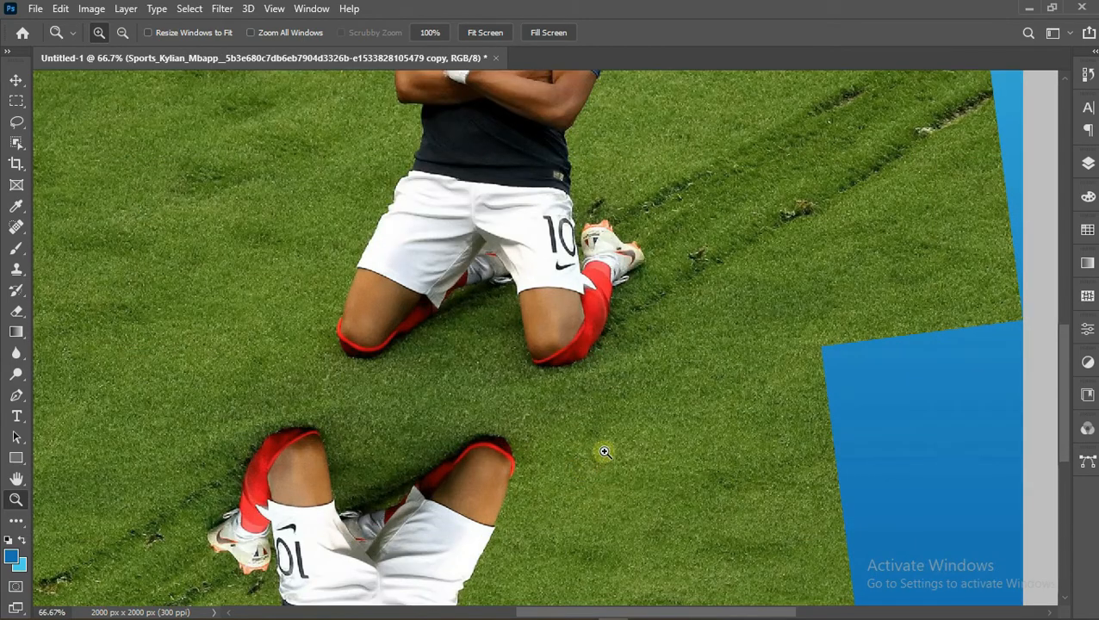
pyautogui.keyDown('alt'); pyautogui.click(606, 452); pyautogui.keyUp('alt')
pyautogui.keyDown('alt'); pyautogui.click(605, 448); pyautogui.keyUp('alt')
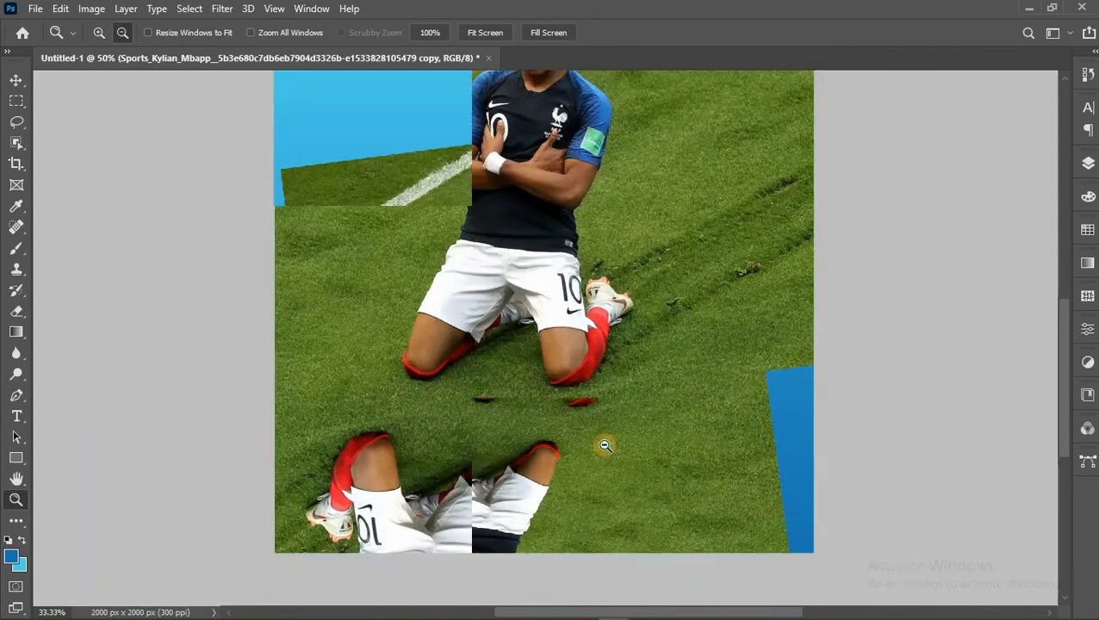
pyautogui.keyDown('alt'); pyautogui.click(605, 445); pyautogui.keyUp('alt')
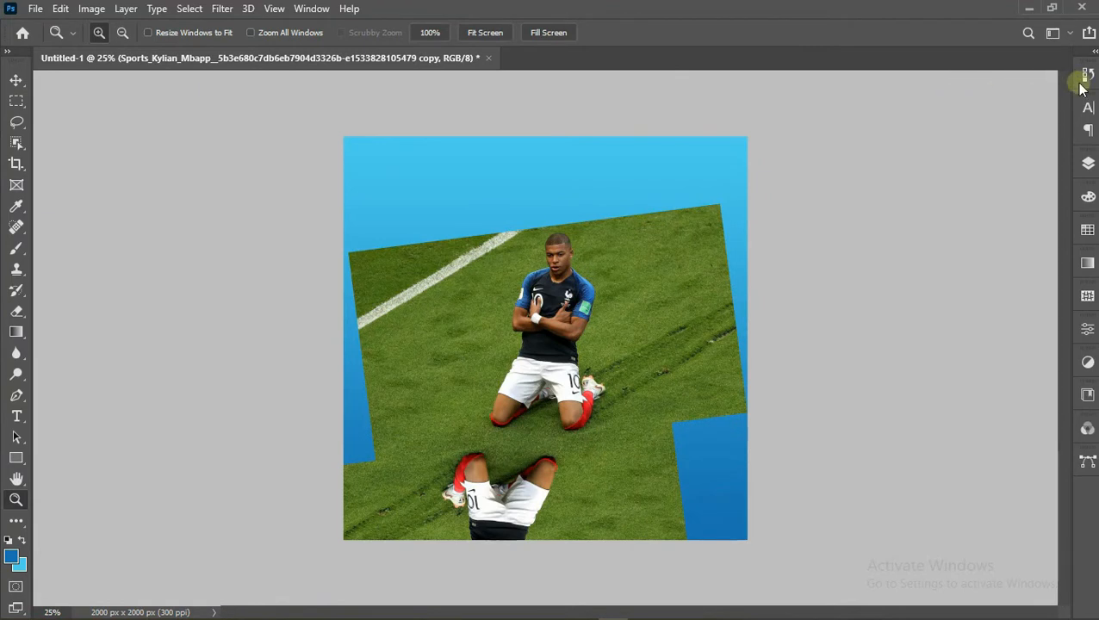
pyautogui.click(1088, 166)
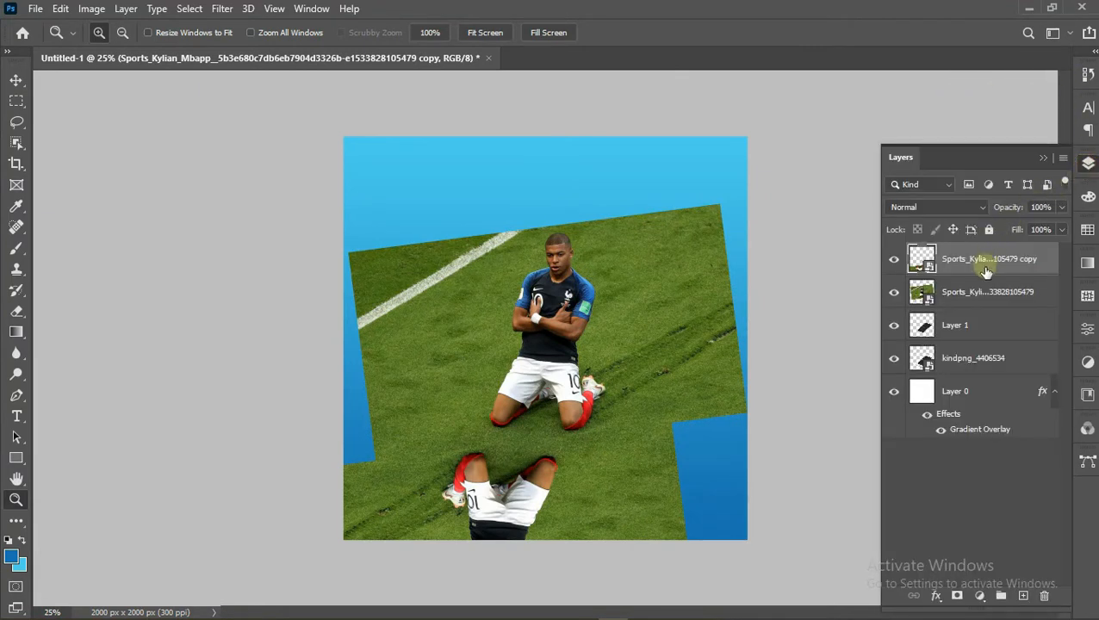
pyautogui.keyDown('shift'); pyautogui.click(966, 297); pyautogui.keyUp('shift')
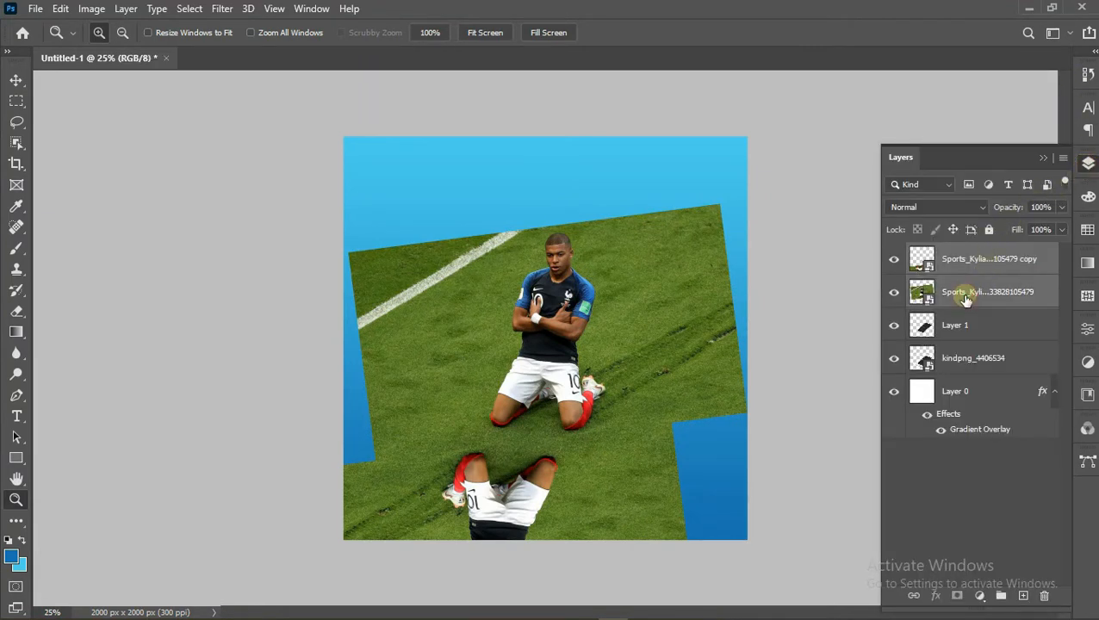
pyautogui.hotkey('ctrl', 'e')
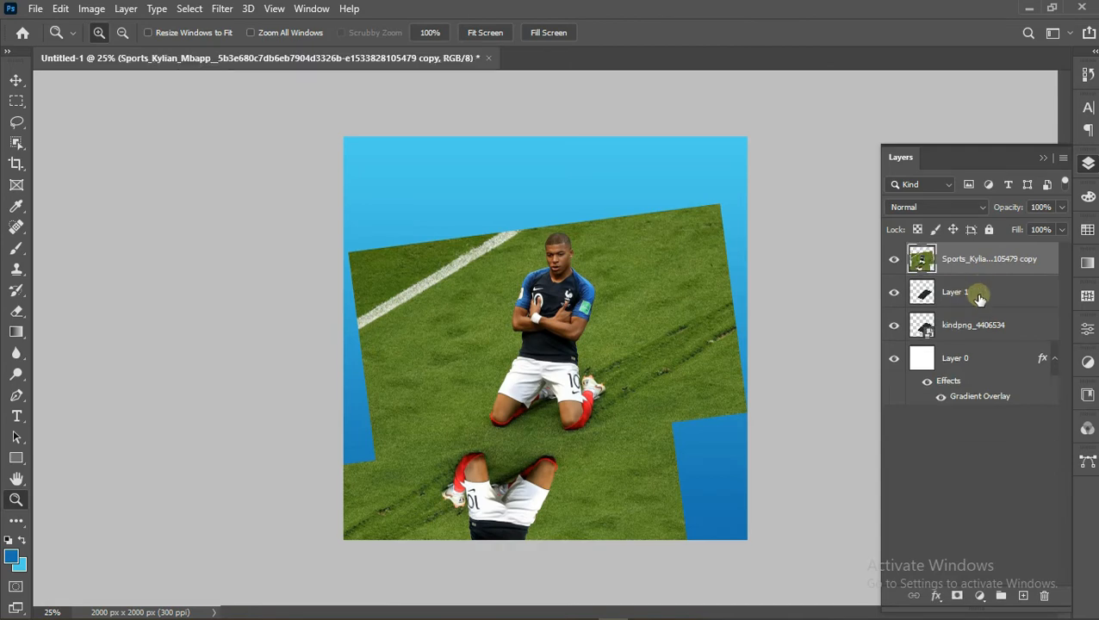
# Move the merged footballer photo below Layer 1 and clip it to the phone layer
pyautogui.moveTo(989, 265); pyautogui.dragTo(984, 318)
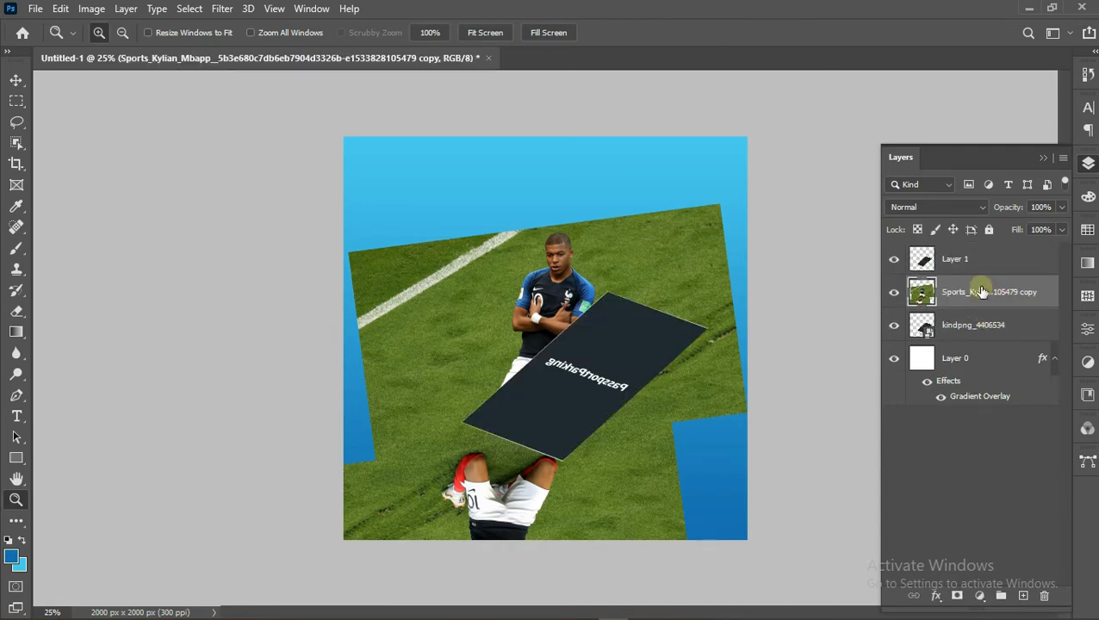
pyautogui.rightClick(982, 292)
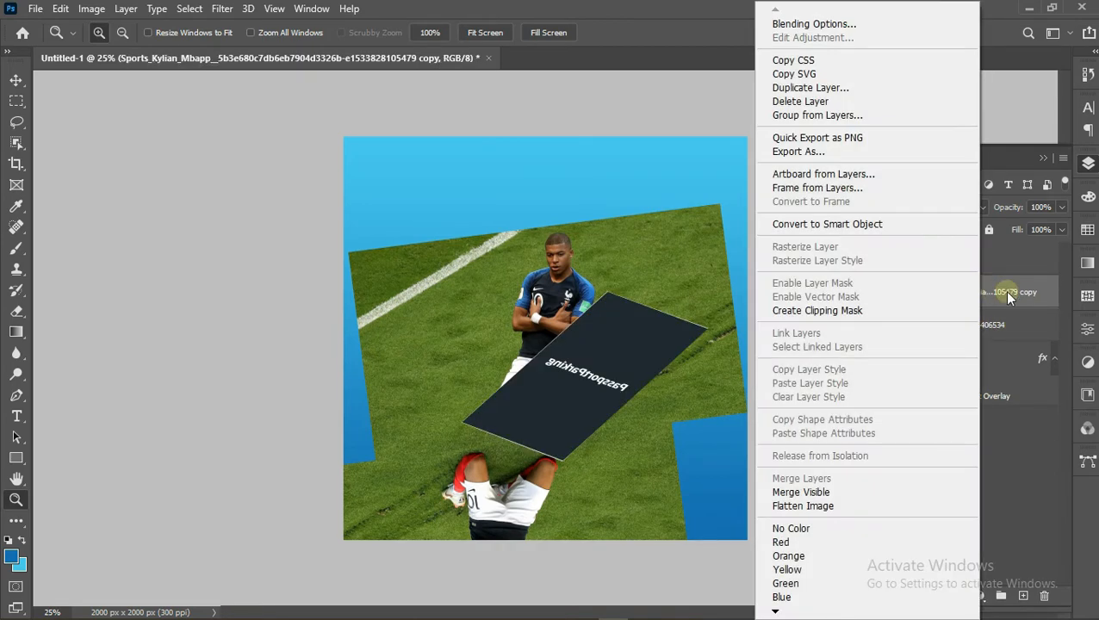
pyautogui.click(1007, 293)
pyautogui.rightClick(1006, 293)
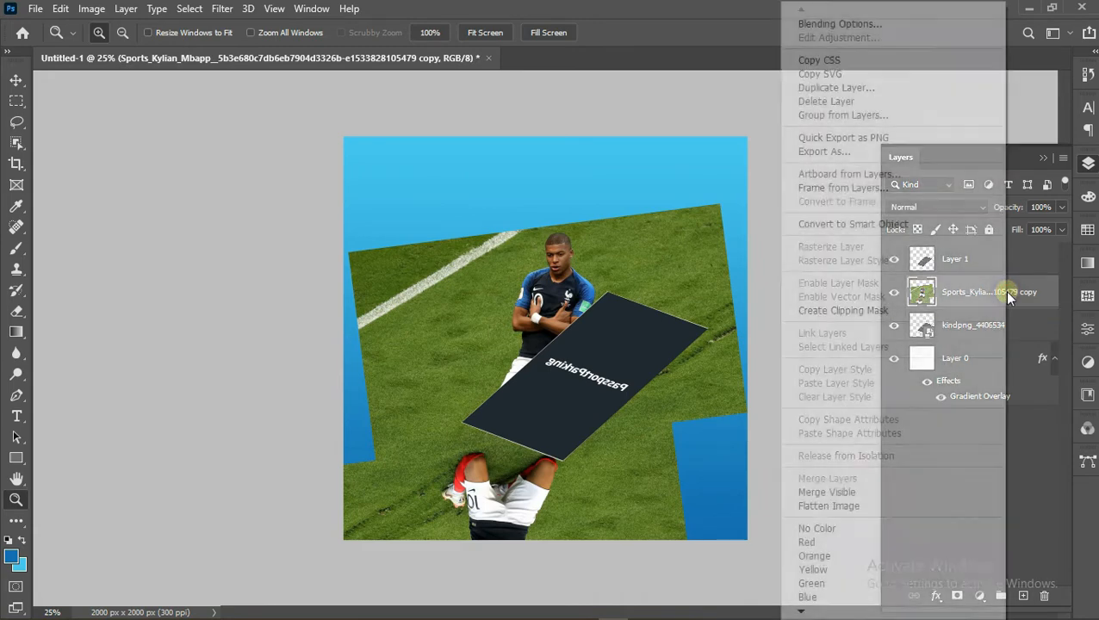
pyautogui.click(877, 308)
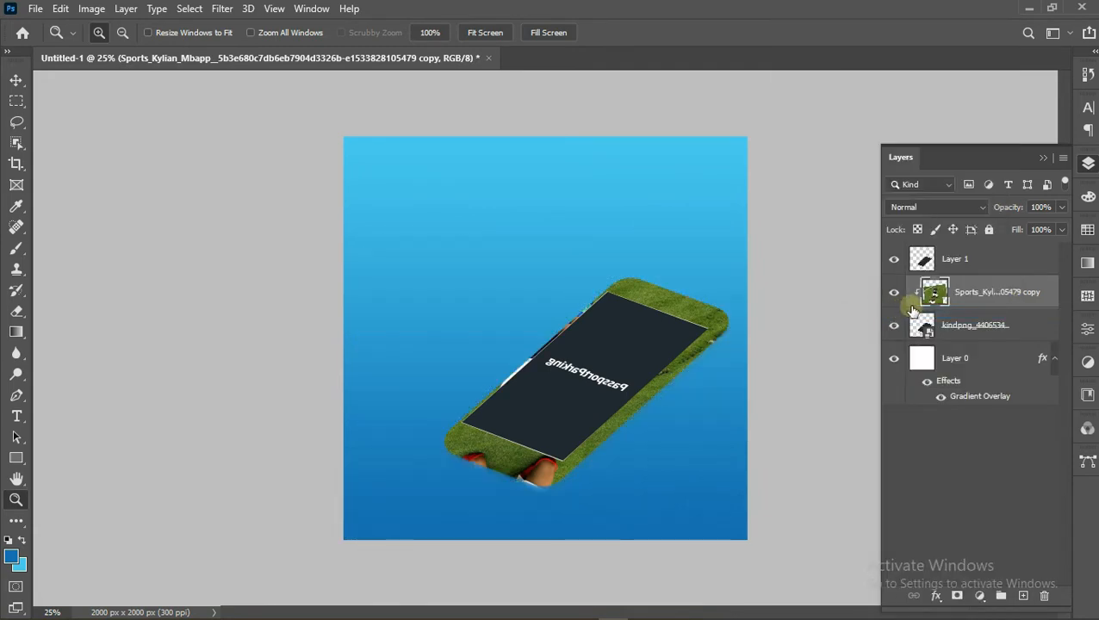
# Add a layer mask to the merged photo from Layer 1's outline, and hide Layer 1
pyautogui.keyDown('ctrl'); pyautogui.click(926, 261); pyautogui.keyUp('ctrl')
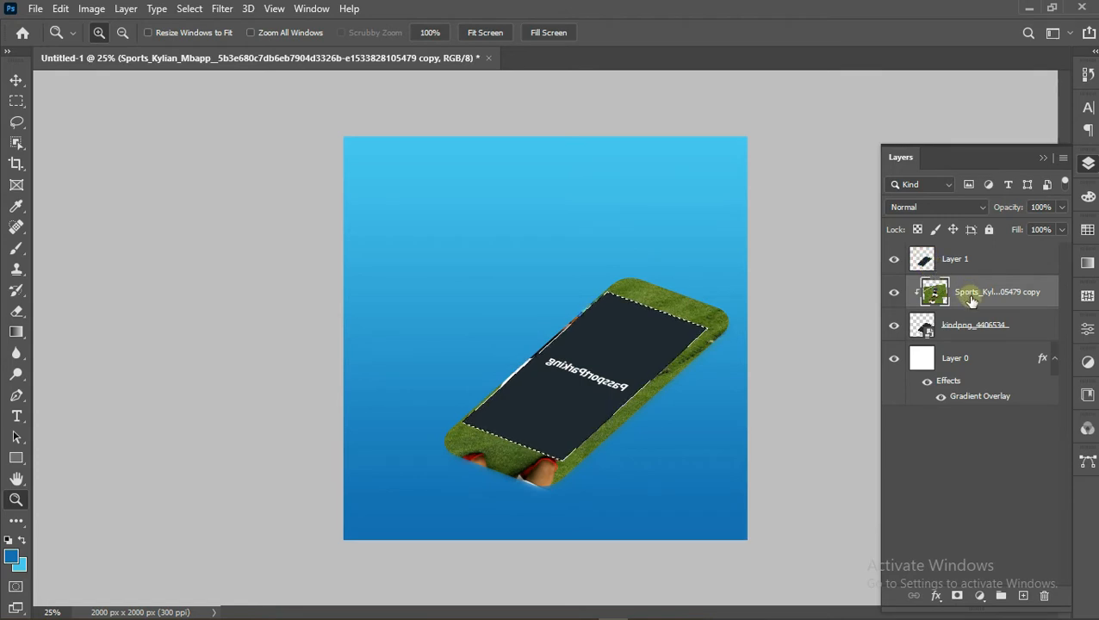
pyautogui.click(957, 596)
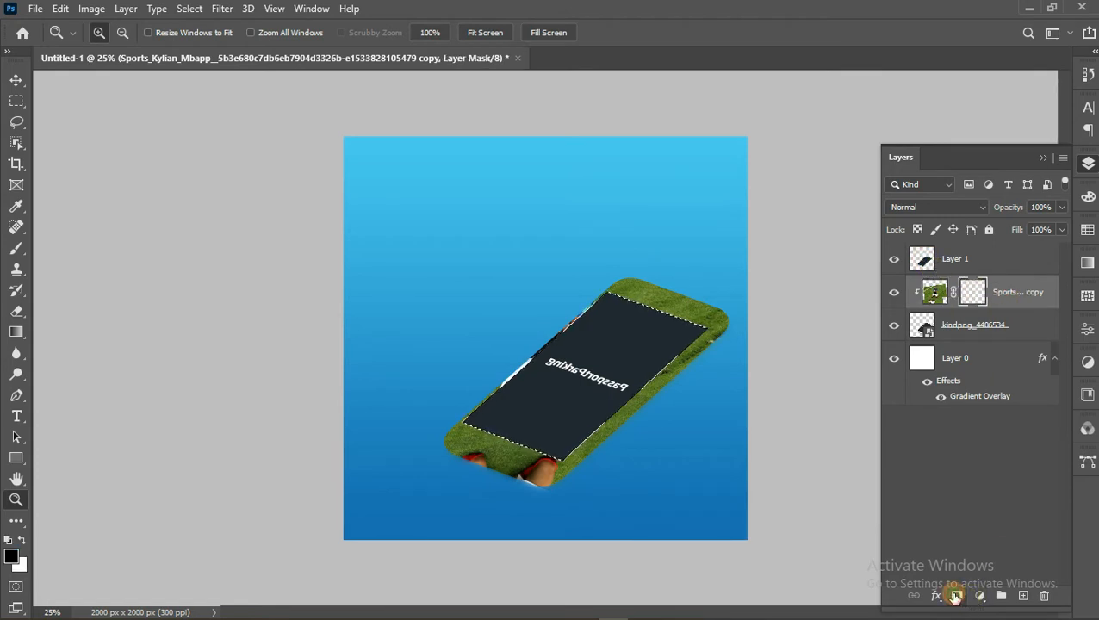
pyautogui.click(895, 259)
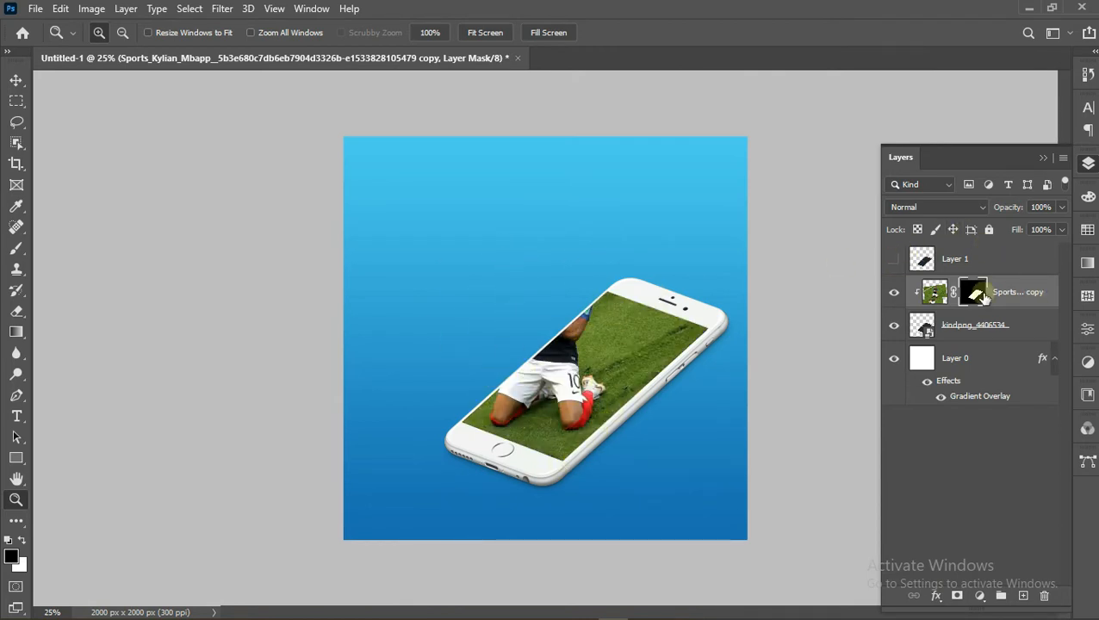
# Duplicate the clipped, masked footballer photo layer and delete the layer mask from the duplicate
pyautogui.click(1019, 295)
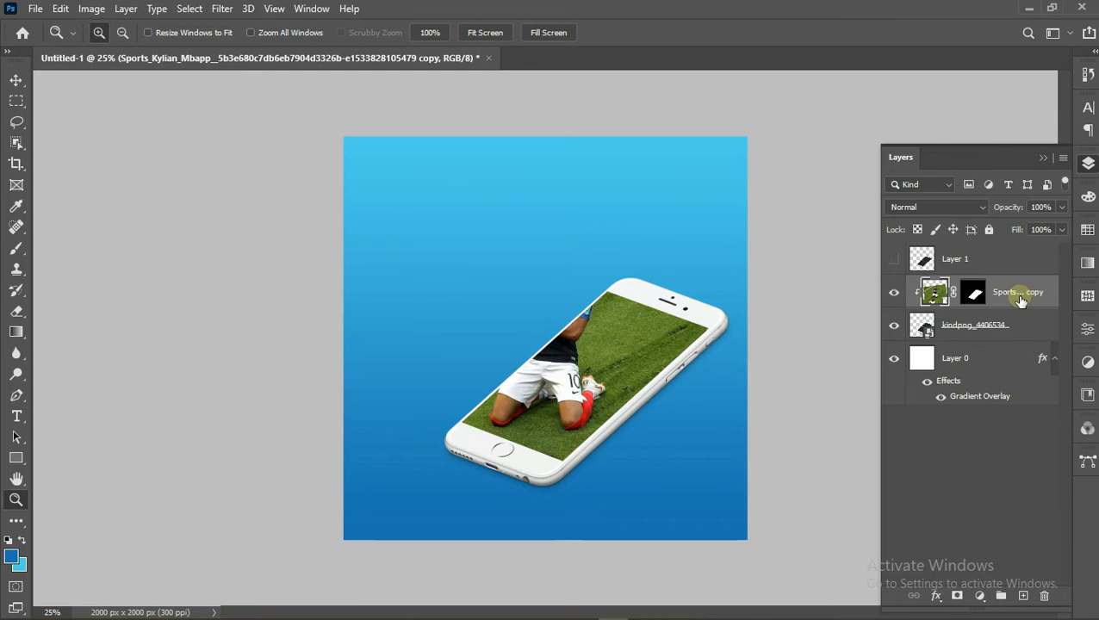
pyautogui.hotkey('ctrl', 'j')
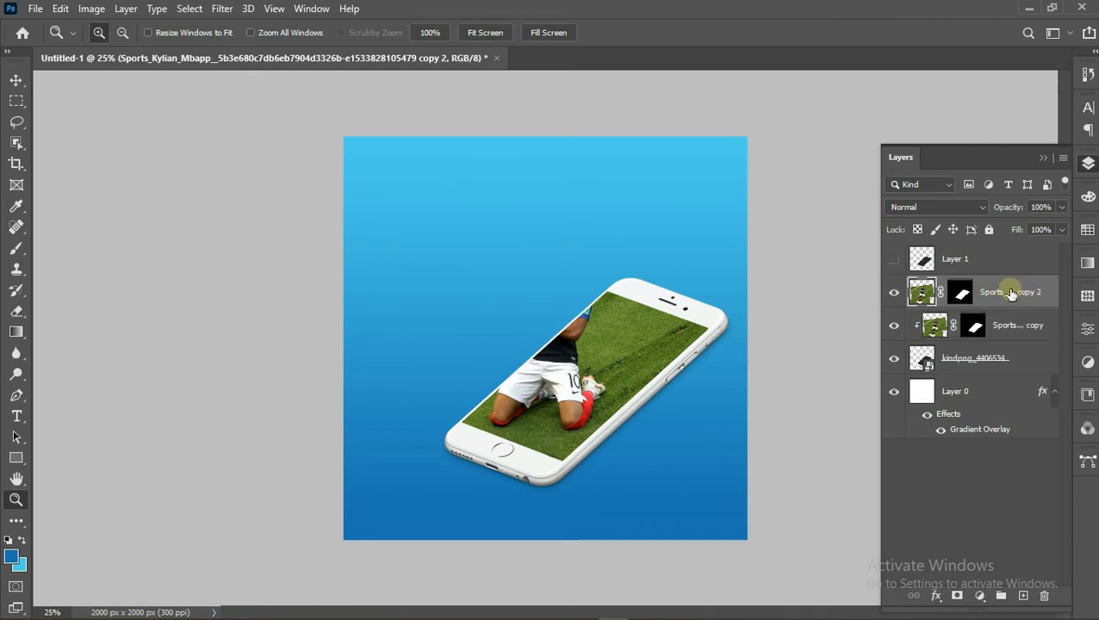
pyautogui.rightClick(963, 292)
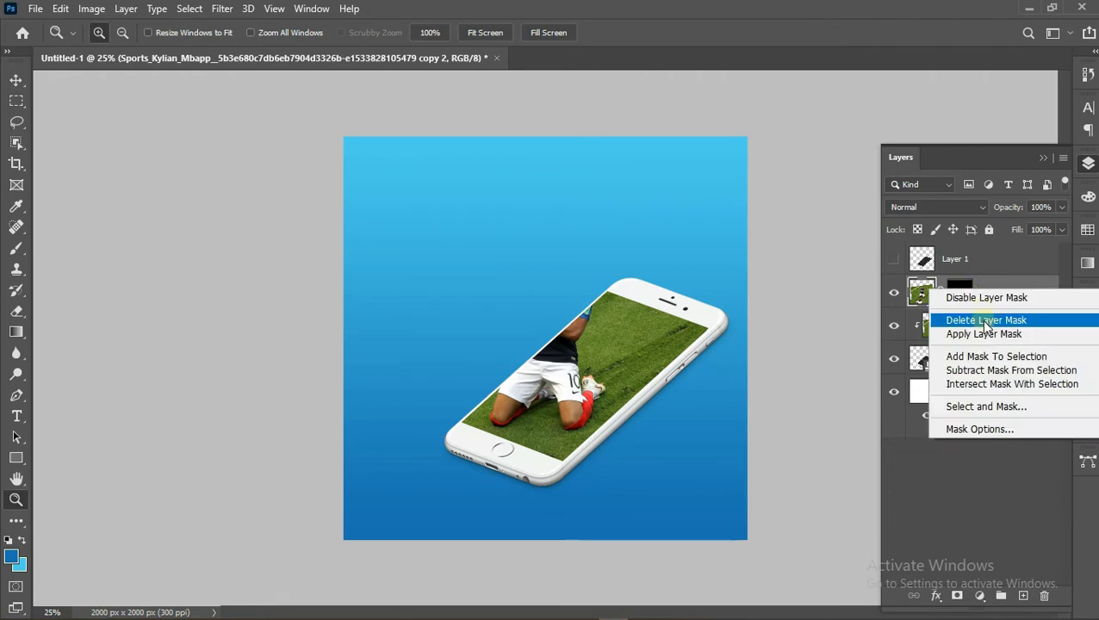
pyautogui.click(986, 320)
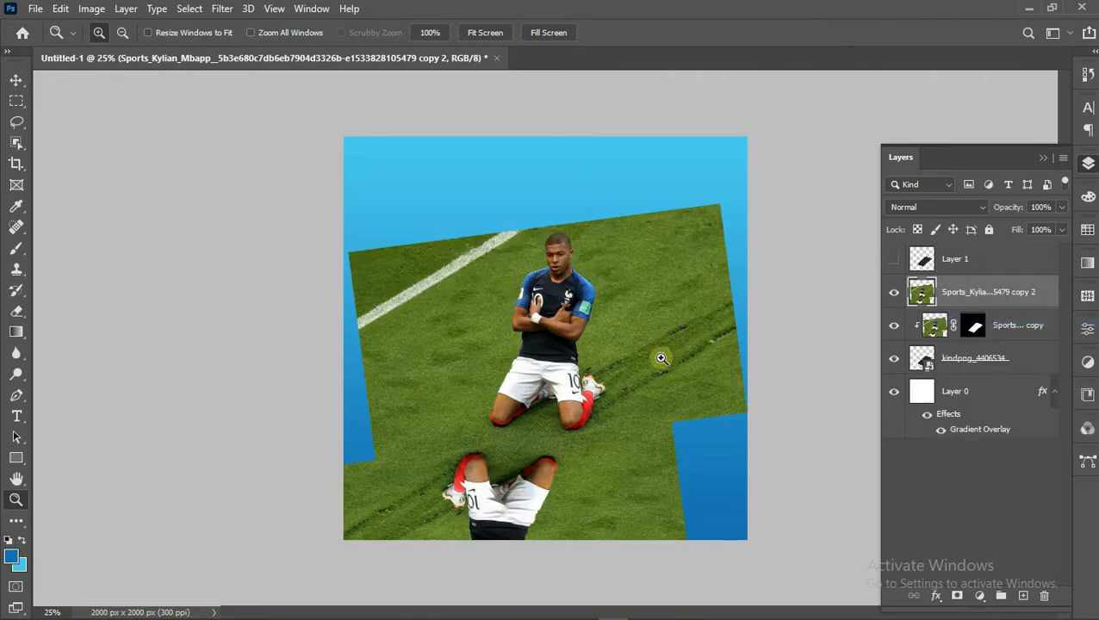
# With the Pen tool, trace the footballer's head on the duplicate from his left ear over the crown and down the face to his right shoulder
pyautogui.click(539, 301)
pyautogui.click(540, 301)
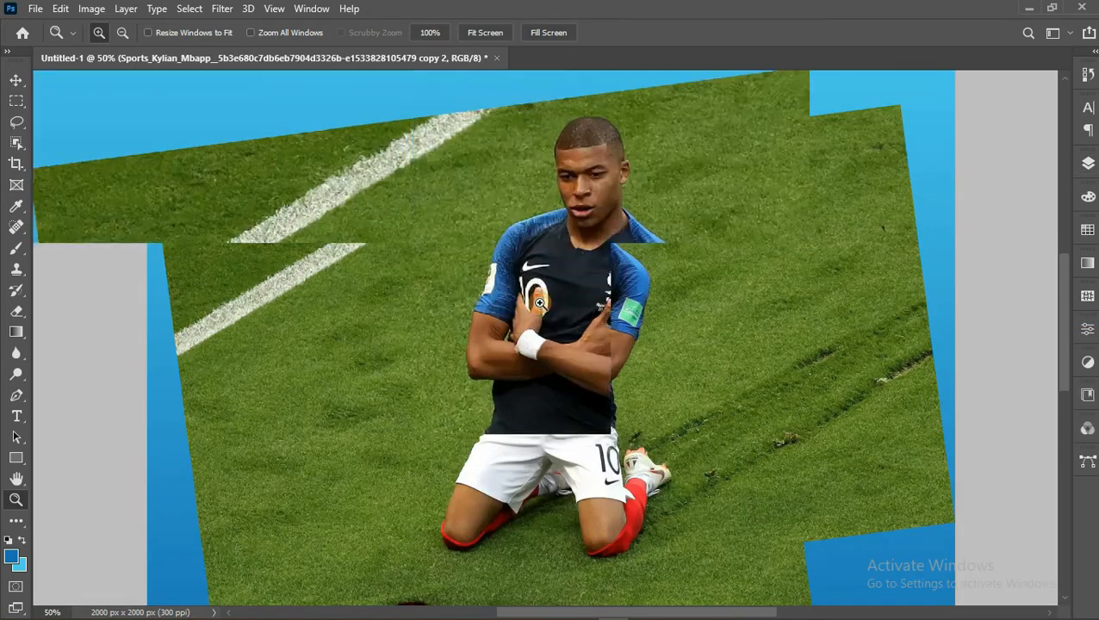
pyautogui.click(539, 299)
pyautogui.click(539, 297)
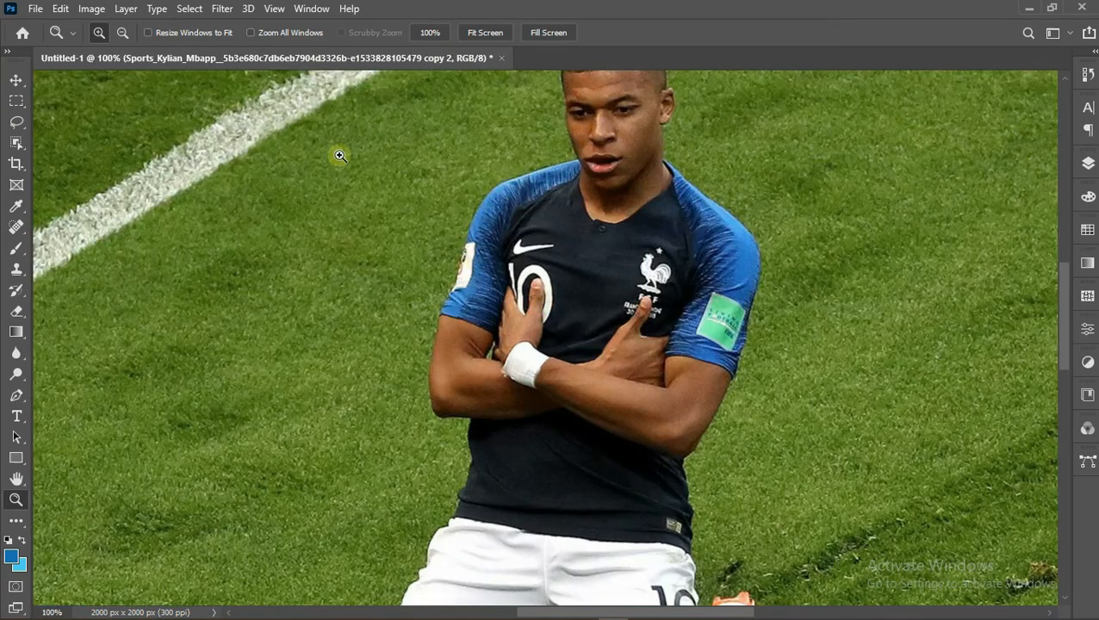
pyautogui.click(541, 298)
pyautogui.scroll(8, 513, 295)
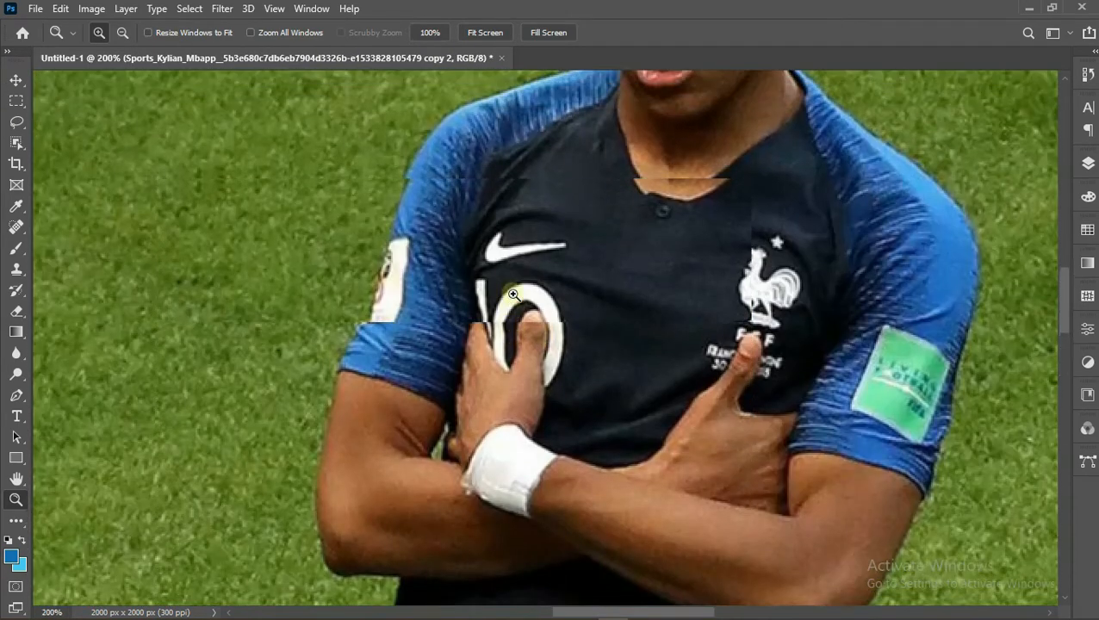
pyautogui.scroll(10, 513, 294)
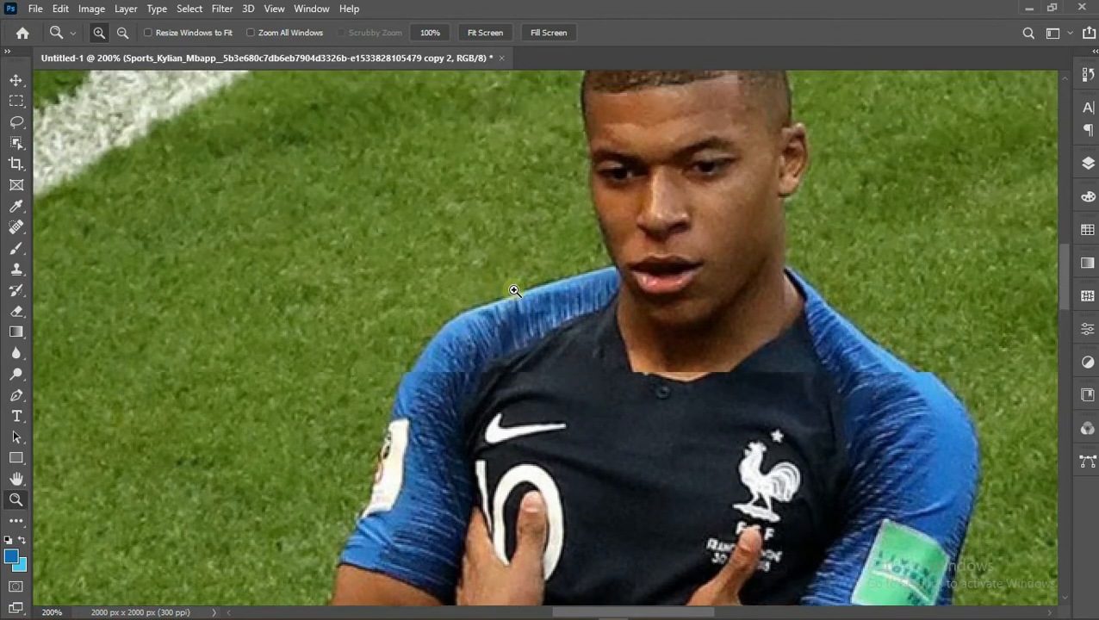
pyautogui.scroll(10, 514, 291)
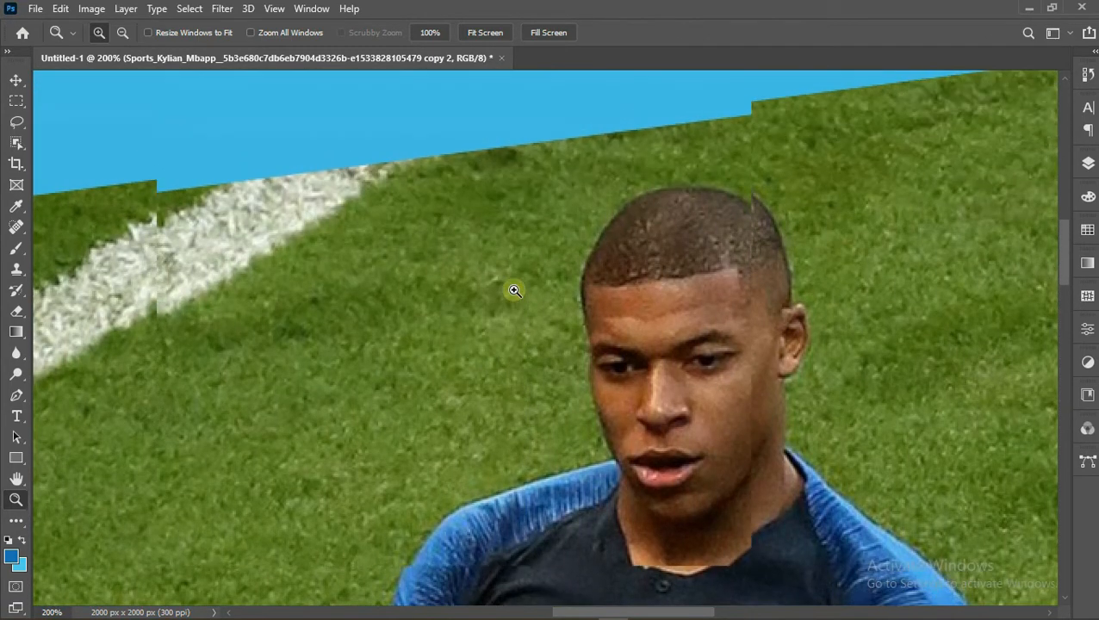
pyautogui.scroll(3, 514, 291)
pyautogui.scroll(-3, 514, 291)
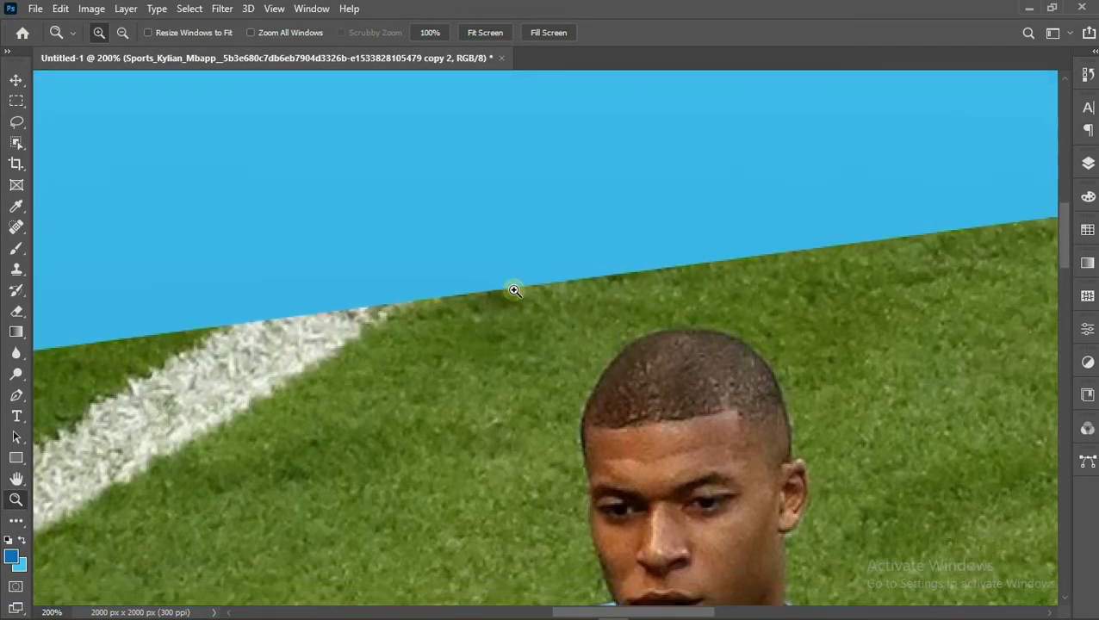
pyautogui.scroll(-2, 514, 291)
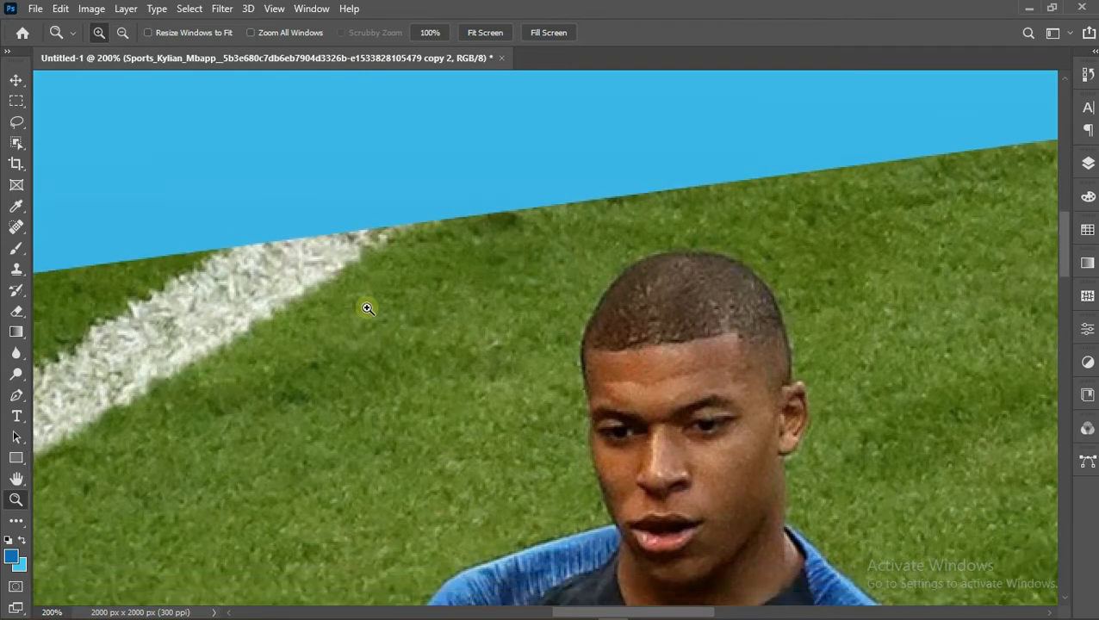
pyautogui.click(14, 397)
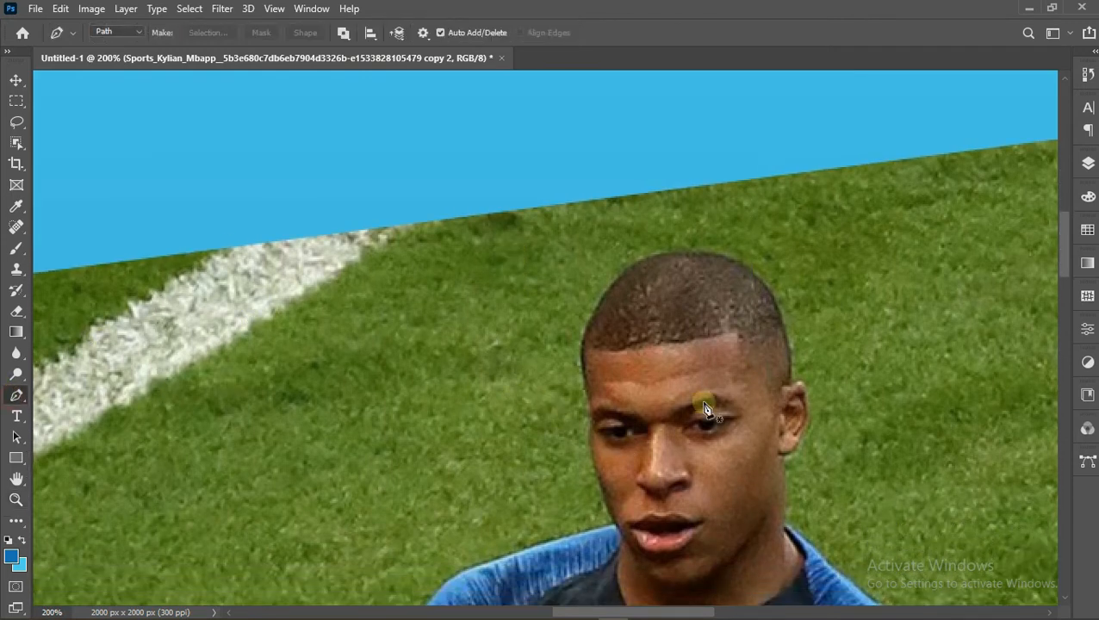
pyautogui.click(792, 384)
pyautogui.moveTo(730, 262); pyautogui.dragTo(666, 250)
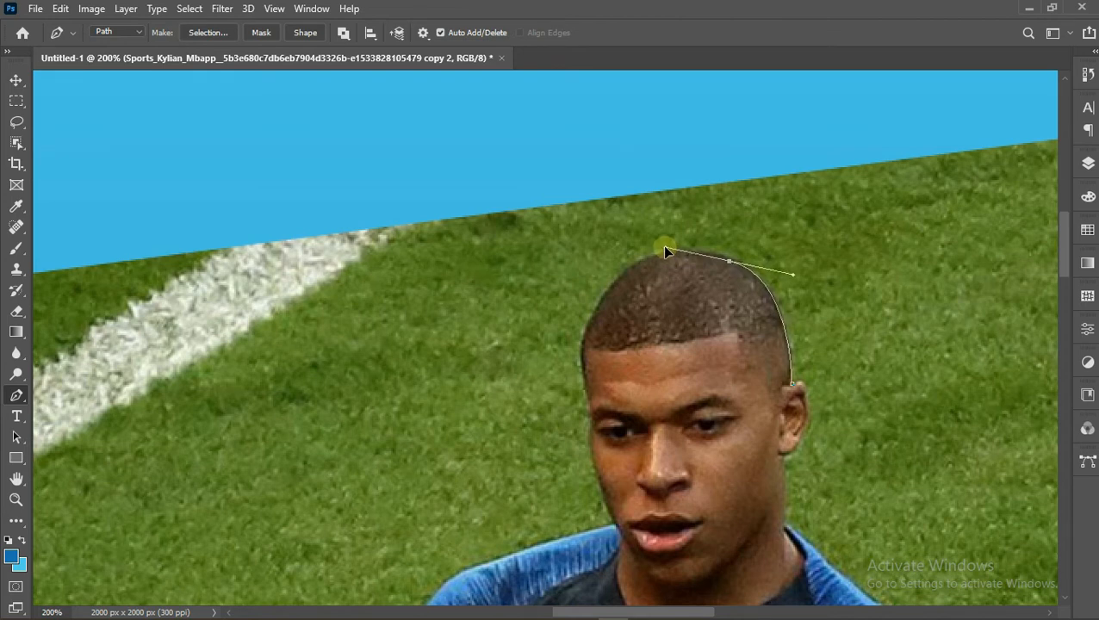
pyautogui.keyDown('alt'); pyautogui.click(730, 263); pyautogui.keyUp('alt')
pyautogui.moveTo(608, 297); pyautogui.dragTo(574, 362)
pyautogui.moveTo(589, 396); pyautogui.dragTo(606, 462)
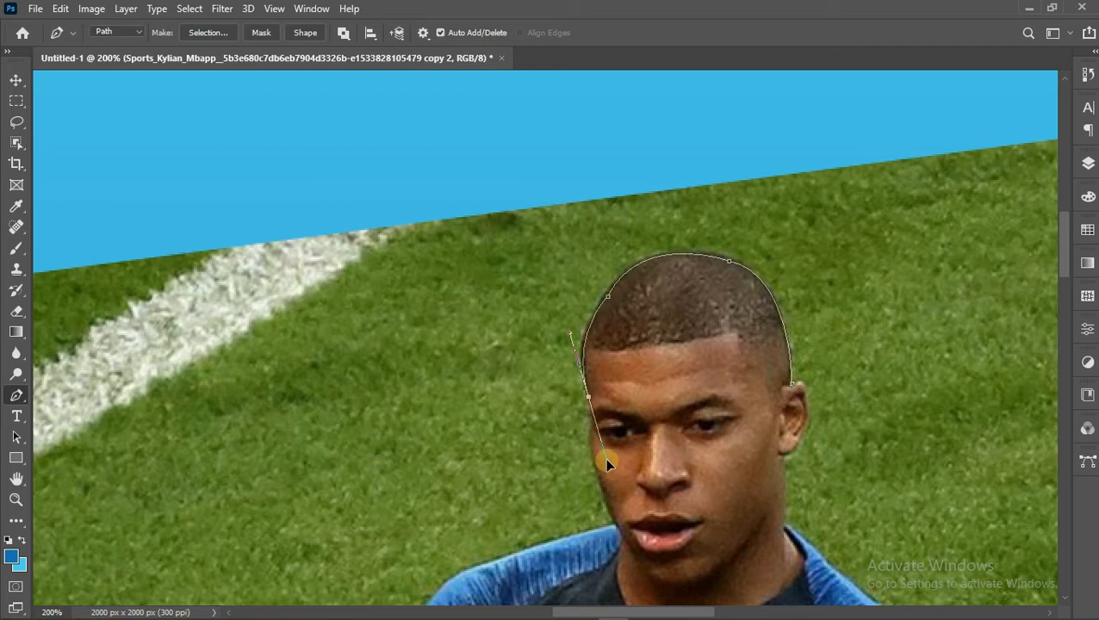
pyautogui.moveTo(609, 468); pyautogui.dragTo(609, 466)
pyautogui.click(589, 400)
pyautogui.moveTo(616, 523); pyautogui.dragTo(638, 556)
# Continue the path along the top of his right shoulder and down the outer edge of the blue sleeve
pyautogui.scroll(-3, 483, 473)
pyautogui.scroll(-1, 482, 473)
pyautogui.click(494, 413)
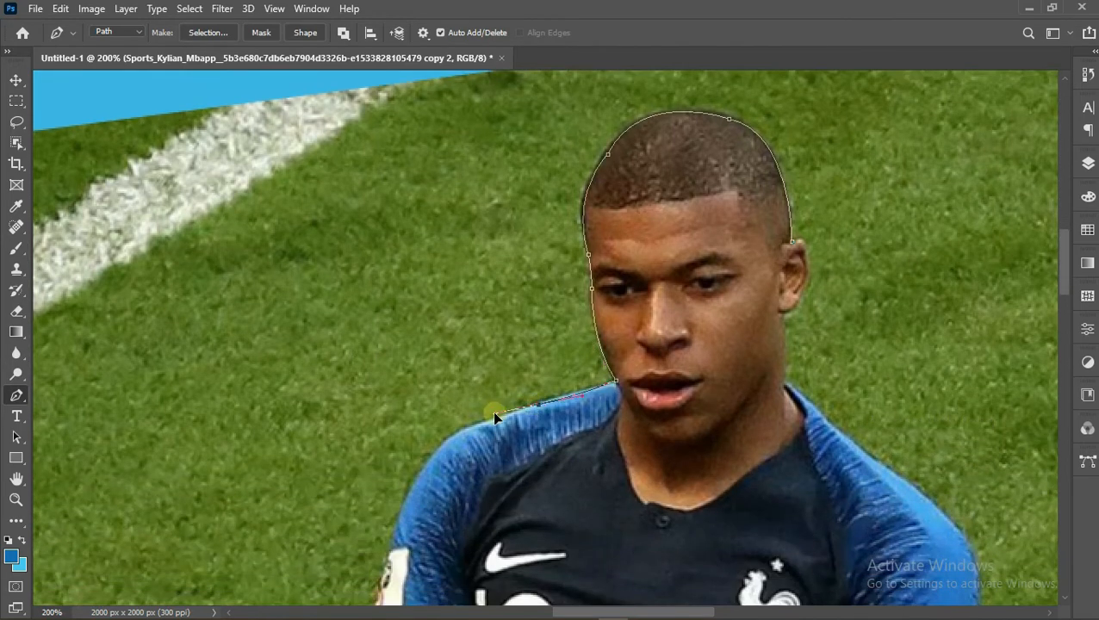
pyautogui.hotkey('ctrl', 'z')
pyautogui.moveTo(578, 394); pyautogui.dragTo(554, 399)
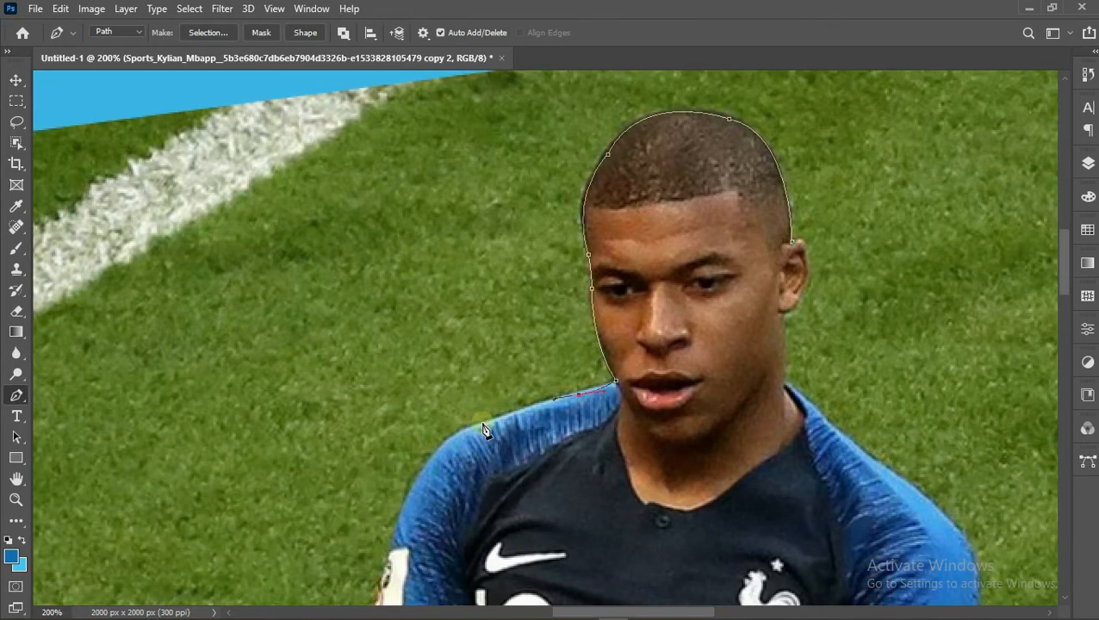
pyautogui.moveTo(481, 426); pyautogui.dragTo(473, 430)
pyautogui.moveTo(397, 525); pyautogui.dragTo(371, 603)
pyautogui.scroll(-2, 521, 405)
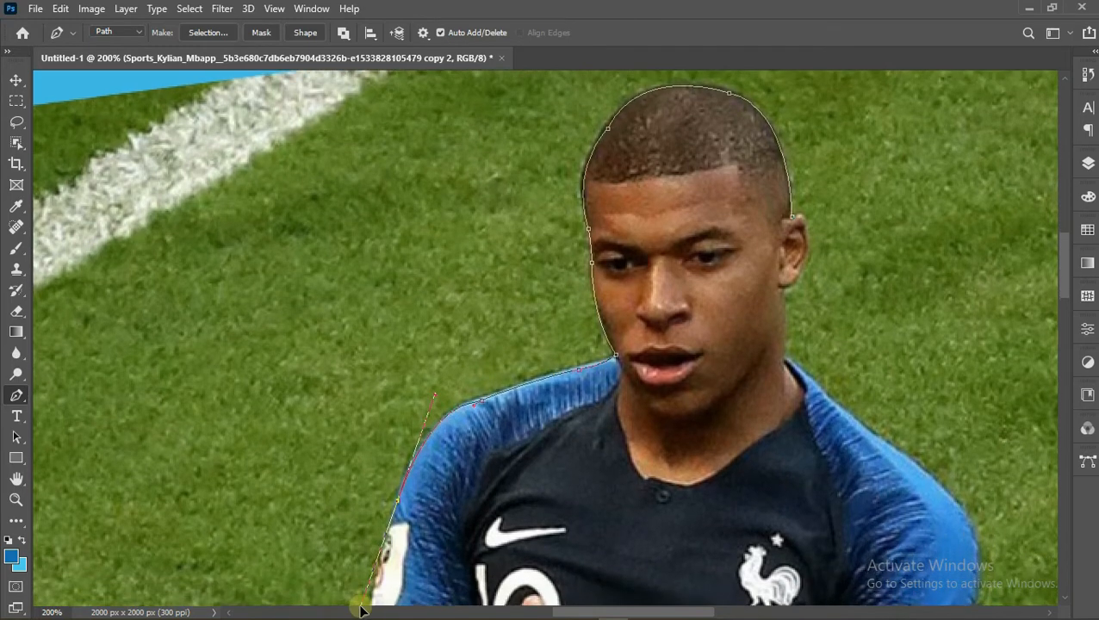
# Extend the path past the white sleeve badge and cuff, down the right upper arm and around the elbow
pyautogui.scroll(-10, 521, 405)
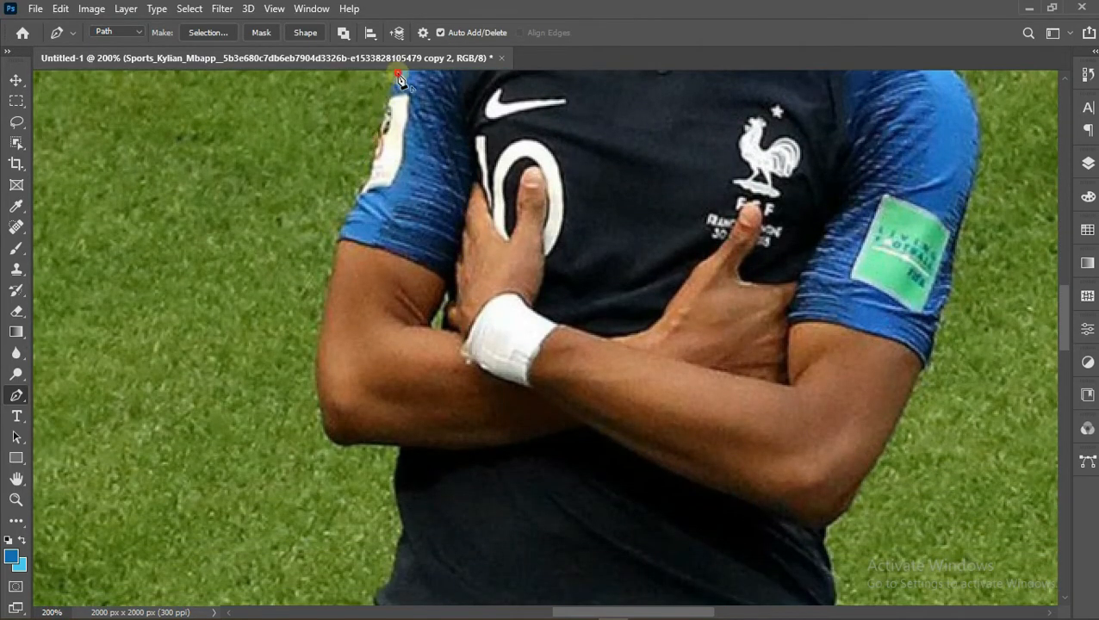
pyautogui.click(380, 131)
pyautogui.click(376, 163)
pyautogui.click(362, 194)
pyautogui.click(340, 237)
pyautogui.click(329, 301)
pyautogui.click(318, 356)
pyautogui.moveTo(354, 446); pyautogui.dragTo(400, 431)
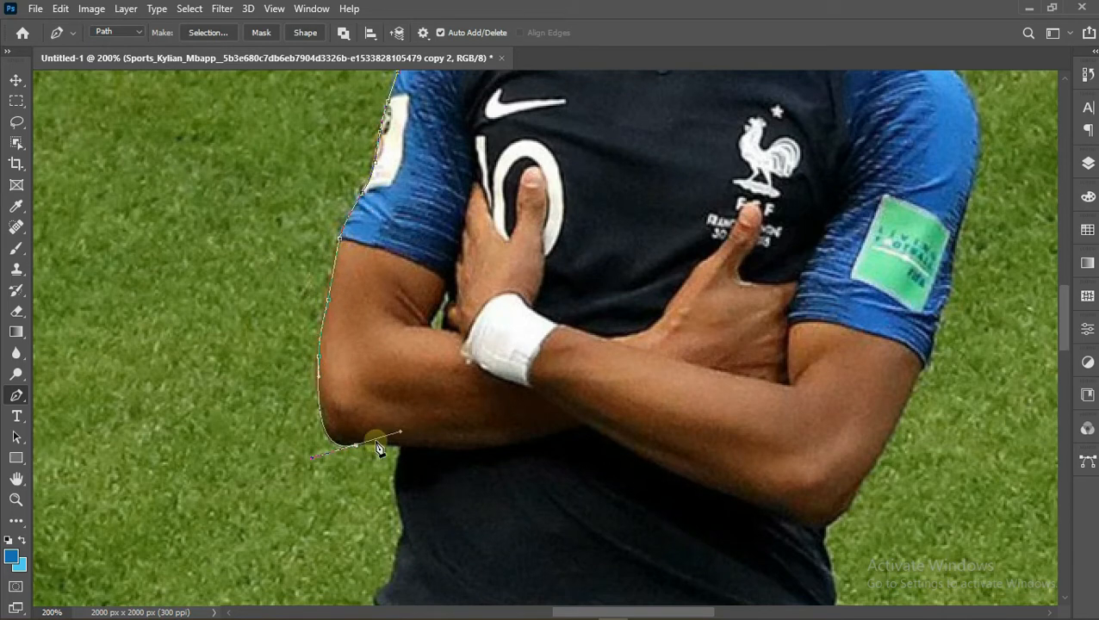
# Trace under the right forearm to the shirt and down the shirt's side to the waistband of the shorts
pyautogui.click(400, 447)
pyautogui.click(394, 479)
pyautogui.click(402, 528)
pyautogui.click(397, 558)
pyautogui.scroll(-5, 397, 560)
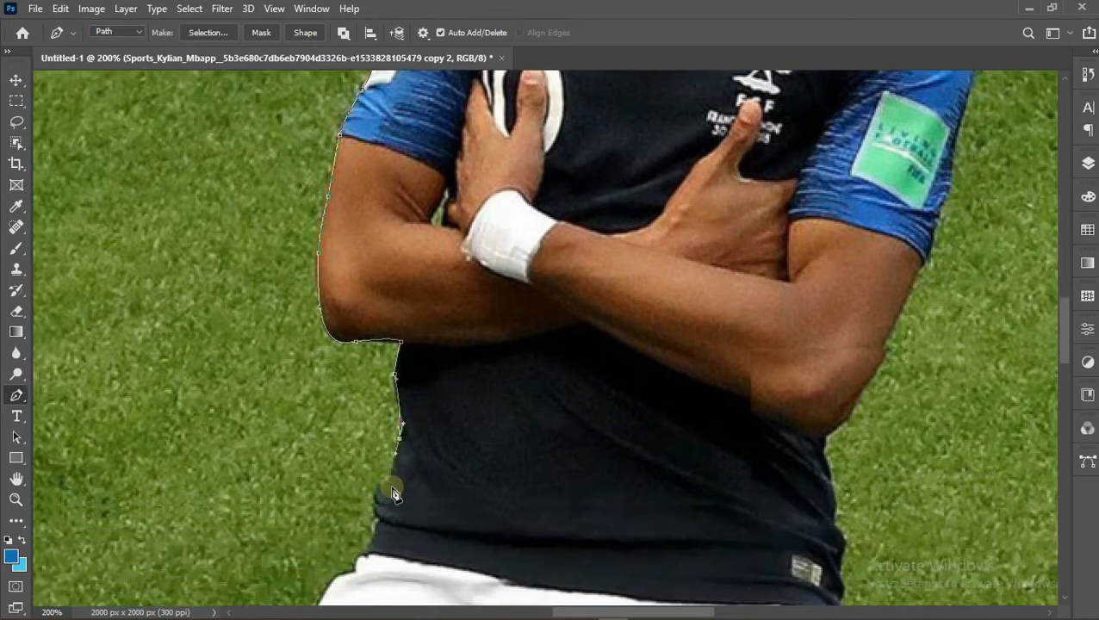
pyautogui.click(388, 377)
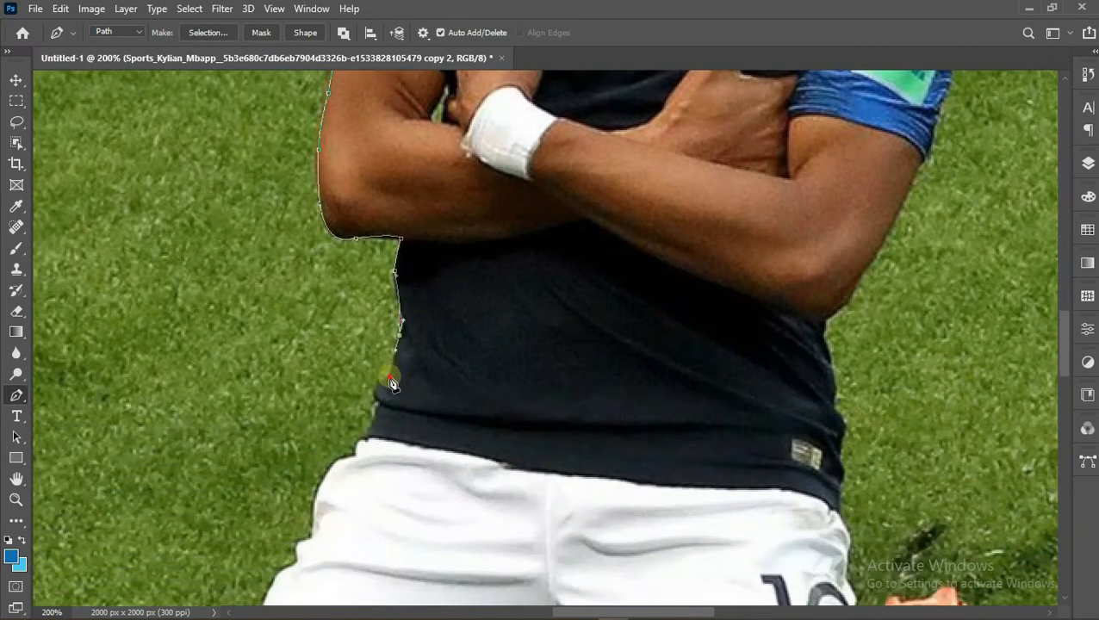
pyautogui.click(368, 434)
# Follow the folds of the white shorts with the path along his right hip to the upper thigh
pyautogui.moveTo(322, 484); pyautogui.dragTo(312, 517)
pyautogui.scroll(-5, 326, 454)
pyautogui.keyDown('alt'); pyautogui.click(322, 355); pyautogui.keyUp('alt')
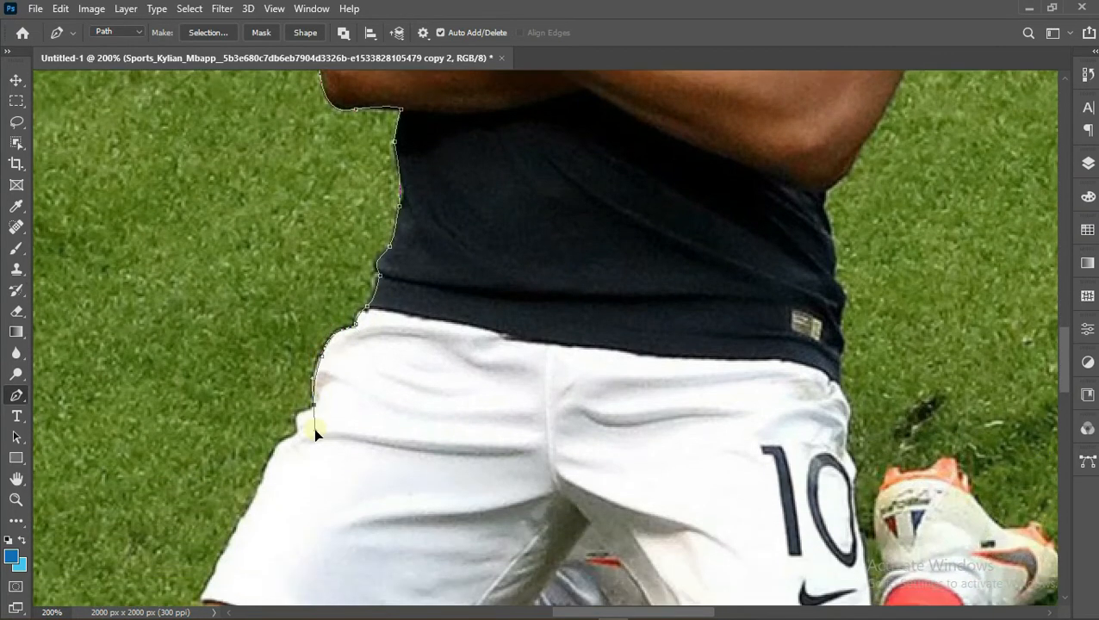
pyautogui.scroll(-3, 318, 417)
pyautogui.keyDown('alt'); pyautogui.click(316, 328); pyautogui.keyUp('alt')
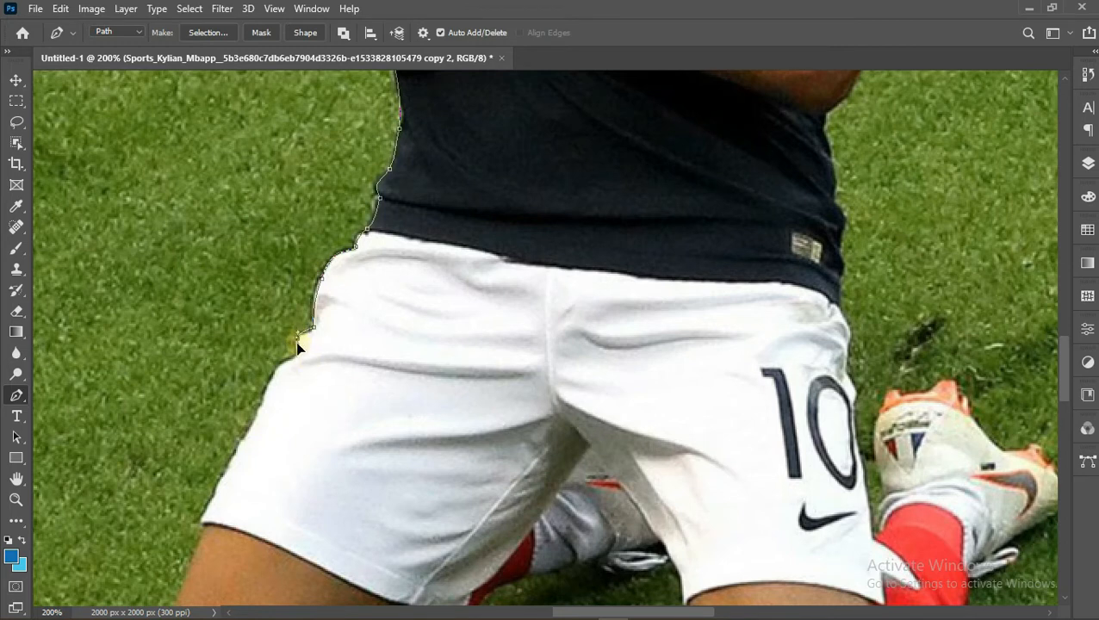
pyautogui.click(298, 348)
pyautogui.click(283, 363)
# Compare the outline with the phone's edge by toggling the duplicate photo's visibility, and extend the path to the hem of the right shorts leg
pyautogui.click(1090, 163)
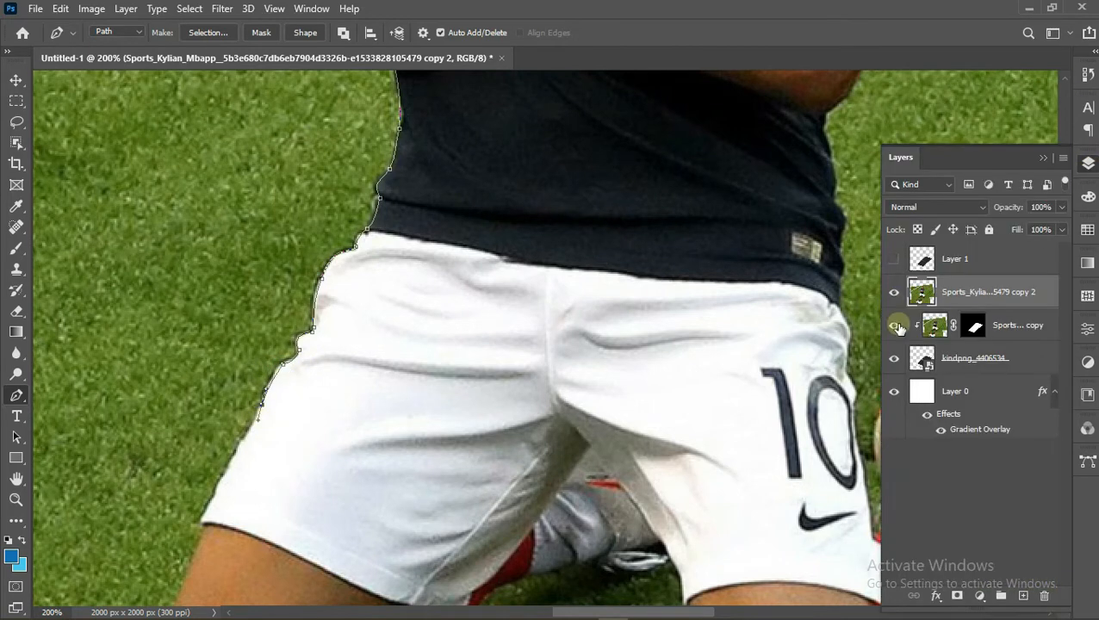
pyautogui.click(895, 293)
pyautogui.click(894, 293)
pyautogui.click(240, 450)
pyautogui.click(203, 517)
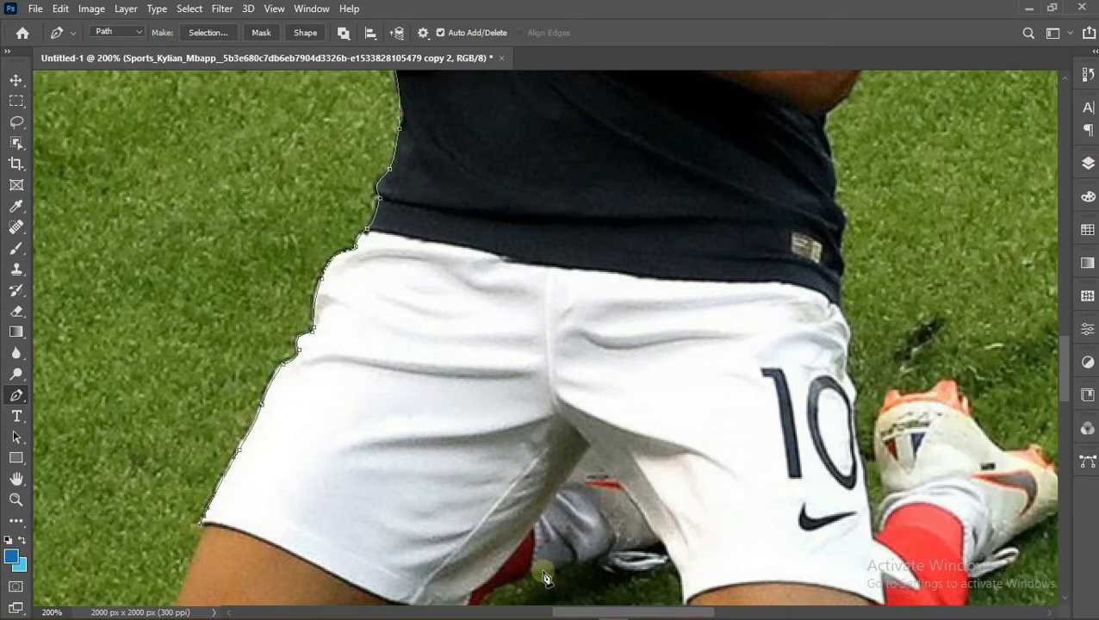
# Carry the path across the shorts and up the outer edge by the number 10 to the waistband, hiding the duplicate photo as a guide
pyautogui.moveTo(805, 571); pyautogui.dragTo(854, 569)
pyautogui.click(1089, 163)
pyautogui.click(894, 293)
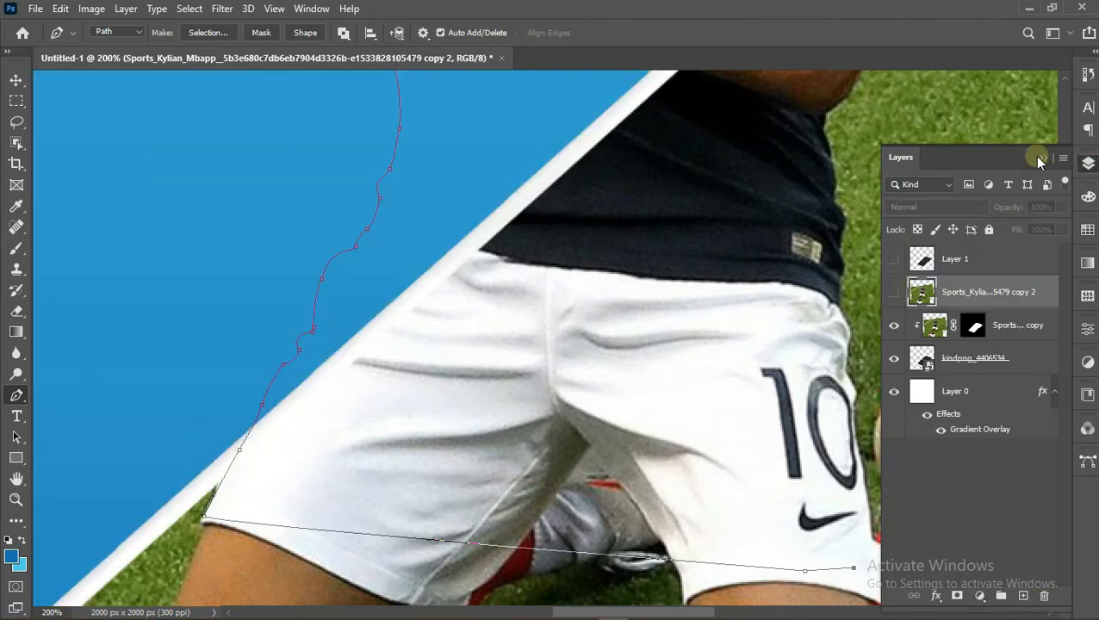
pyautogui.click(1042, 158)
pyautogui.scroll(-1, 948, 448)
pyautogui.scroll(-1, 948, 448)
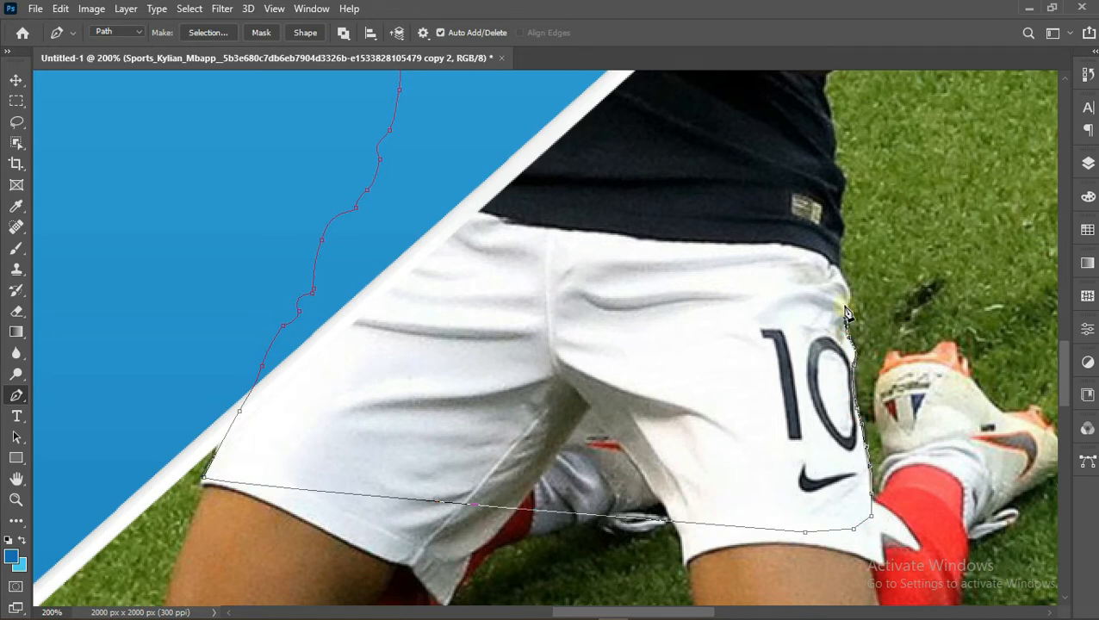
pyautogui.moveTo(837, 267); pyautogui.dragTo(820, 248)
pyautogui.keyDown('alt'); pyautogui.click(838, 267); pyautogui.keyUp('alt')
# Trace up the shirt's side from the waistband and along the outside of the left arm to the sleeve cuff
pyautogui.scroll(6, 959, 289)
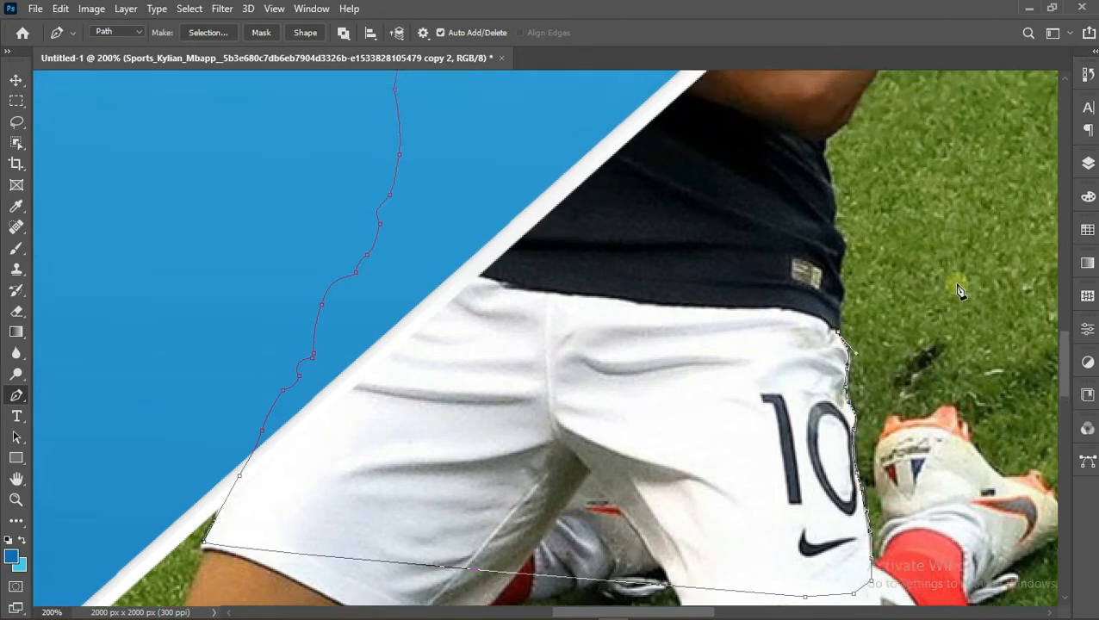
pyautogui.click(828, 307)
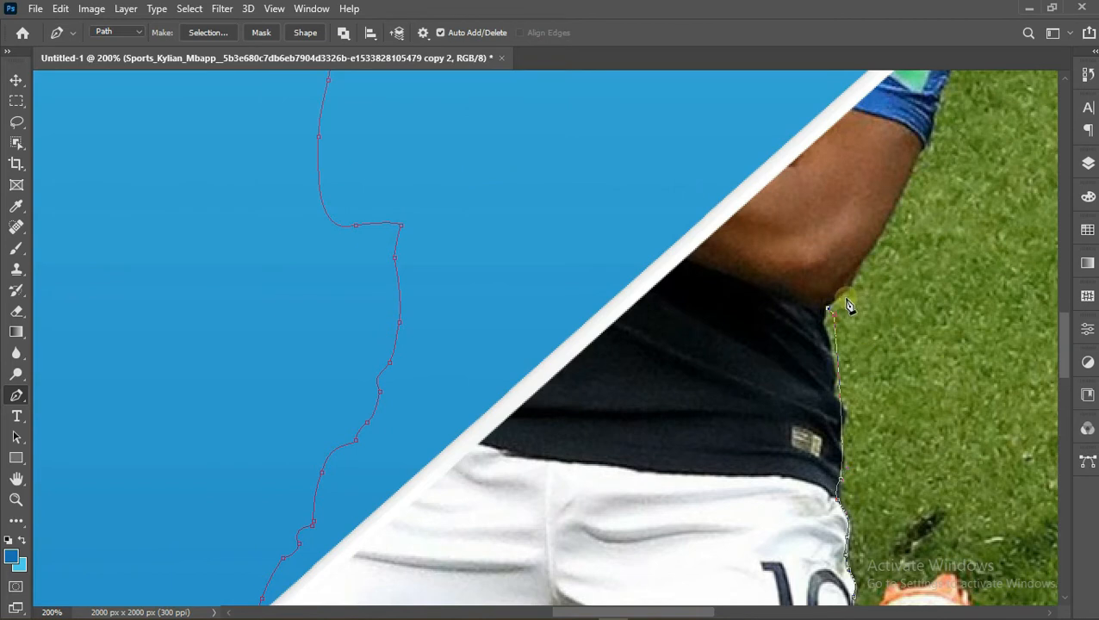
pyautogui.click(878, 243)
pyautogui.scroll(4, 887, 246)
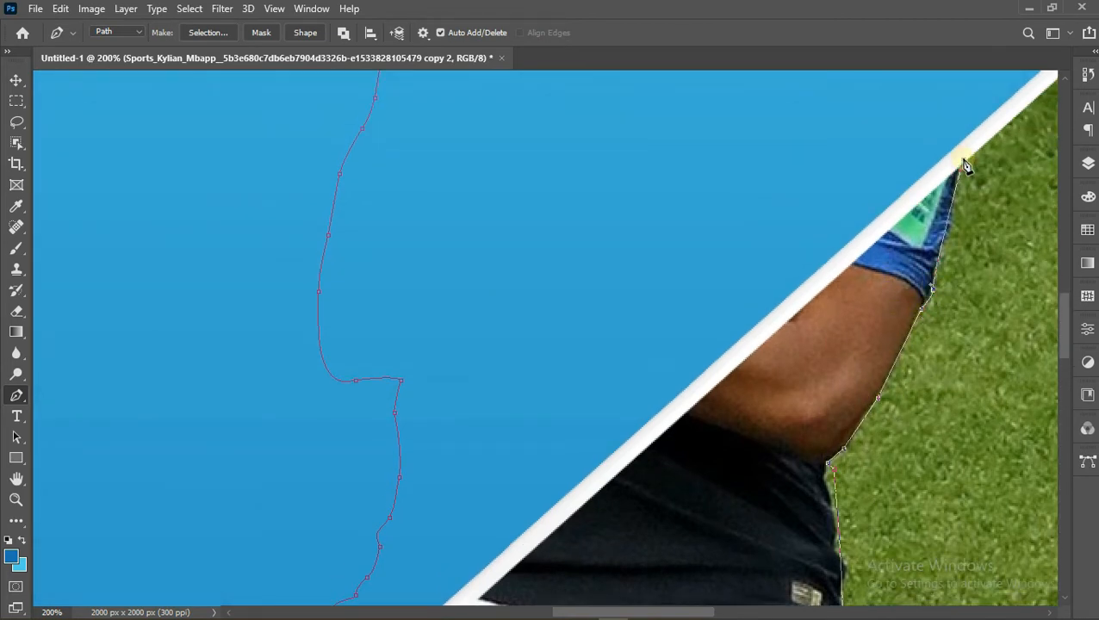
# Show the duplicate photo again and trace the left sleeve's outer edge from the cuff up beside the green badge
pyautogui.click(1088, 164)
pyautogui.click(896, 292)
pyautogui.click(1066, 145)
pyautogui.moveTo(590, 613); pyautogui.dragTo(671, 614)
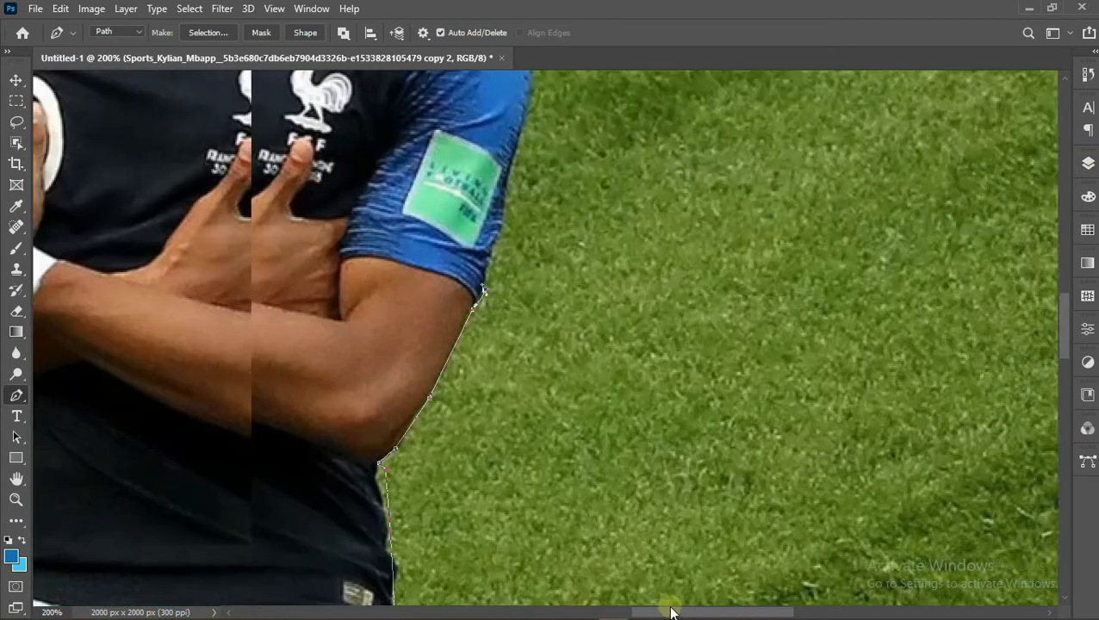
pyautogui.click(16, 500)
pyautogui.doubleClick(376, 266)
pyautogui.click(17, 396)
pyautogui.click(488, 278)
pyautogui.click(501, 238)
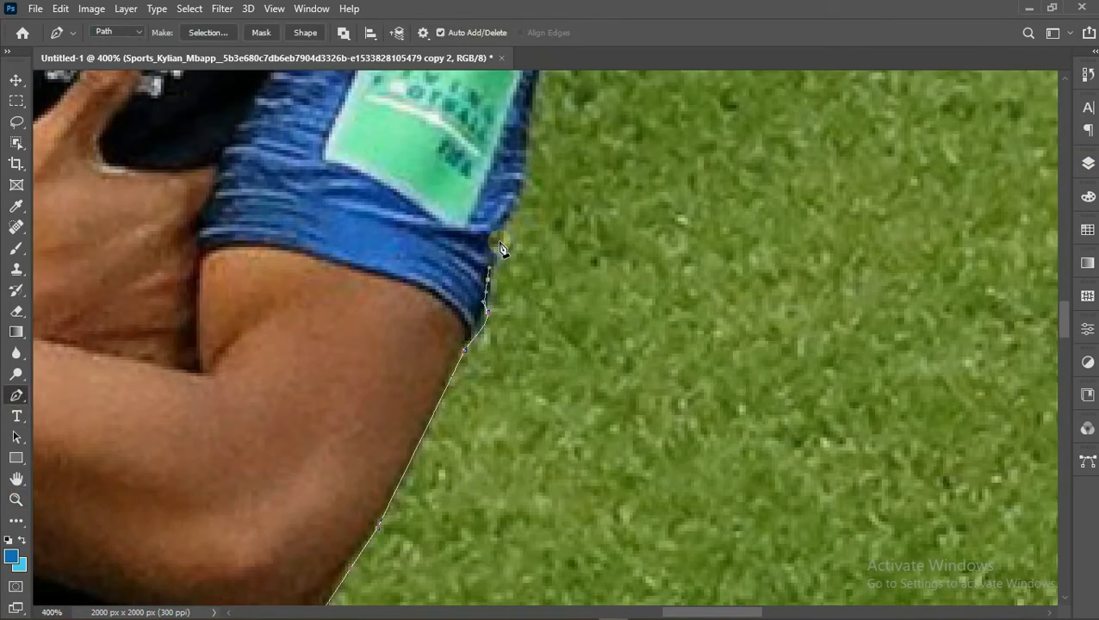
pyautogui.click(514, 207)
pyautogui.moveTo(526, 132); pyautogui.dragTo(522, 109)
# Trace the left sleeve's outer edge up past the green badge to the start of the shoulder curve
pyautogui.scroll(4, 551, 204)
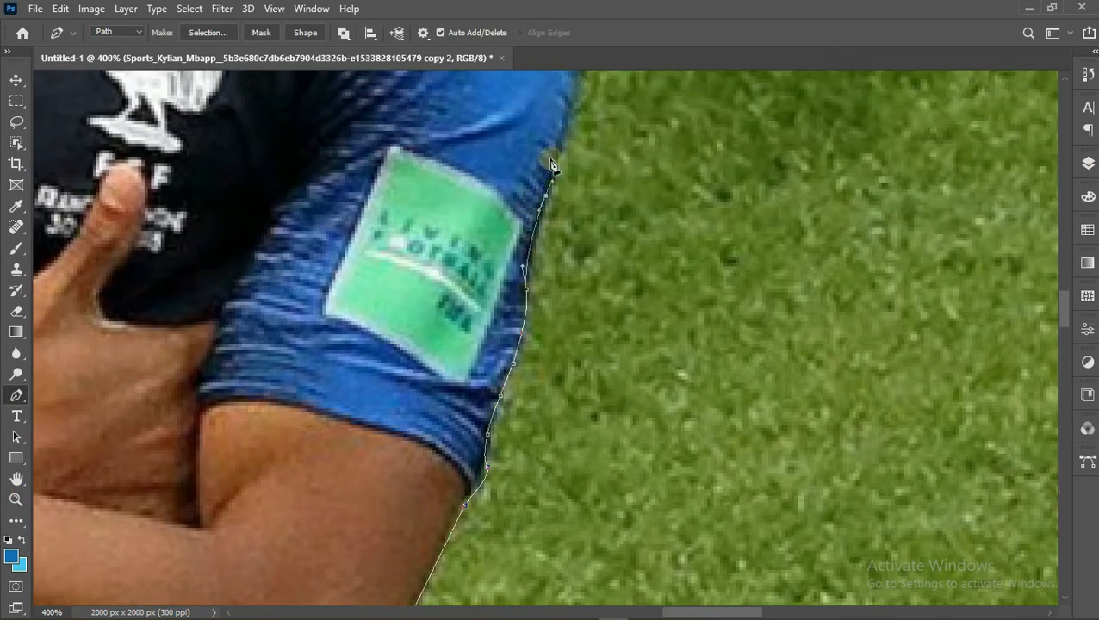
pyautogui.scroll(6, 552, 165)
pyautogui.moveTo(578, 277); pyautogui.dragTo(570, 243)
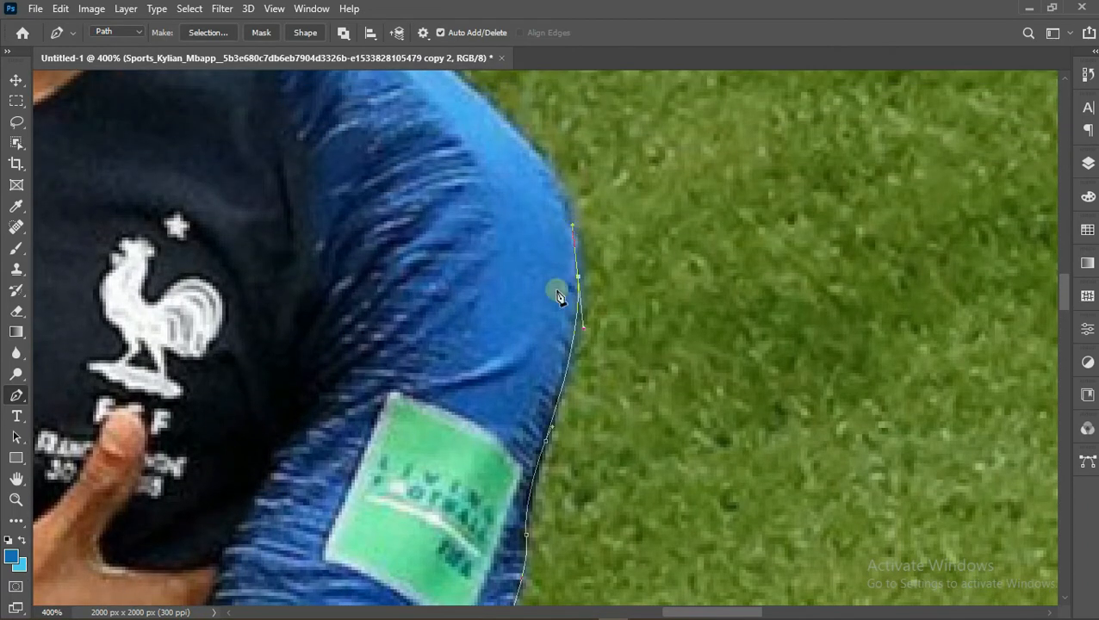
pyautogui.moveTo(505, 118); pyautogui.dragTo(429, 66)
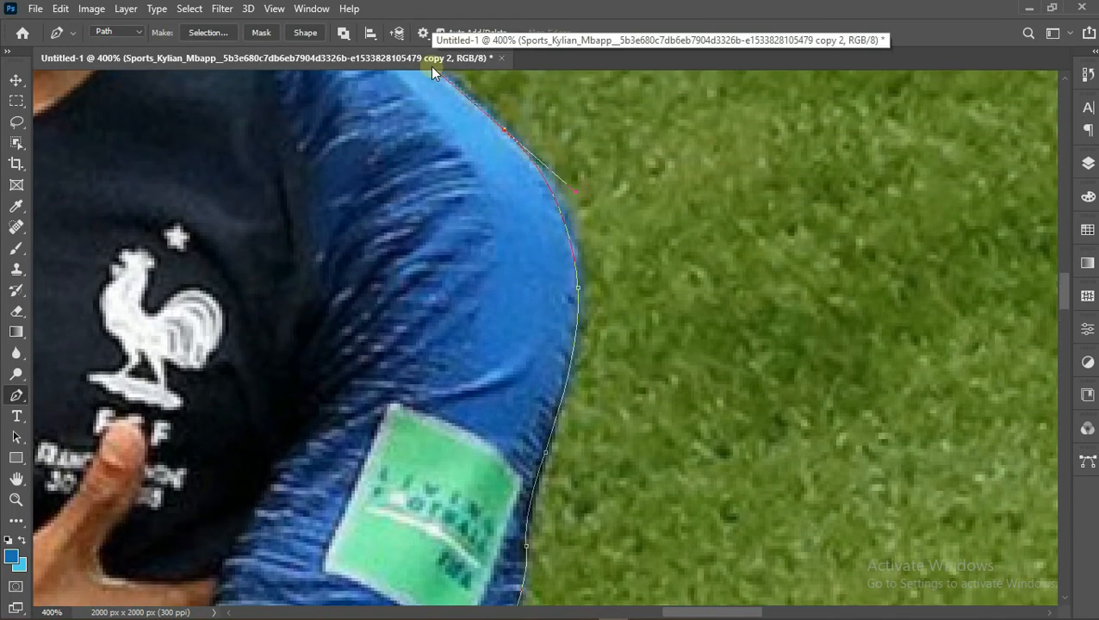
pyautogui.hotkey('ctrl', 'z')
# Continue the path around the rounded shoulder and along the shirt's top edge toward the collar
pyautogui.click(17, 500)
pyautogui.keyDown('alt'); pyautogui.click(486, 334); pyautogui.keyUp('alt')
pyautogui.keyDown('alt'); pyautogui.click(485, 335); pyautogui.keyUp('alt')
pyautogui.keyDown('alt'); pyautogui.click(496, 363); pyautogui.keyUp('alt')
pyautogui.click(491, 295)
pyautogui.click(492, 295)
pyautogui.click(16, 396)
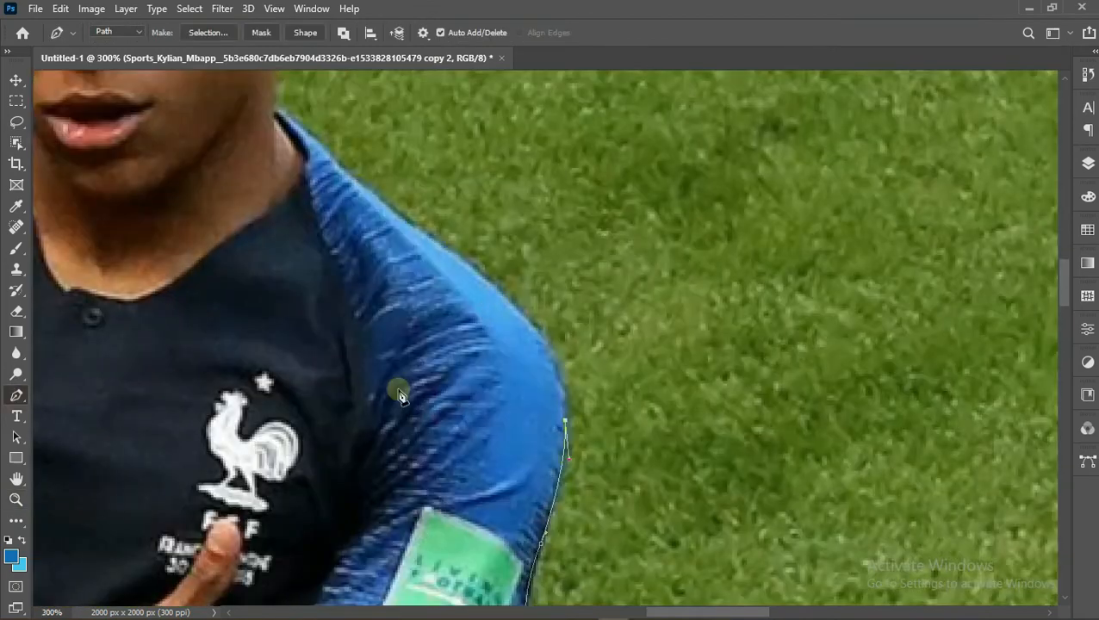
pyautogui.moveTo(553, 362); pyautogui.dragTo(470, 274)
pyautogui.moveTo(334, 168); pyautogui.dragTo(424, 359)
# Trace from the collar up the neck and around the ear, closing the path at the hairline
pyautogui.click(381, 321)
pyautogui.moveTo(375, 299); pyautogui.dragTo(373, 280)
pyautogui.moveTo(374, 217); pyautogui.dragTo(395, 198)
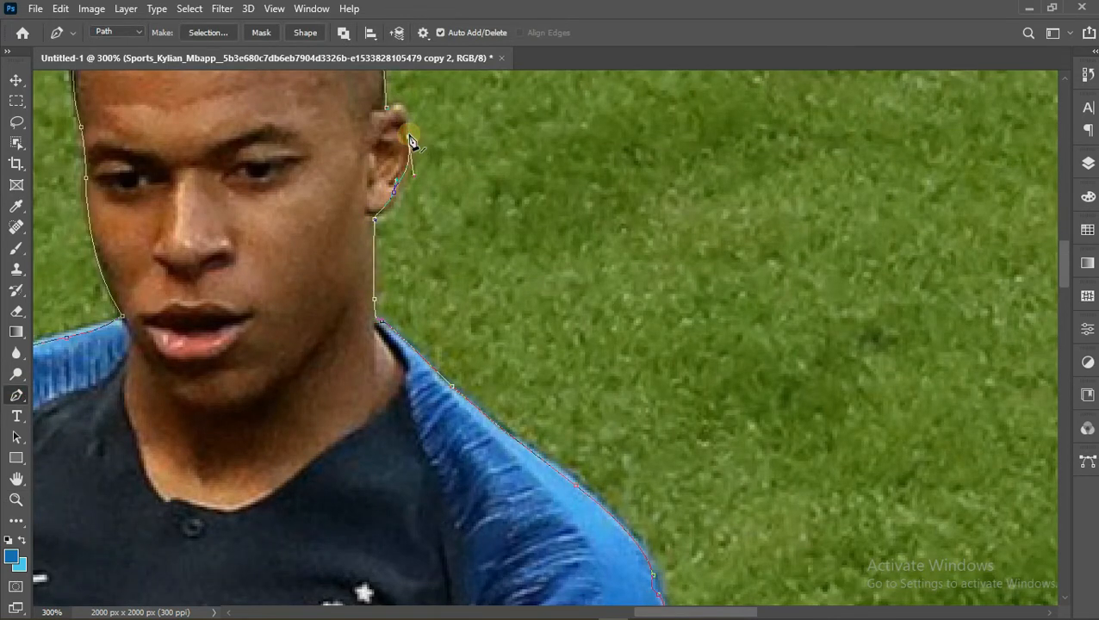
pyautogui.moveTo(409, 137); pyautogui.dragTo(370, 129)
# Convert the closed outline to a new anti-aliased selection with 0 px feather and use it to mask the duplicate photo layer
pyautogui.click(17, 500)
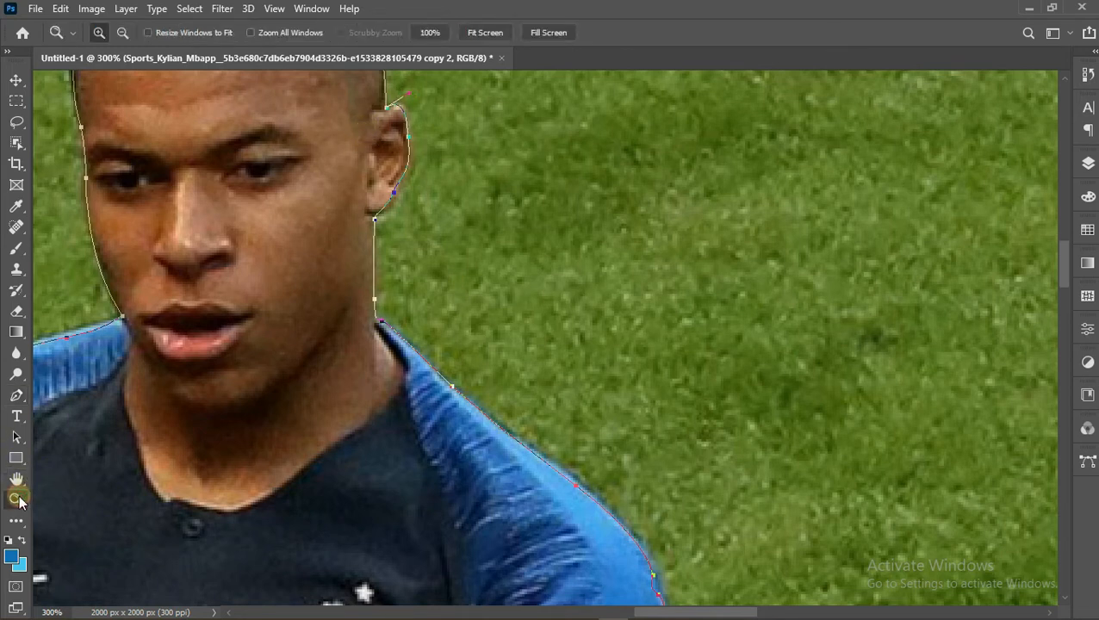
pyautogui.keyDown('alt'); pyautogui.click(420, 354); pyautogui.keyUp('alt')
pyautogui.keyDown('alt'); pyautogui.click(395, 388); pyautogui.keyUp('alt')
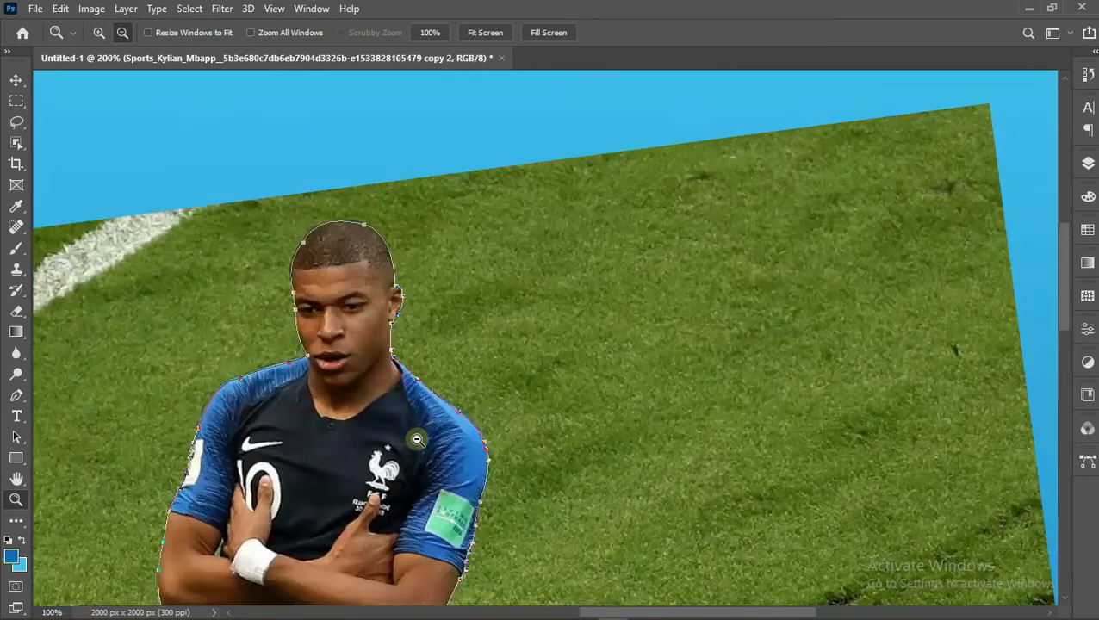
pyautogui.keyDown('alt'); pyautogui.click(417, 441); pyautogui.keyUp('alt')
pyautogui.keyDown('alt'); pyautogui.click(423, 446); pyautogui.keyUp('alt')
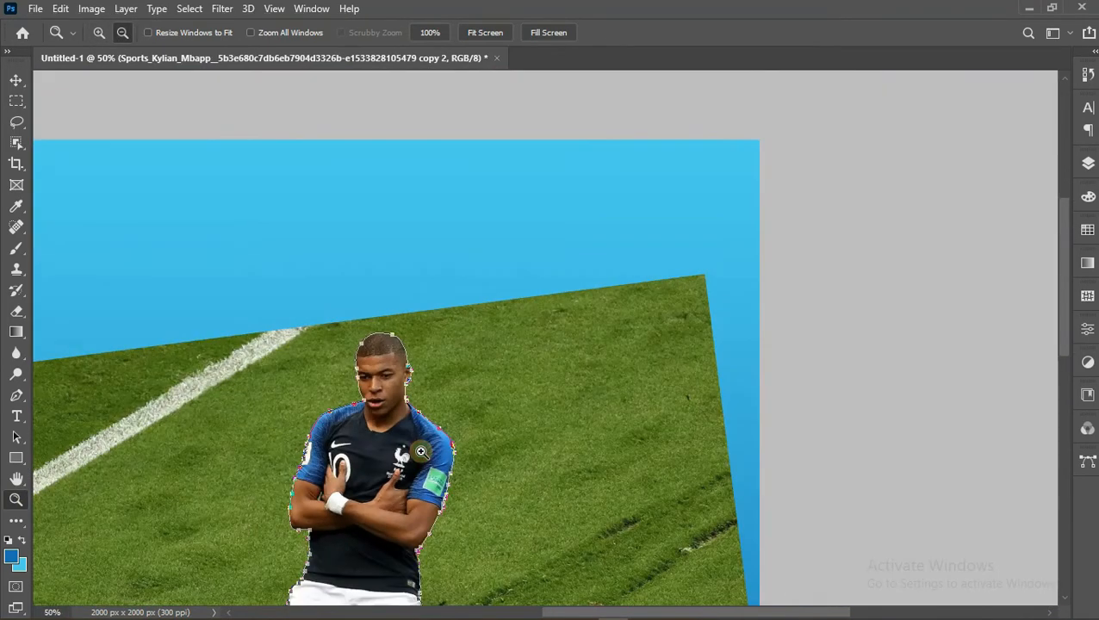
pyautogui.scroll(-3, 425, 445)
pyautogui.scroll(-2, 428, 446)
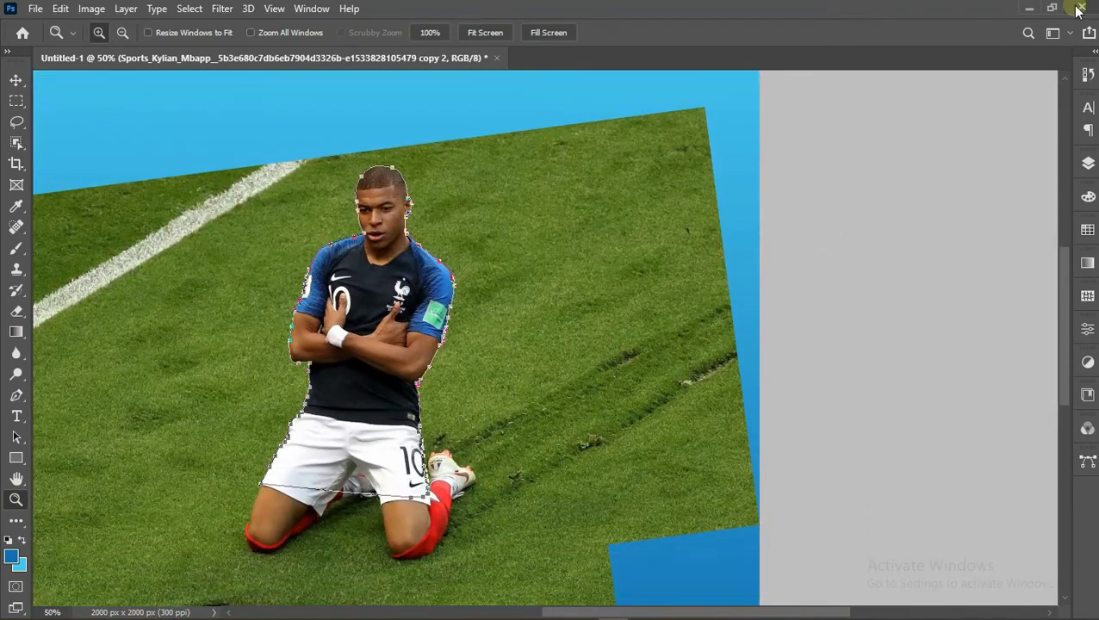
pyautogui.click(1088, 162)
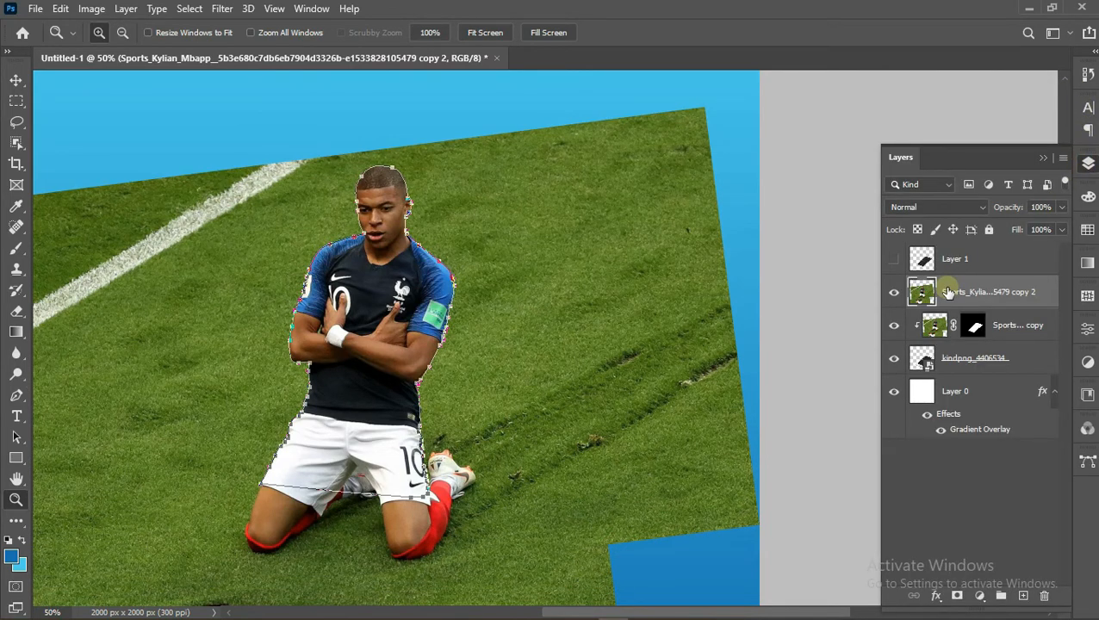
pyautogui.click(16, 395)
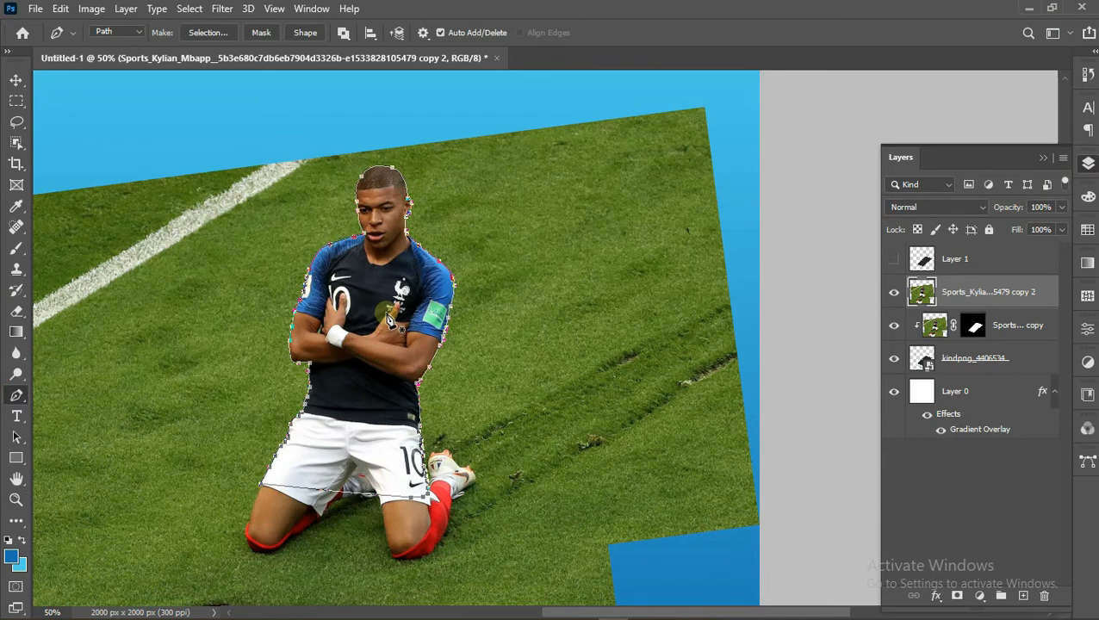
pyautogui.rightClick(389, 321)
pyautogui.click(417, 328)
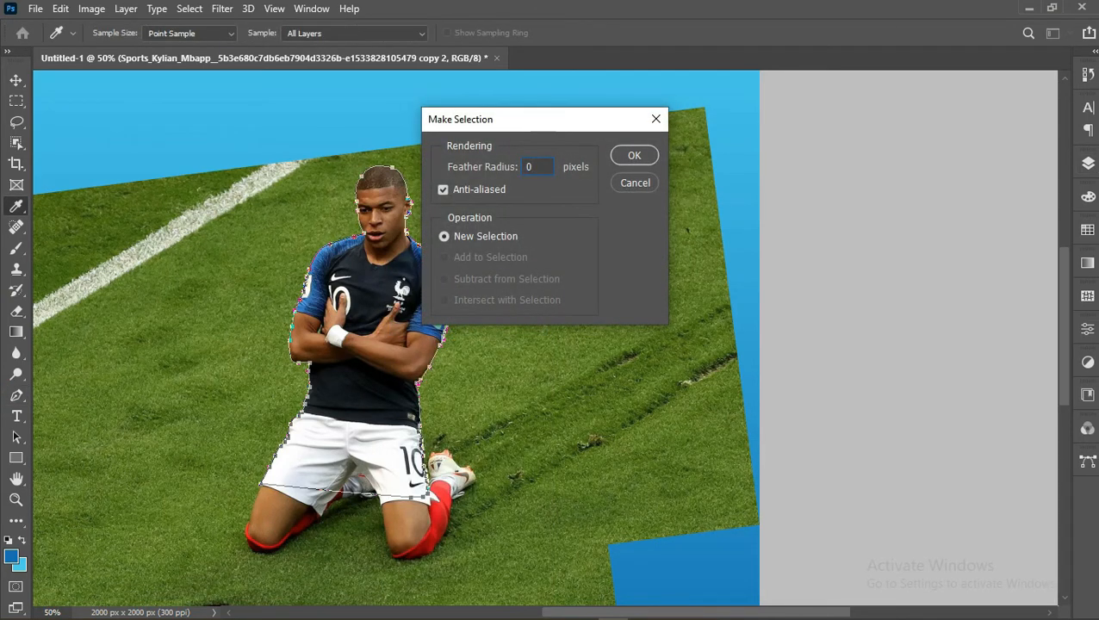
pyautogui.press('Return')
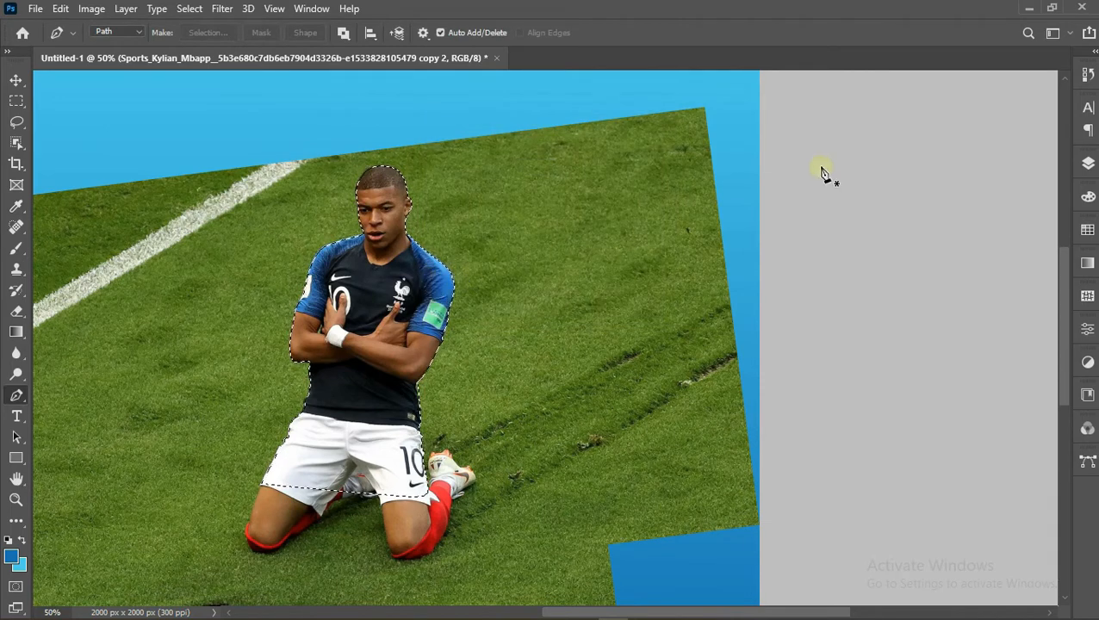
pyautogui.click(1088, 163)
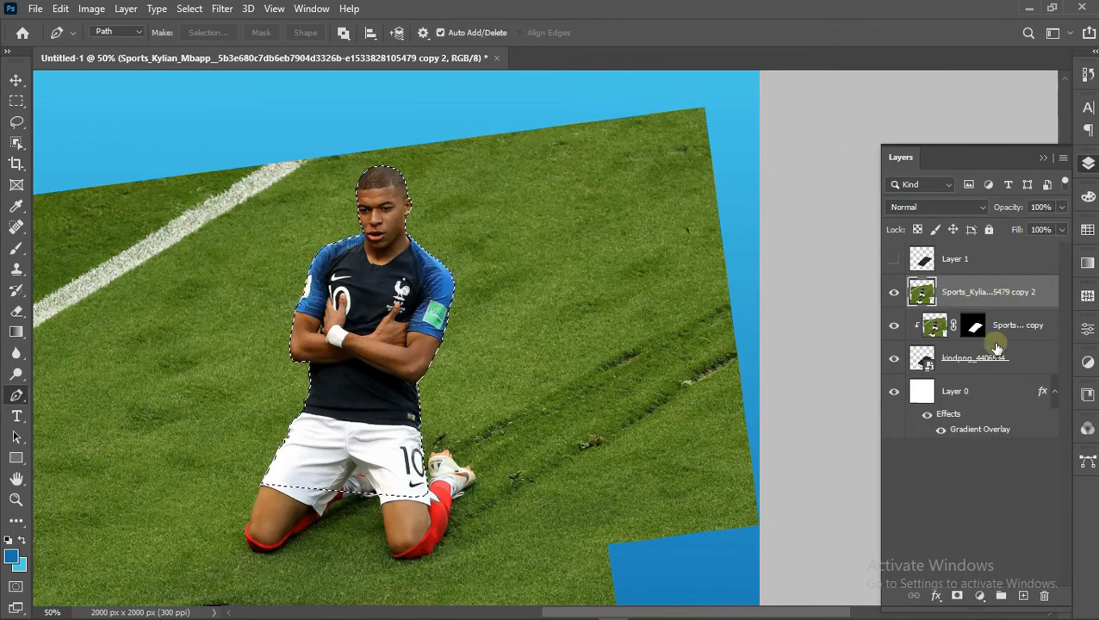
pyautogui.click(957, 598)
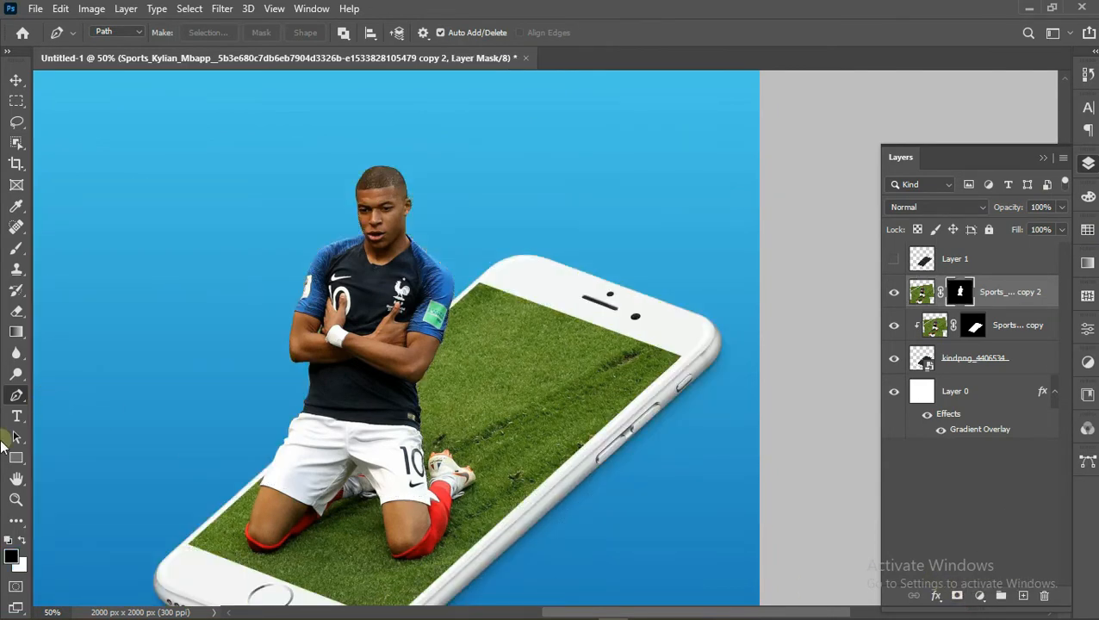
# Examine the masked footballer's edges from the shorts to the head, and the overall composition with the phone
pyautogui.click(15, 499)
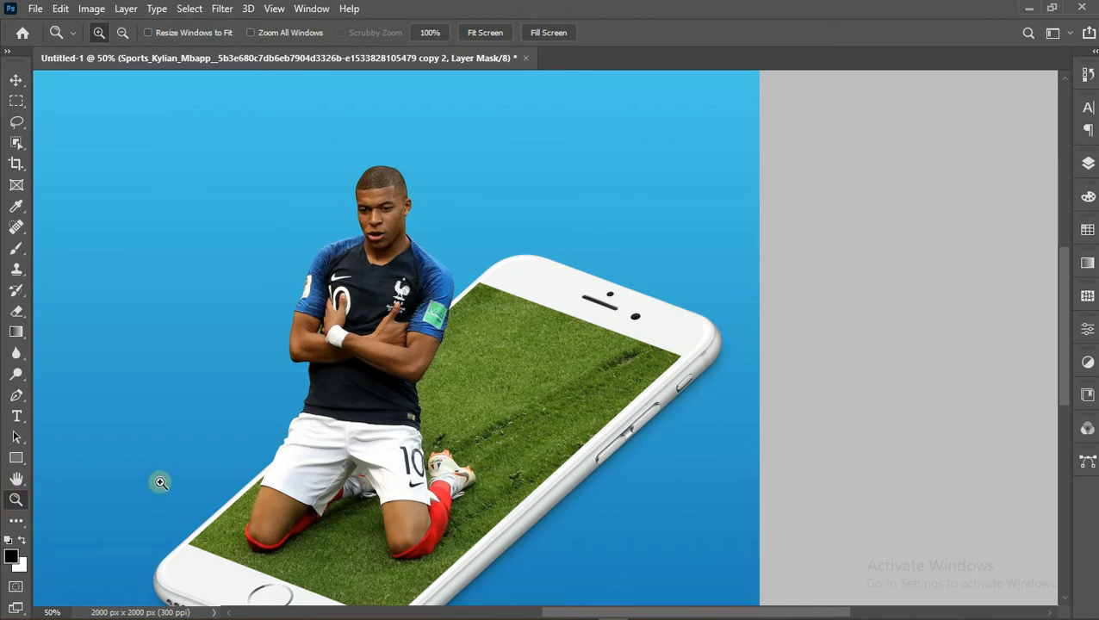
pyautogui.keyDown('alt'); pyautogui.click(418, 405); pyautogui.keyUp('alt')
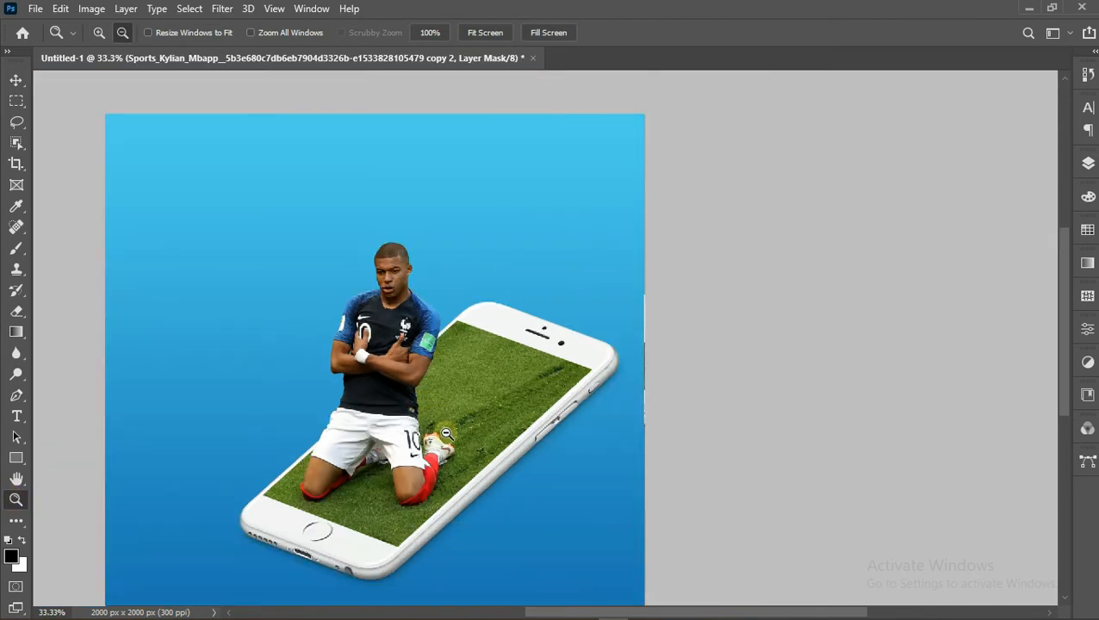
pyautogui.keyDown('alt'); pyautogui.click(439, 435); pyautogui.keyUp('alt')
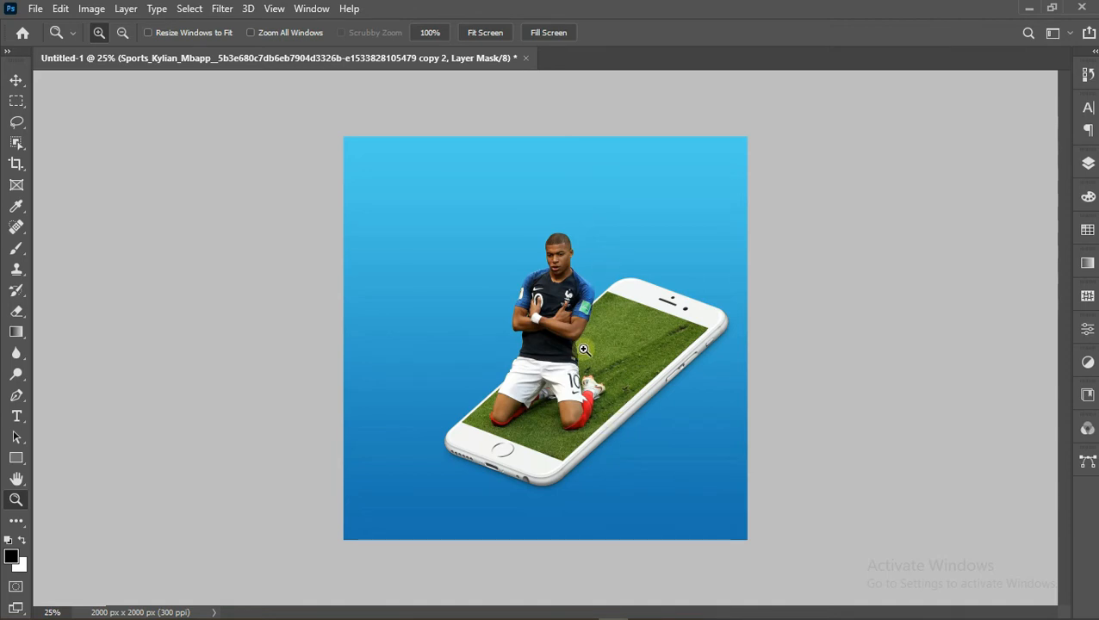
pyautogui.click(564, 385)
pyautogui.click(565, 385)
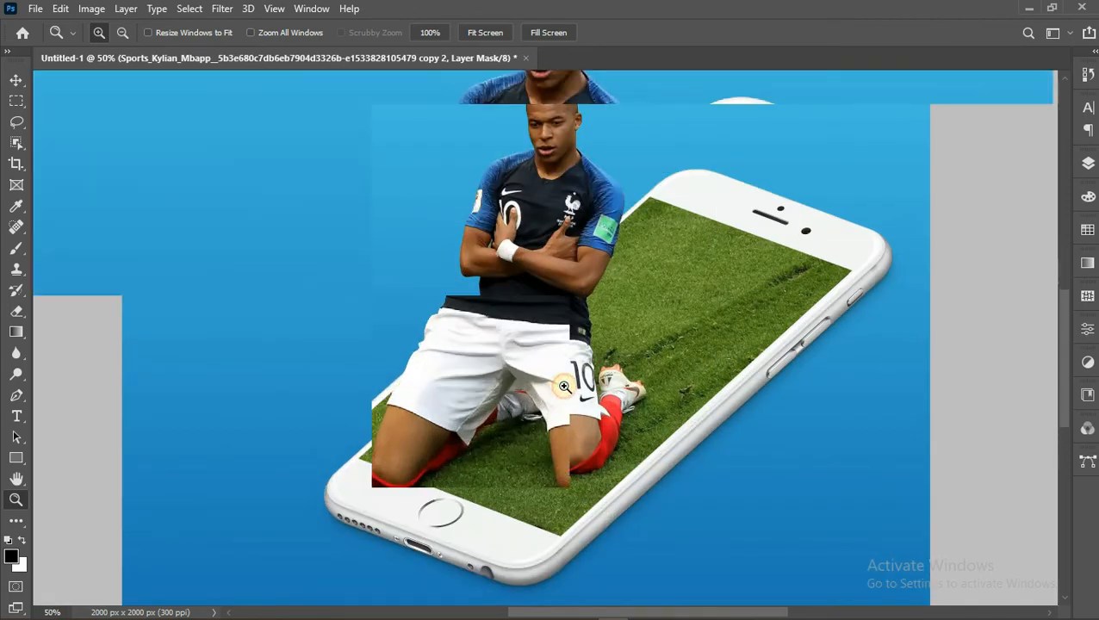
pyautogui.click(565, 385)
pyautogui.click(564, 385)
pyautogui.scroll(5, 453, 297)
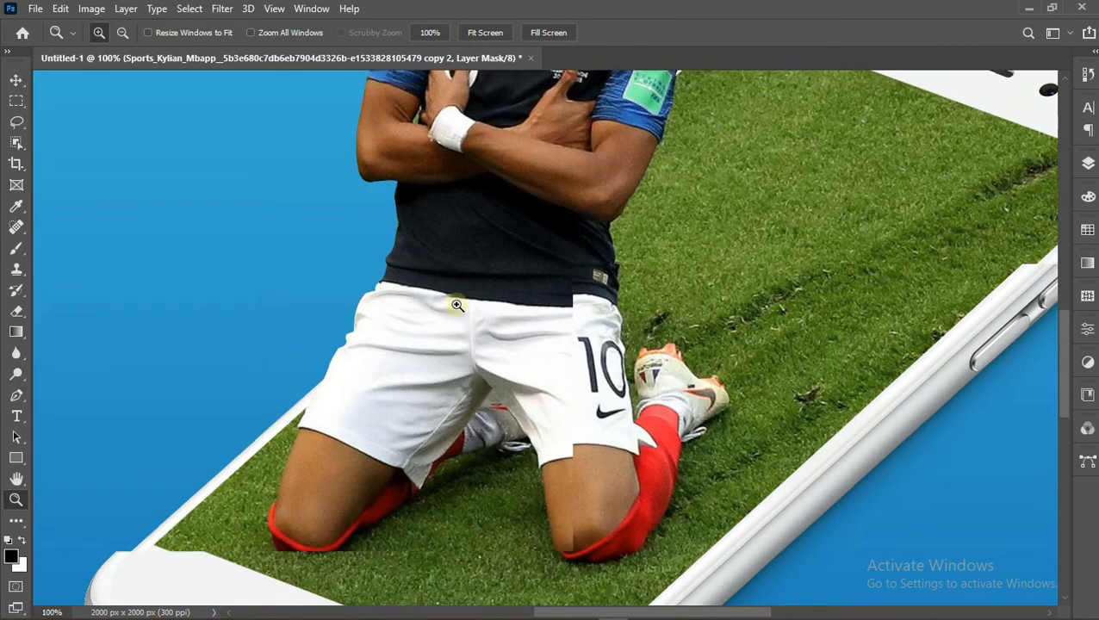
pyautogui.scroll(5, 457, 305)
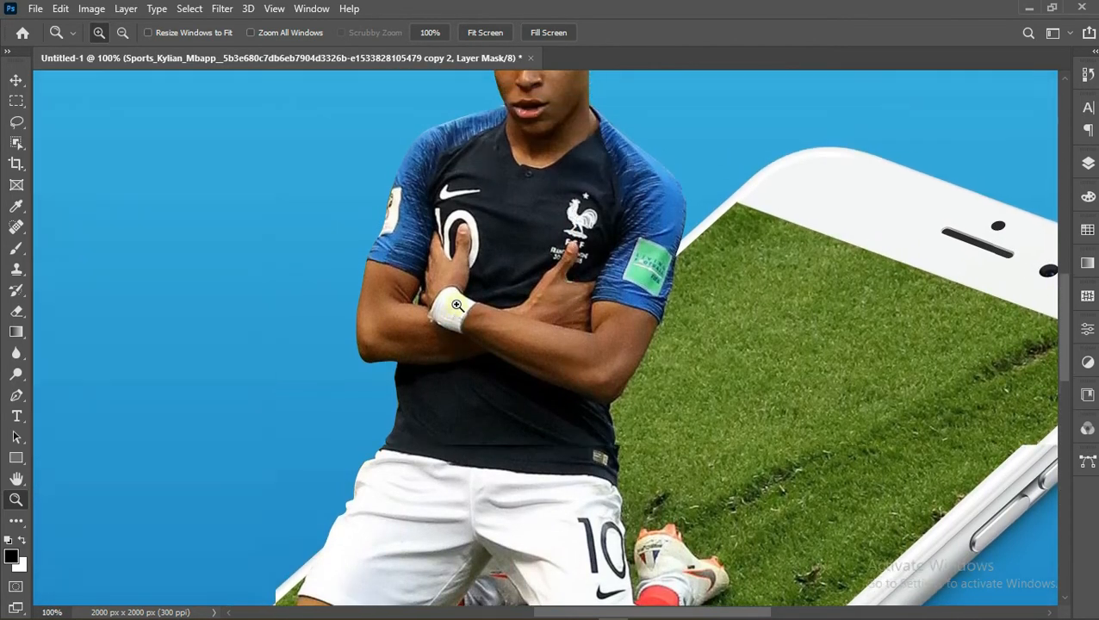
pyautogui.scroll(5, 456, 304)
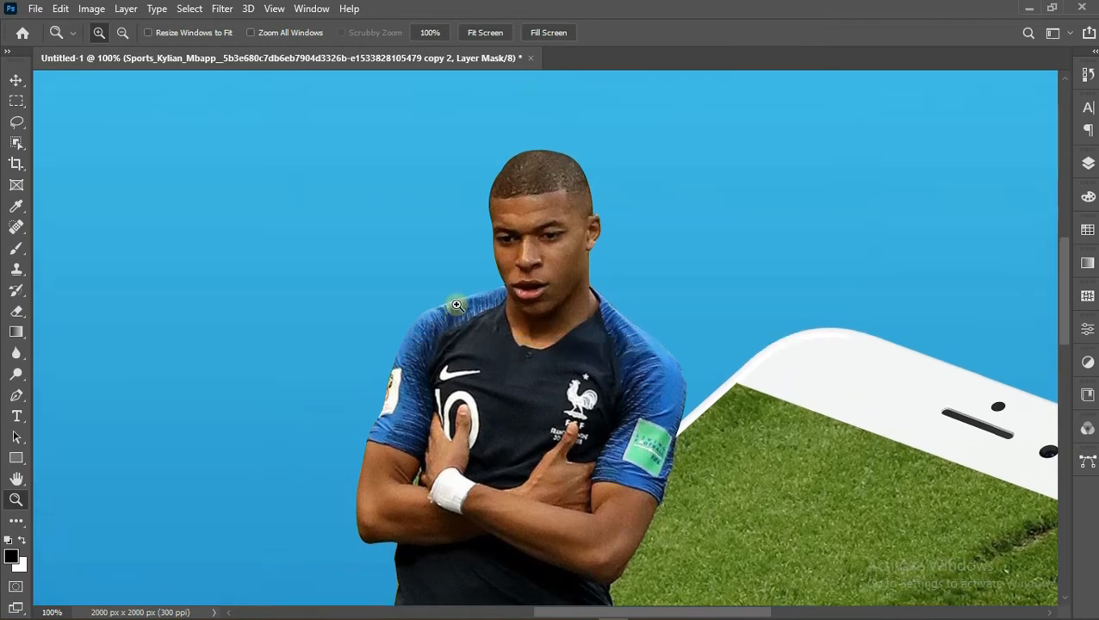
pyautogui.scroll(1, 457, 304)
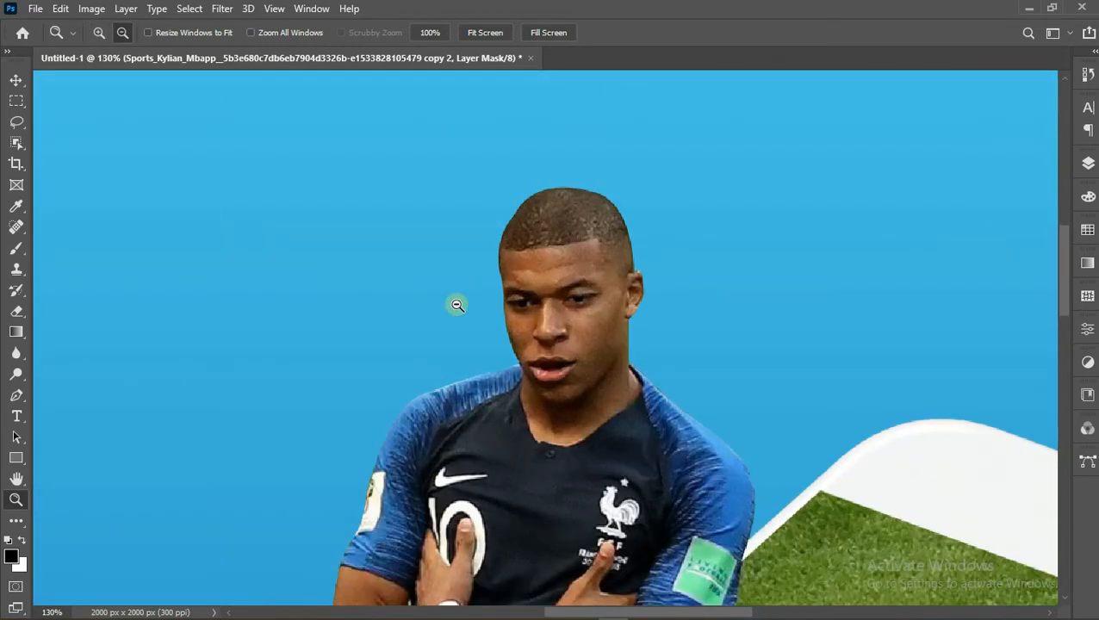
pyautogui.keyDown('alt'); pyautogui.click(458, 305); pyautogui.keyUp('alt')
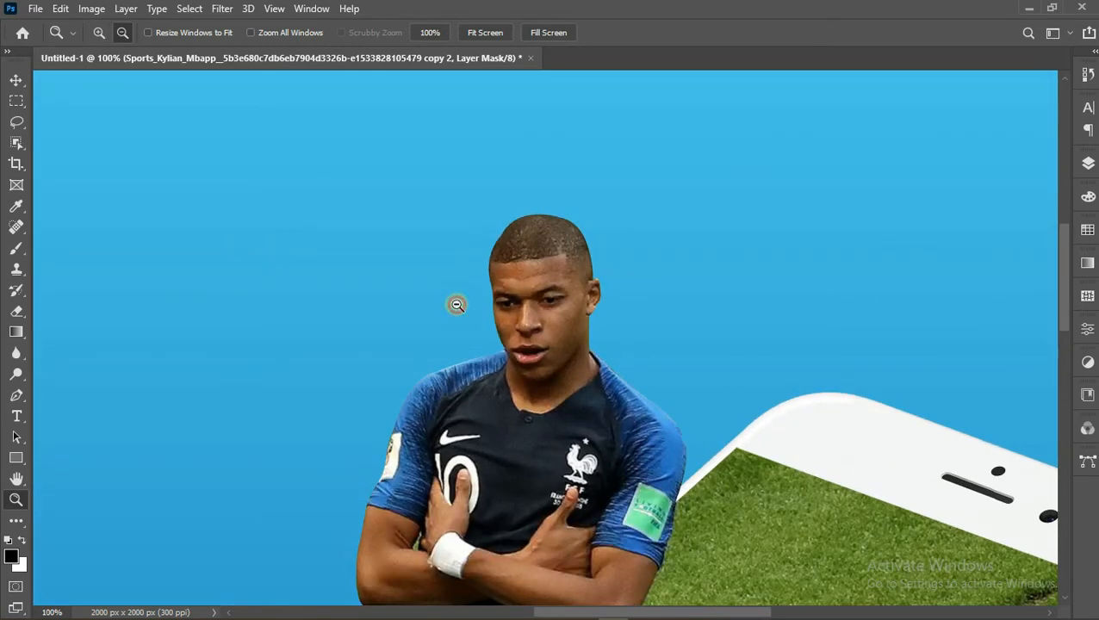
pyautogui.keyDown('alt'); pyautogui.click(458, 305); pyautogui.keyUp('alt')
pyautogui.keyDown('alt'); pyautogui.click(458, 305); pyautogui.keyUp('alt')
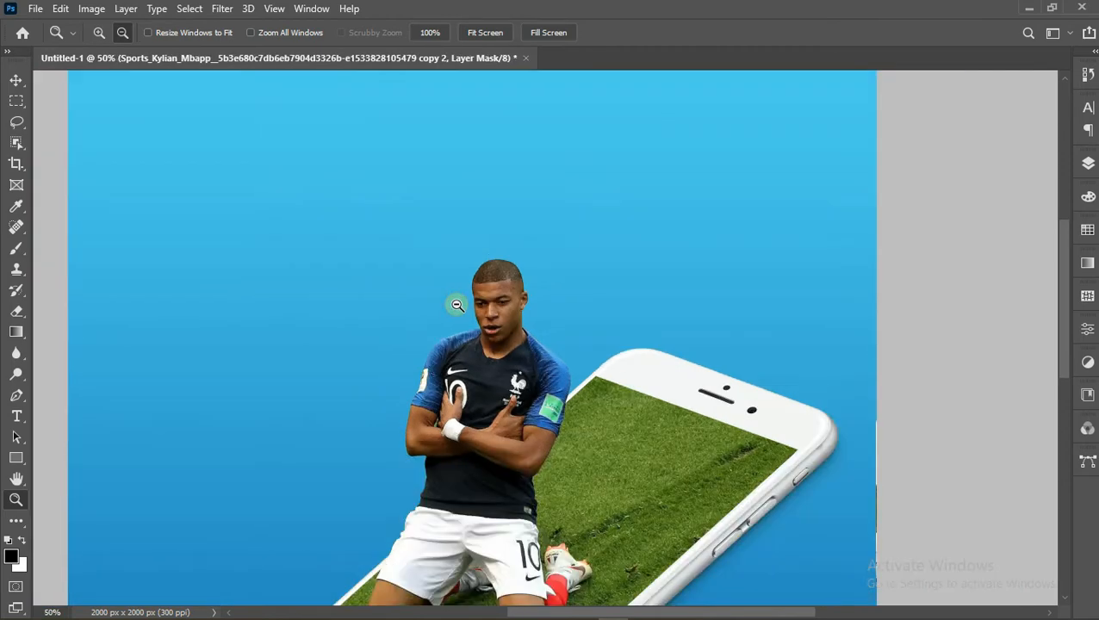
pyautogui.keyDown('alt'); pyautogui.click(486, 358); pyautogui.keyUp('alt')
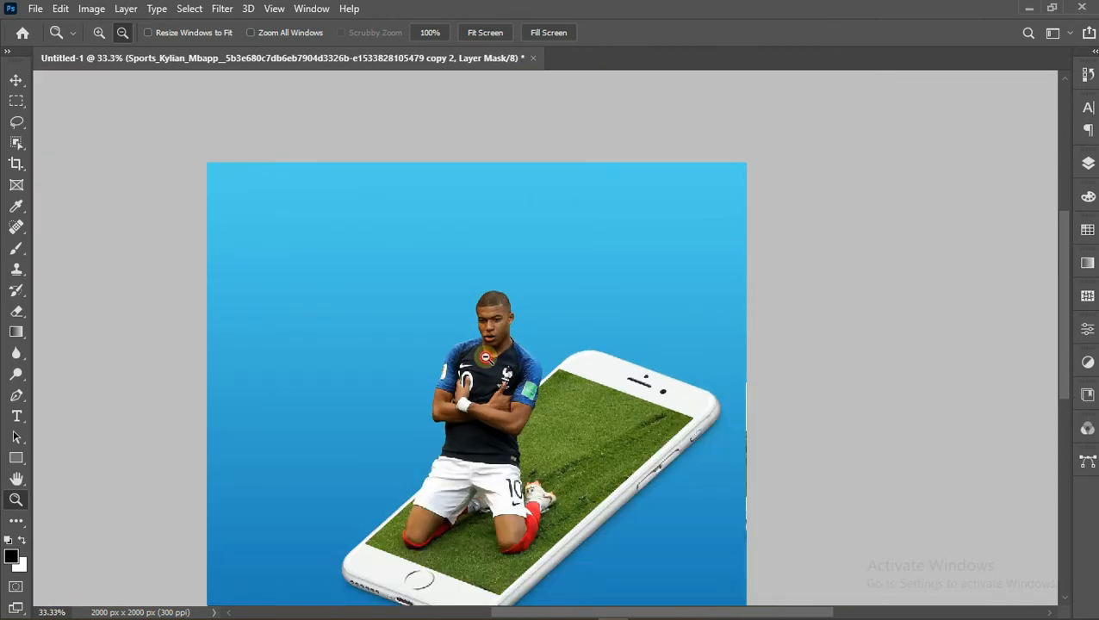
pyautogui.keyDown('alt'); pyautogui.click(486, 357); pyautogui.keyUp('alt')
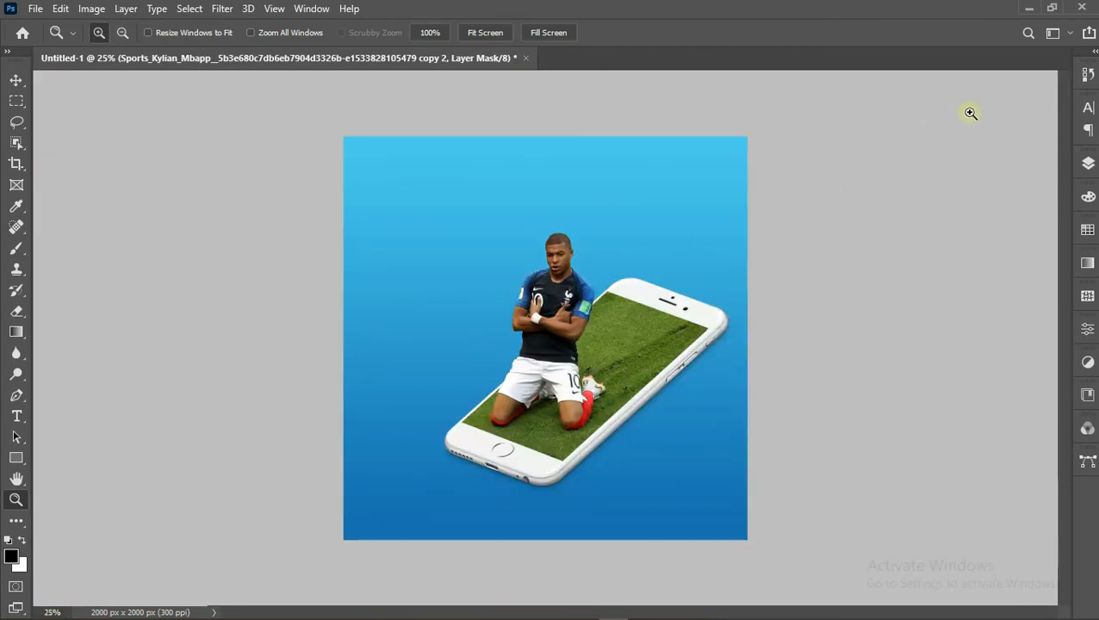
# Run the Camera Raw filter on the image of the photo layer clipped to the phone screen and set Vibrance to +50
pyautogui.click(1088, 163)
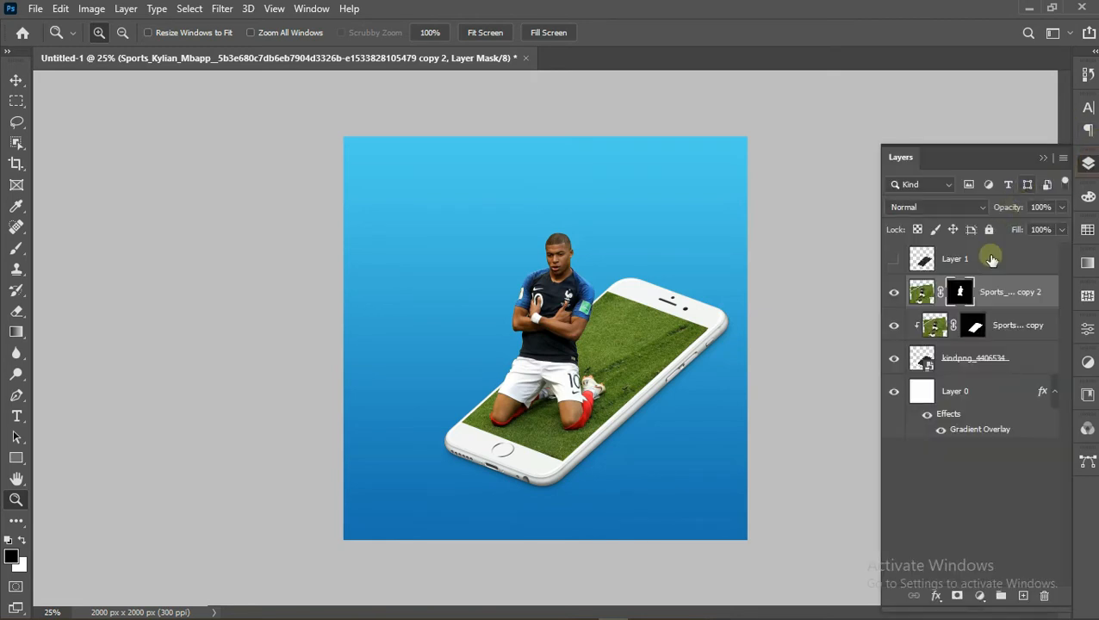
pyautogui.click(978, 332)
pyautogui.click(933, 331)
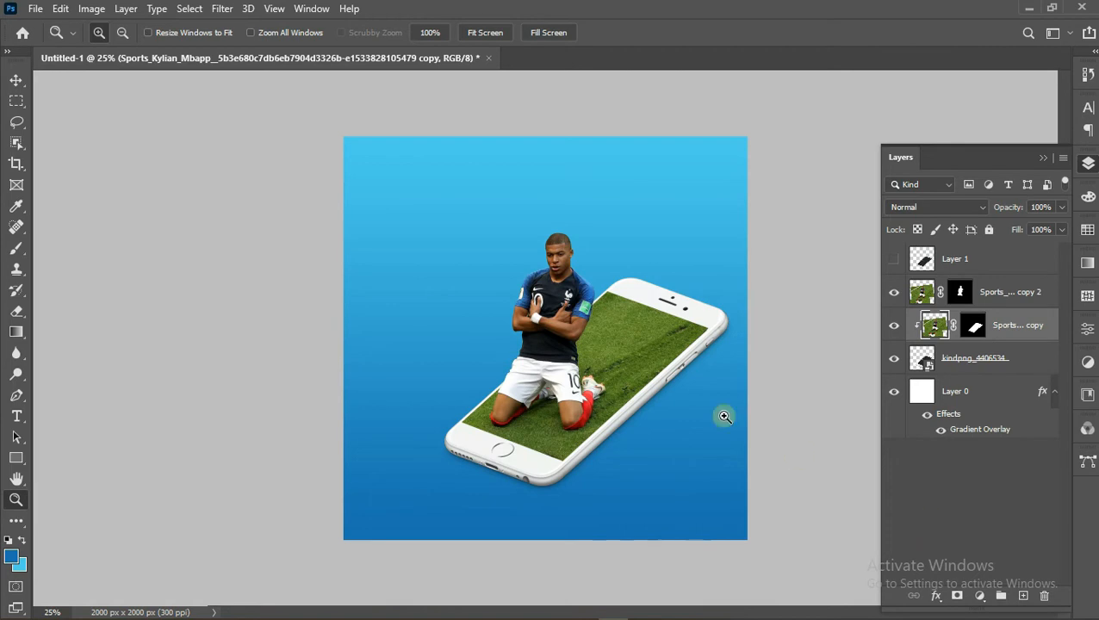
pyautogui.press('F7')
pyautogui.click(98, 32)
pyautogui.click(705, 401)
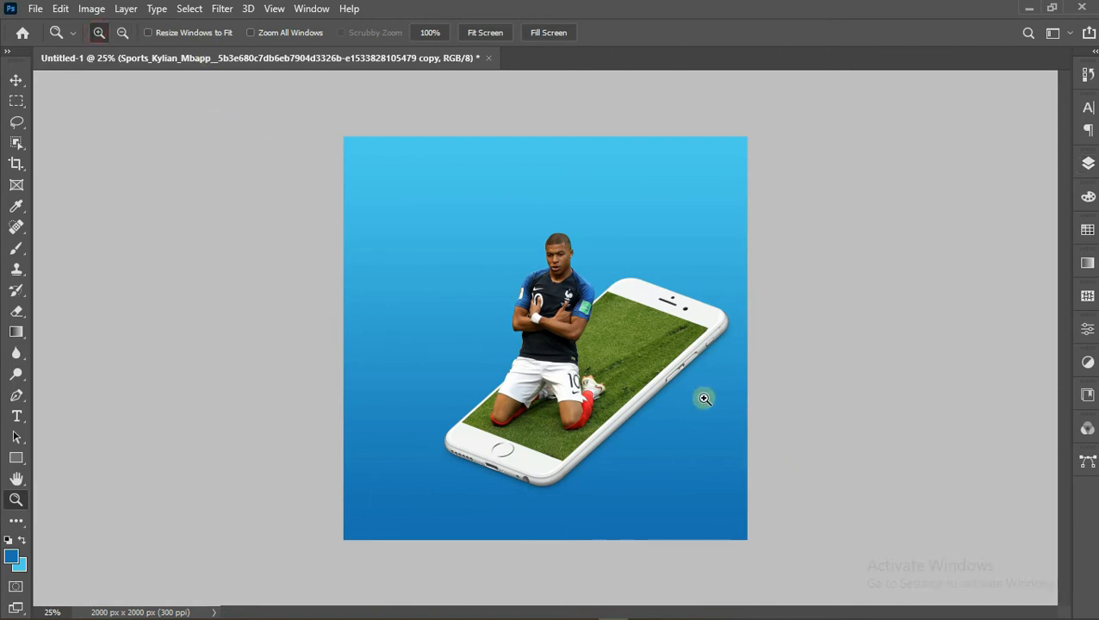
pyautogui.click(705, 401)
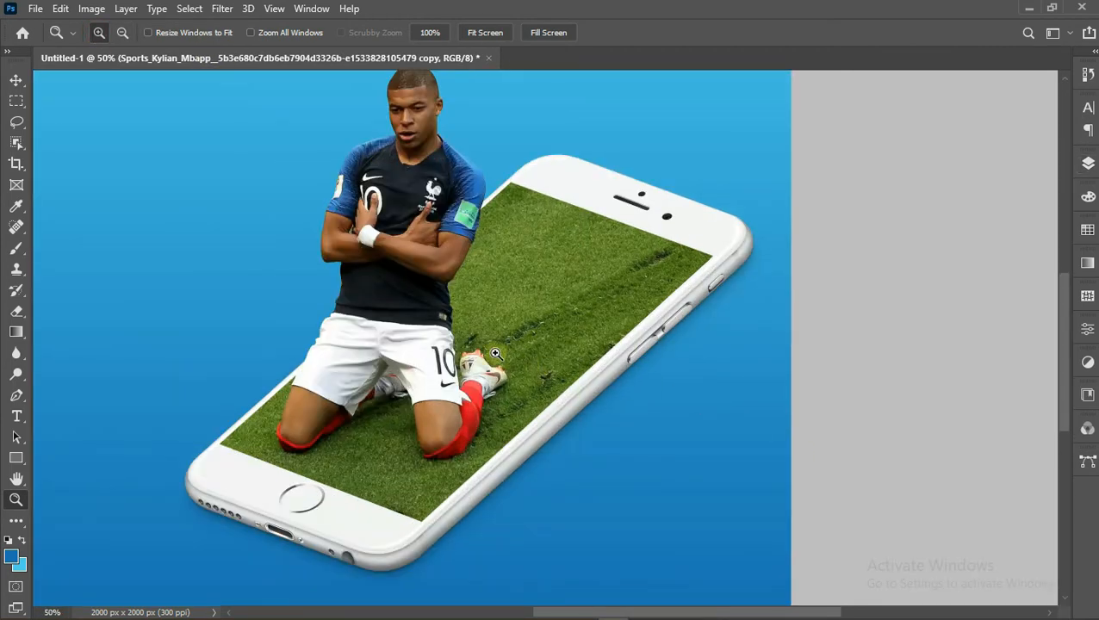
pyautogui.scroll(1, 495, 353)
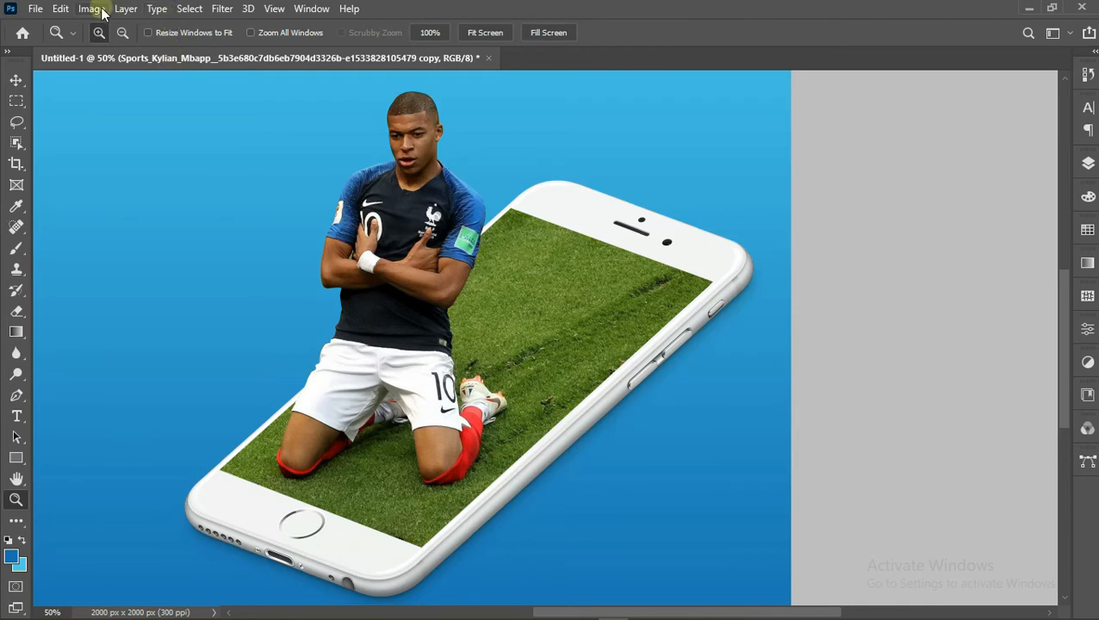
pyautogui.click(227, 10)
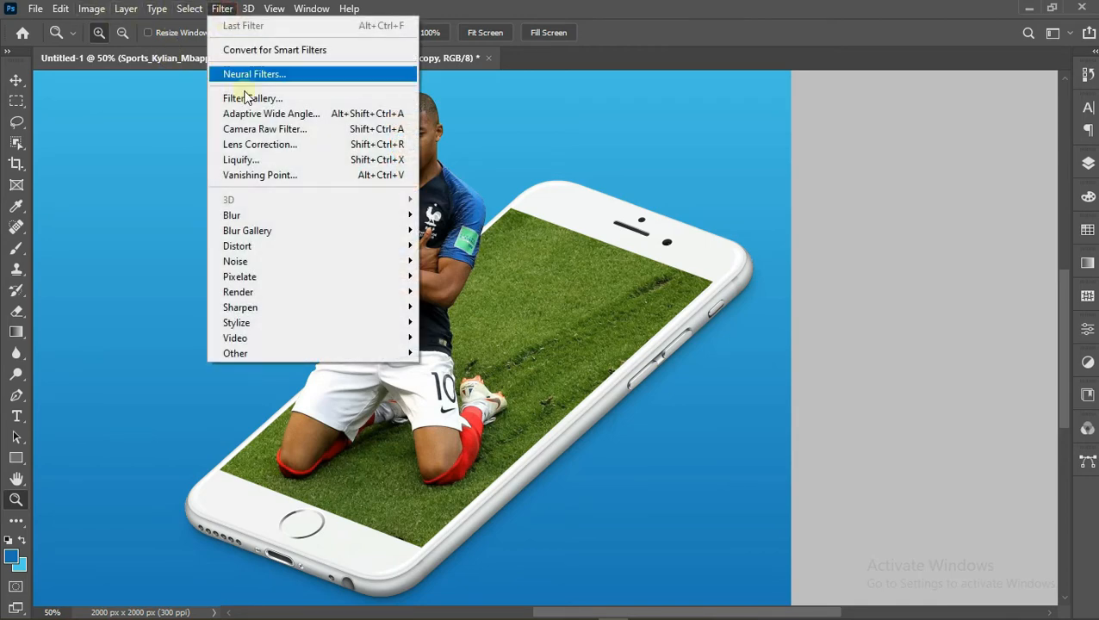
pyautogui.click(270, 131)
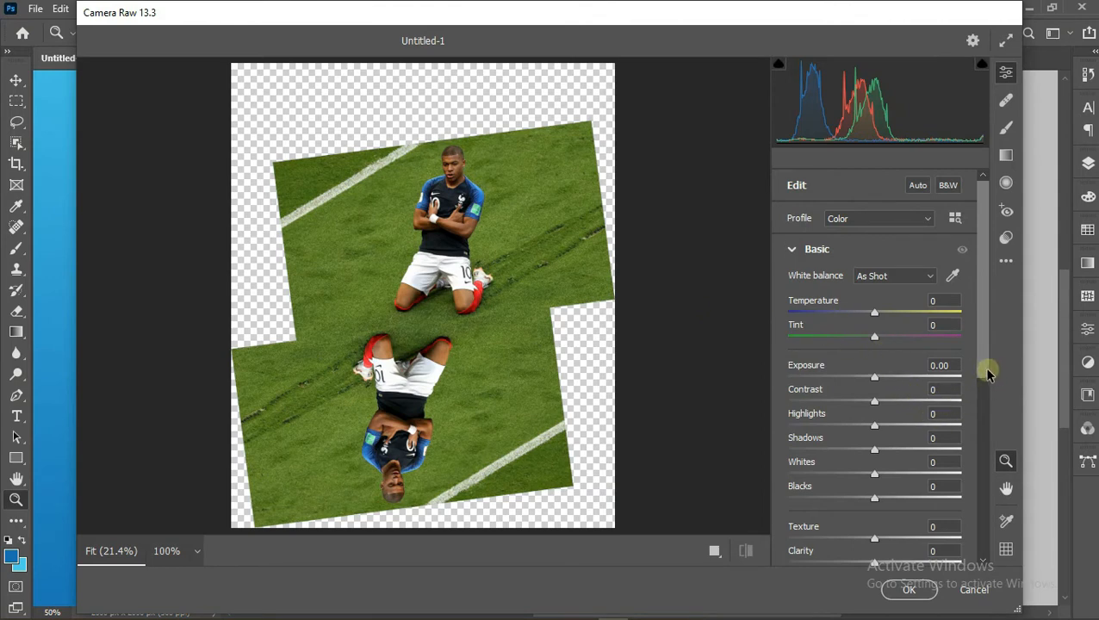
pyautogui.moveTo(987, 371); pyautogui.dragTo(980, 459)
pyautogui.click(915, 449)
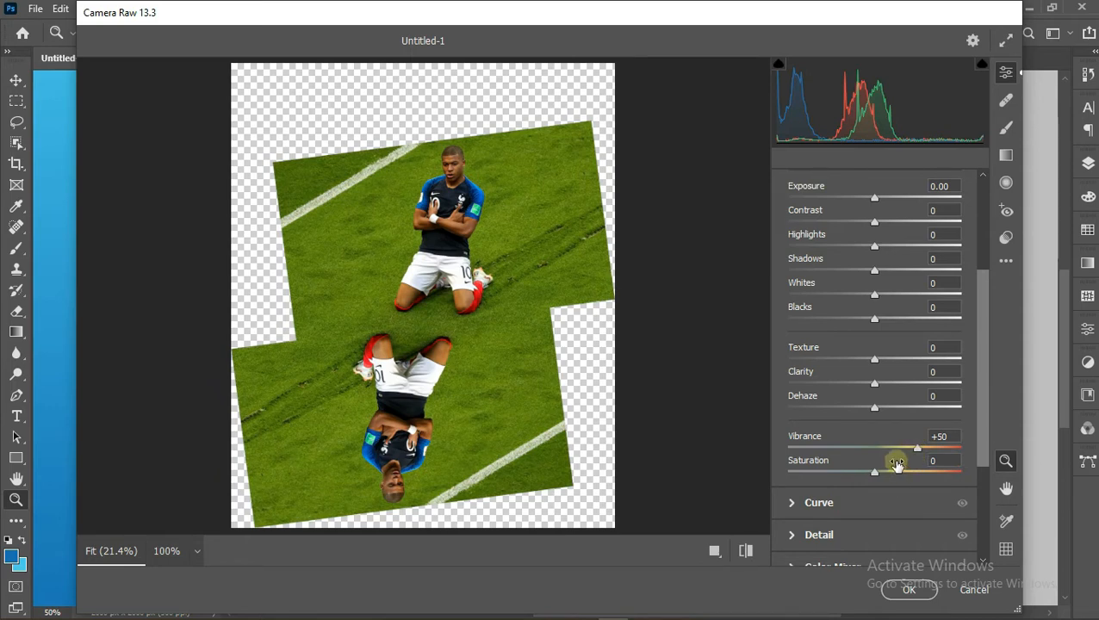
# Add the Heavy sharpening preset to the Camera Raw adjustments and apply the filter to the layer
pyautogui.click(1006, 238)
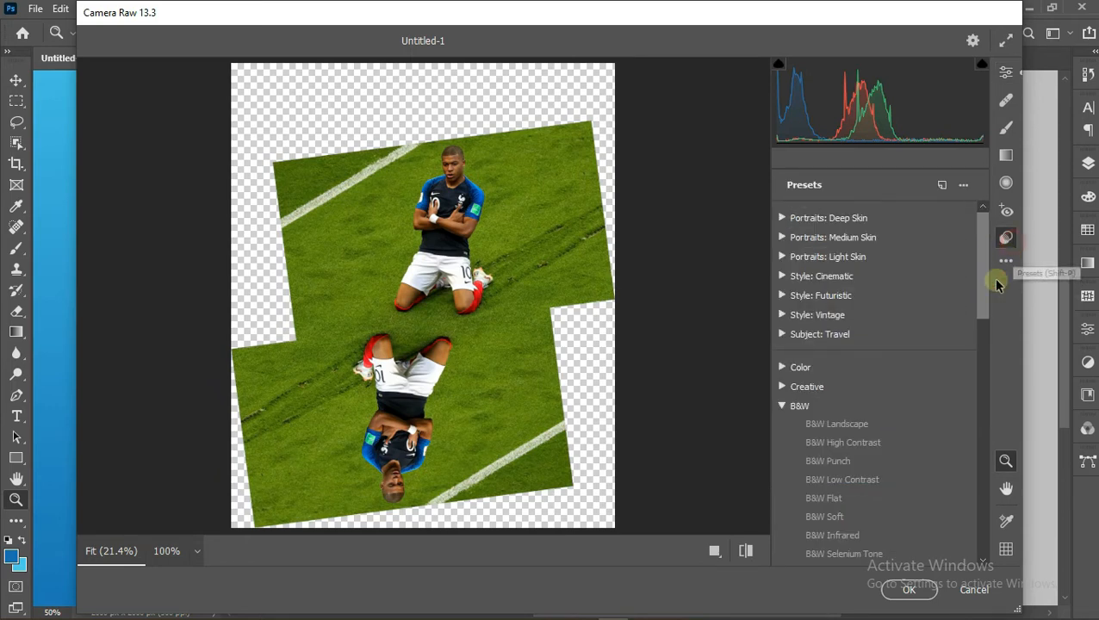
pyautogui.scroll(-5, 925, 417)
pyautogui.scroll(-10, 925, 417)
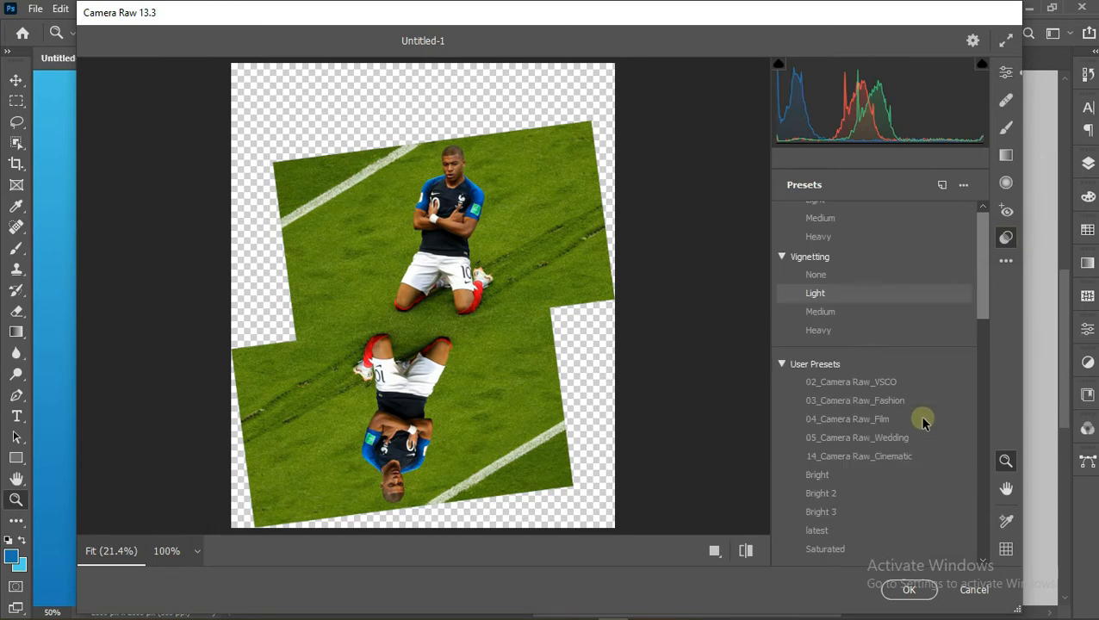
pyautogui.click(920, 419)
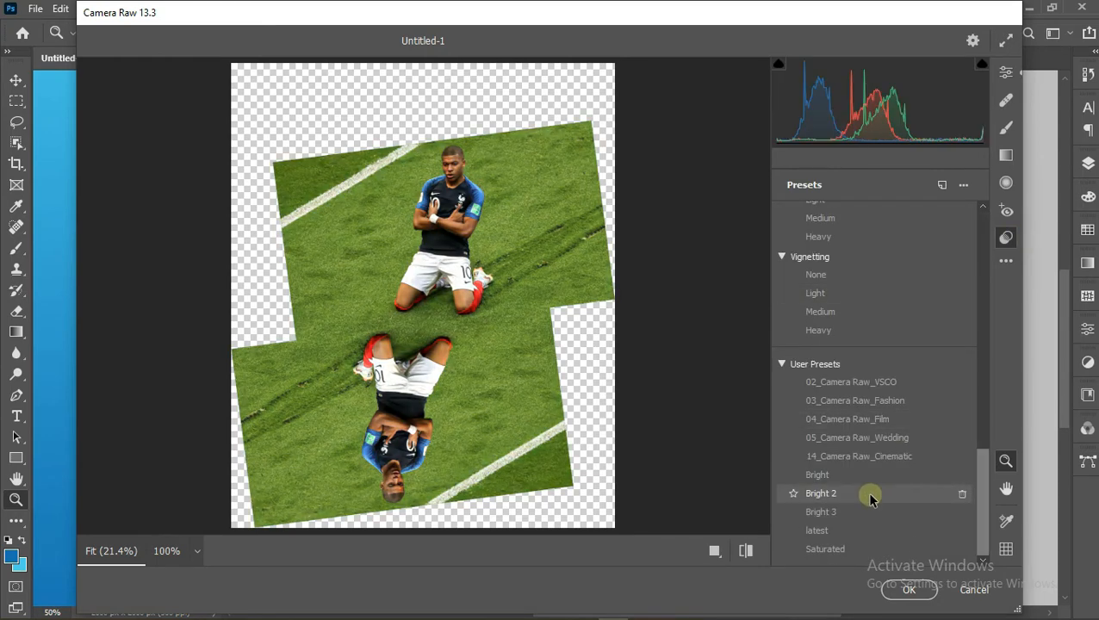
pyautogui.scroll(1, 835, 276)
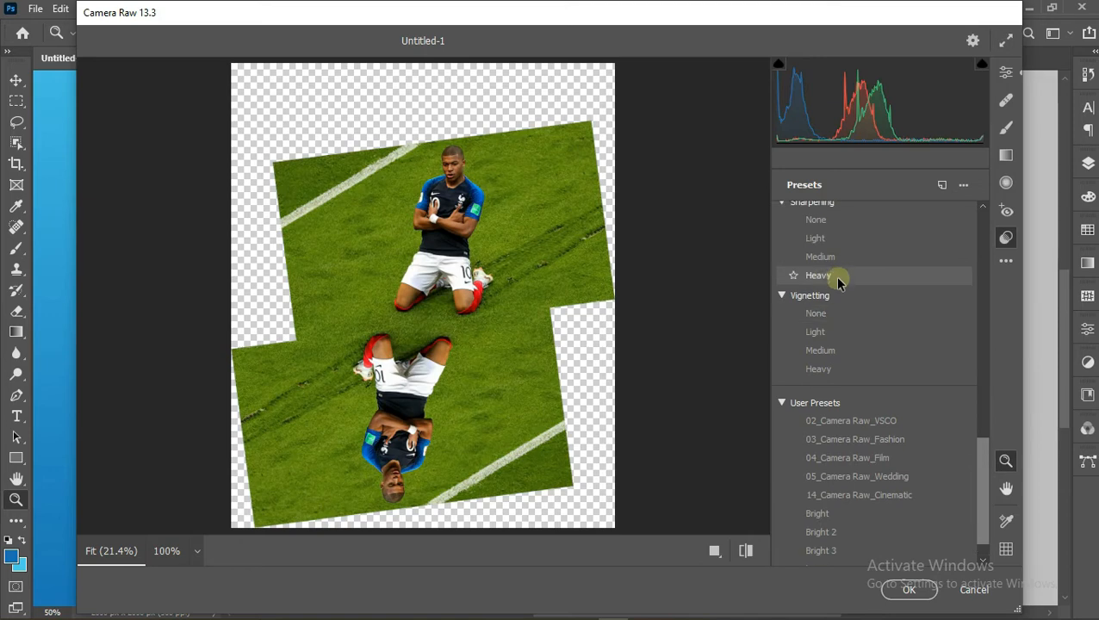
pyautogui.click(833, 275)
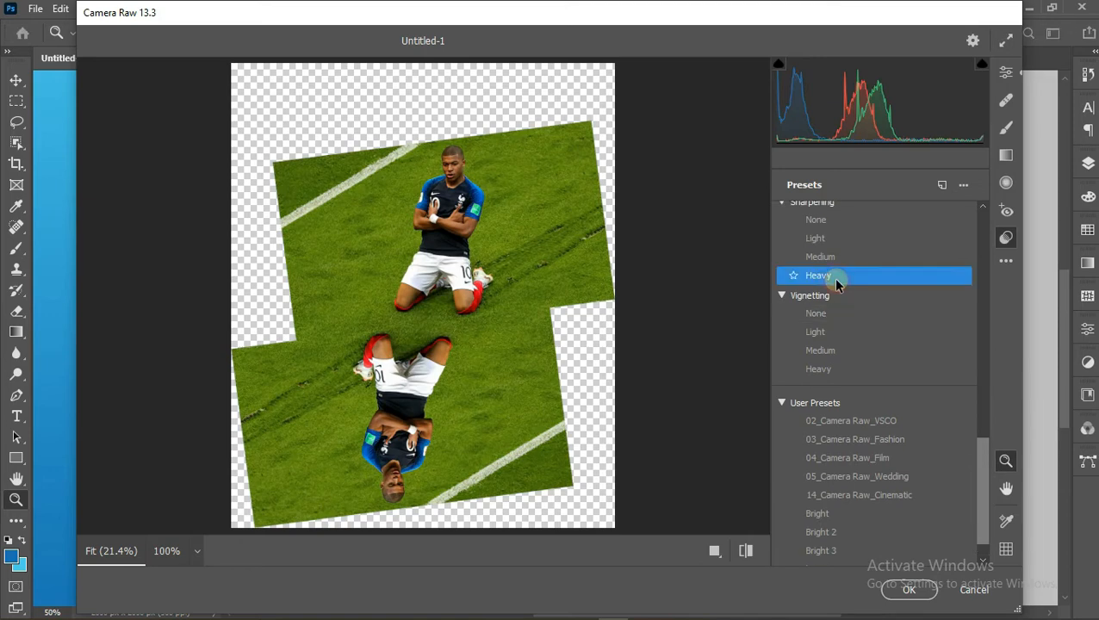
pyautogui.click(896, 591)
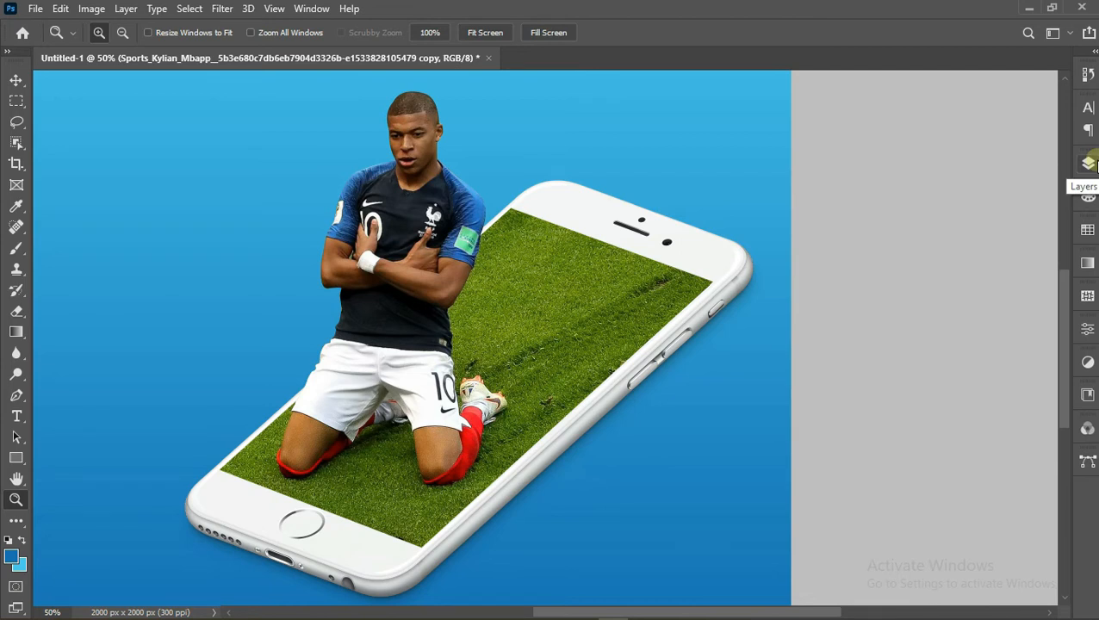
# Reapply the last Camera Raw filter to the image of the masked footballer layer
pyautogui.click(1089, 164)
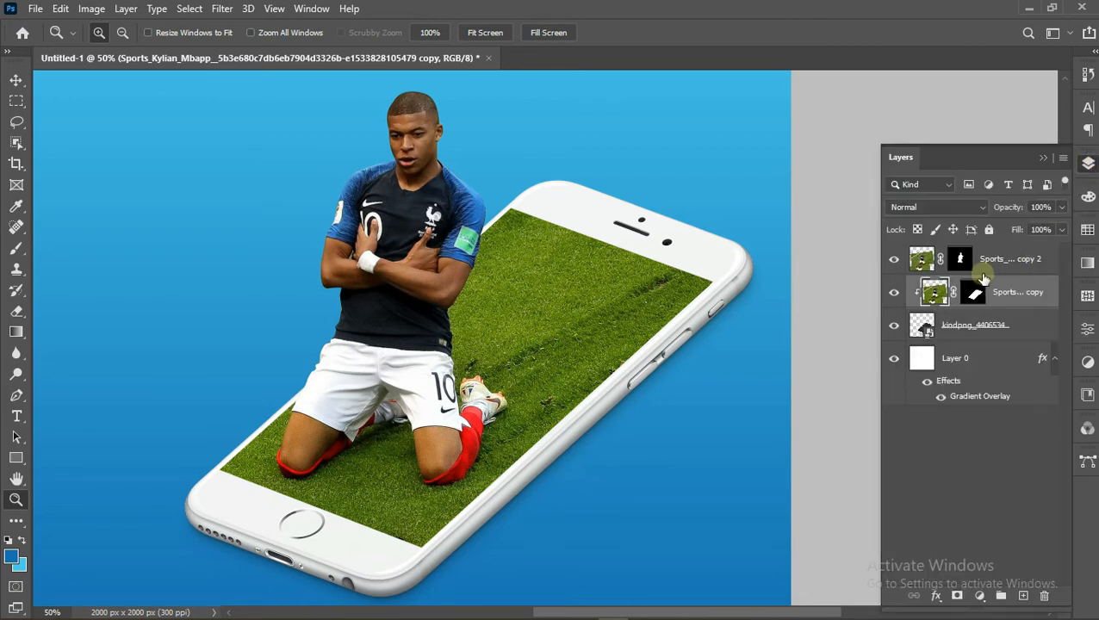
pyautogui.click(989, 257)
pyautogui.click(225, 9)
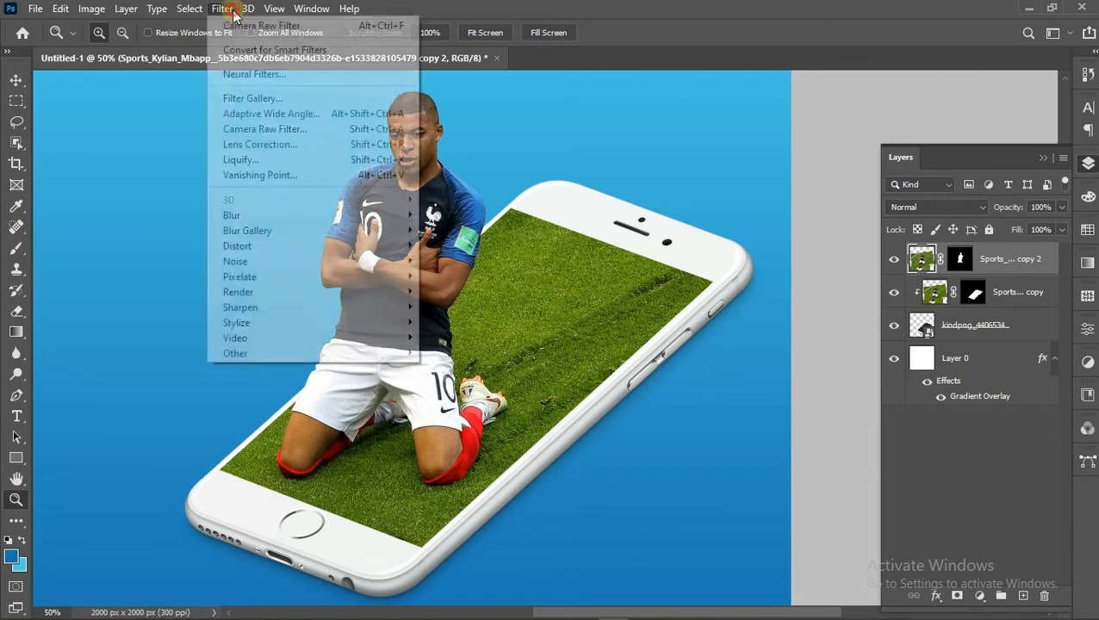
pyautogui.click(246, 28)
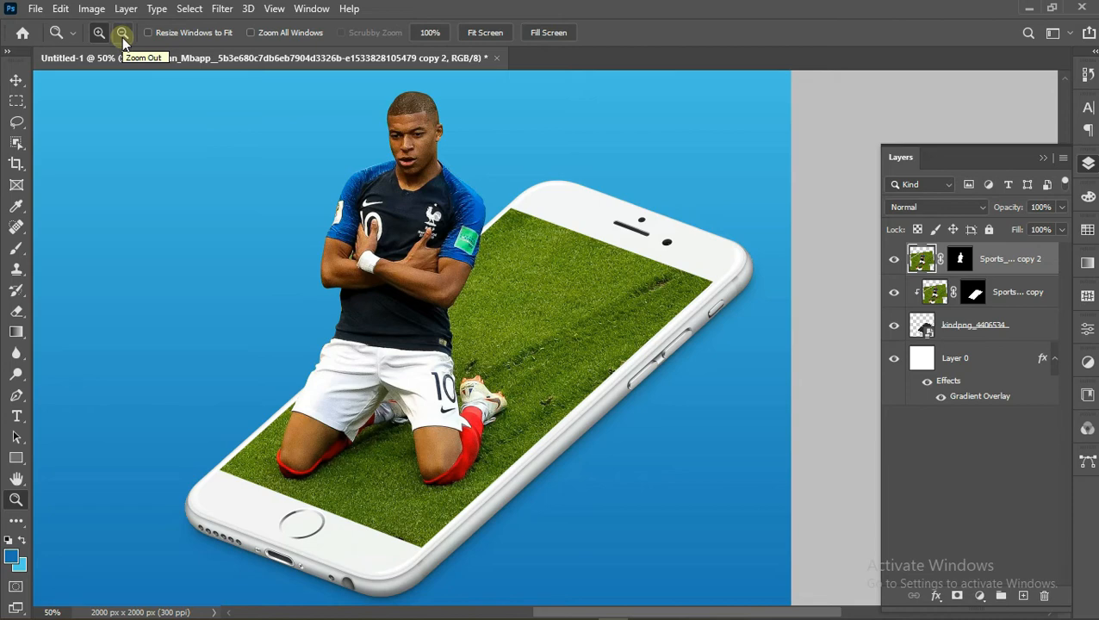
# Group the two photo layers with the phone layer and nudge the group slightly to the right on the canvas
pyautogui.click(199, 101)
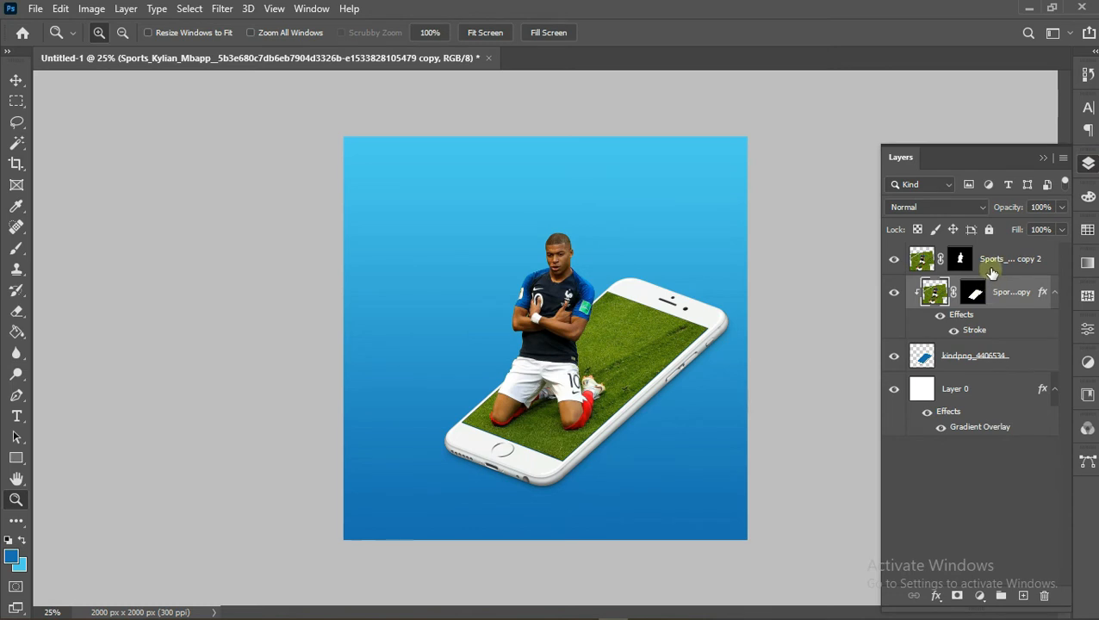
pyautogui.keyDown('shift'); pyautogui.click(993, 260); pyautogui.keyUp('shift')
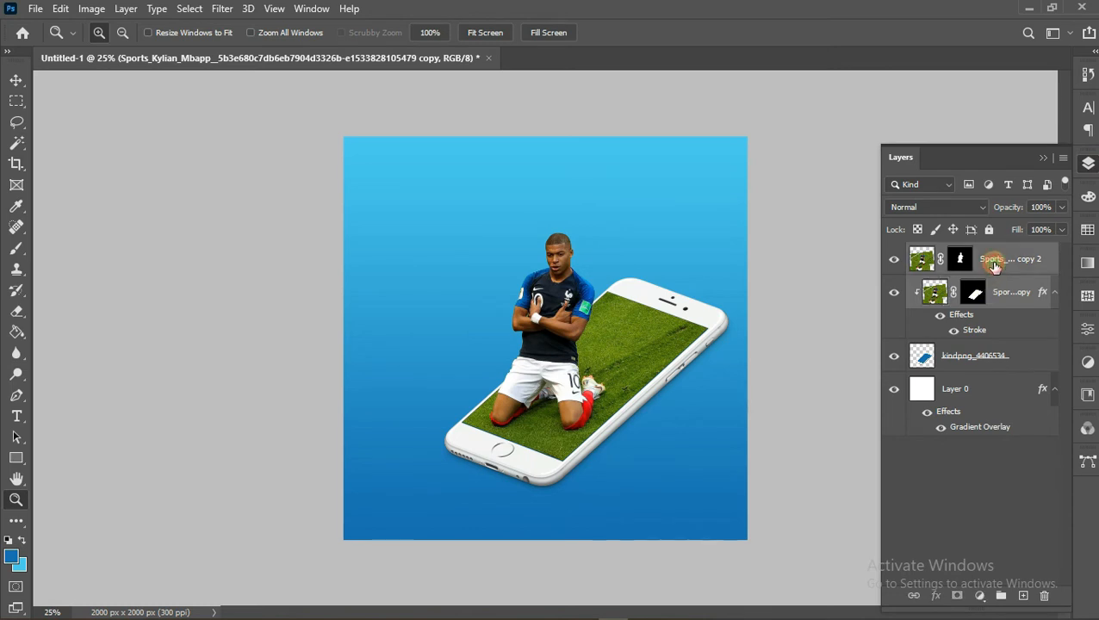
pyautogui.keyDown('shift'); pyautogui.click(989, 349); pyautogui.keyUp('shift')
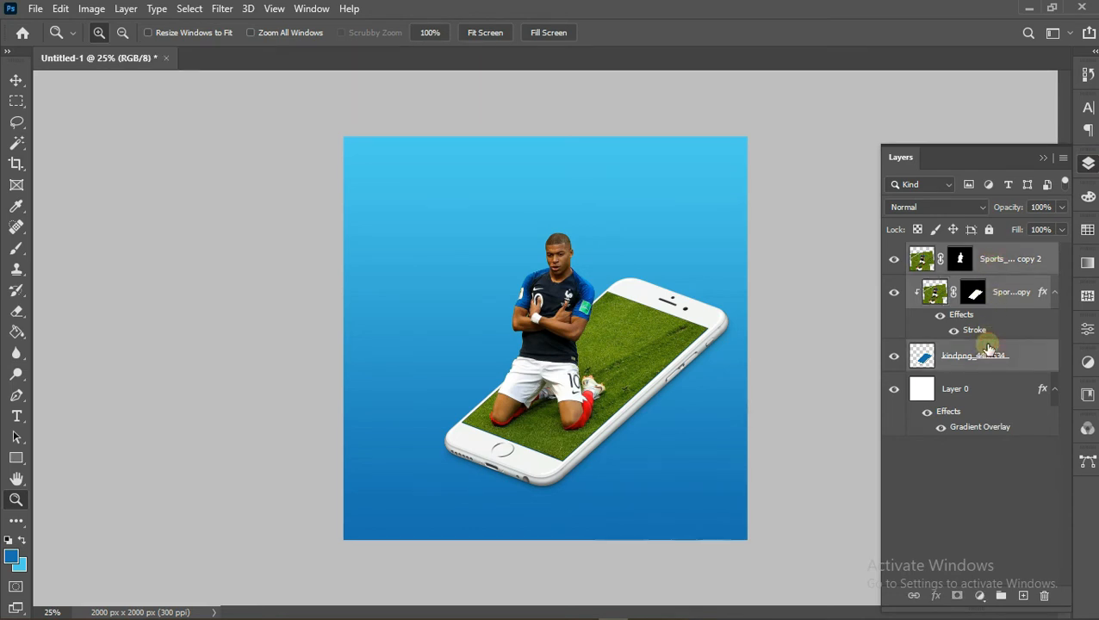
pyautogui.hotkey('ctrl', 'g')
pyautogui.press('v')
pyautogui.hotkey('shift', 'Right')
pyautogui.hotkey('shift', 'Right')
pyautogui.hotkey('shift', 'Right')
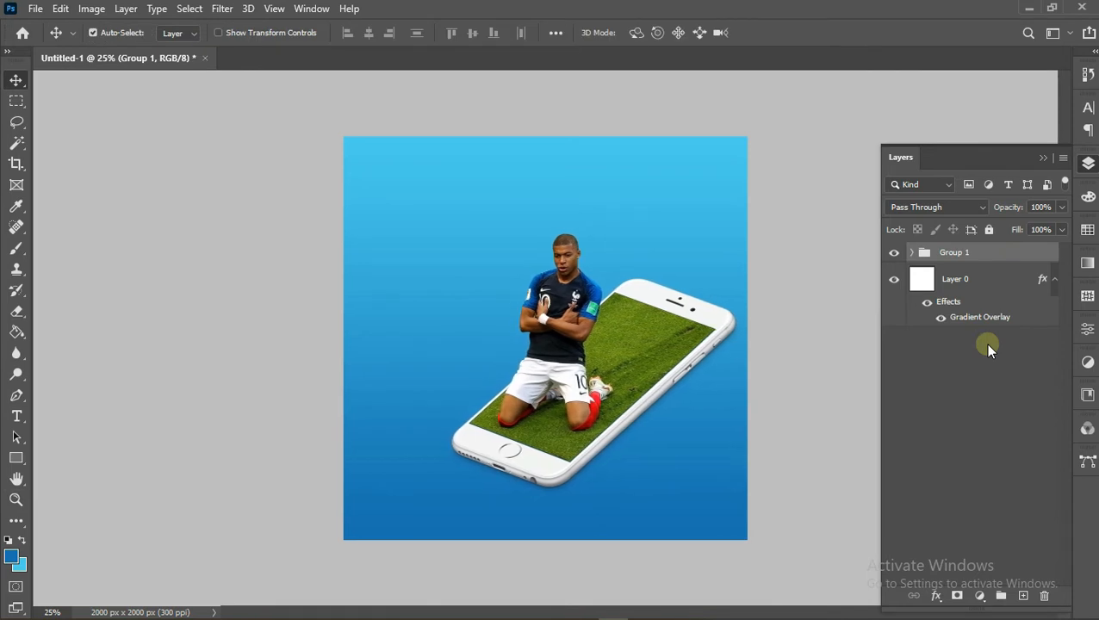
# Add the horizontal text "Watch your" on the blue background to the left of the footballer's head
pyautogui.click(16, 416)
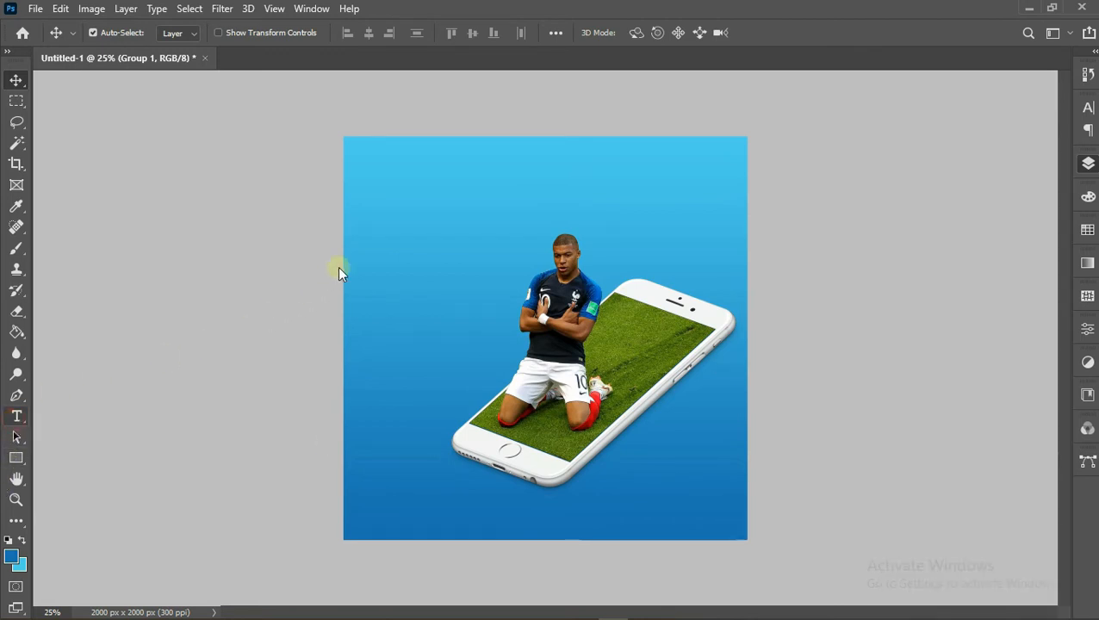
pyautogui.click(381, 239)
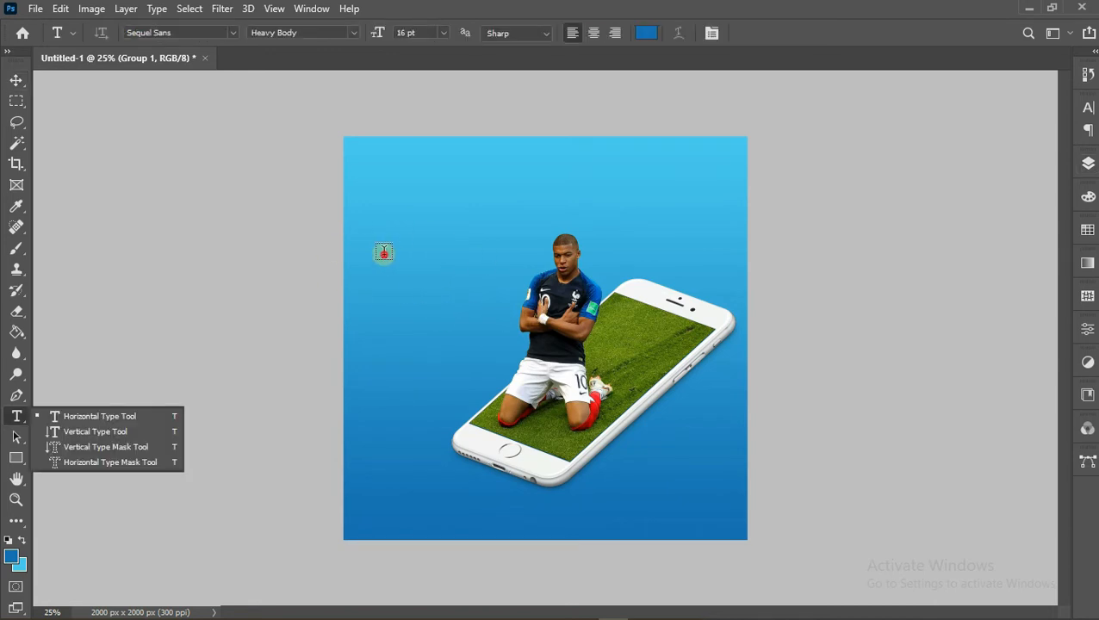
pyautogui.click(383, 250)
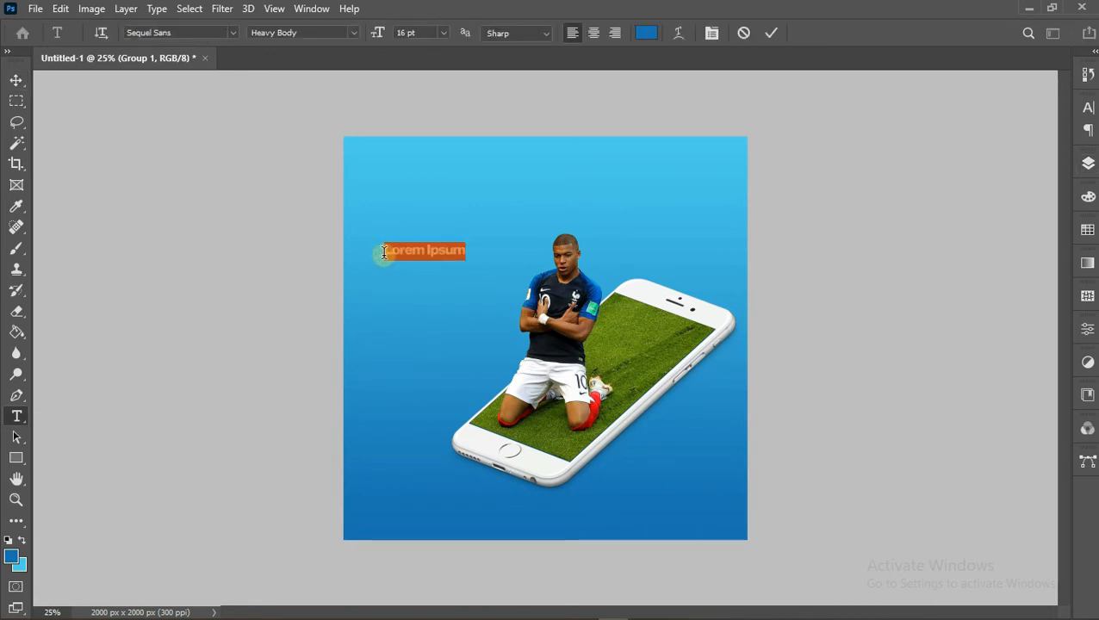
pyautogui.write('M')
pyautogui.write('atch')
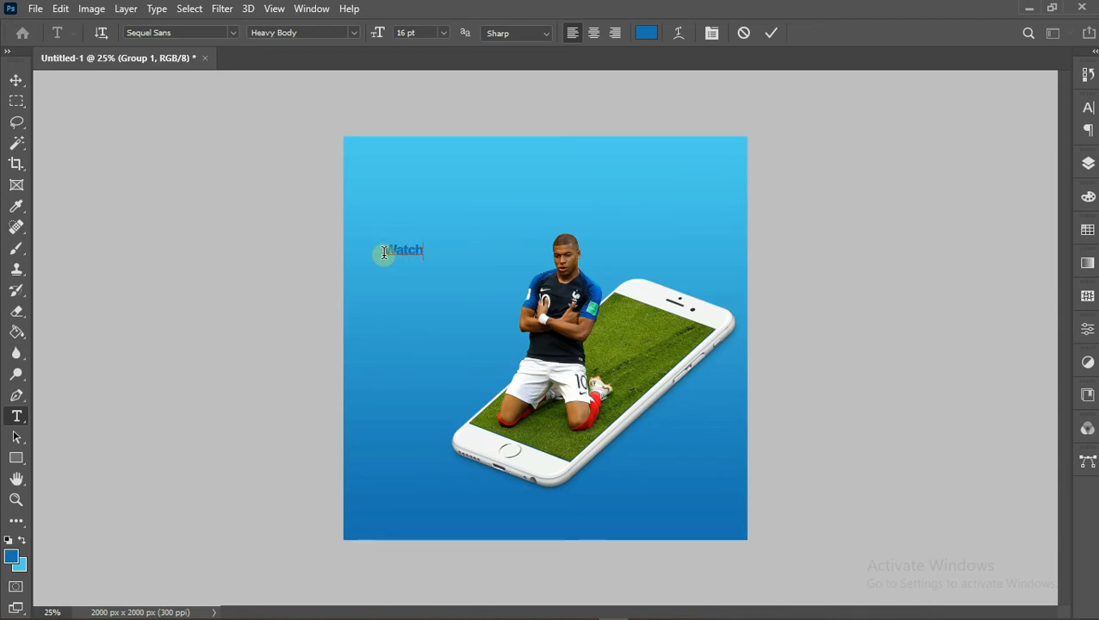
pyautogui.write(' your')
# Colour all of the "Watch your" text white (ffffff)
pyautogui.rightClick(391, 257)
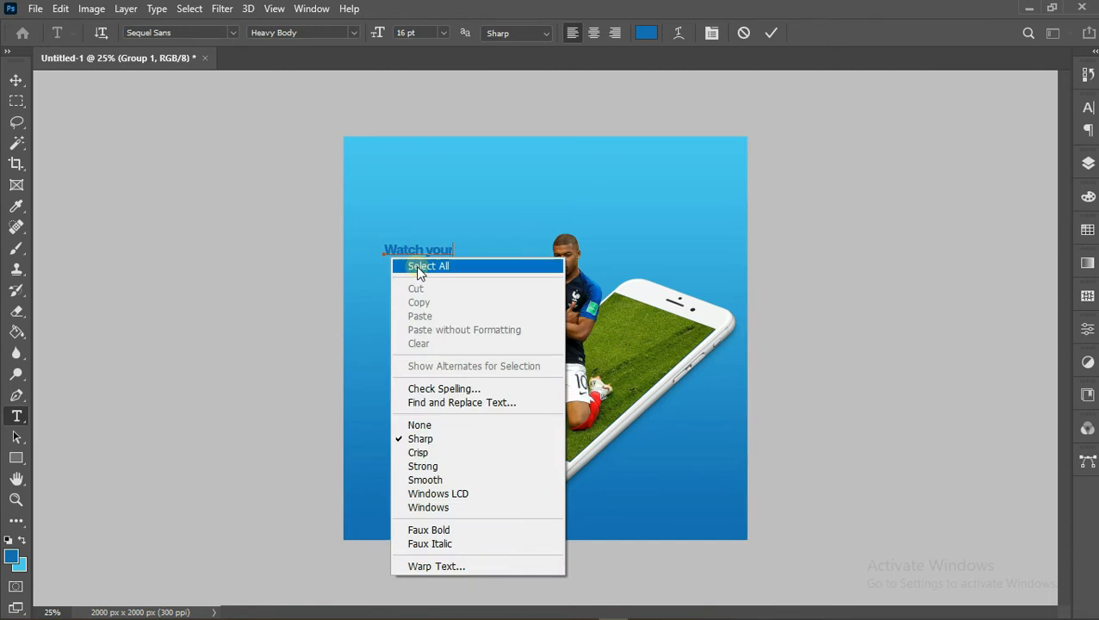
pyautogui.click(415, 266)
pyautogui.click(646, 33)
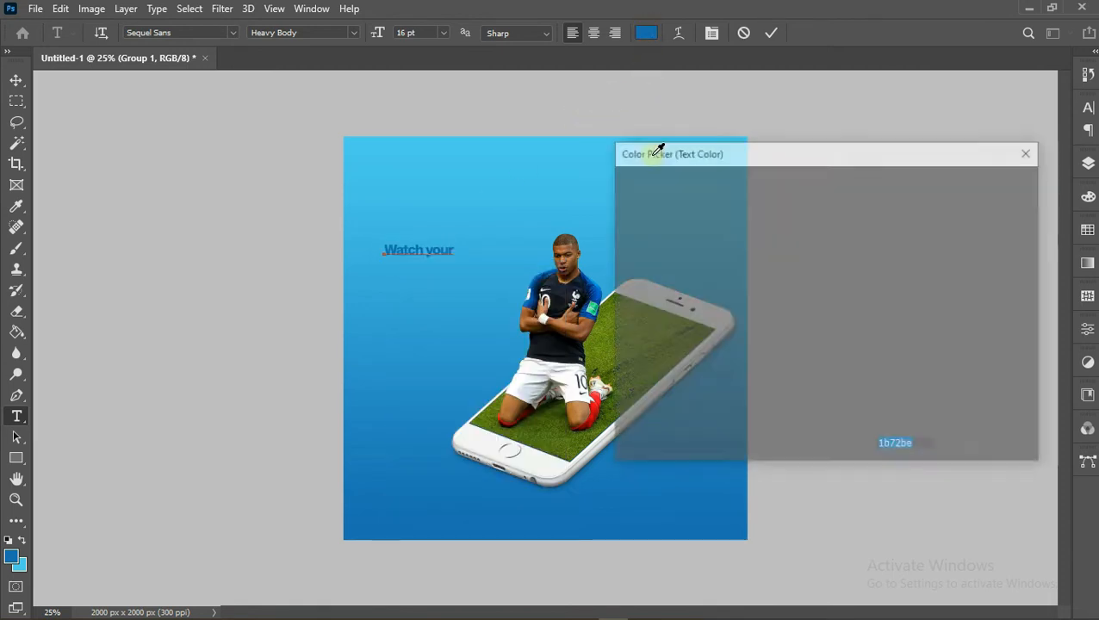
pyautogui.write('ffffff')
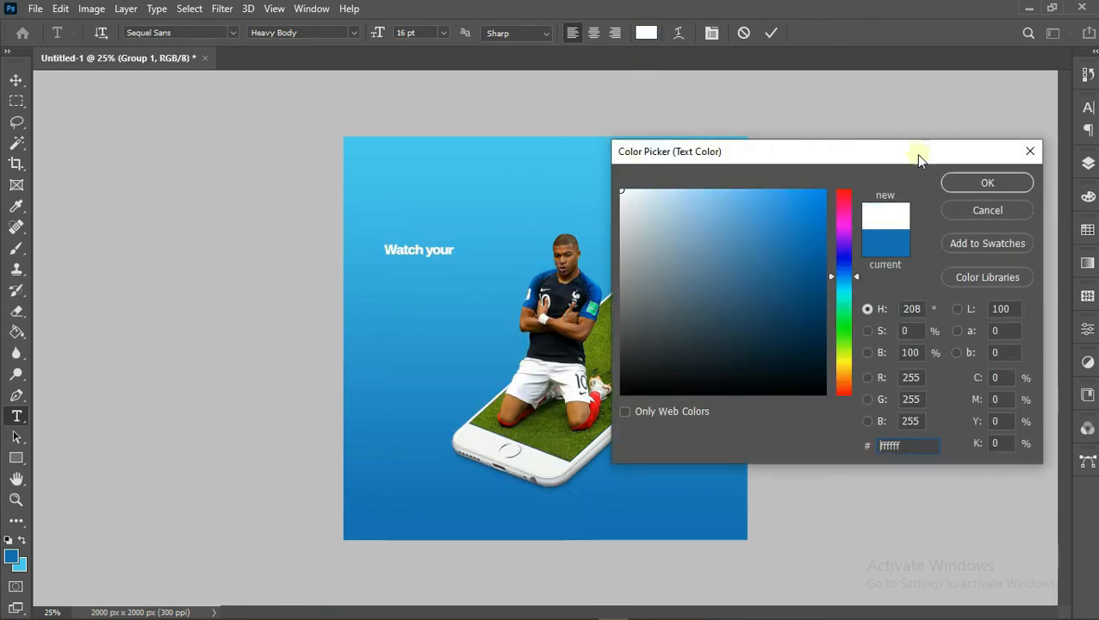
pyautogui.click(959, 184)
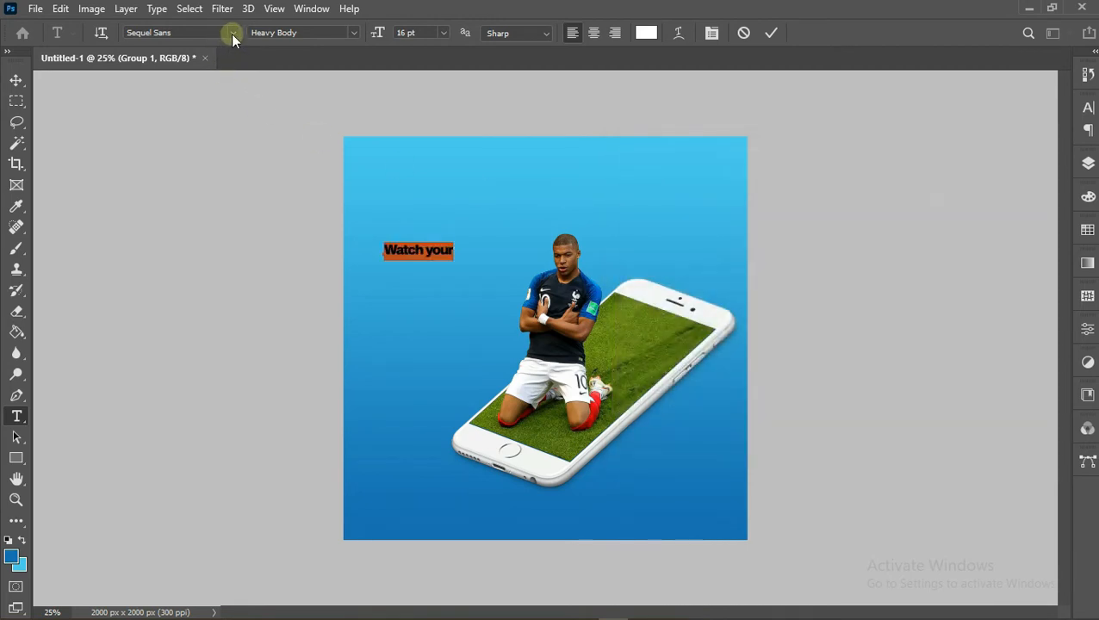
# Set the selected text in the Autography font at 24 pt
pyautogui.click(233, 33)
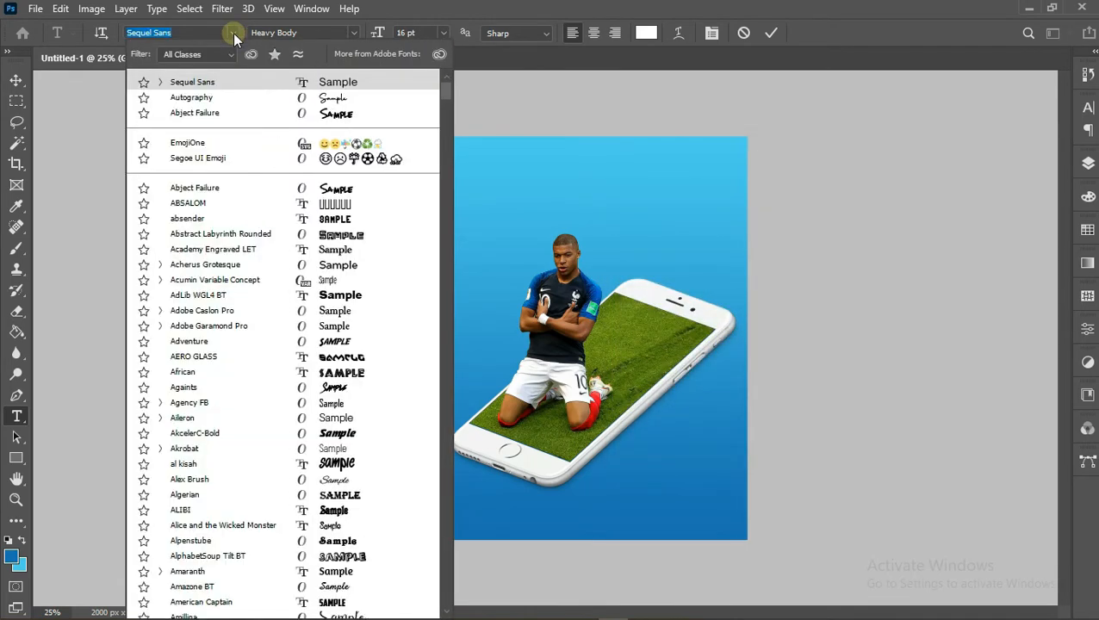
pyautogui.click(246, 100)
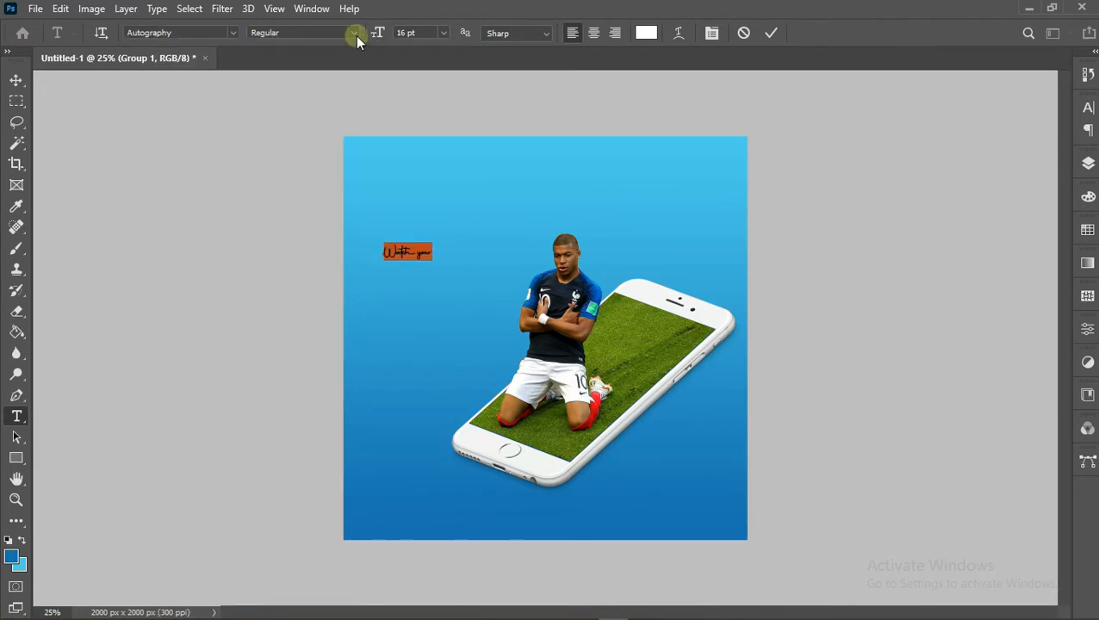
pyautogui.click(446, 33)
pyautogui.click(430, 164)
pyautogui.click(442, 34)
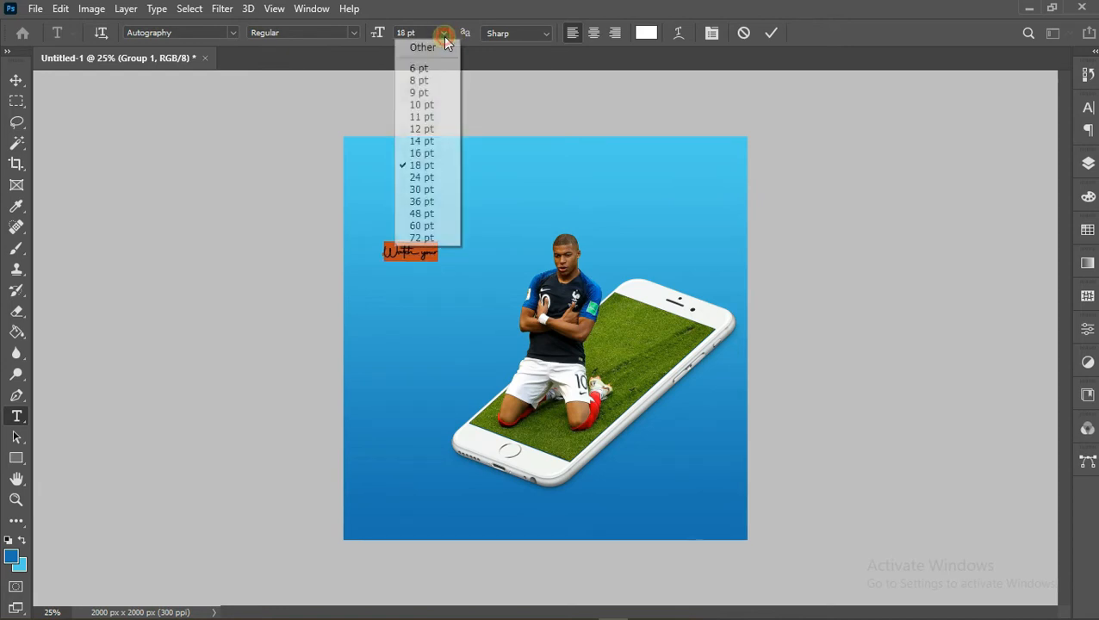
pyautogui.click(429, 177)
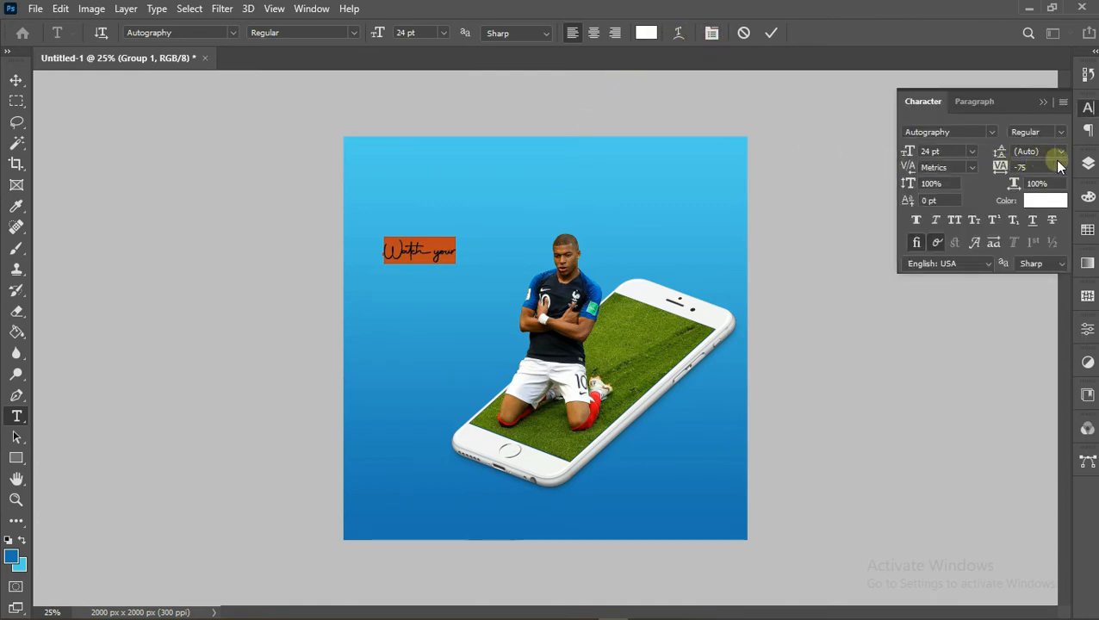
# Set the text's tracking to -25 and commit the text
pyautogui.click(1061, 167)
pyautogui.click(1053, 221)
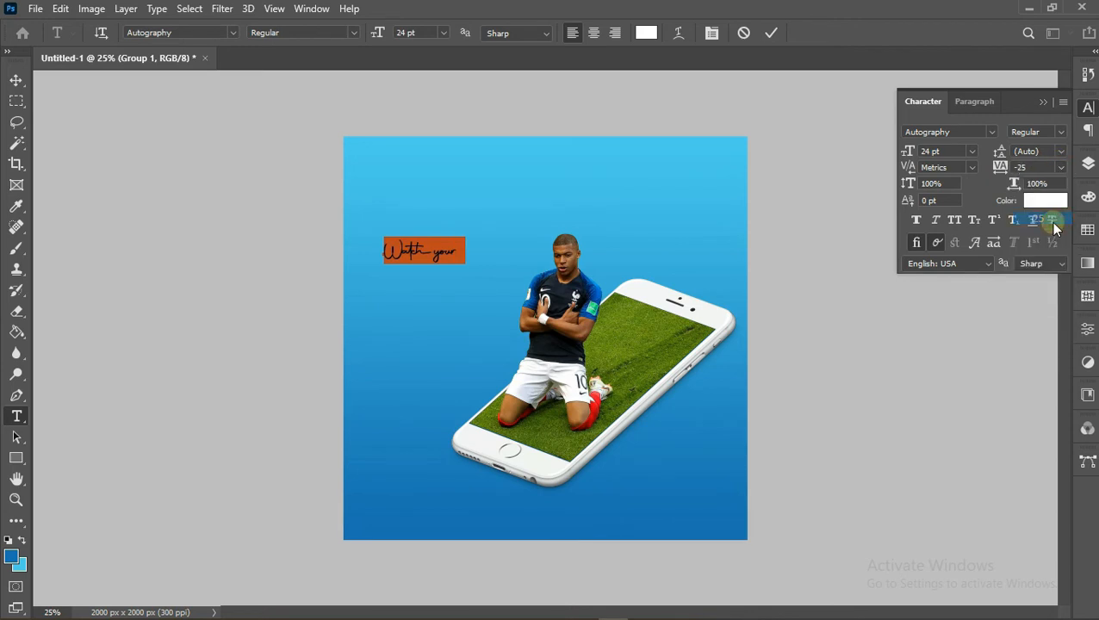
pyautogui.click(773, 34)
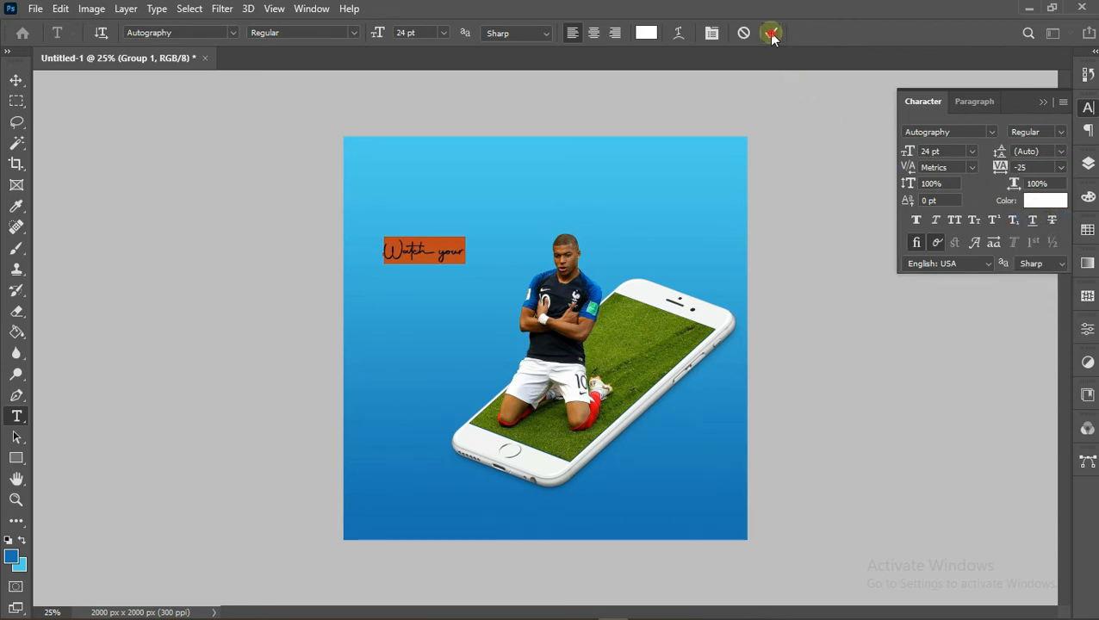
# Add a separate text line "Favourite" on the blue background below "Watch your"
pyautogui.click(383, 311)
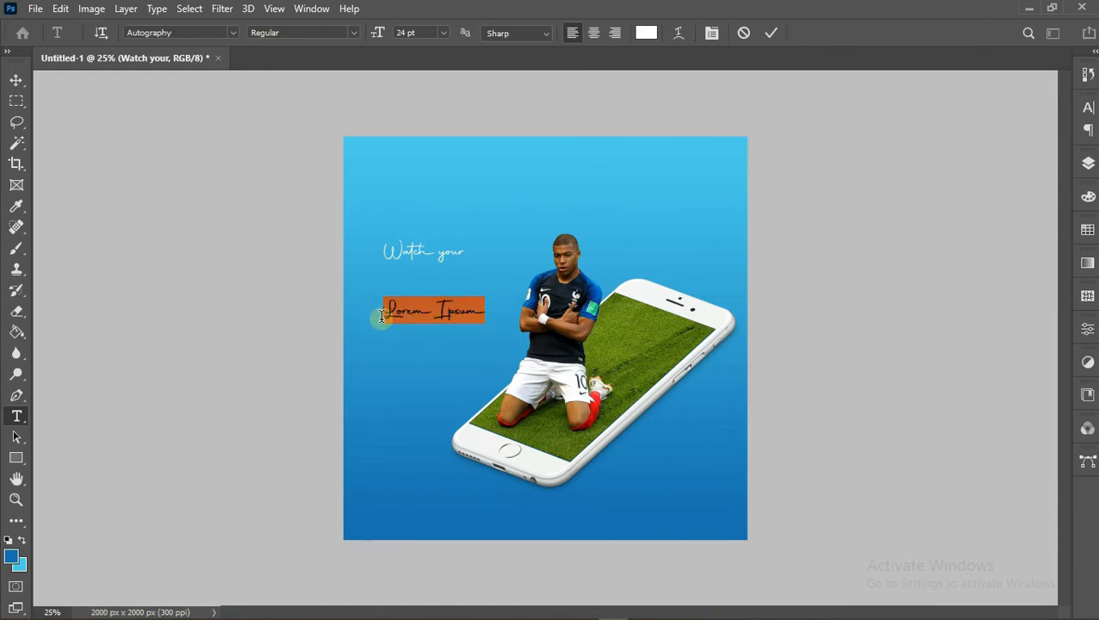
pyautogui.write('F')
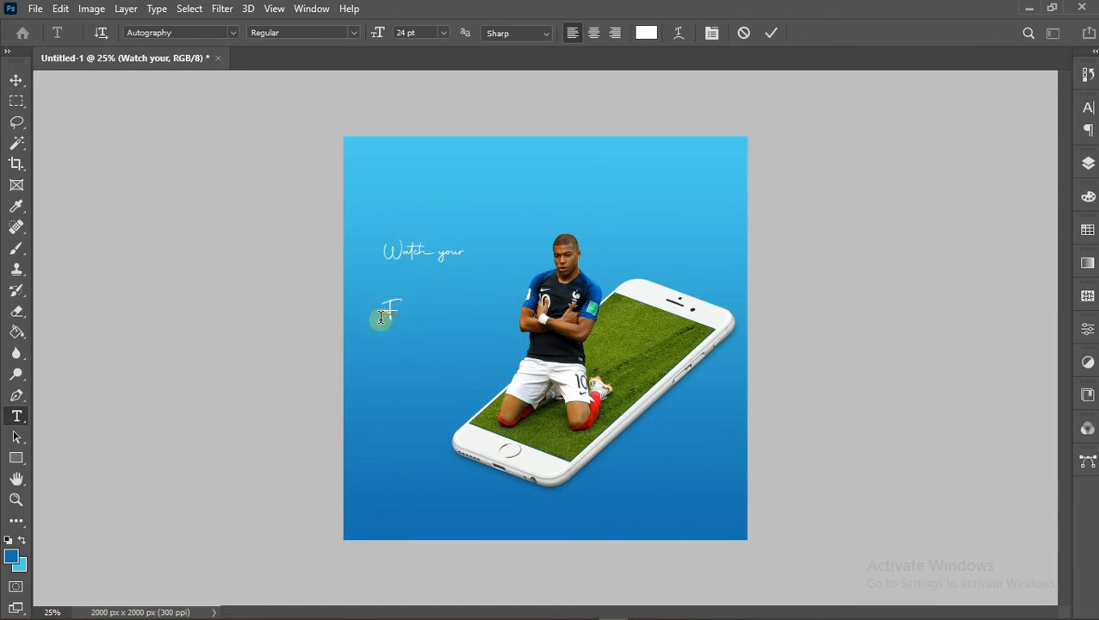
pyautogui.write('avourite')
# Set all of the "Favourite" text in the Sequel Sans font with the Bold Body style
pyautogui.moveTo(380, 317); pyautogui.dragTo(394, 313)
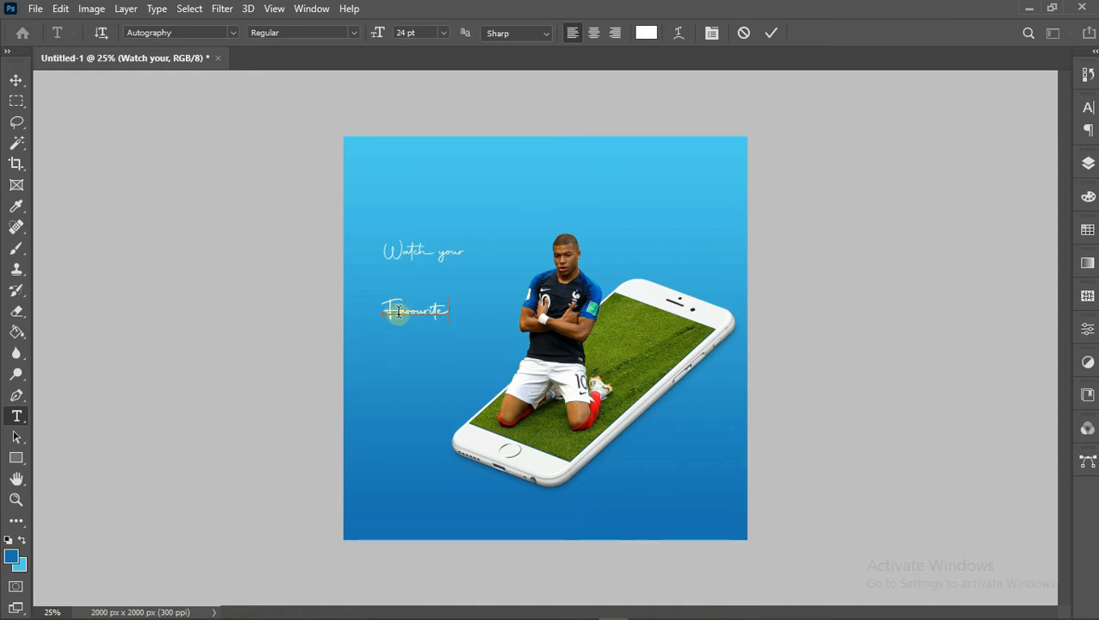
pyautogui.rightClick(401, 307)
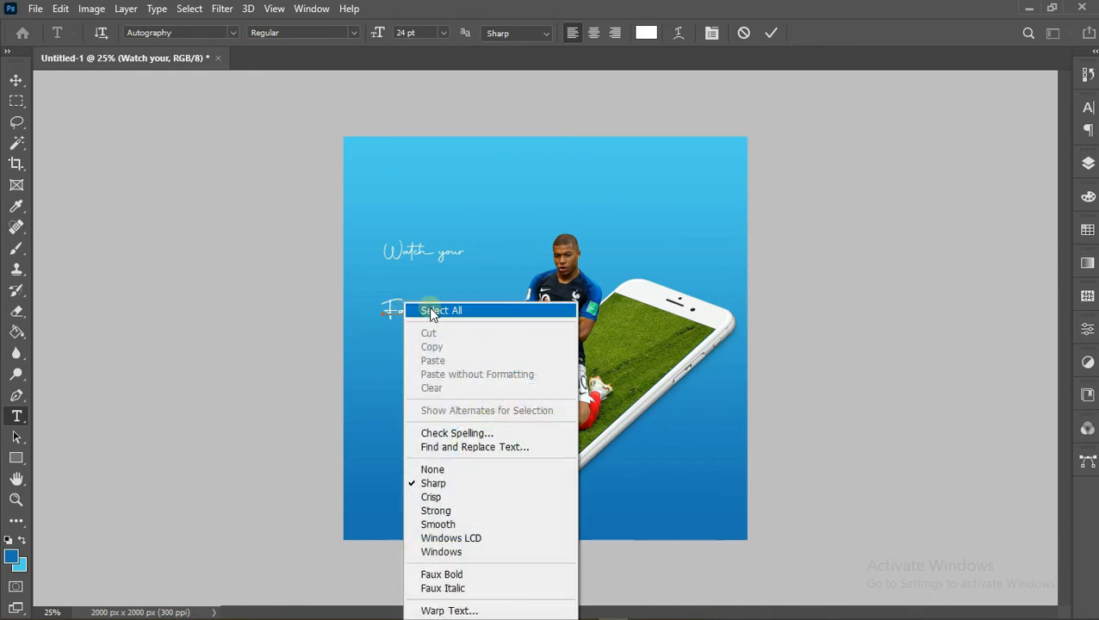
pyautogui.click(431, 312)
pyautogui.click(234, 33)
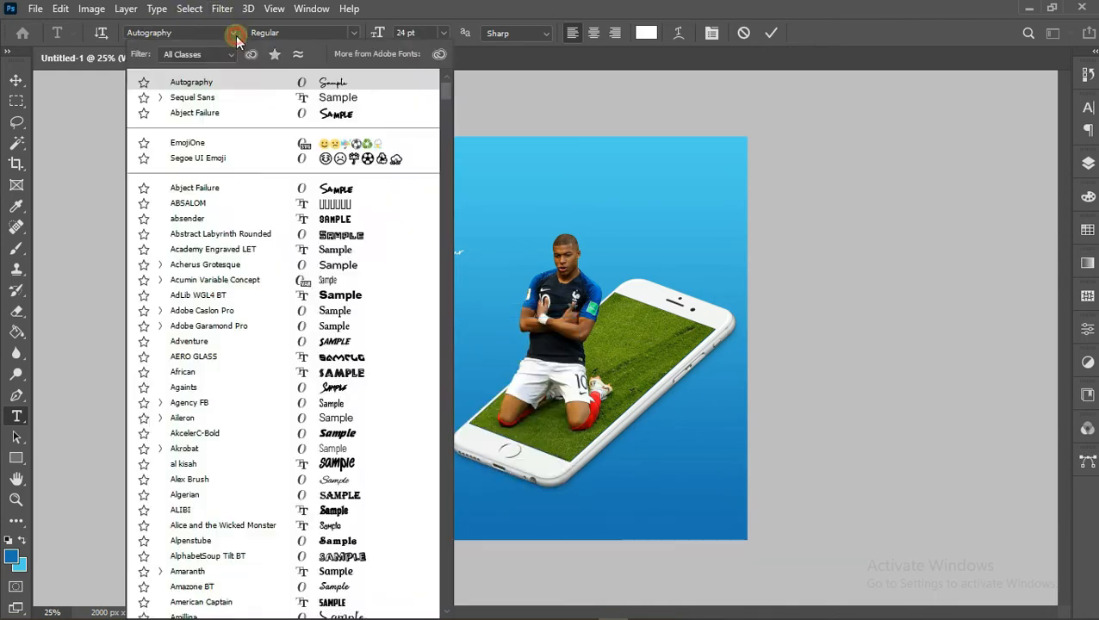
pyautogui.click(226, 98)
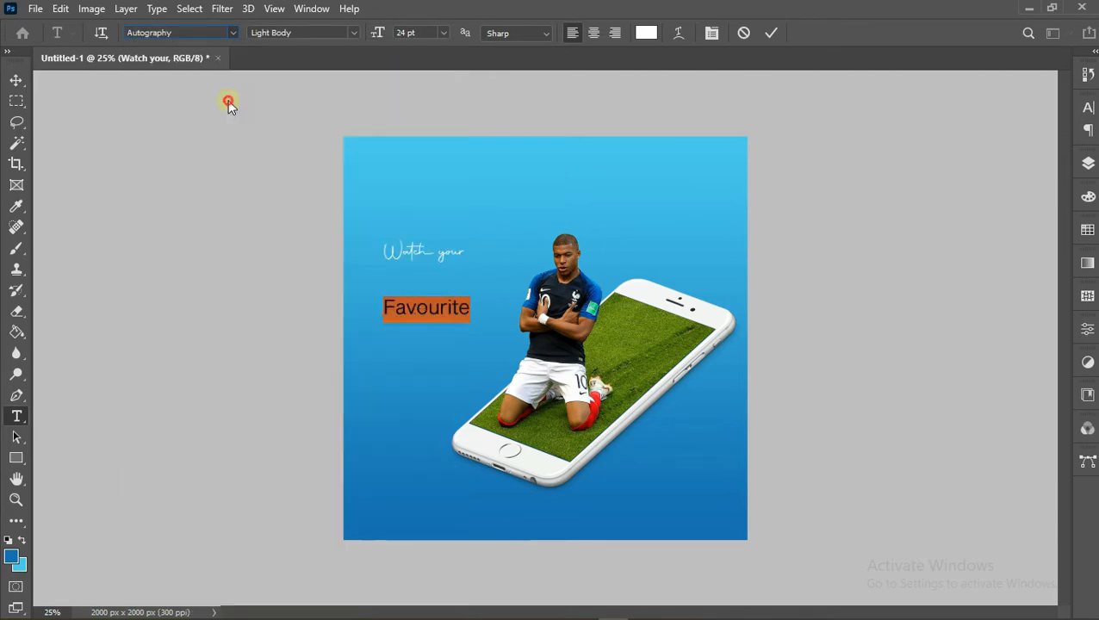
pyautogui.click(351, 34)
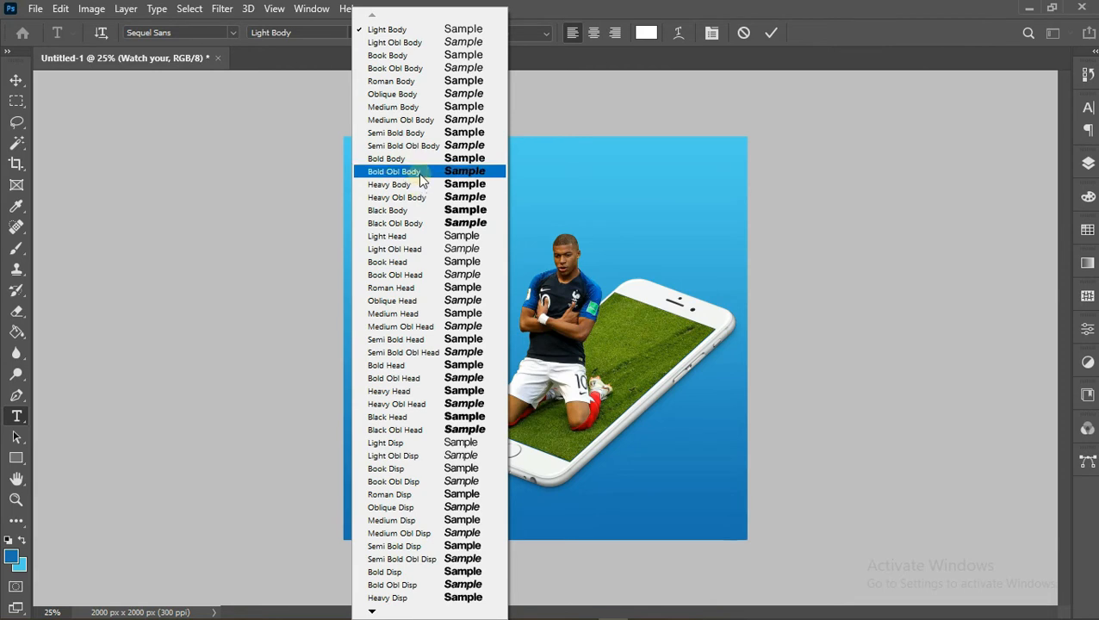
pyautogui.click(415, 162)
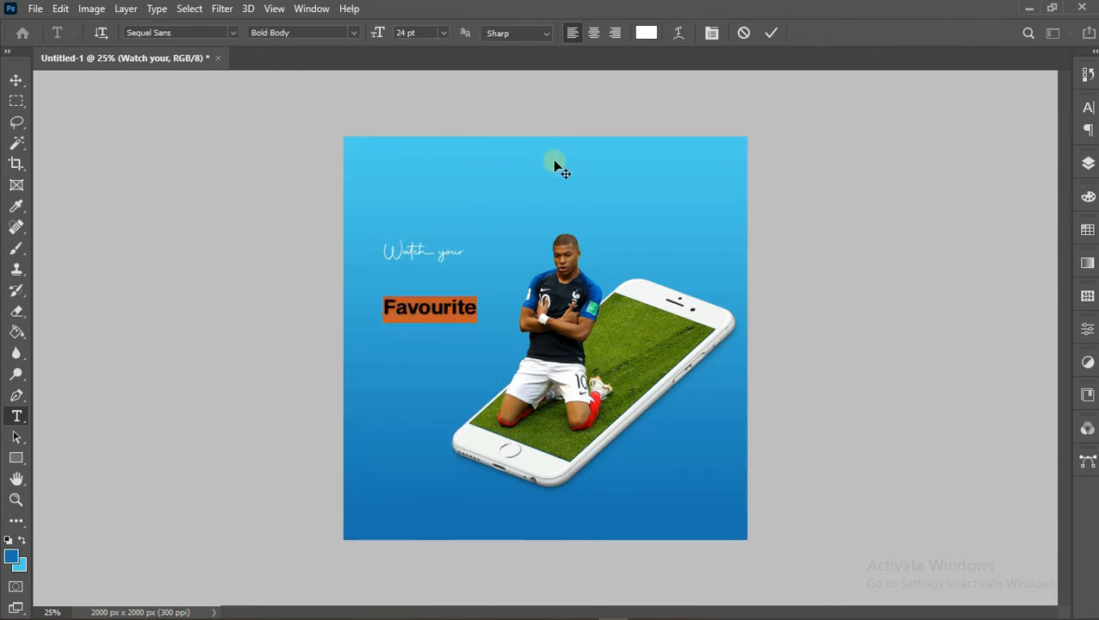
# Set the tracking of "Favourite" to -75 and commit the text
pyautogui.click(713, 32)
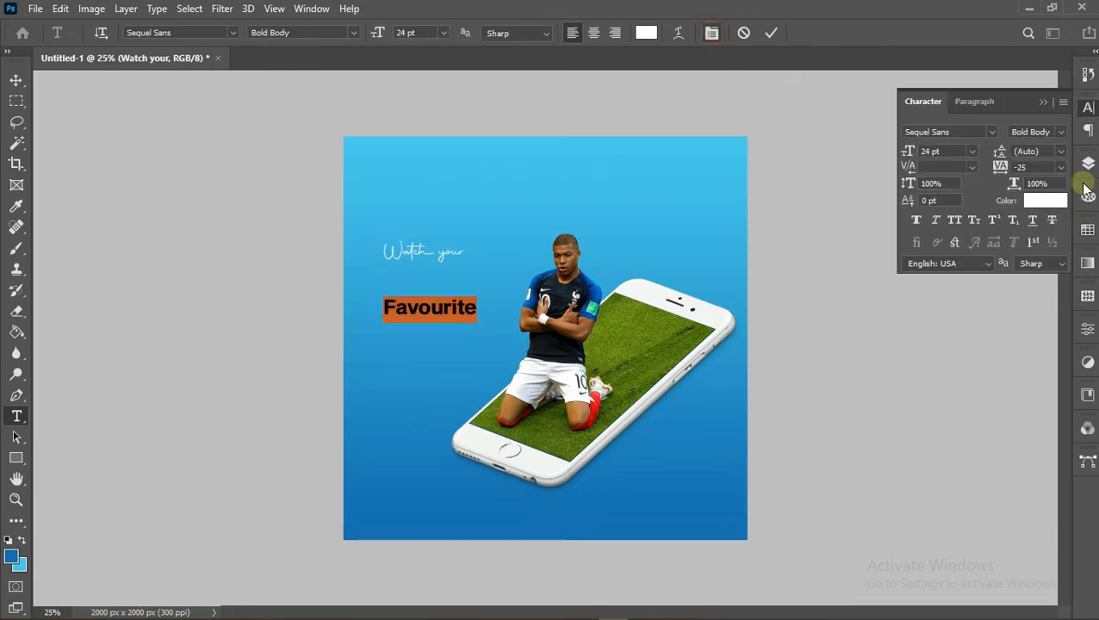
pyautogui.click(1061, 167)
pyautogui.click(1037, 194)
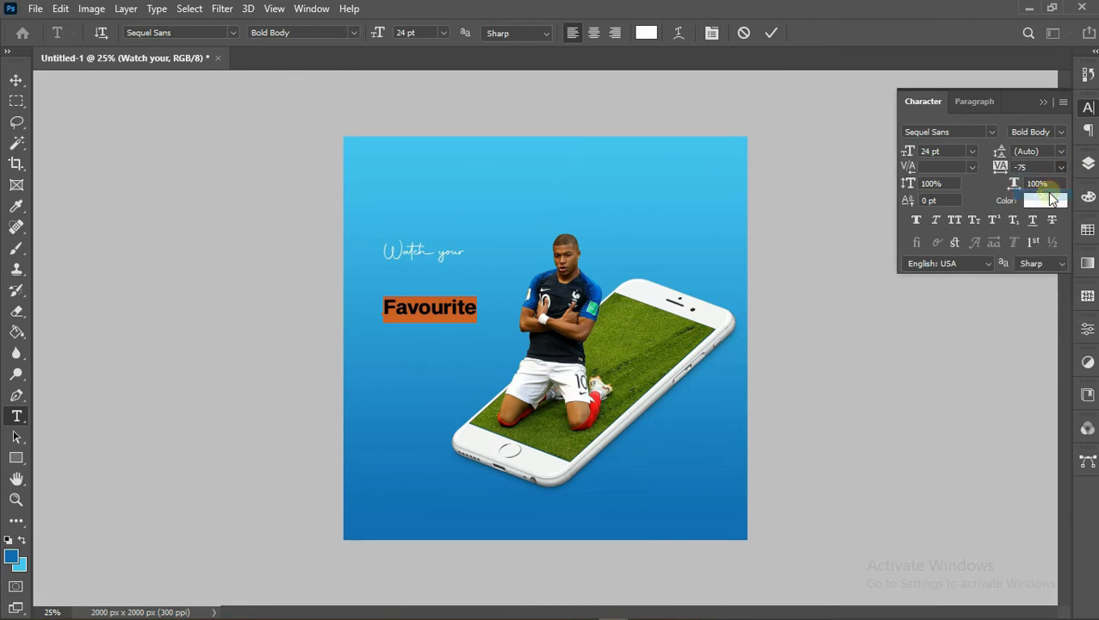
pyautogui.click(771, 33)
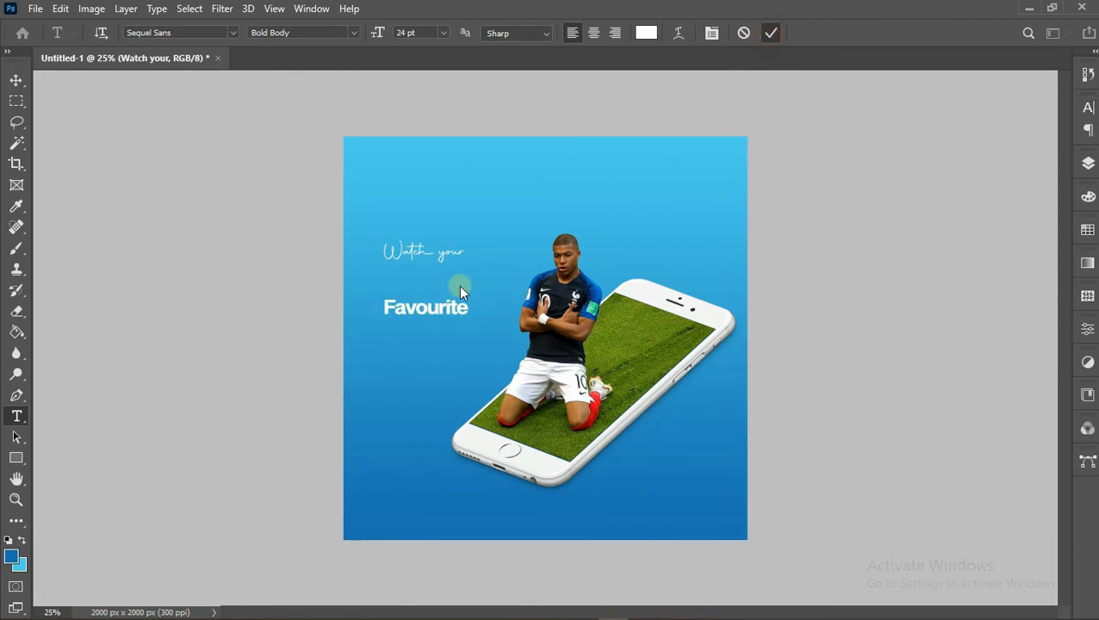
# Move the "Favourite" text up so it sits directly beneath "Watch your", leaving the background layer in place
pyautogui.click(16, 80)
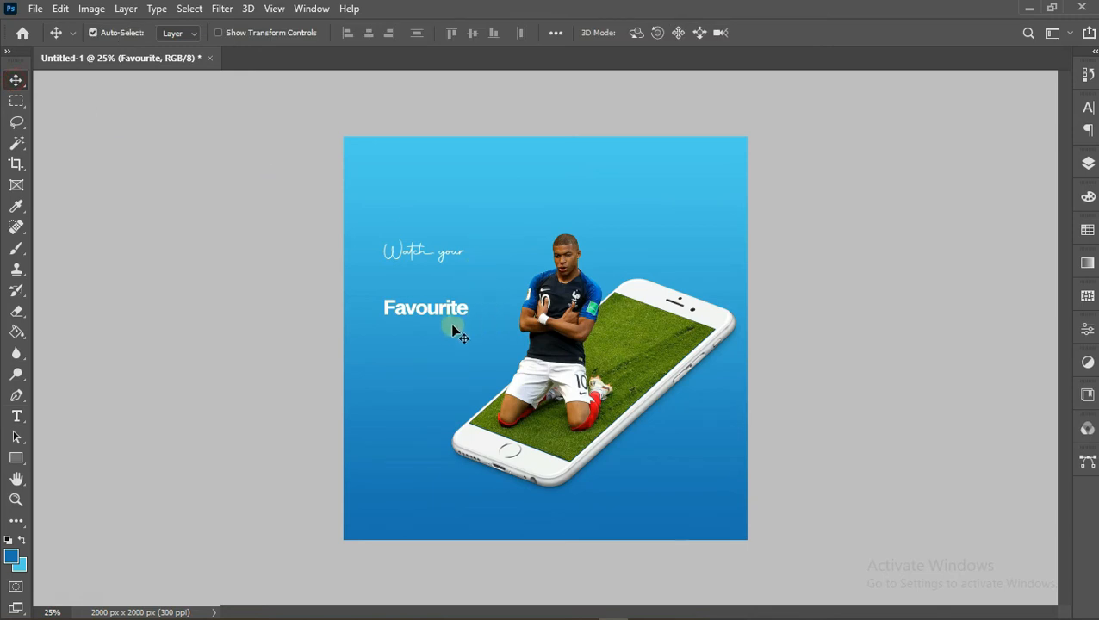
pyautogui.moveTo(450, 323); pyautogui.dragTo(443, 305)
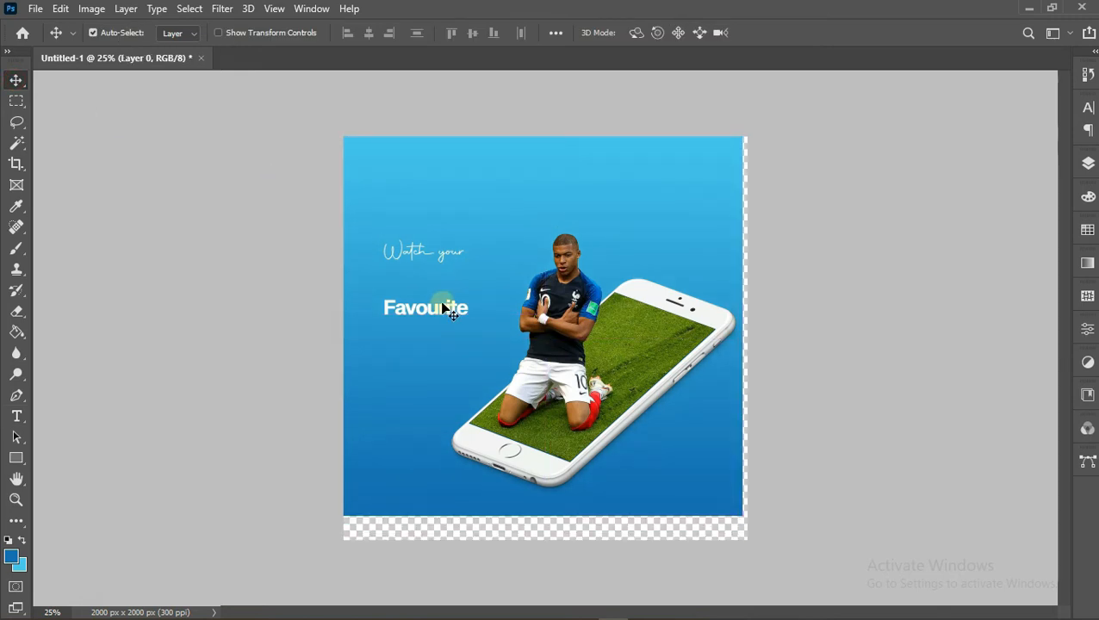
pyautogui.hotkey('ctrl', 'z')
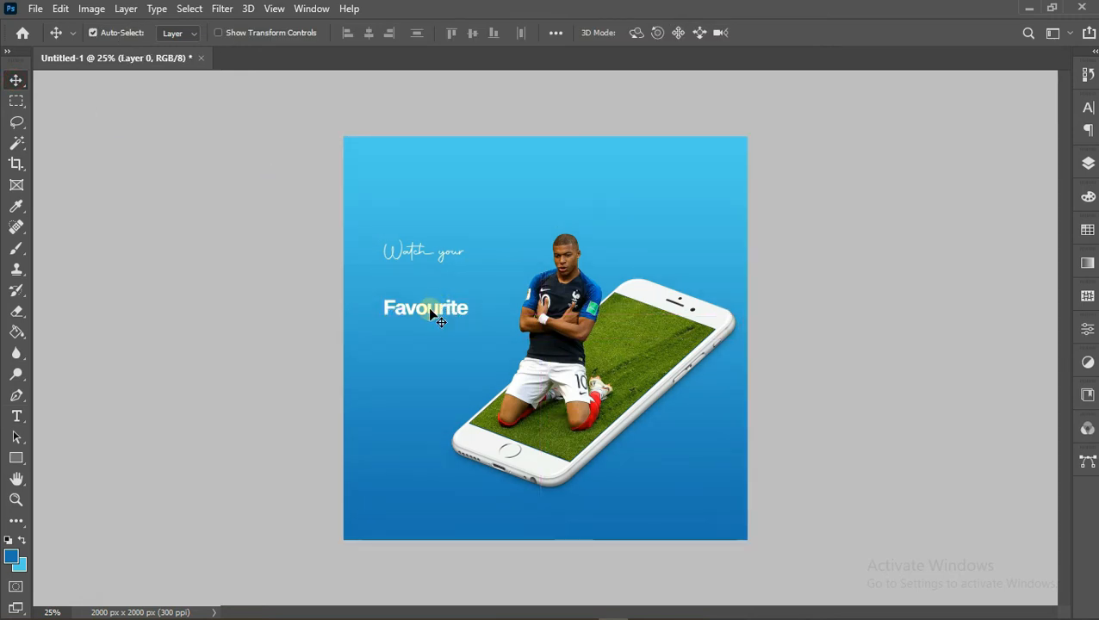
pyautogui.rightClick(430, 310)
pyautogui.click(441, 319)
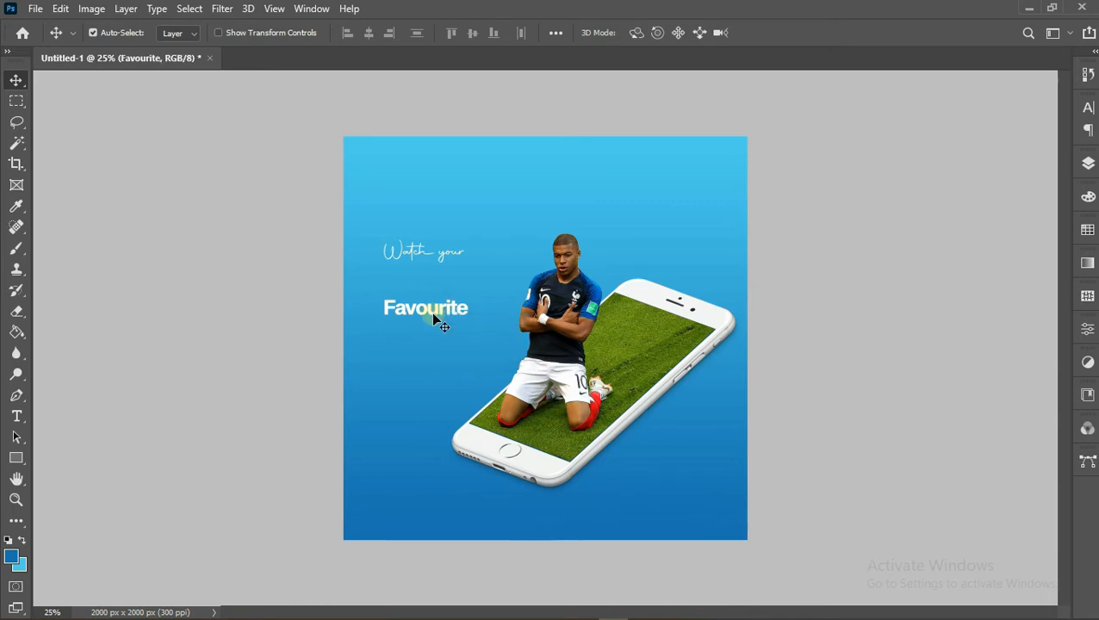
pyautogui.moveTo(437, 315); pyautogui.dragTo(432, 279)
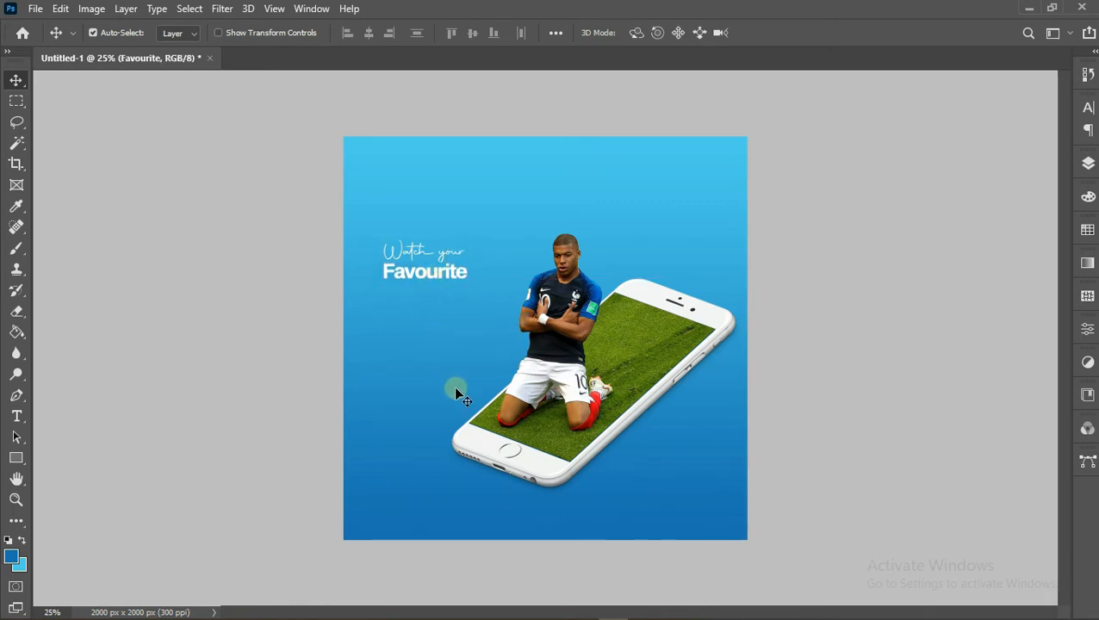
# Duplicate the "Favourite" text layer and nudge the copy straight down to form a tight line below the original
pyautogui.press('ctrl')
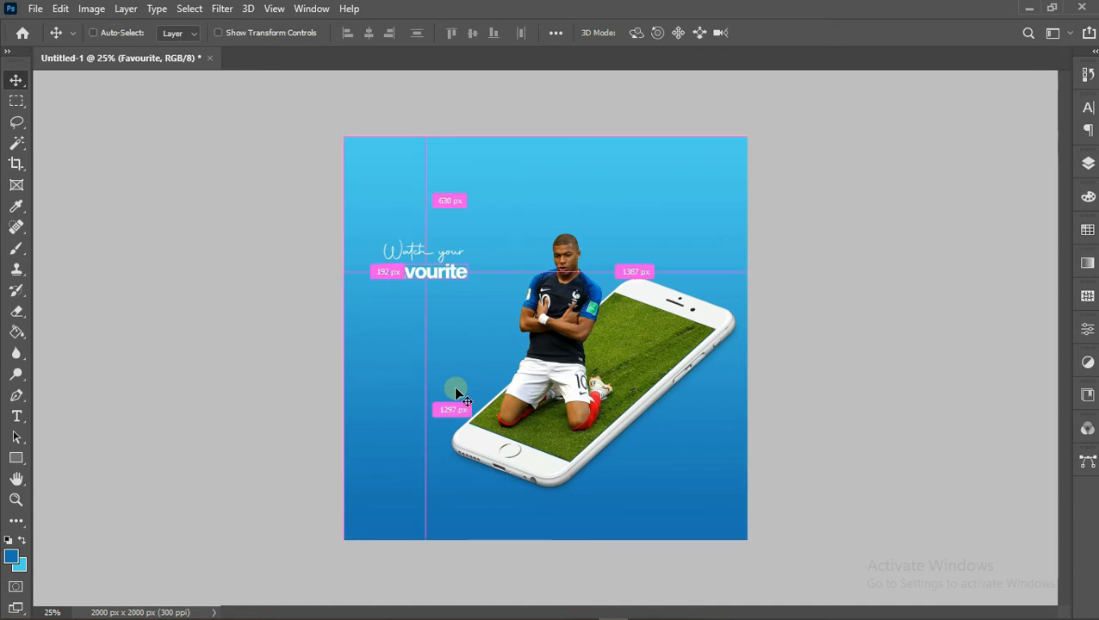
pyautogui.hotkey('ctrl', 'j')
pyautogui.hotkey('shift', 'Down')
pyautogui.hotkey('shift', 'Down')
pyautogui.hotkey('shift', 'Down')
pyautogui.hotkey('shift', 'Down')
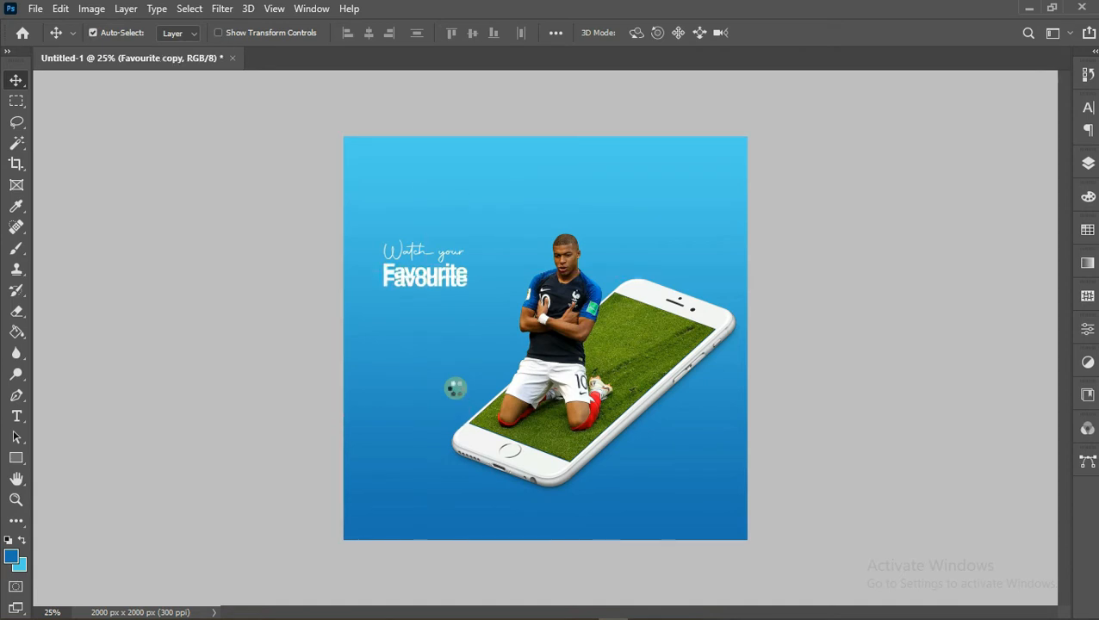
pyautogui.hotkey('shift', 'Down')
pyautogui.hotkey('shift', 'Down')
pyautogui.hotkey('shift', 'Down')
pyautogui.hotkey('shift', 'Down')
pyautogui.hotkey('shift', 'Down')
pyautogui.hotkey('shift', 'Down')
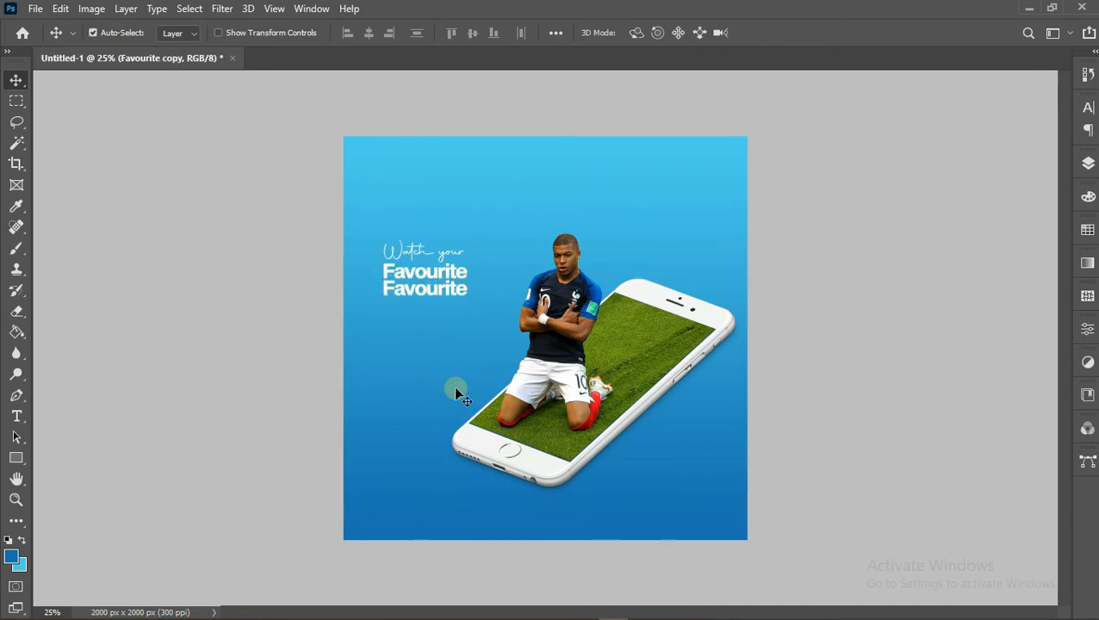
# Replace the duplicated line's wording with "Sport" and commit the text
pyautogui.doubleClick(439, 293)
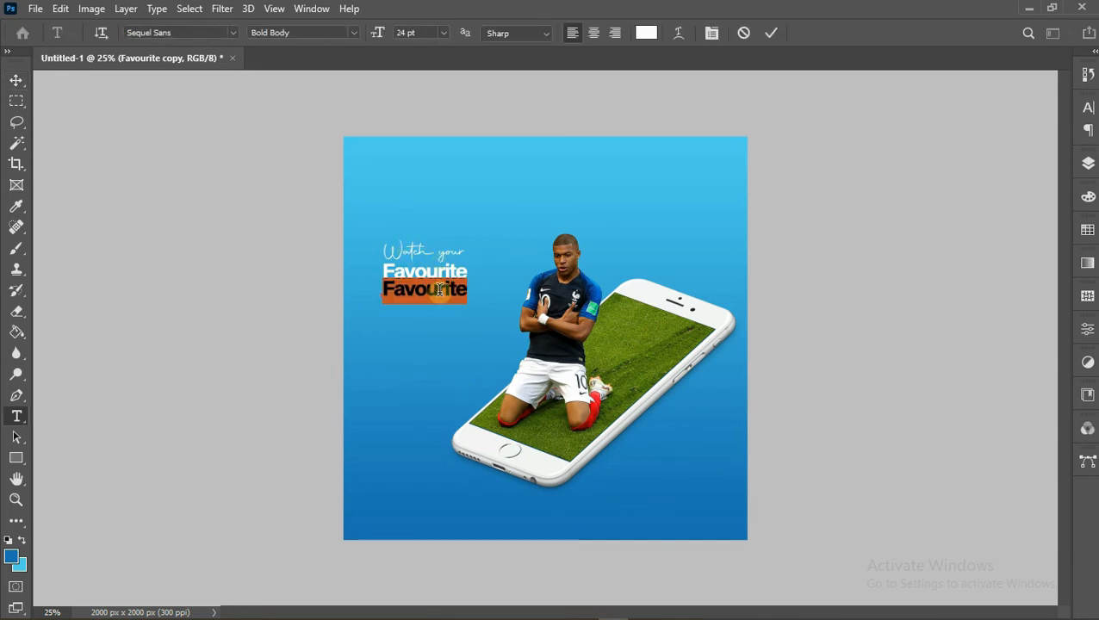
pyautogui.write('S')
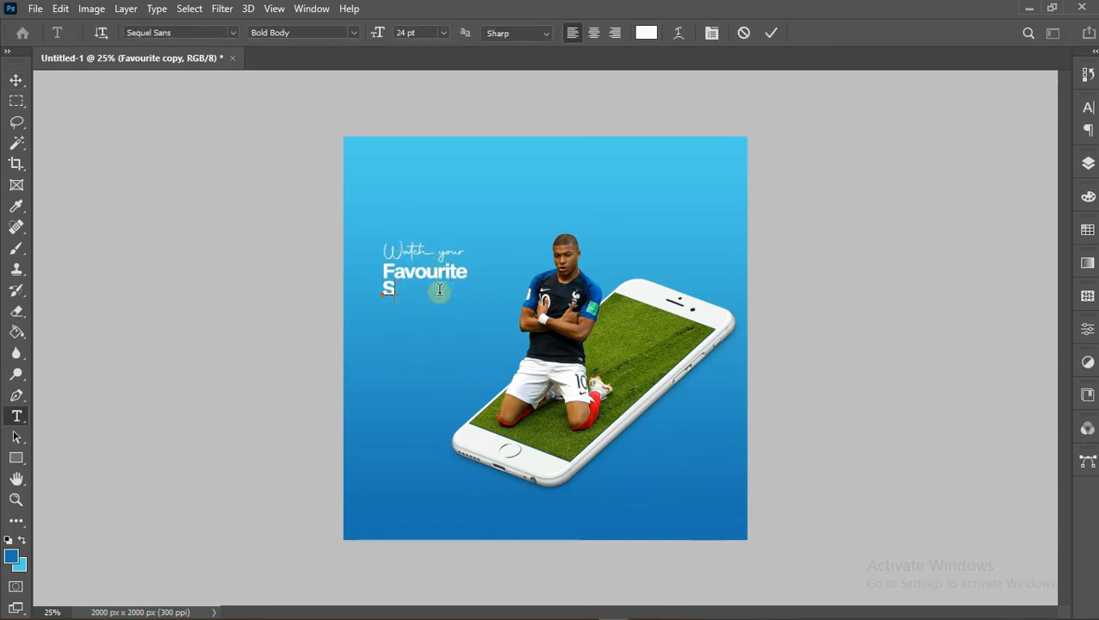
pyautogui.write('po')
pyautogui.write('rt')
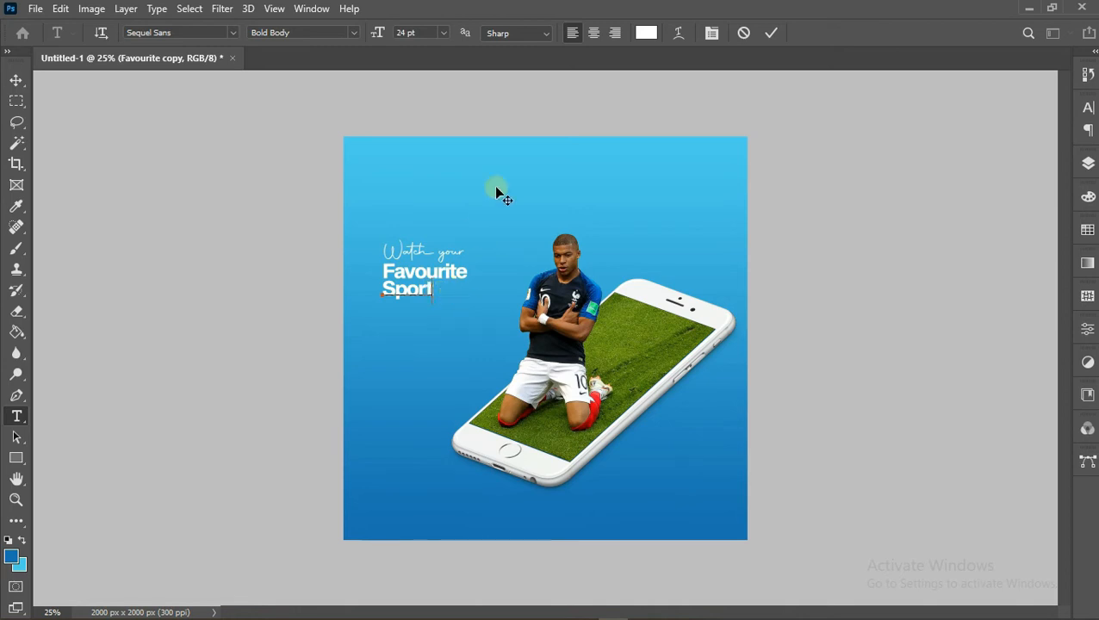
pyautogui.click(771, 35)
pyautogui.press('v')
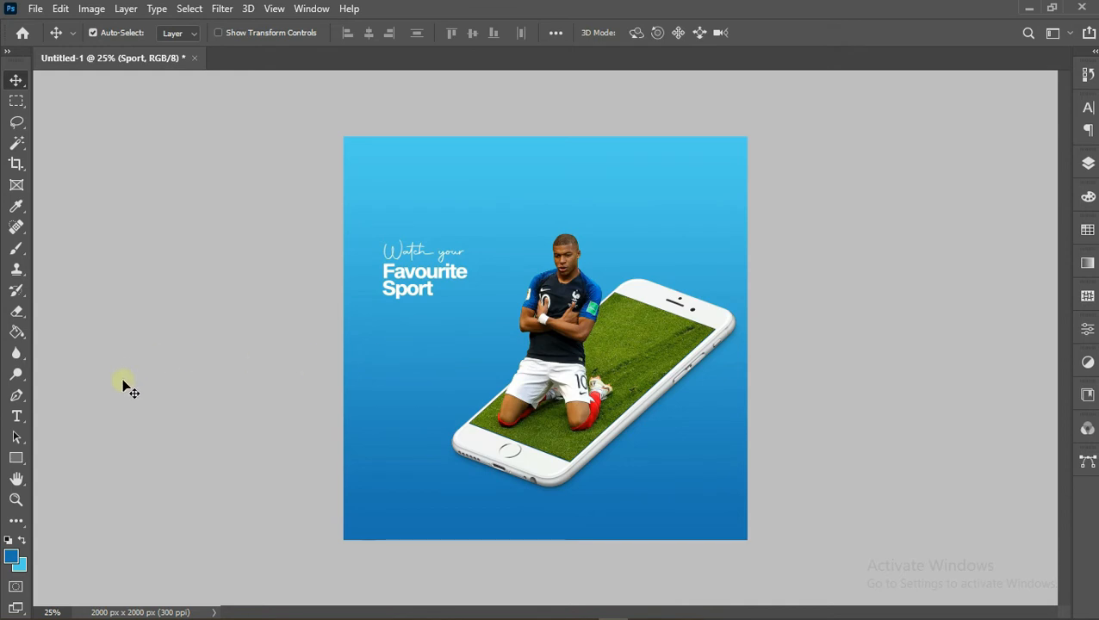
# Add the text line "On Sportsmobile.ng" in white Sequel Sans Bold Body below the "Favourite Sport" headline
pyautogui.click(15, 417)
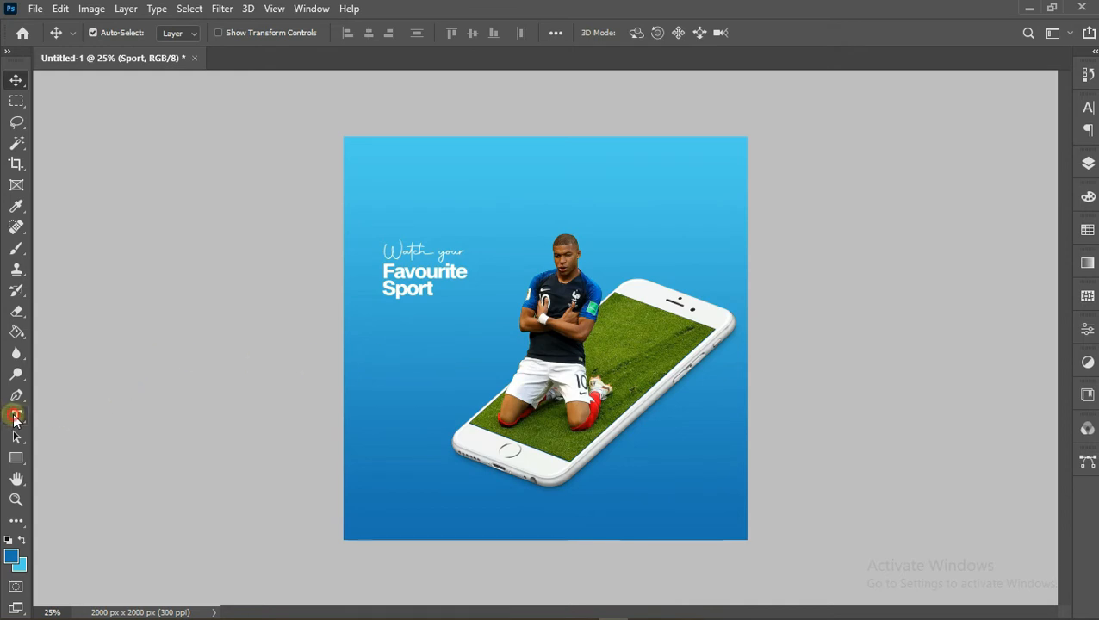
pyautogui.click(388, 331)
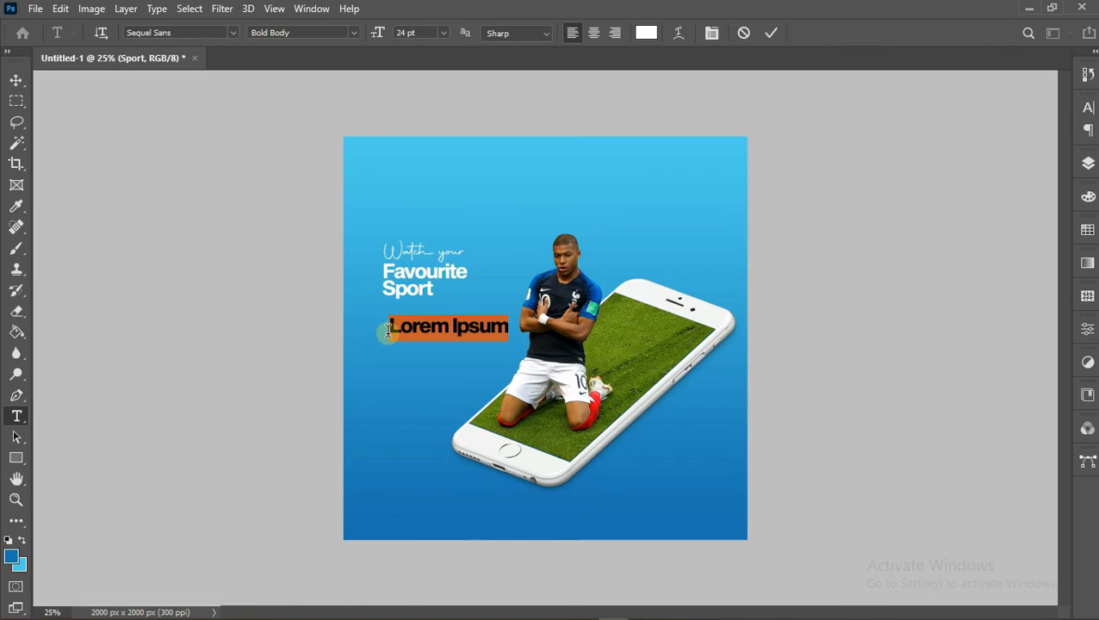
pyautogui.write('On S')
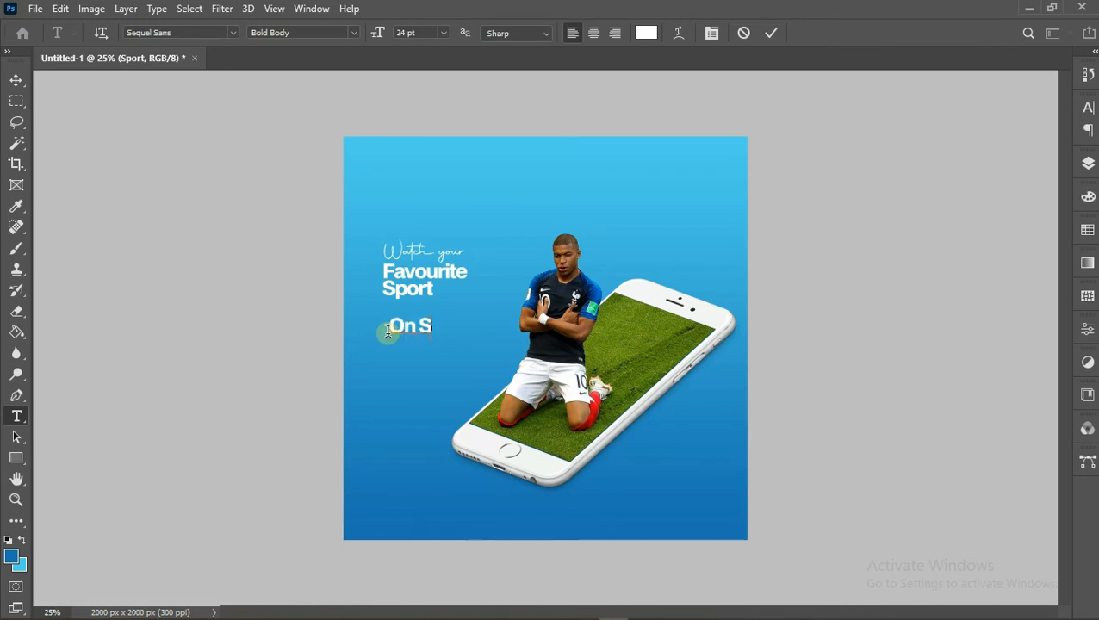
pyautogui.write('portsm')
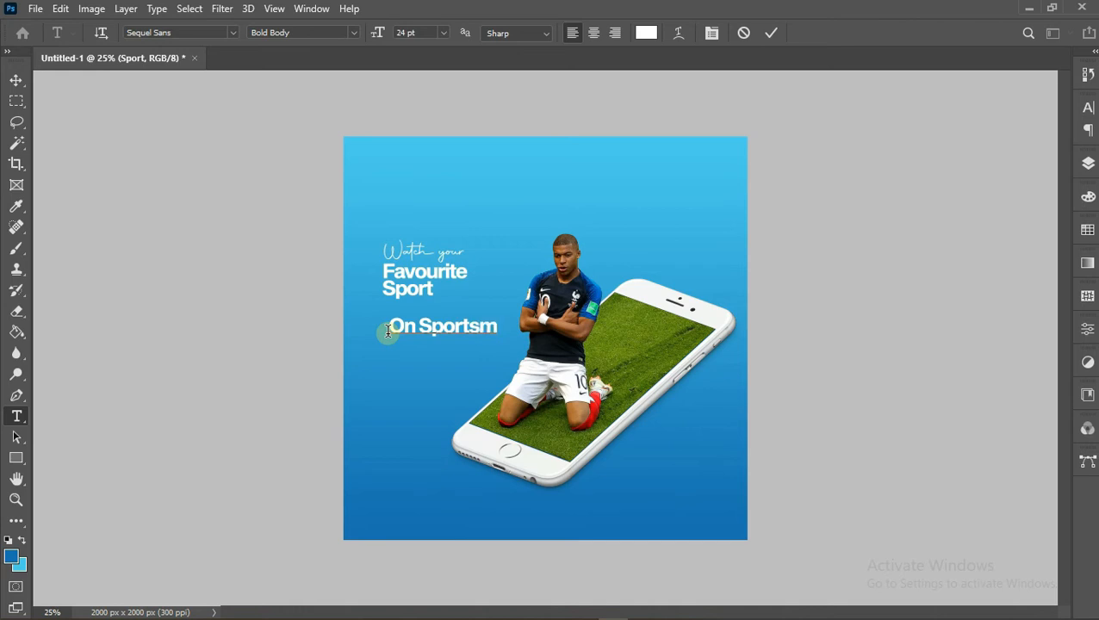
pyautogui.write('obile.ng')
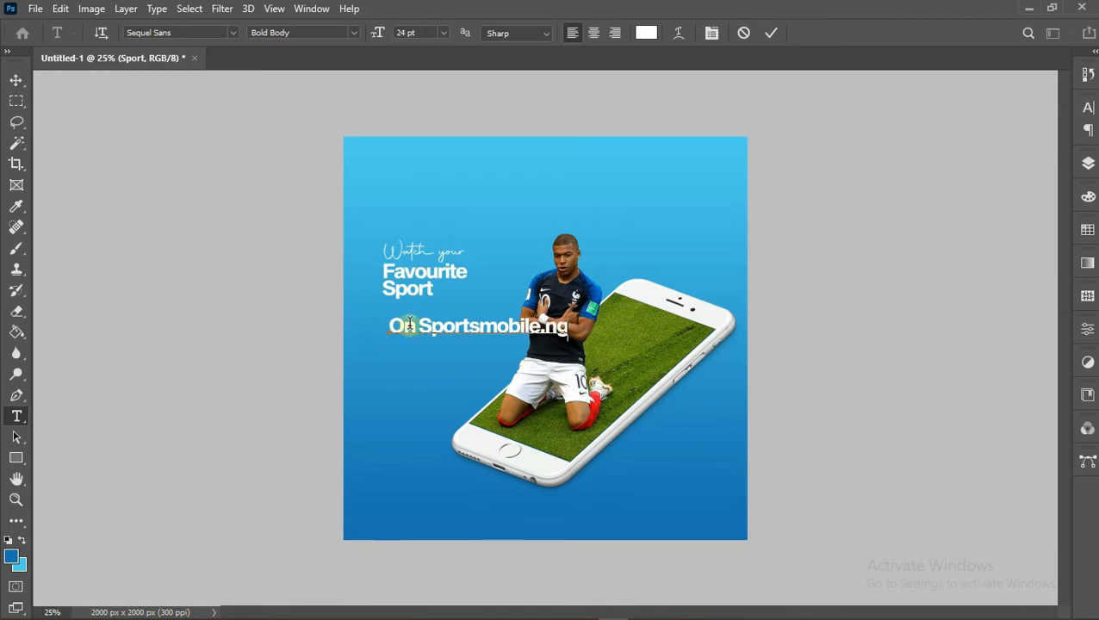
# Reduce the "On Sportsmobile.ng" text to 10 pt and place it directly beneath "Sport", aligned with its left edge
pyautogui.rightClick(439, 330)
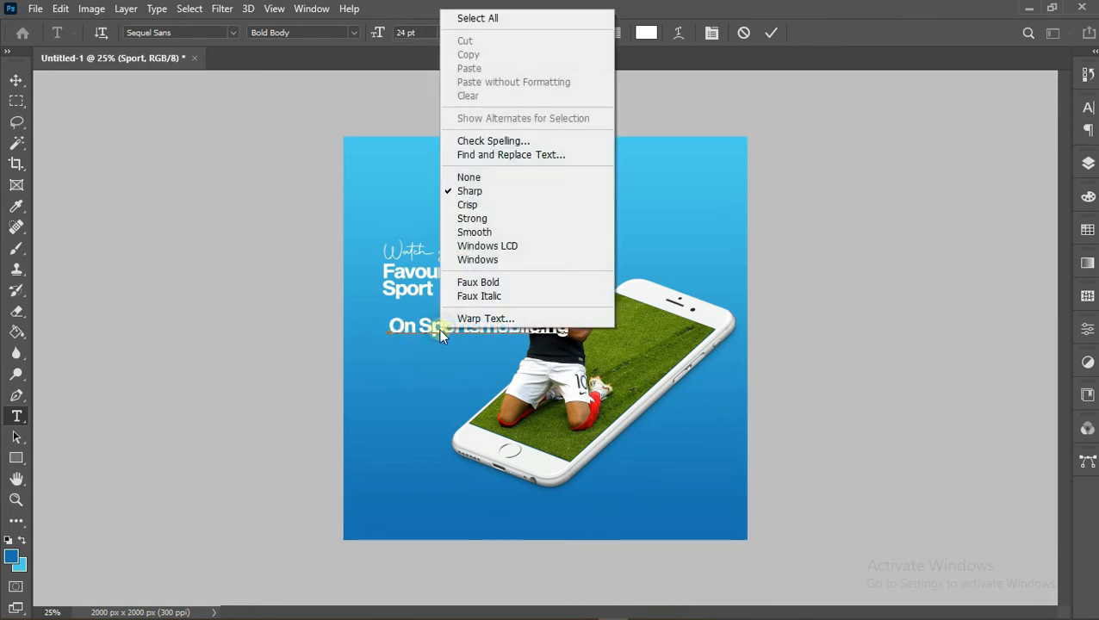
pyautogui.click(471, 19)
pyautogui.click(442, 32)
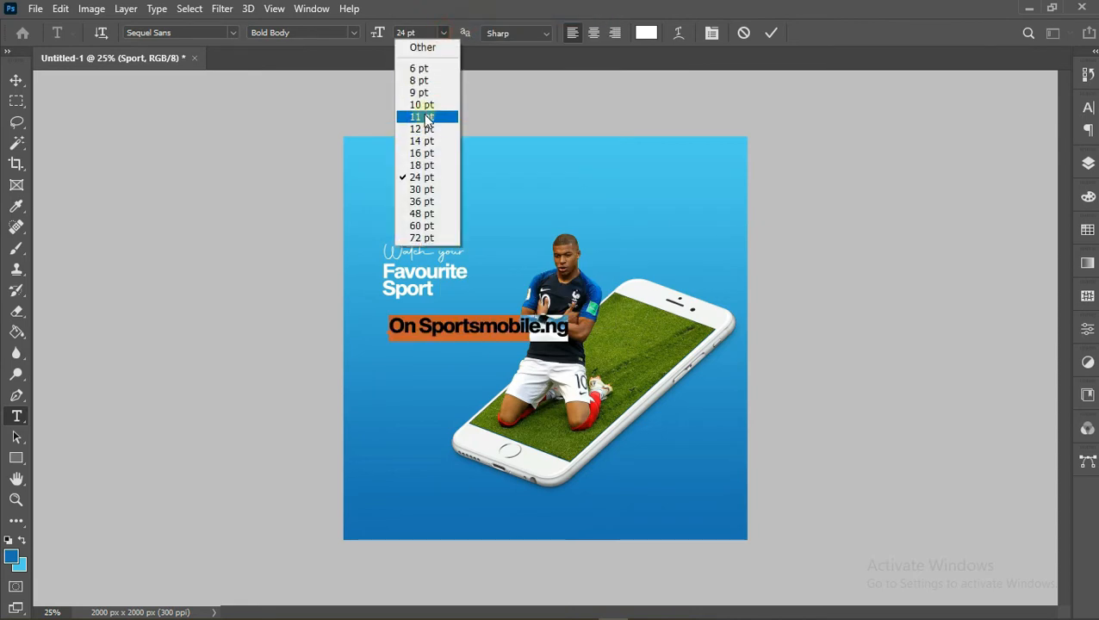
pyautogui.click(421, 105)
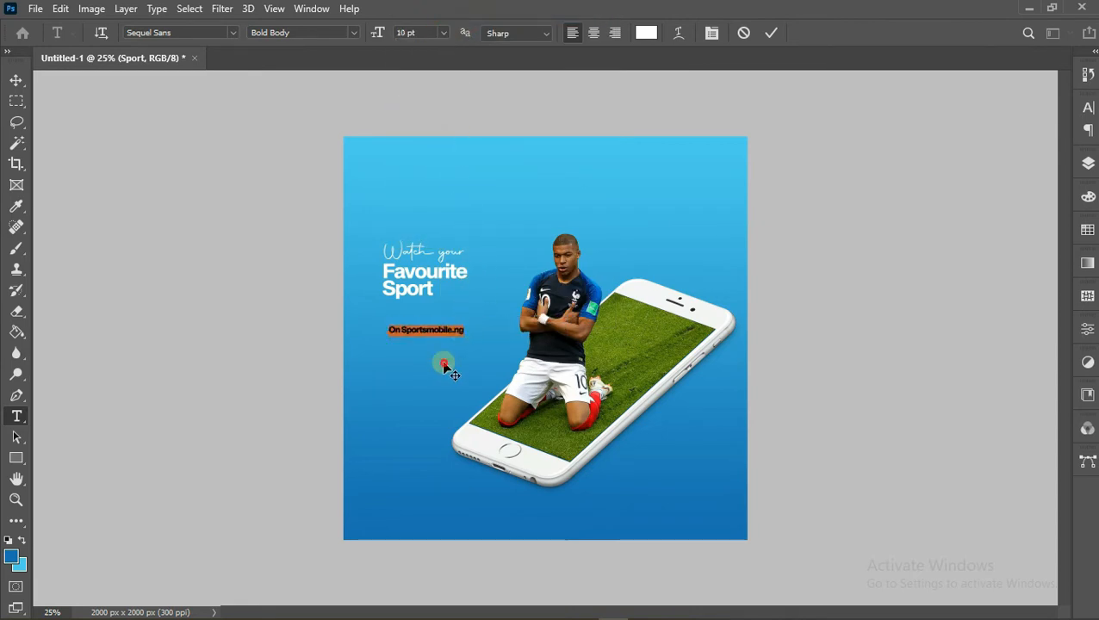
pyautogui.moveTo(445, 365); pyautogui.dragTo(438, 341)
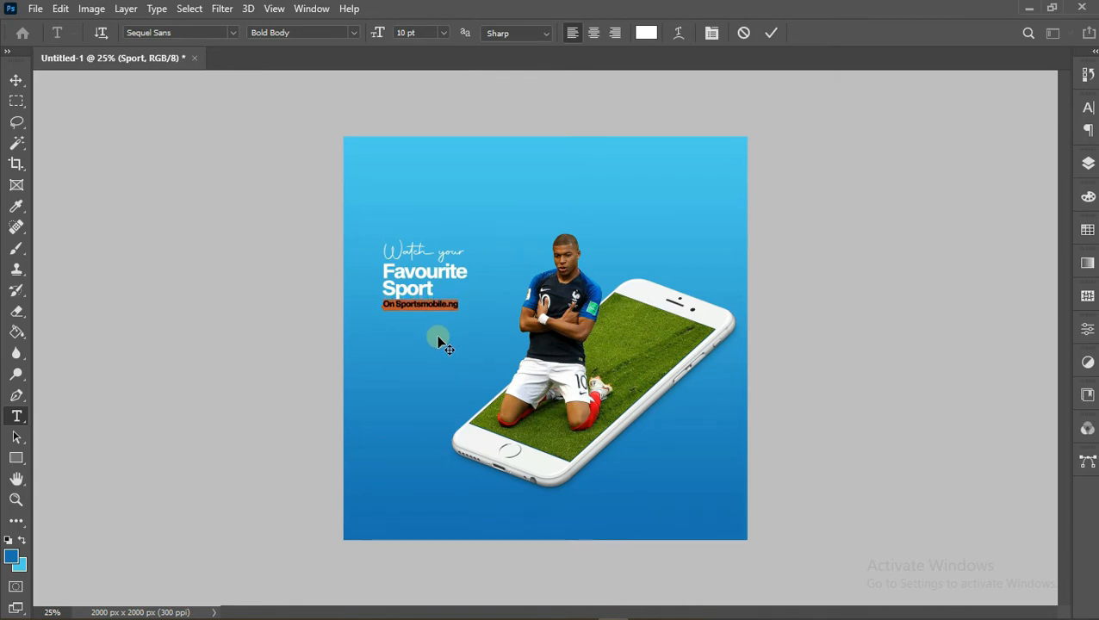
pyautogui.click(775, 33)
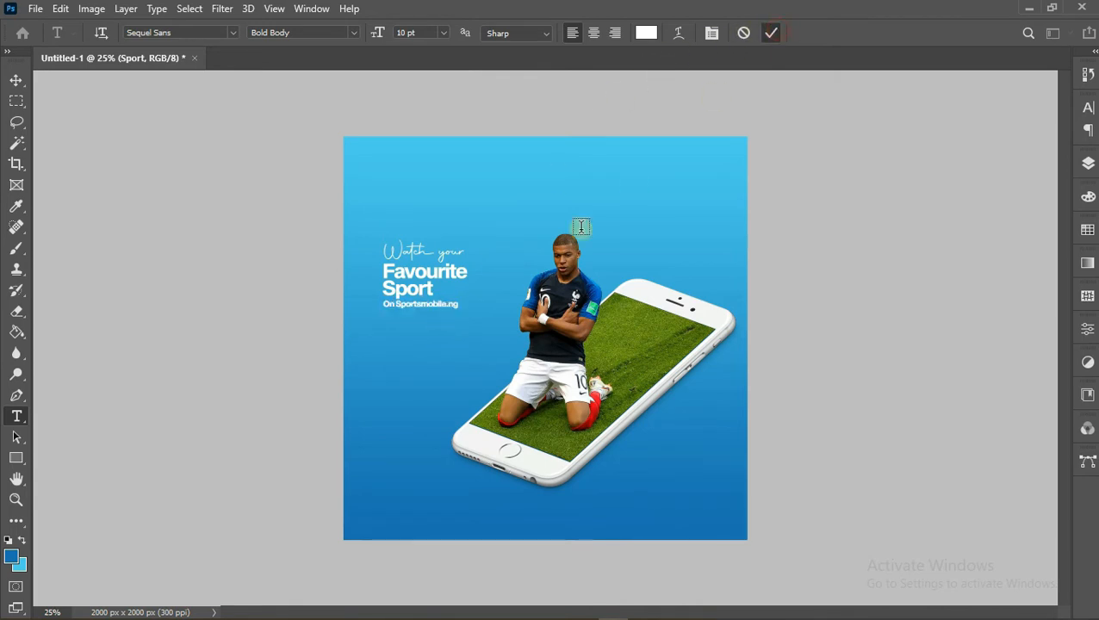
pyautogui.click(16, 80)
pyautogui.moveTo(422, 311); pyautogui.dragTo(416, 314)
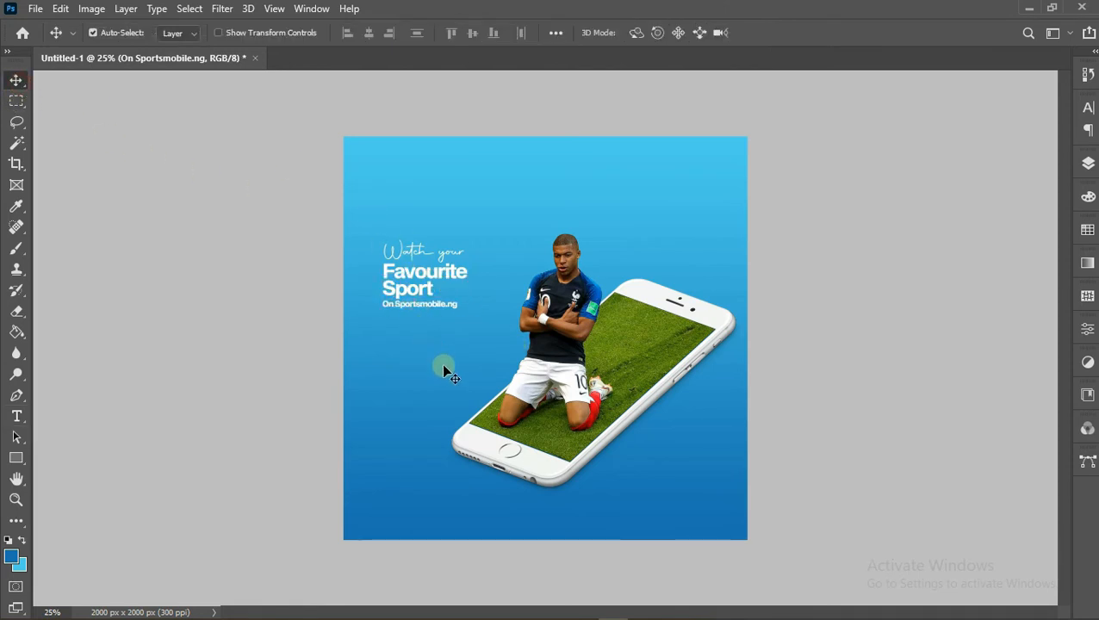
pyautogui.press('Down')
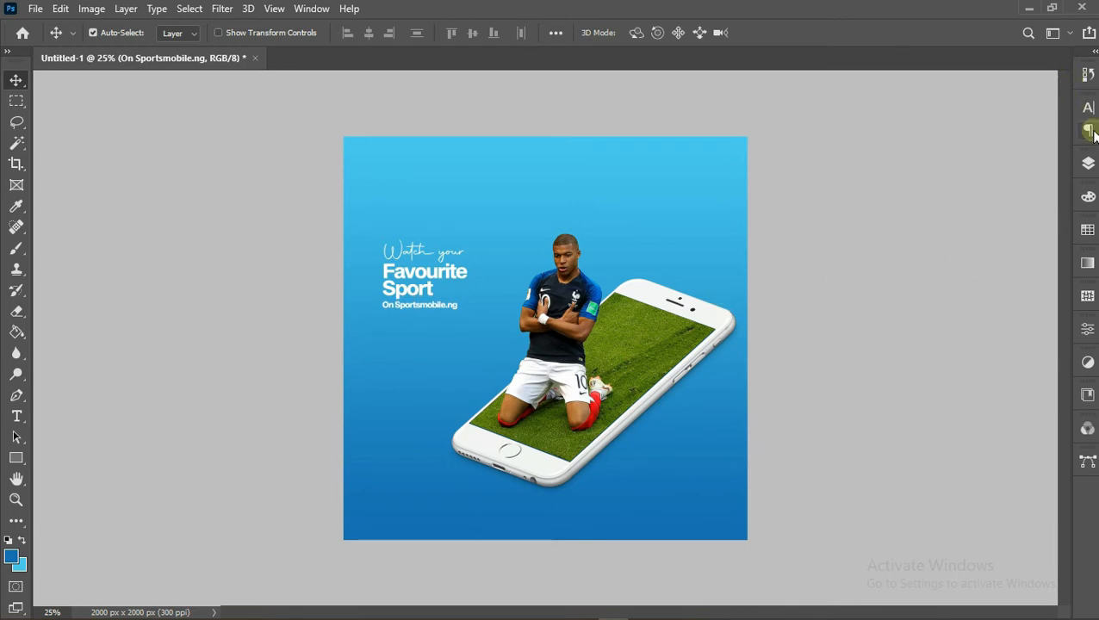
# Group the four text layers "On Sportsmobile.ng", "Sport", "Favourite" and "Watch your"
pyautogui.click(1089, 163)
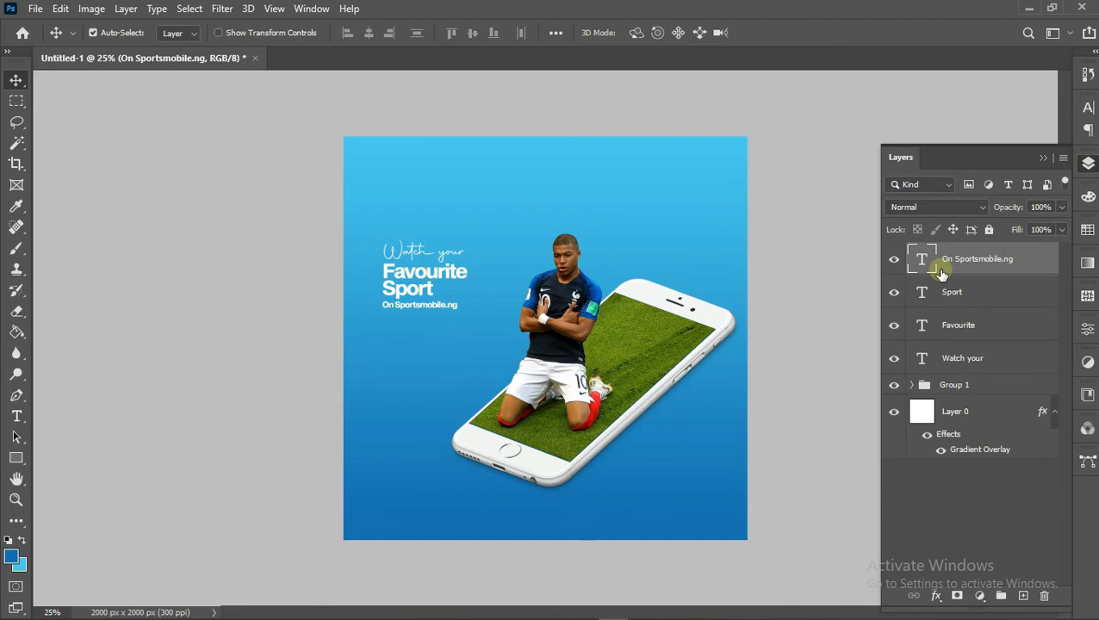
pyautogui.keyDown('ctrl'); pyautogui.click(945, 295); pyautogui.keyUp('ctrl')
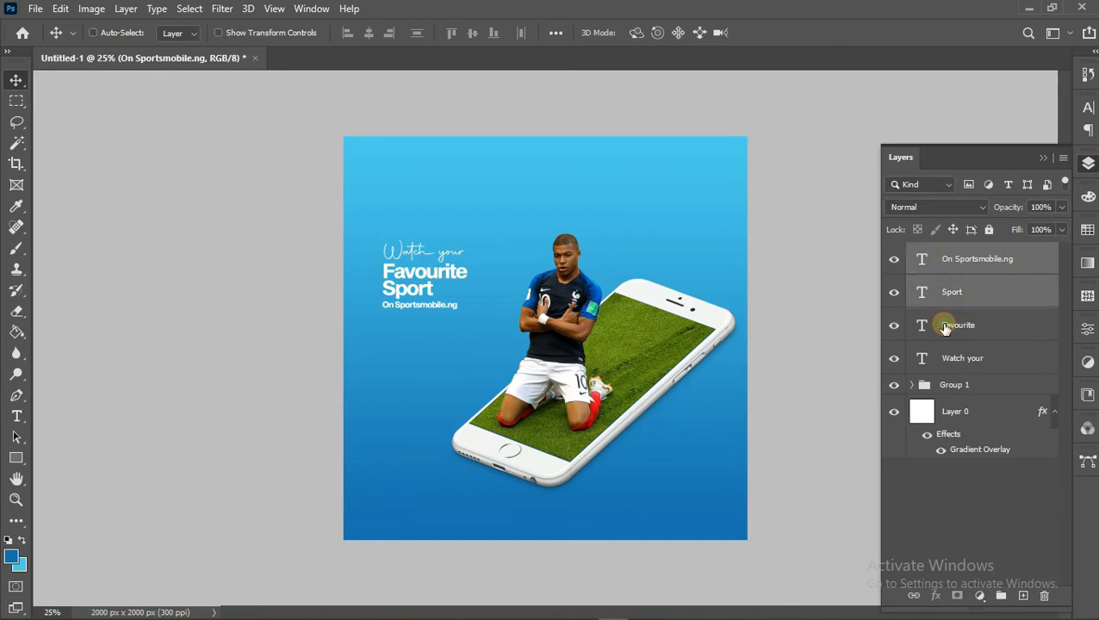
pyautogui.keyDown('ctrl'); pyautogui.click(945, 327); pyautogui.keyUp('ctrl')
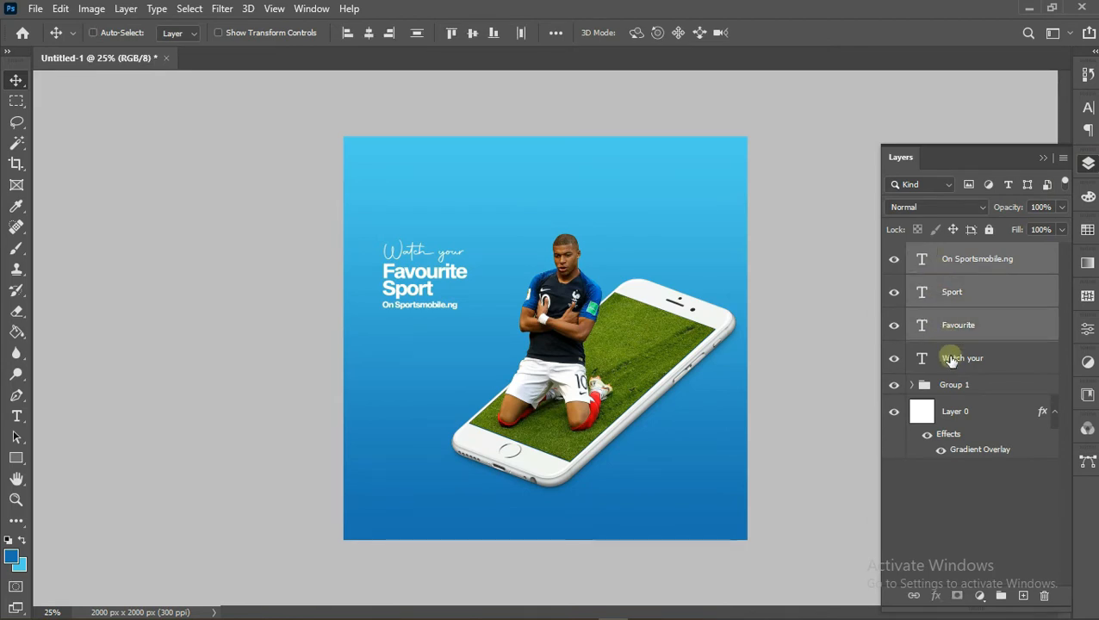
pyautogui.keyDown('ctrl'); pyautogui.click(951, 360); pyautogui.keyUp('ctrl')
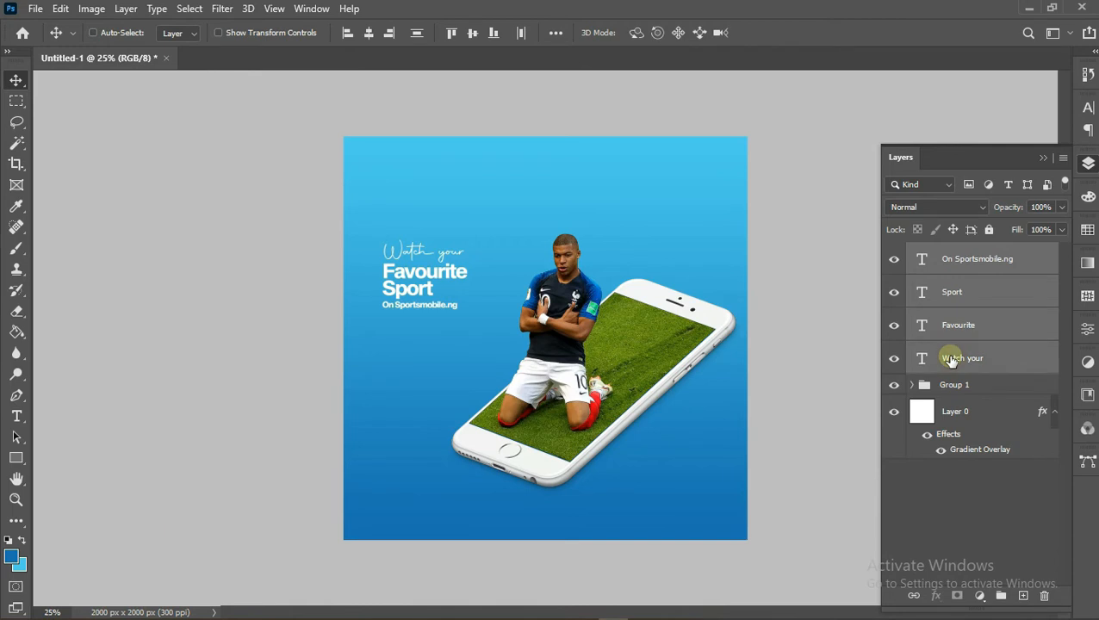
pyautogui.hotkey('ctrl', 'g')
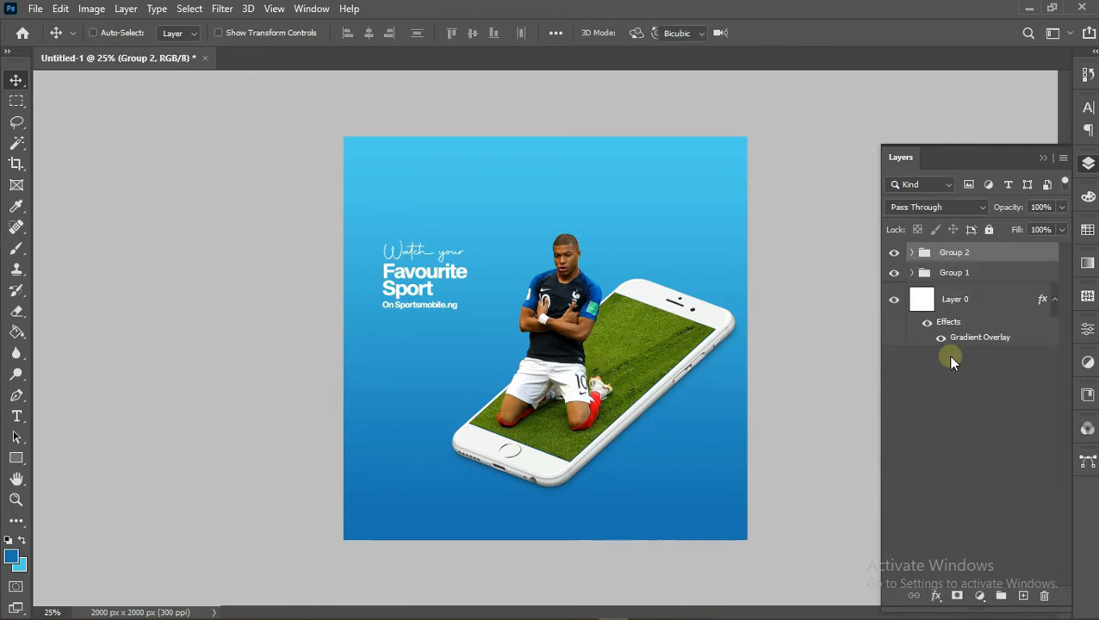
# Scale the text group up proportionally to about 160% and nudge it about 20 px to the left
pyautogui.hotkey('ctrl', 't')
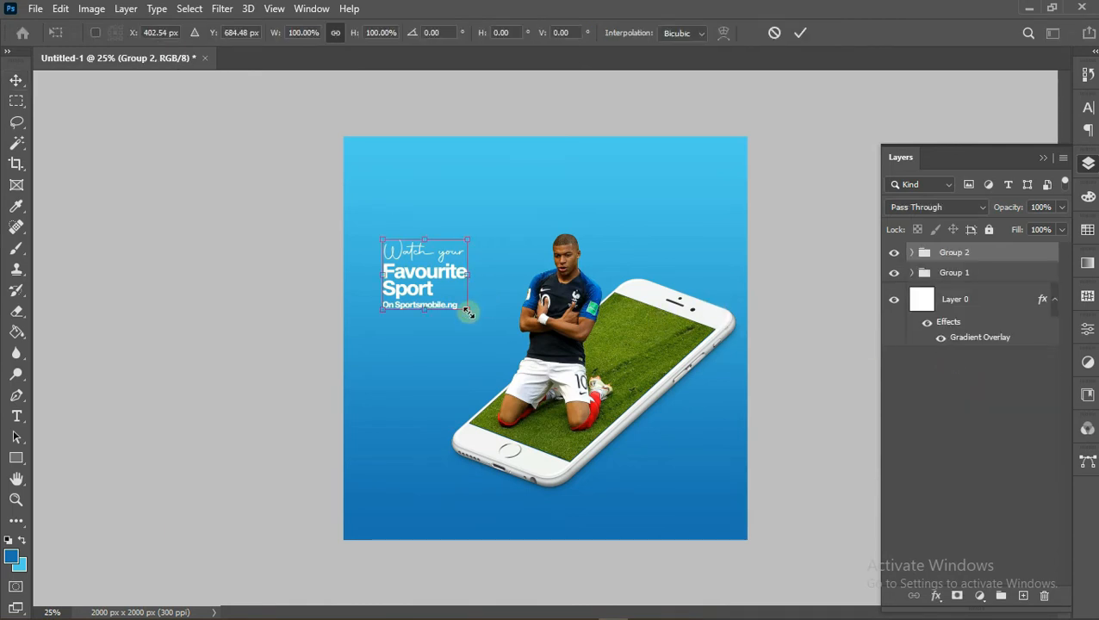
pyautogui.moveTo(468, 308); pyautogui.dragTo(515, 360)
pyautogui.click(800, 33)
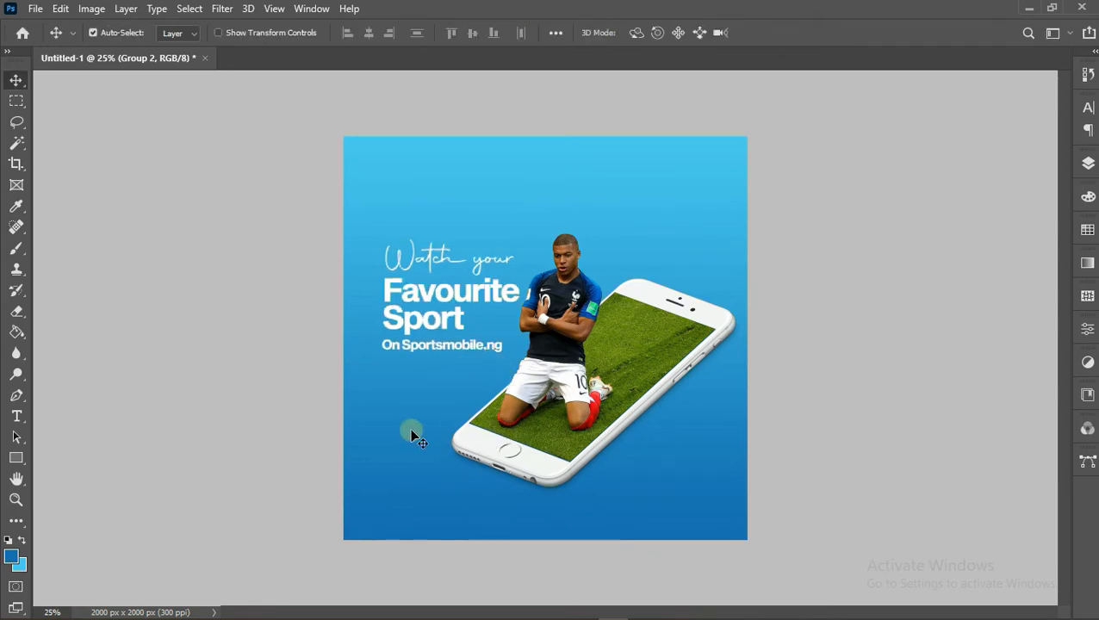
pyautogui.hotkey('shift', 'Left')
pyautogui.hotkey('shift', 'Left')
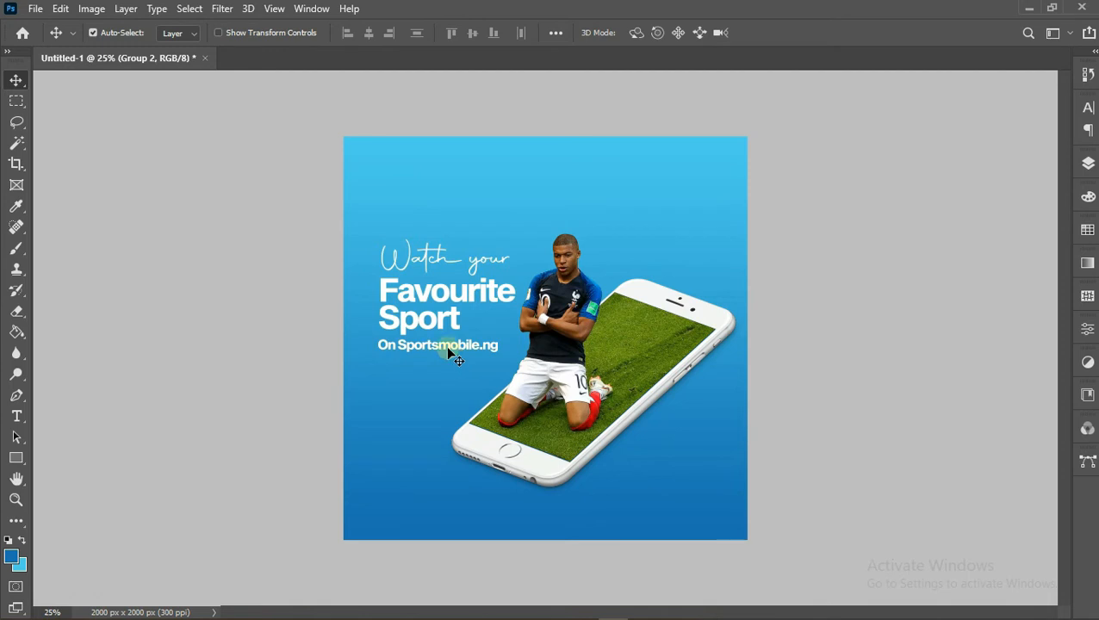
# Recolour only the words "Sportsmobile.ng" in the bottom text line to blue 003cff
pyautogui.doubleClick(448, 349)
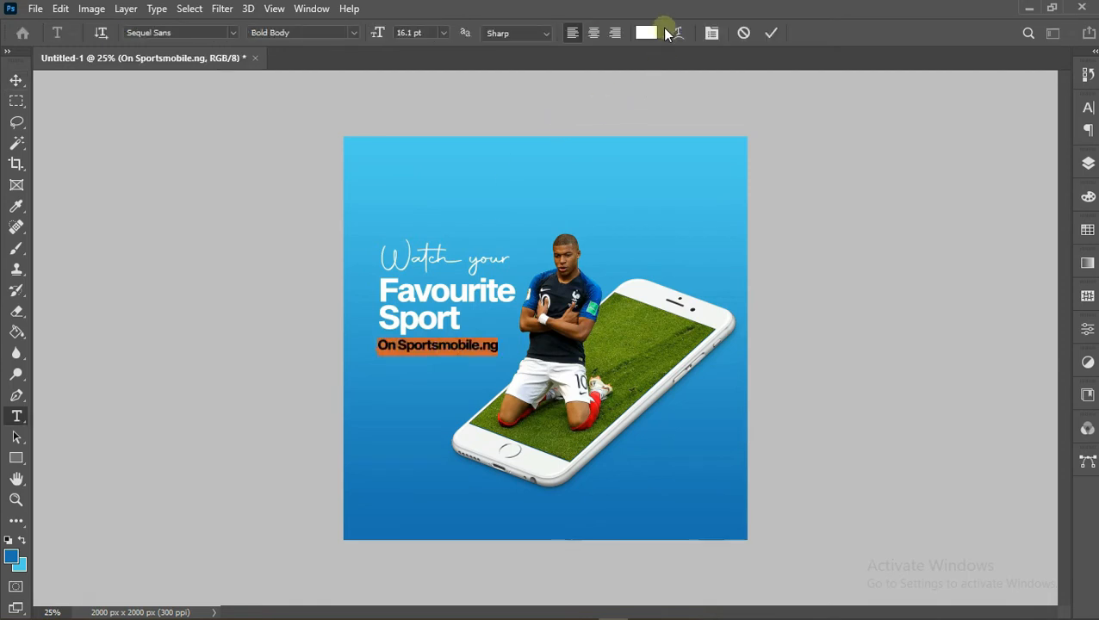
pyautogui.click(403, 346)
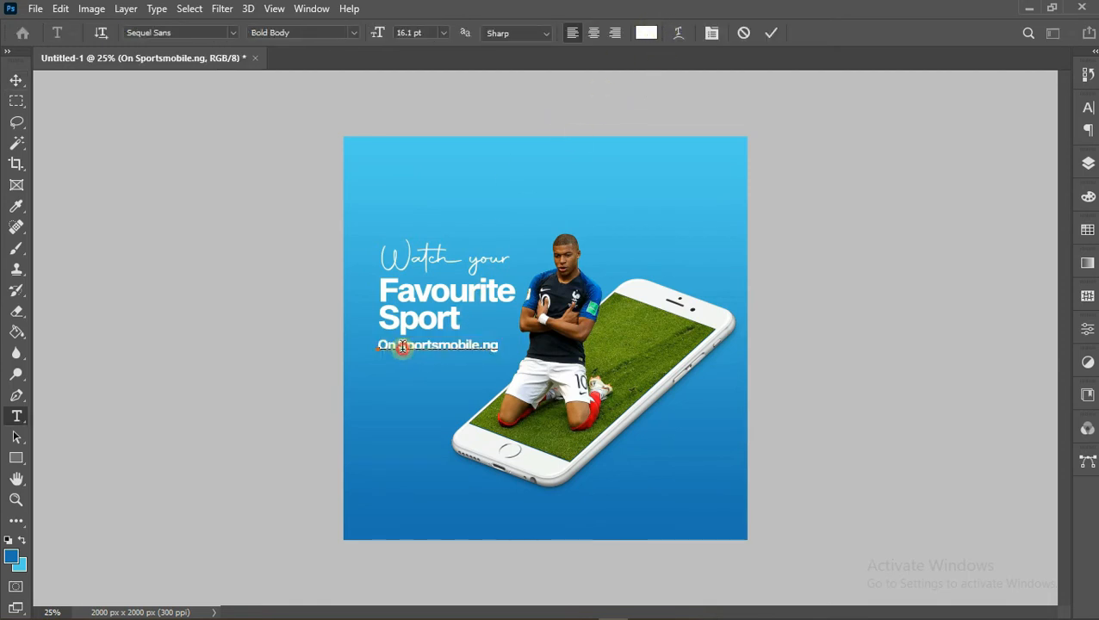
pyautogui.moveTo(402, 346); pyautogui.dragTo(504, 347)
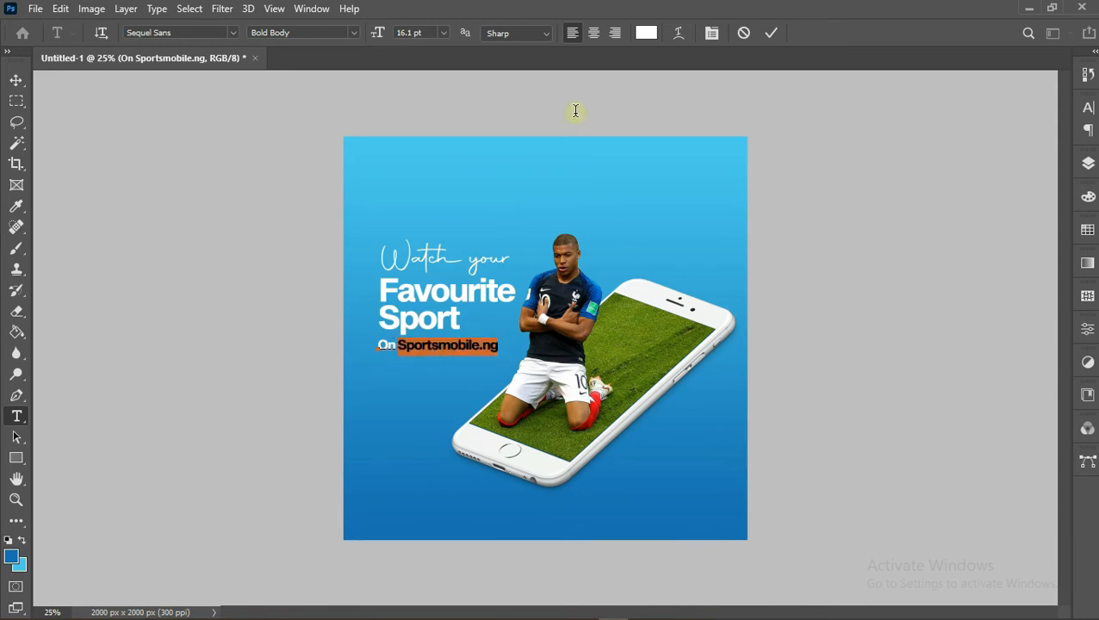
pyautogui.click(646, 33)
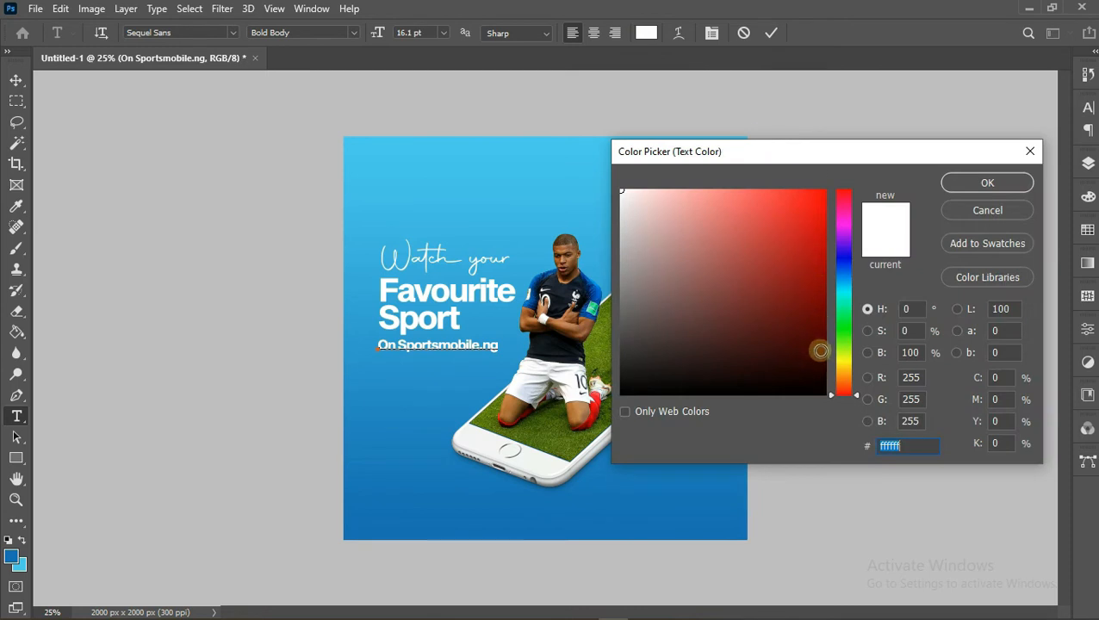
pyautogui.moveTo(844, 338); pyautogui.dragTo(844, 271)
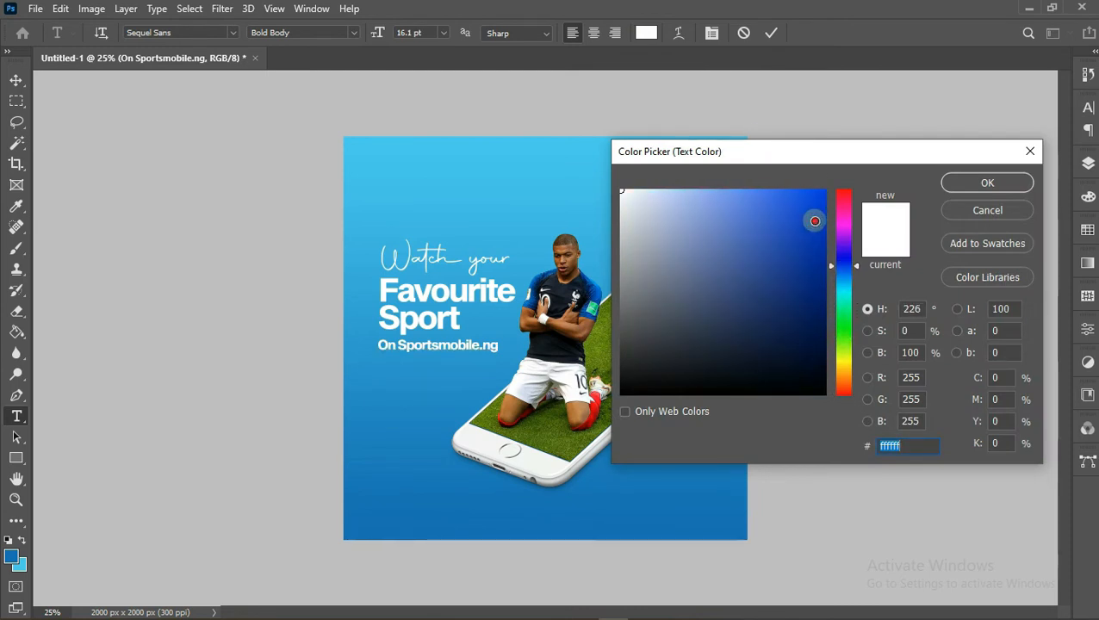
pyautogui.moveTo(815, 221); pyautogui.dragTo(836, 173)
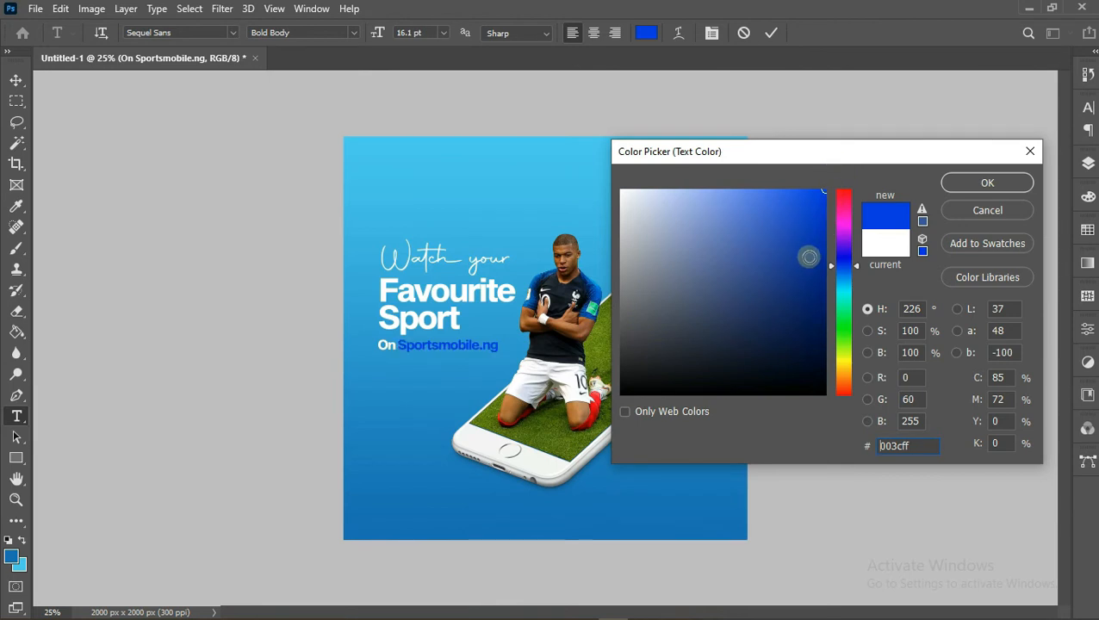
pyautogui.click(962, 184)
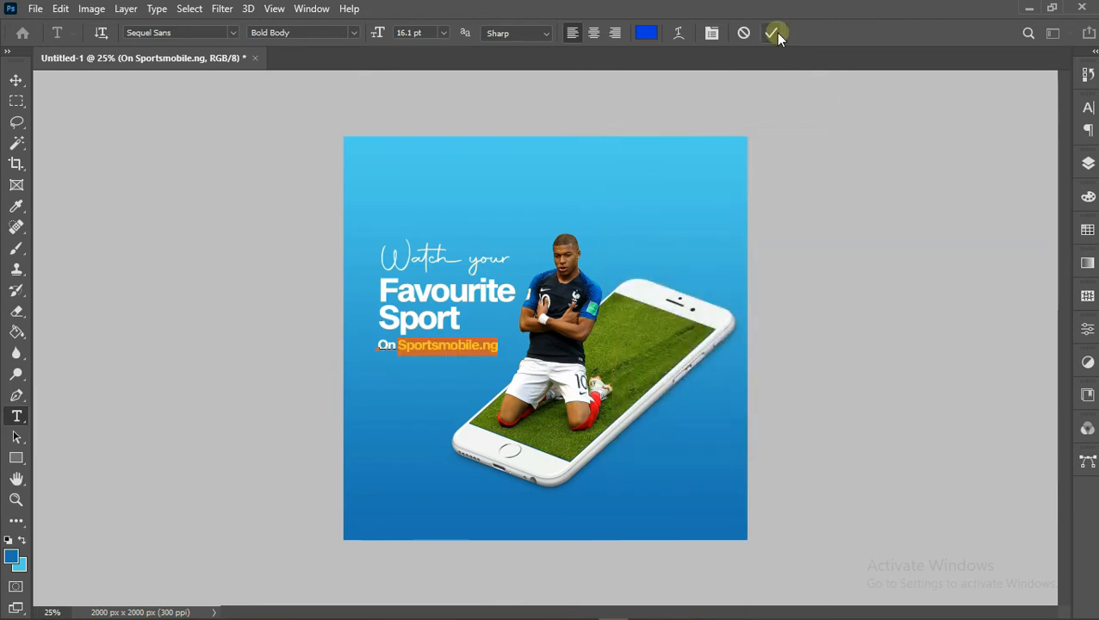
pyautogui.click(773, 32)
pyautogui.press('v')
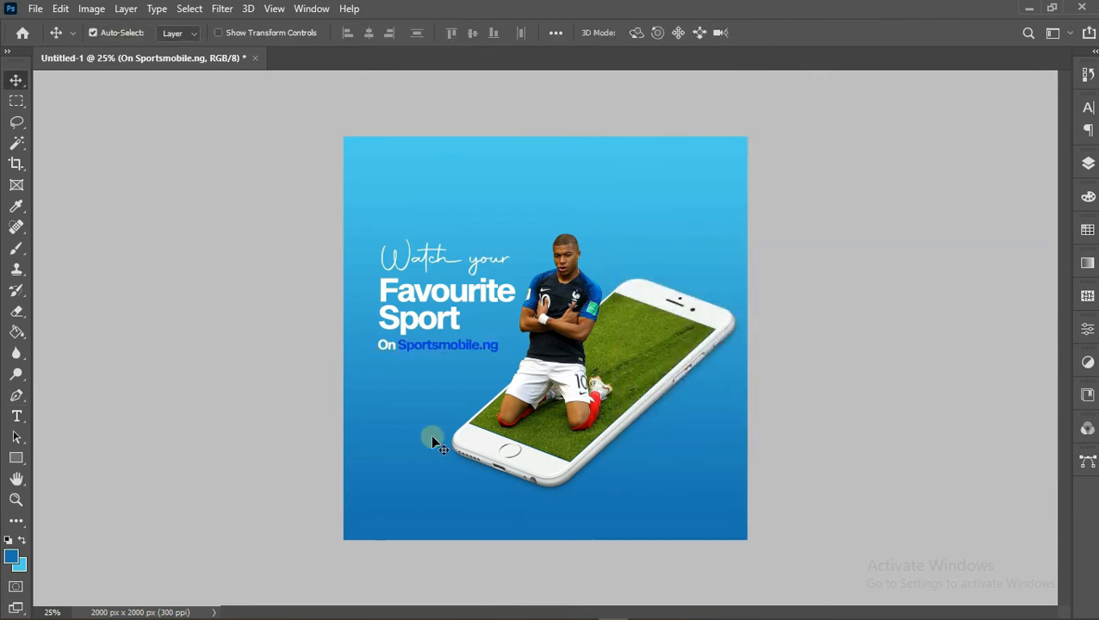
# Change the capital S of the web address to lowercase so the line reads "On sportsmobile.ng"
pyautogui.click(17, 416)
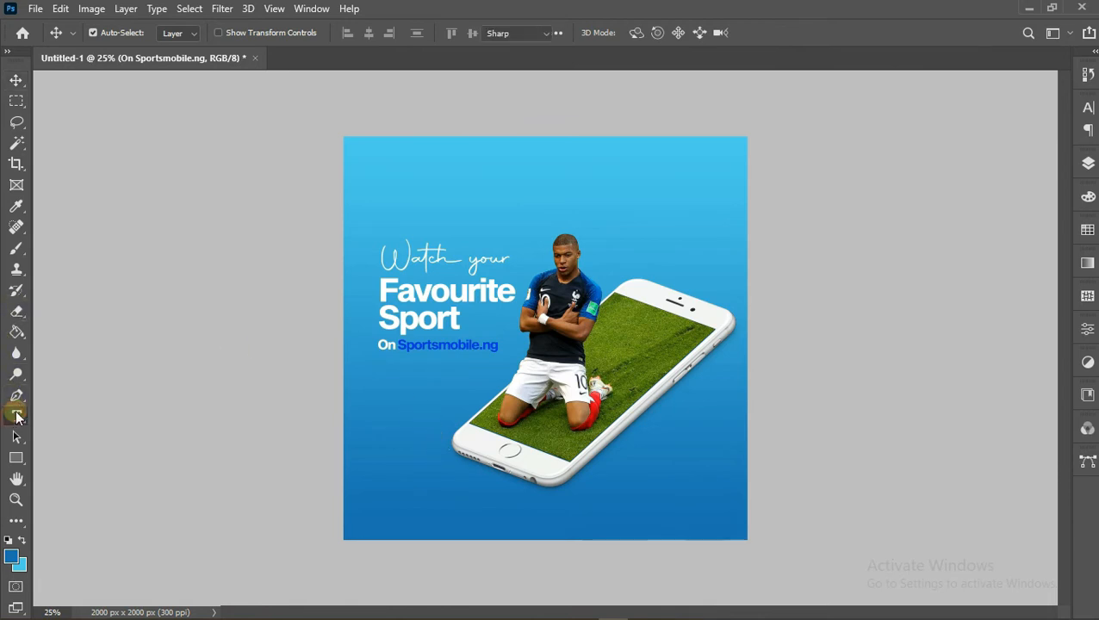
pyautogui.click(435, 345)
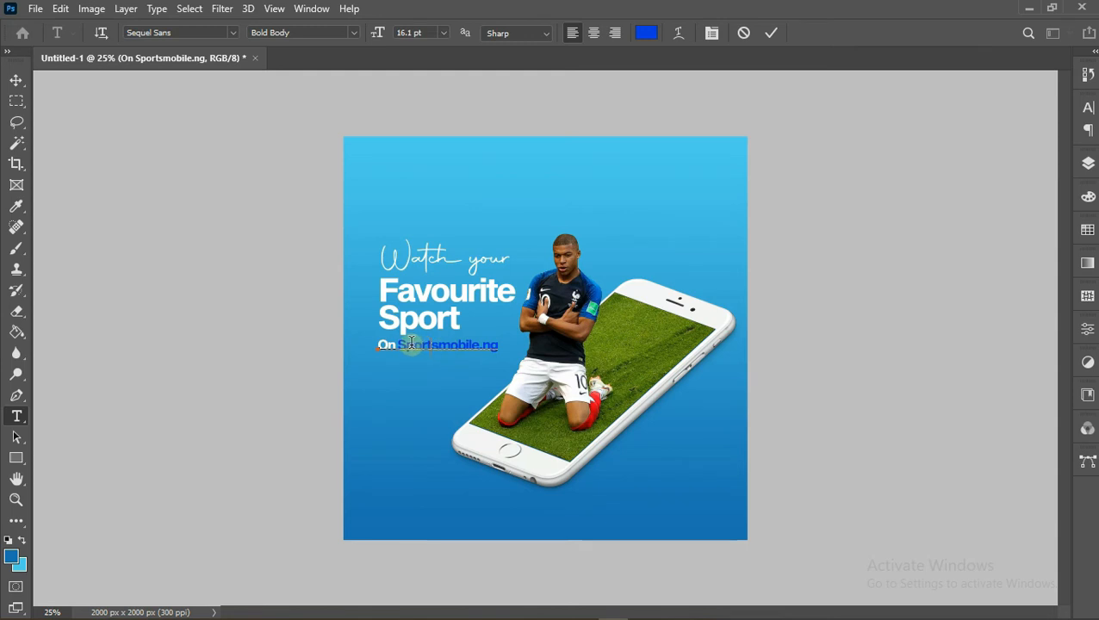
pyautogui.click(403, 348)
pyautogui.press('Delete')
pyautogui.write('s')
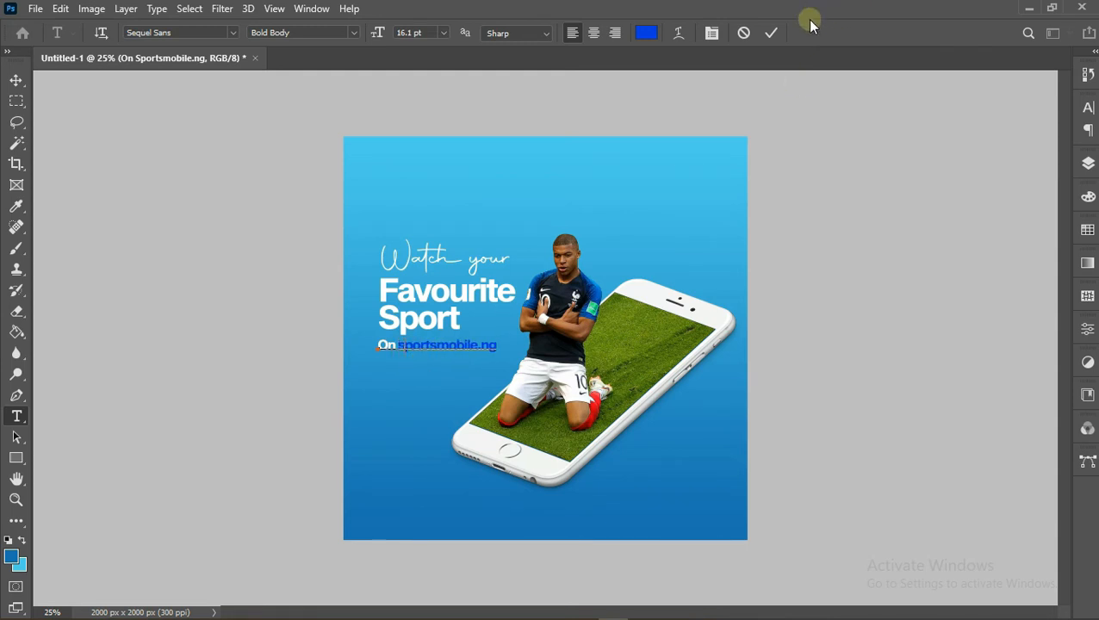
pyautogui.click(775, 32)
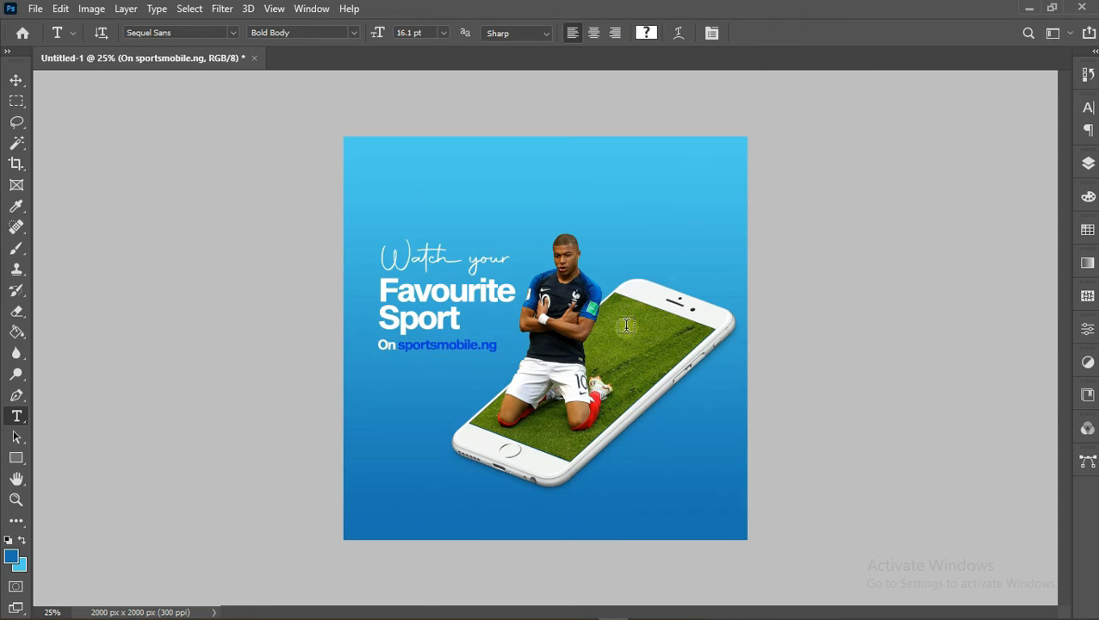
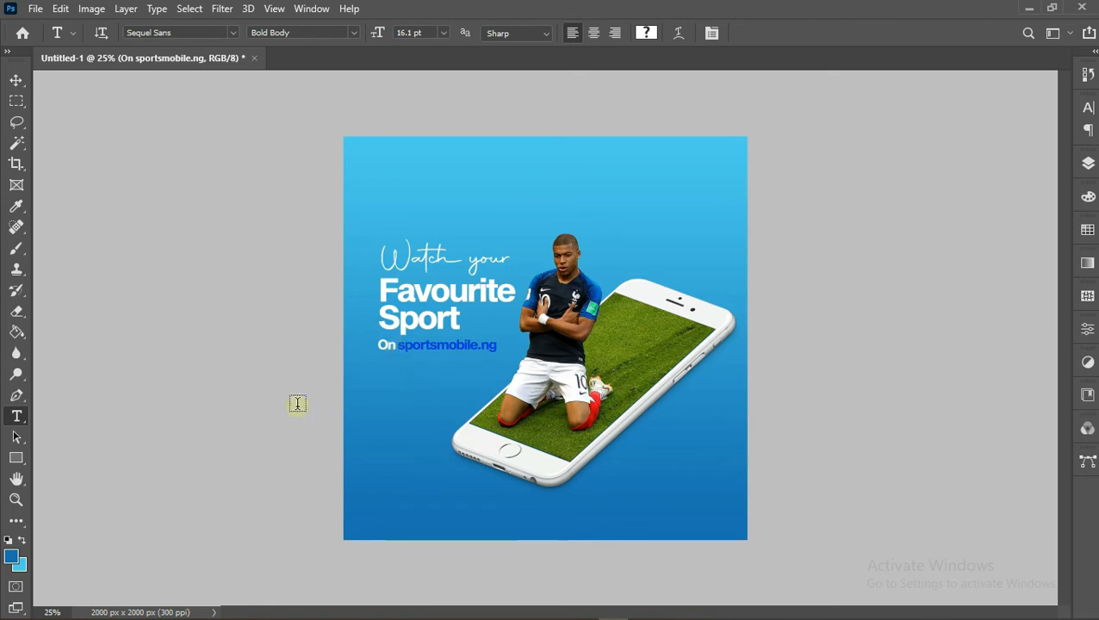
# Add a text line below the phone, near the canvas's lower-left corner, reading "Sportsmobile.ng" and "Sportsmobile Nigeria" with a gap between them
pyautogui.click(15, 500)
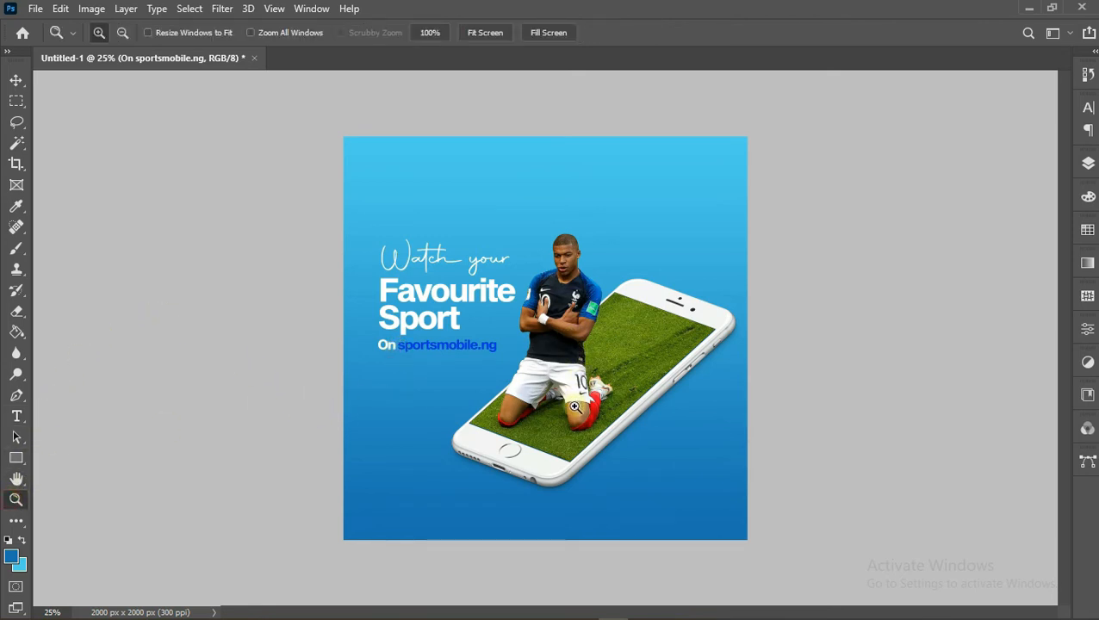
pyautogui.click(549, 454)
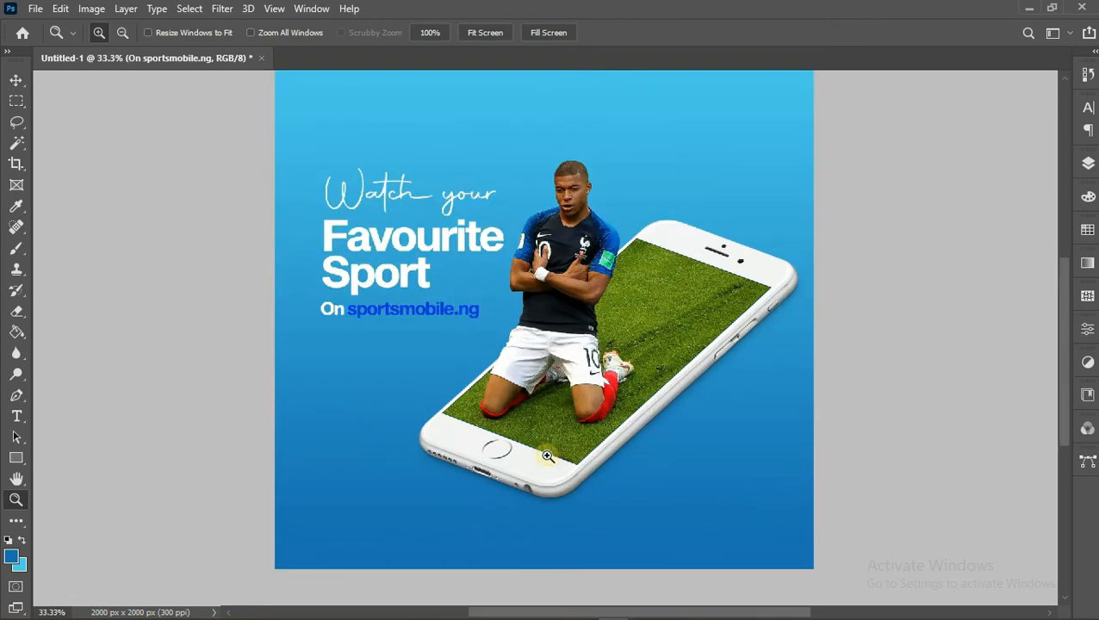
pyautogui.click(548, 451)
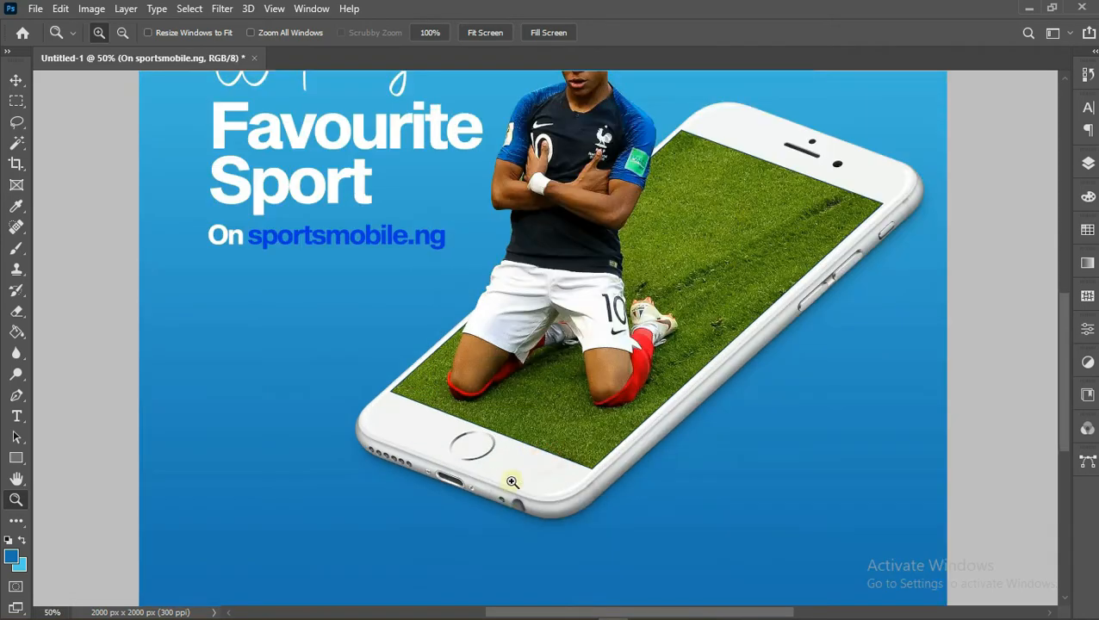
pyautogui.click(16, 480)
pyautogui.moveTo(287, 484); pyautogui.dragTo(284, 397)
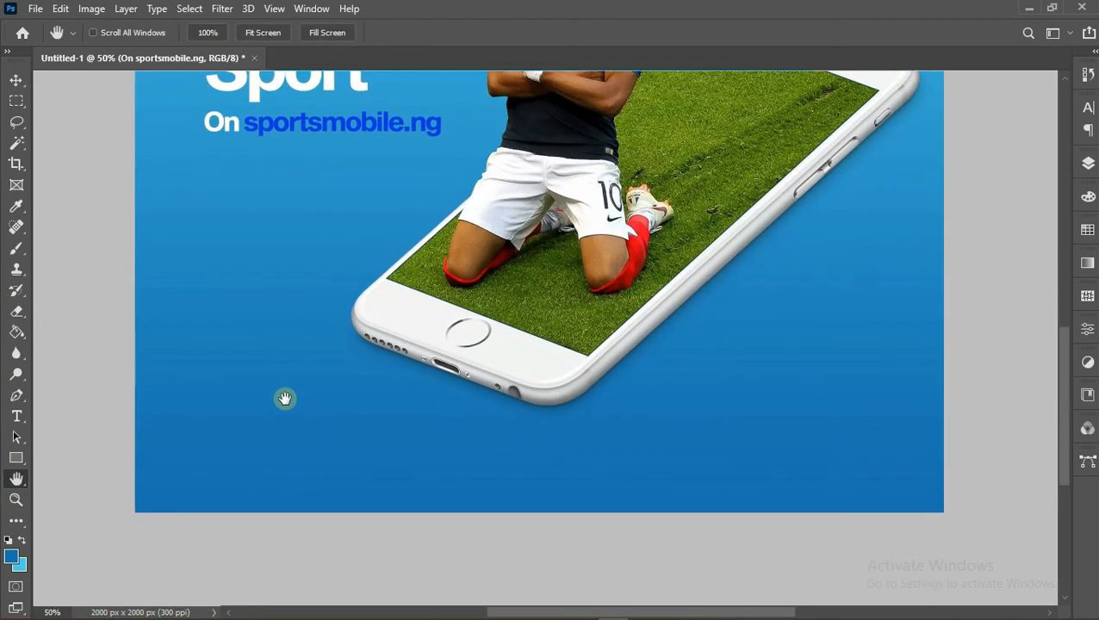
pyautogui.click(16, 417)
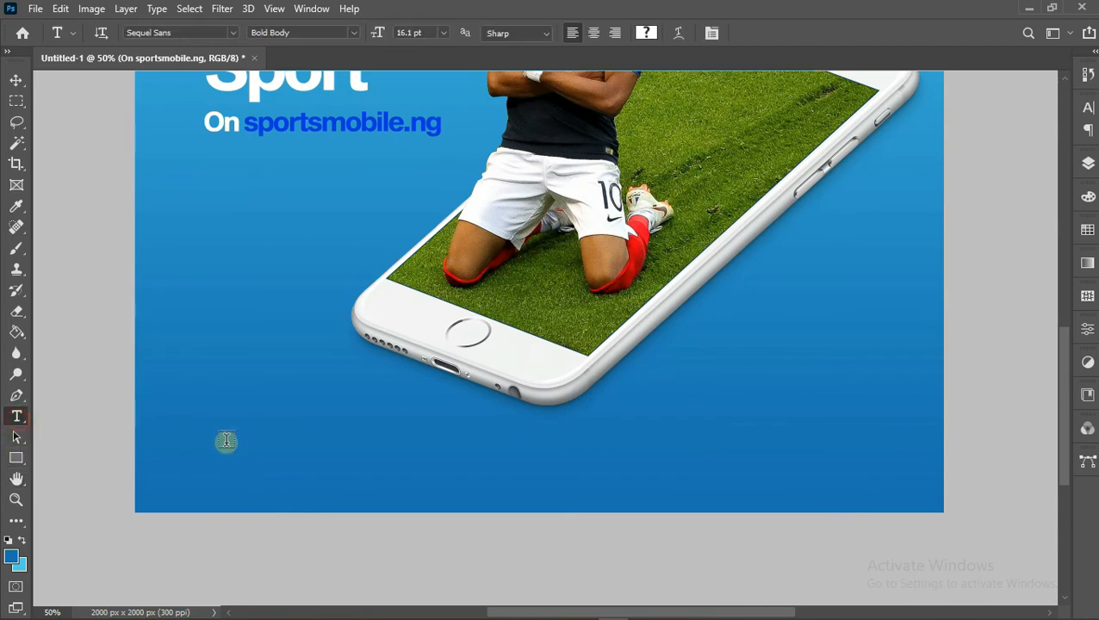
pyautogui.click(207, 461)
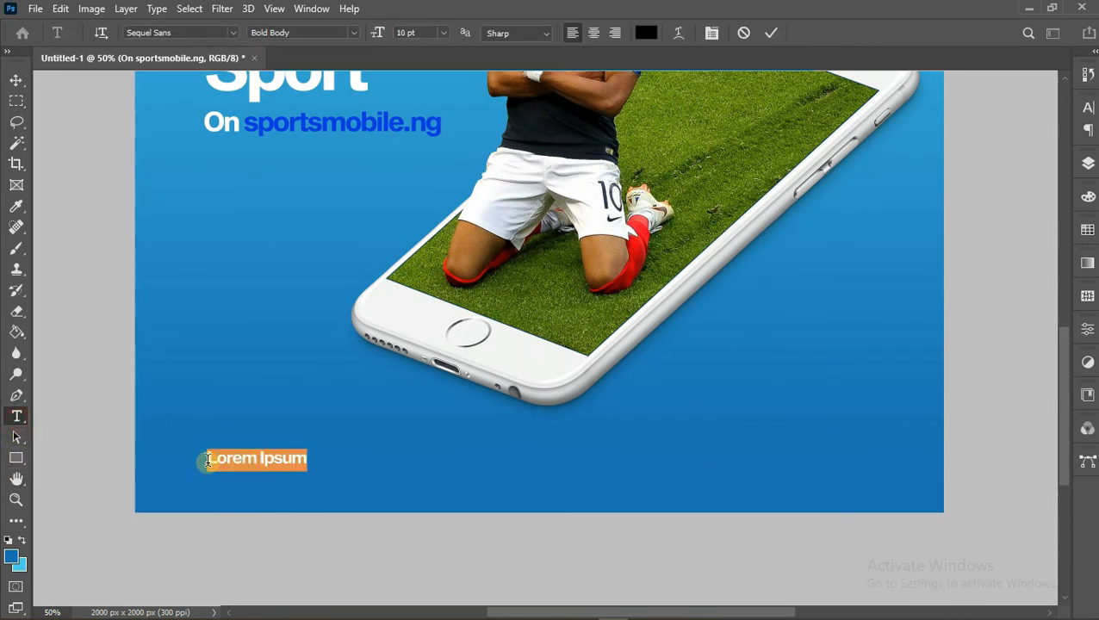
pyautogui.press('BackSpace')
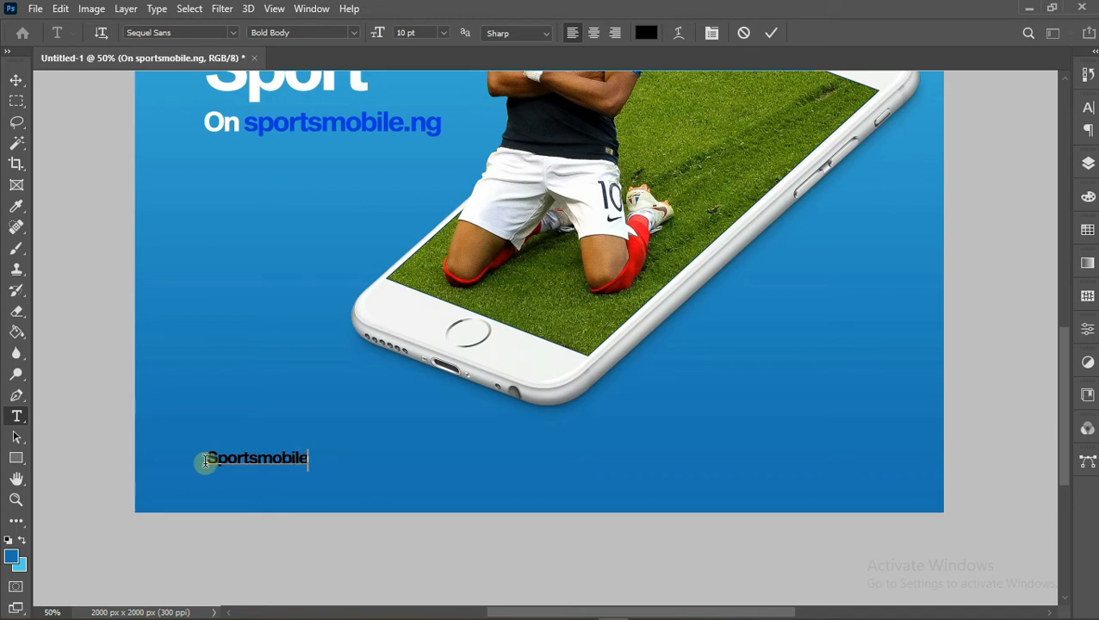
pyautogui.write('ng')
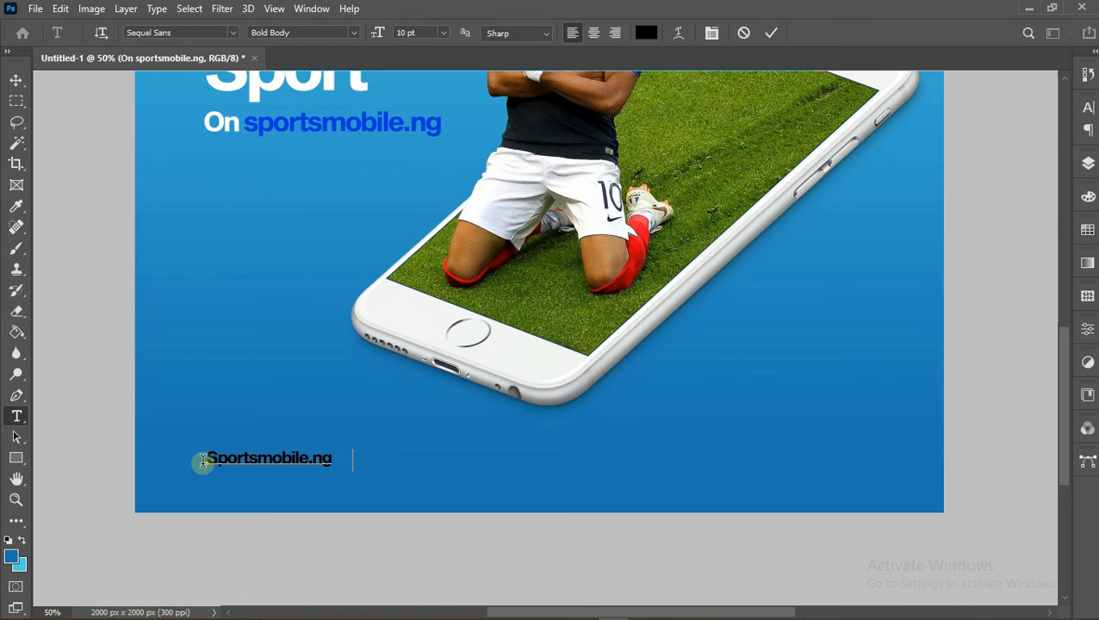
pyautogui.write('Sports')
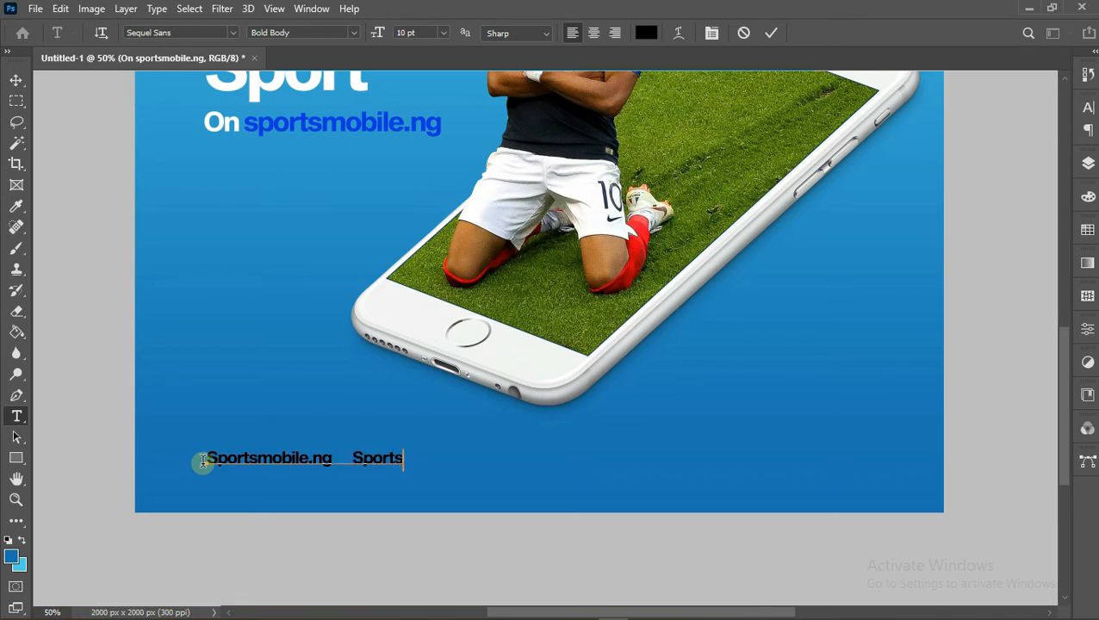
pyautogui.write('mobi')
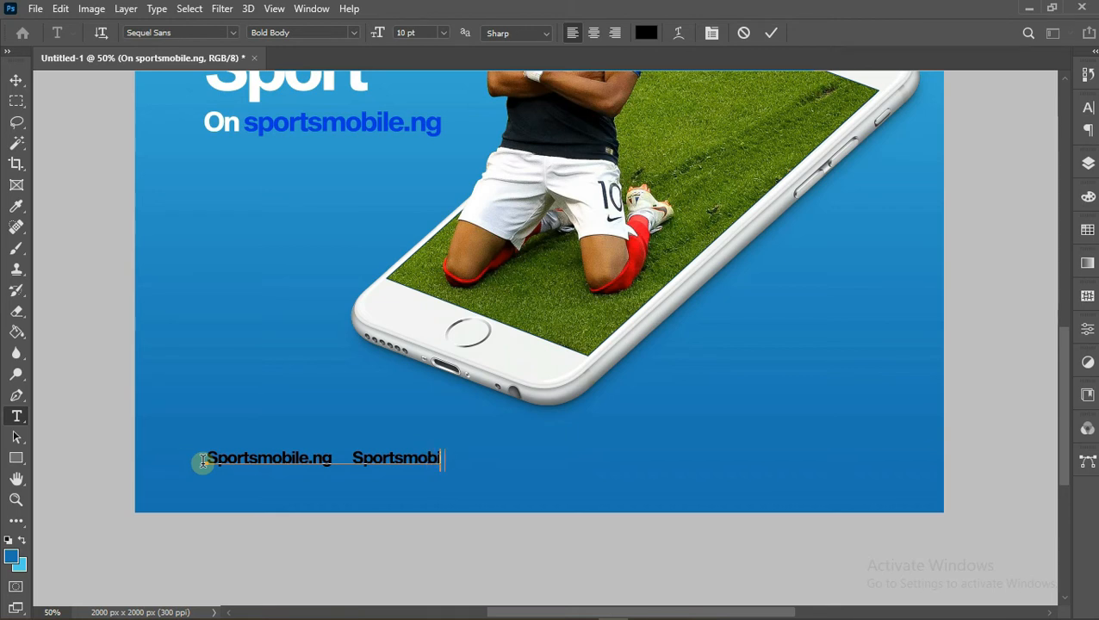
pyautogui.write('le')
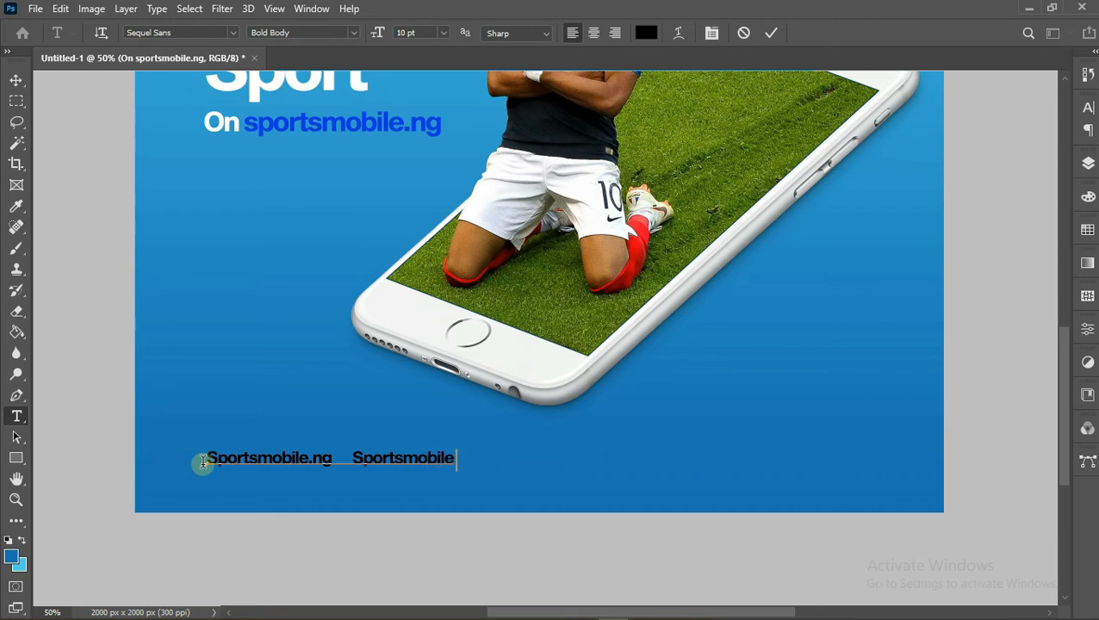
pyautogui.write(' Nigeria')
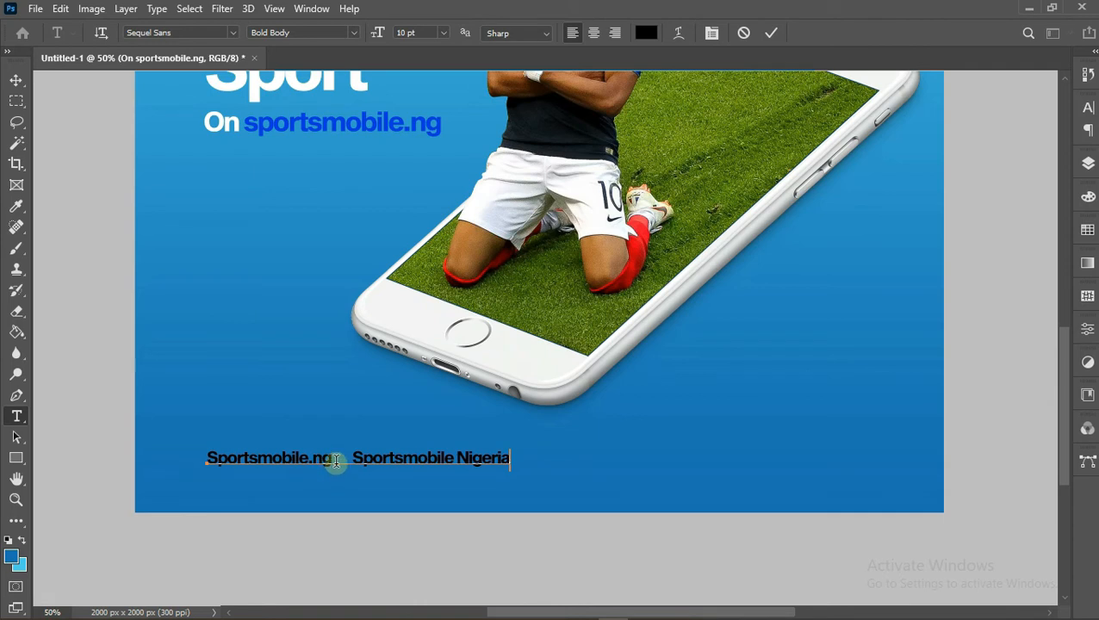
# Reorder the footer text so "Sportsmobile Nigeria" comes first, followed by a wide gap and "Sportsmobile.ng"
pyautogui.moveTo(334, 461); pyautogui.dragTo(207, 460)
pyautogui.hotkey('ctrl', 'c')
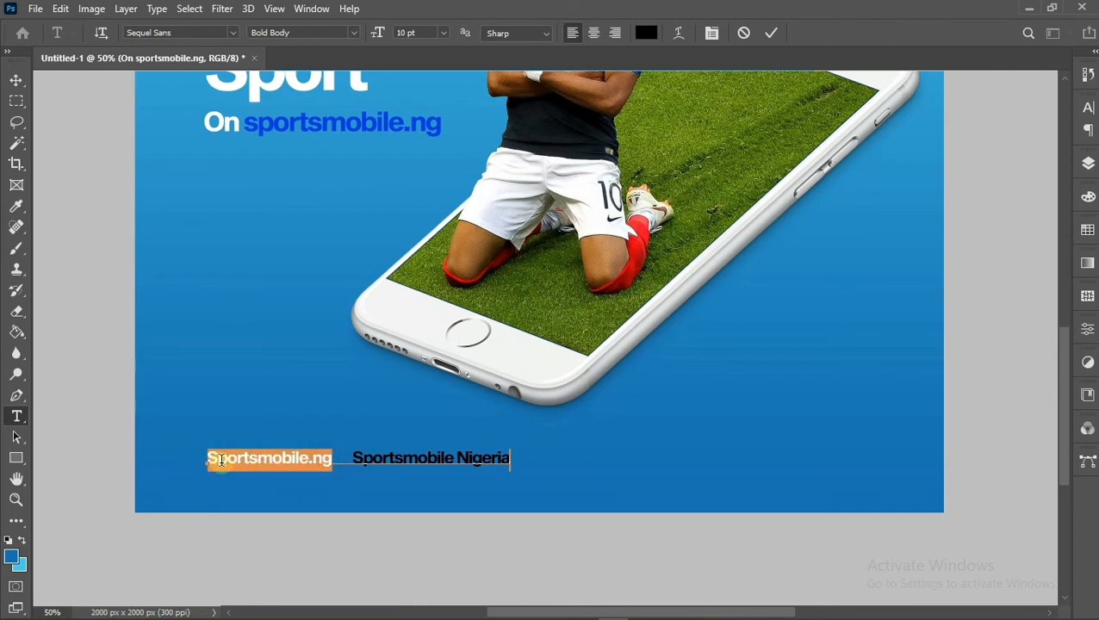
pyautogui.rightClick(222, 461)
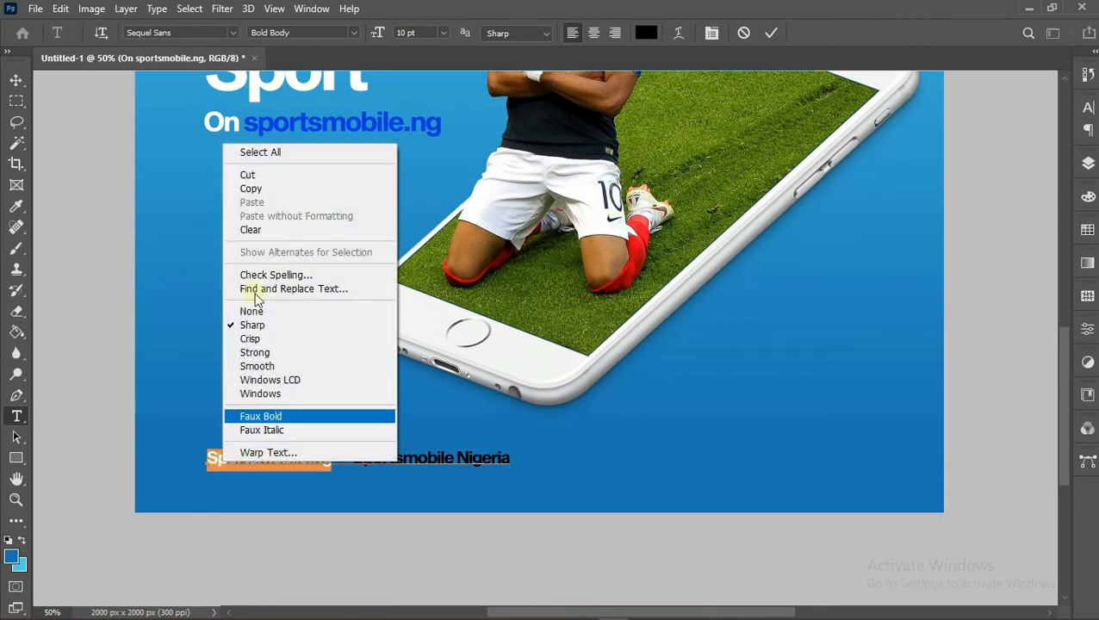
pyautogui.click(257, 185)
pyautogui.press('BackSpace')
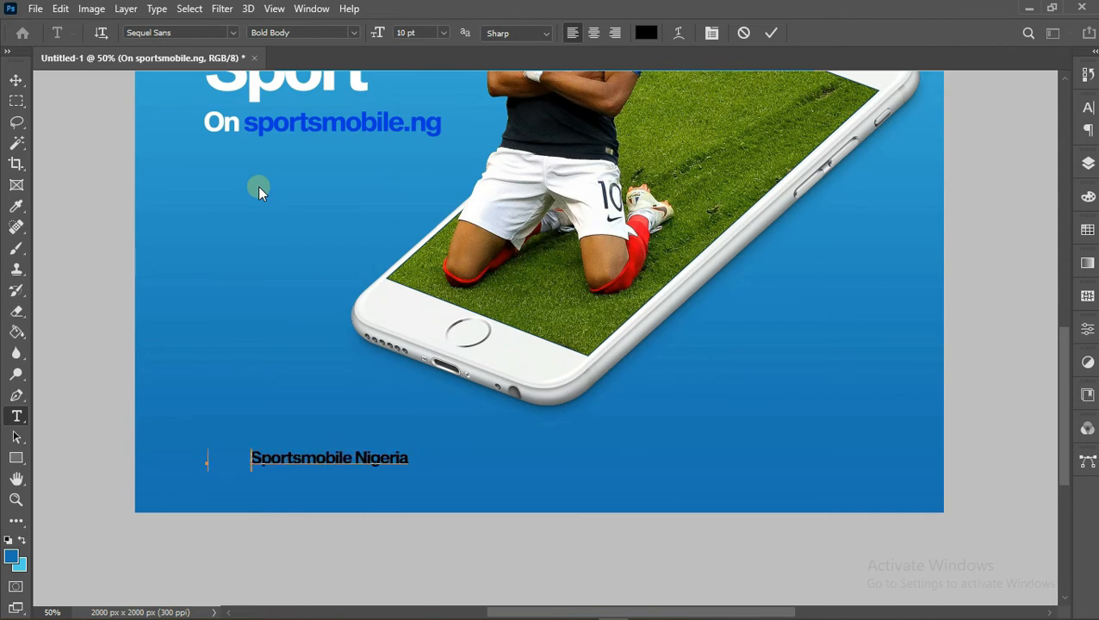
pyautogui.press('Delete')
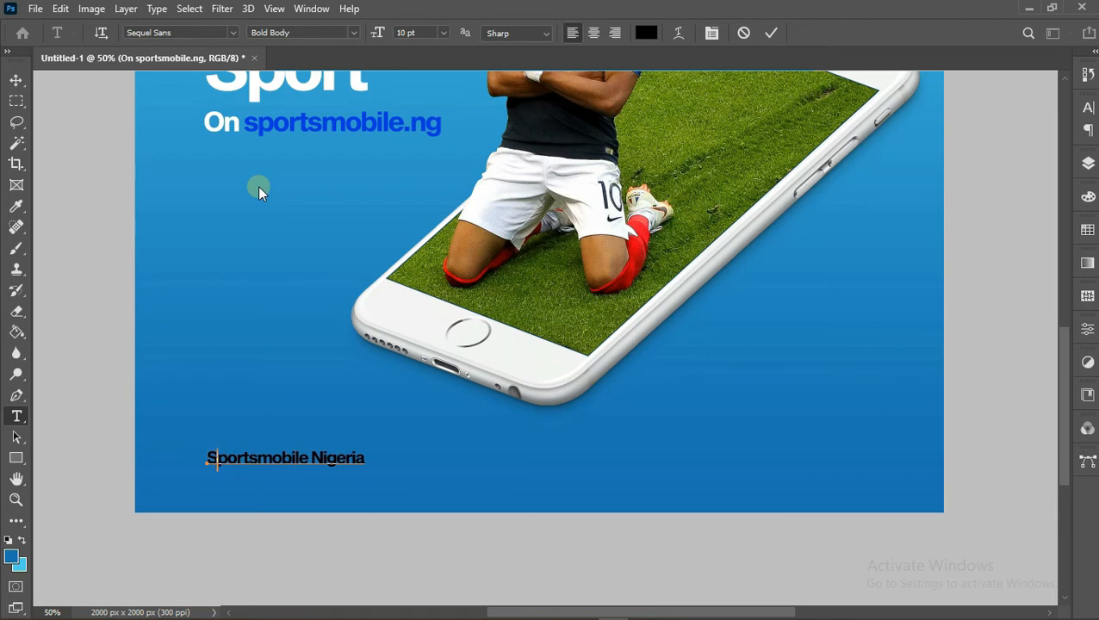
pyautogui.hotkey('ctrl', 'Right')
pyautogui.press('ctrl')
pyautogui.hotkey('ctrl', 'v')
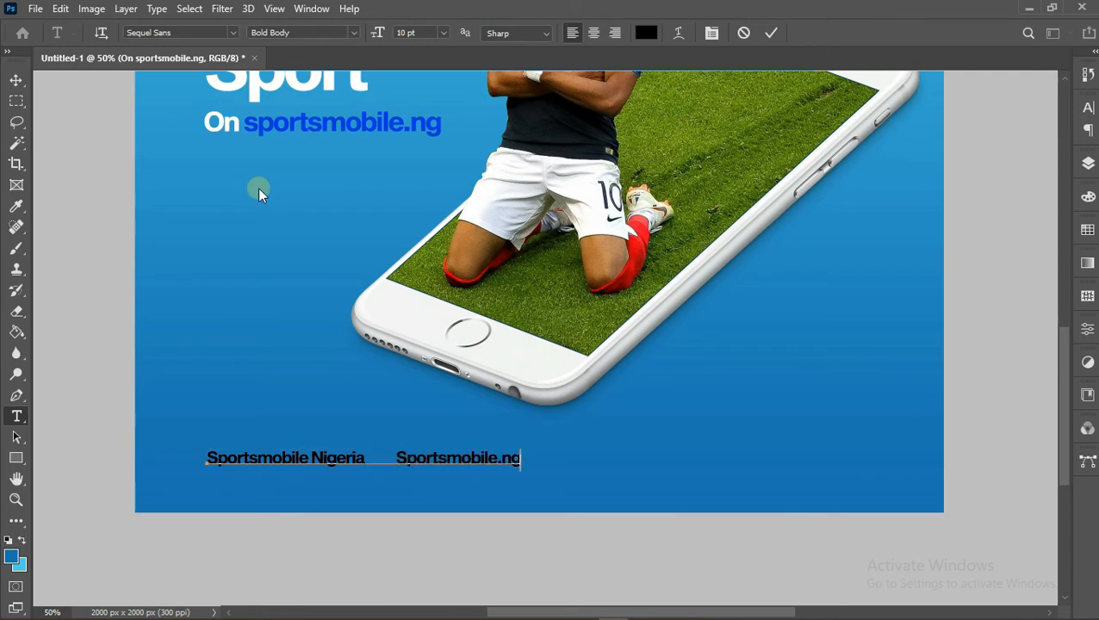
pyautogui.click(769, 33)
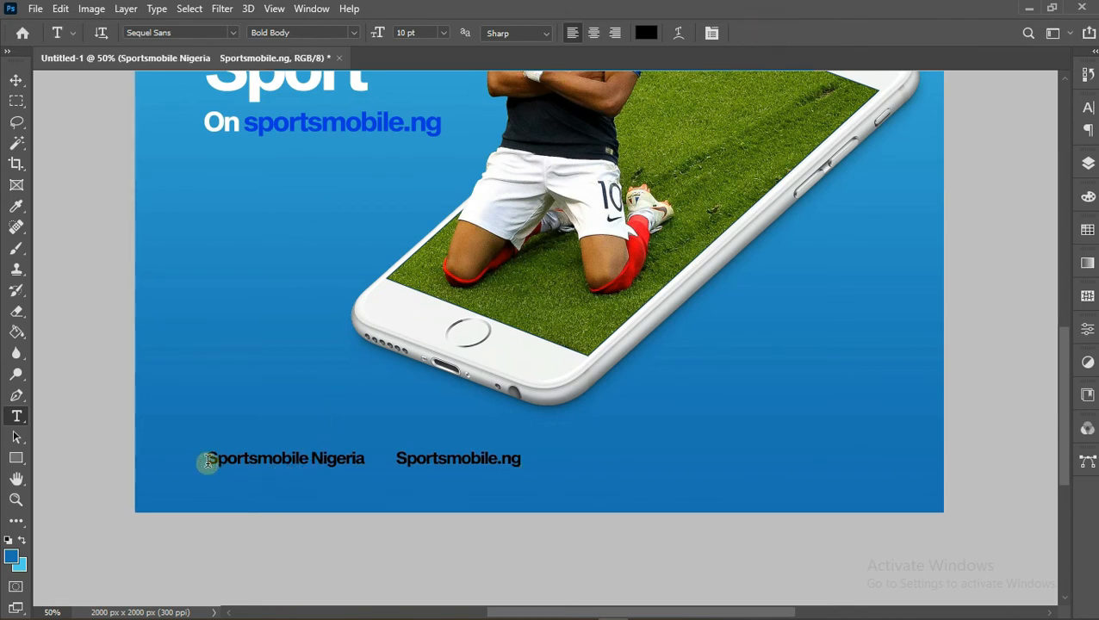
# Recolour the whole footer text line to white ffffff
pyautogui.moveTo(209, 459); pyautogui.dragTo(536, 454)
pyautogui.click(646, 33)
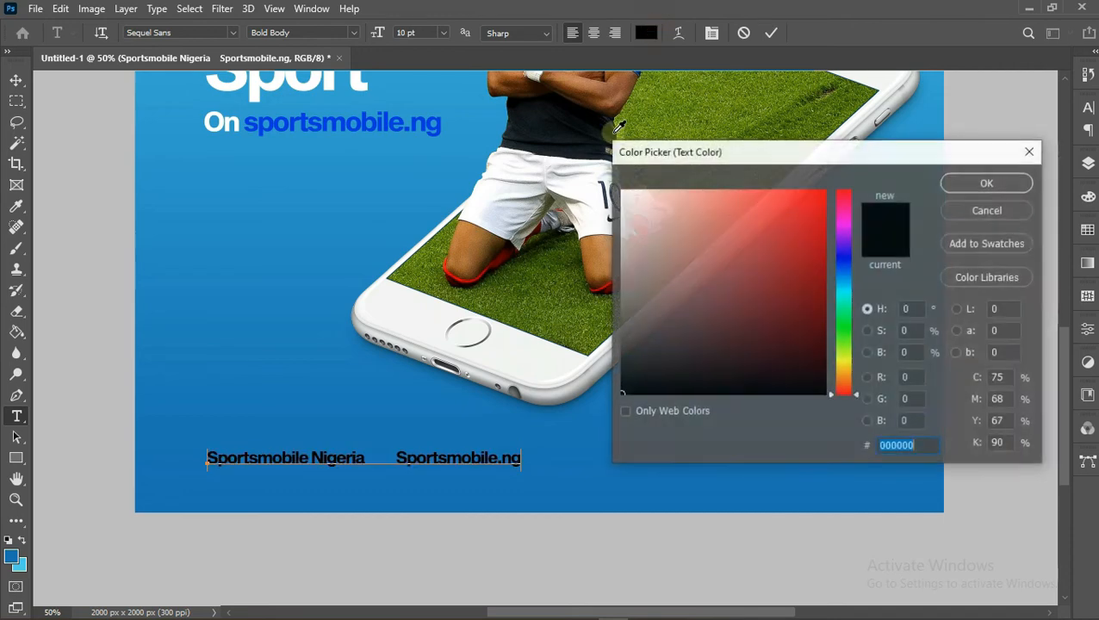
pyautogui.moveTo(650, 238); pyautogui.dragTo(586, 162)
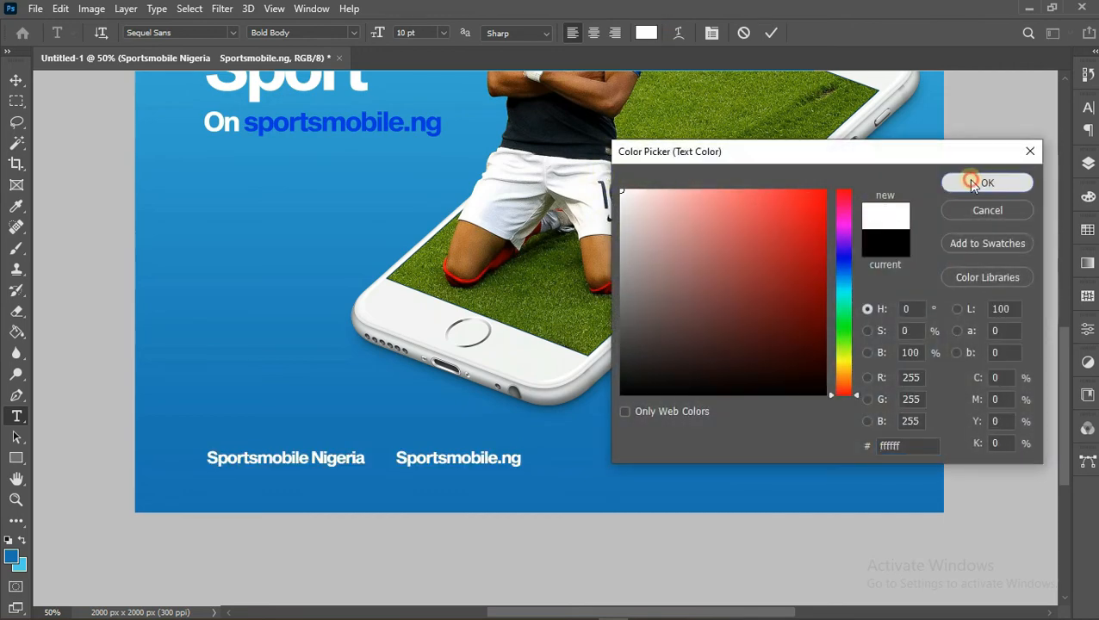
pyautogui.click(967, 182)
pyautogui.click(774, 32)
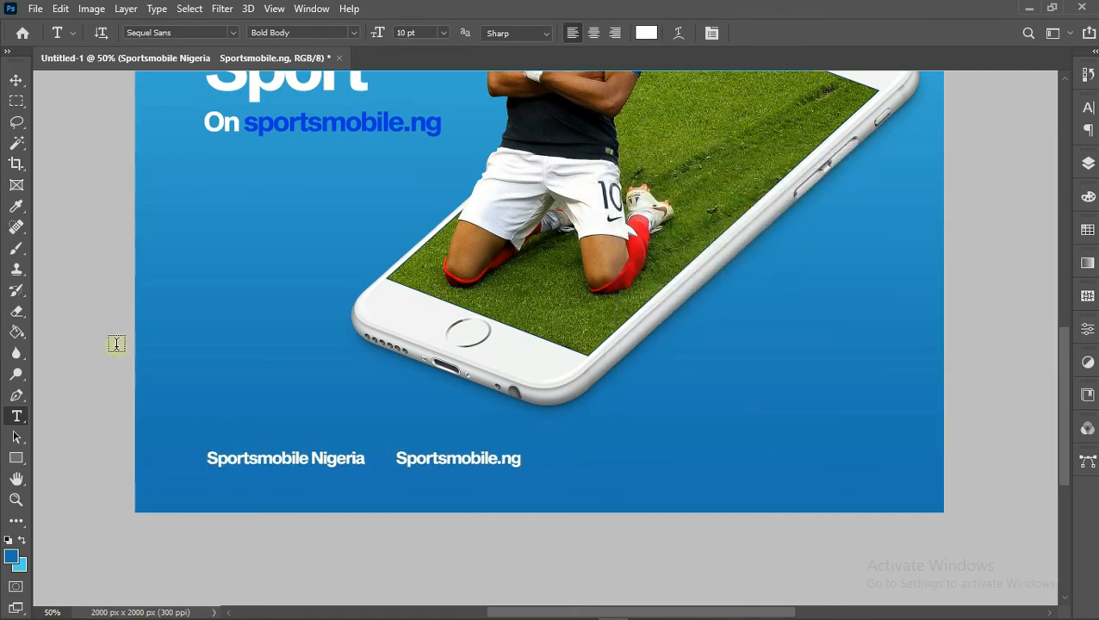
# Place the embedded toppng.com WhatsApp, Instagram, Facebook and Twitter logo image from the "Sports app tutorial" folder at its default size
pyautogui.click(35, 9)
pyautogui.click(94, 331)
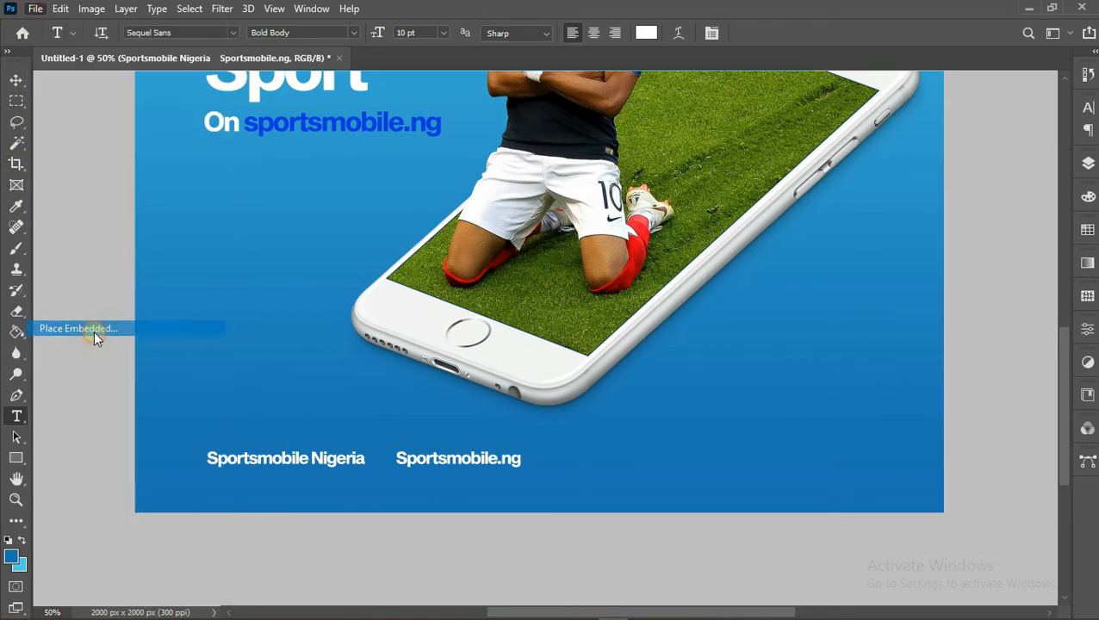
pyautogui.scroll(-6, 466, 335)
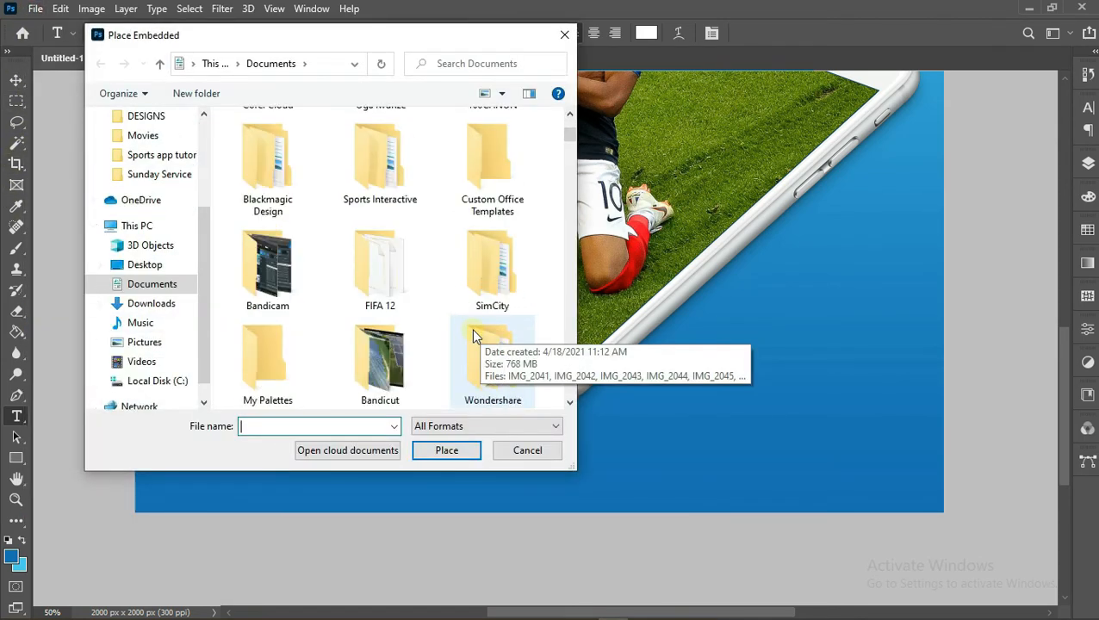
pyautogui.scroll(6, 475, 334)
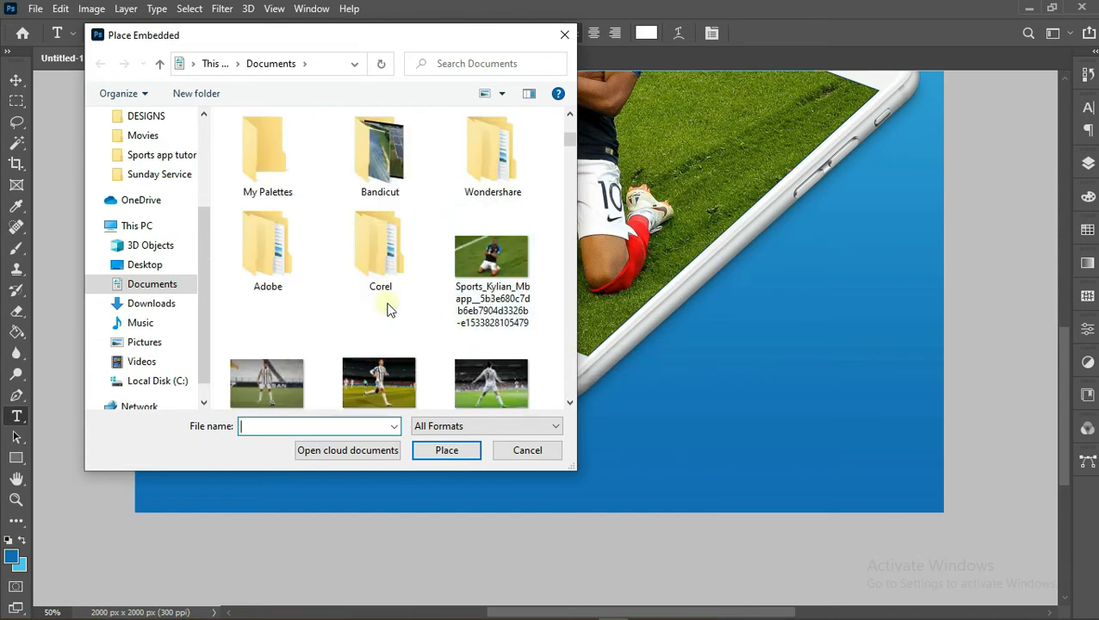
pyautogui.click(156, 160)
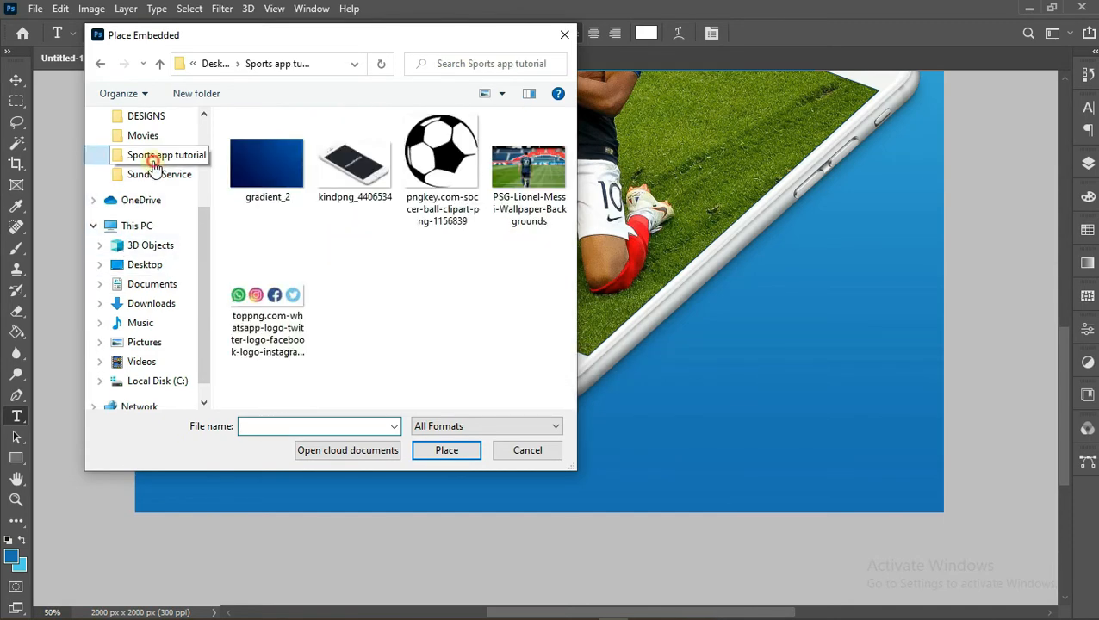
pyautogui.doubleClick(280, 298)
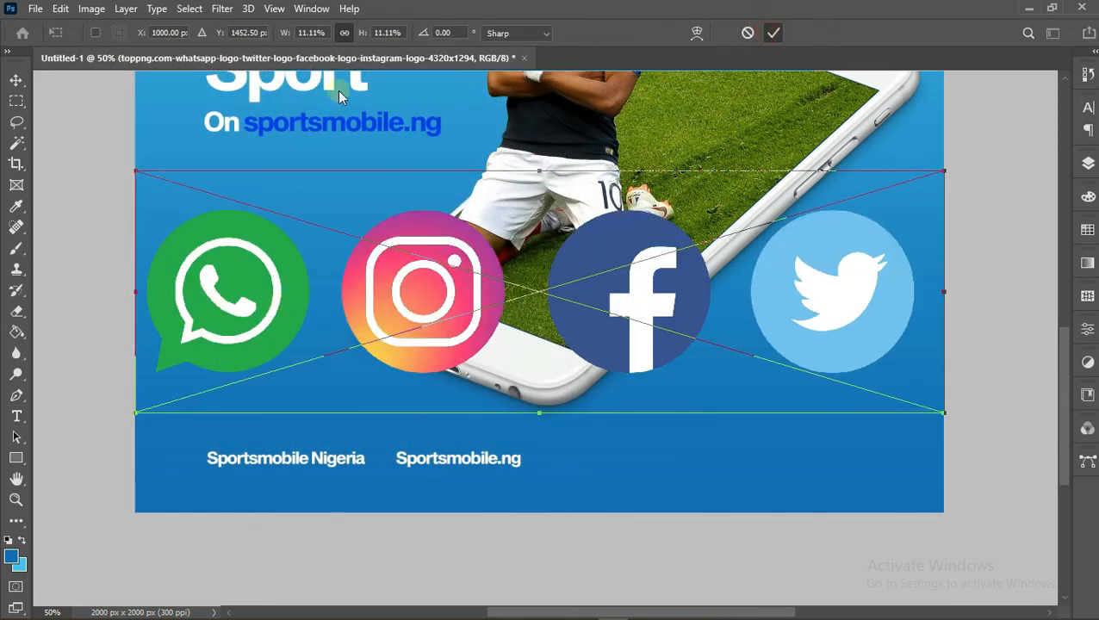
pyautogui.press('Return')
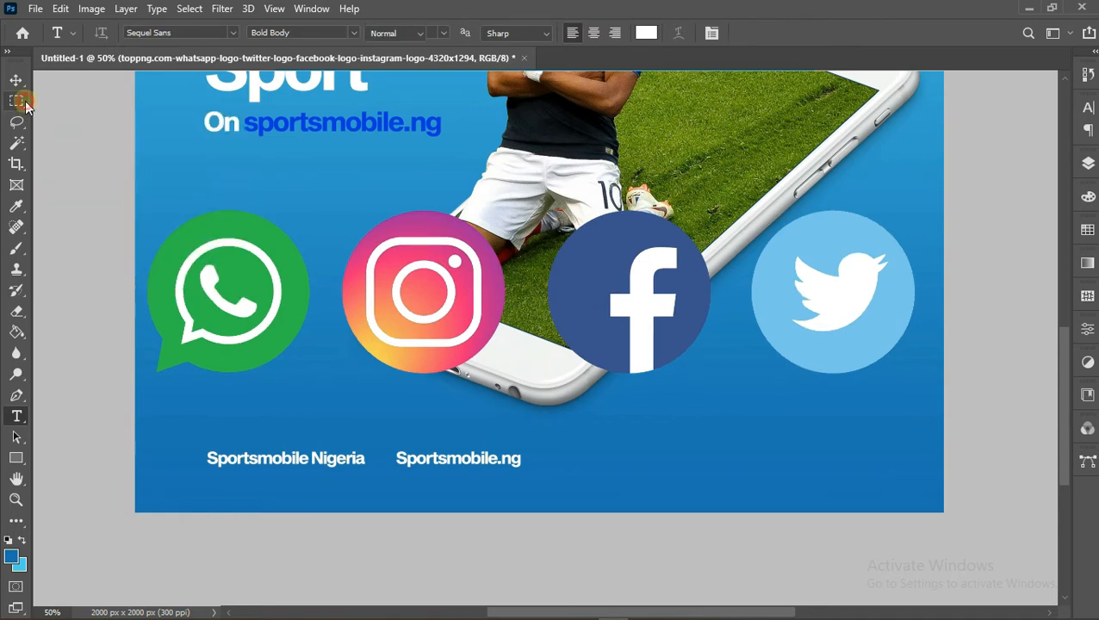
# Marquee-select the Instagram and Facebook logos in the placed image and copy them to a new layer
pyautogui.click(25, 104)
pyautogui.moveTo(572, 238); pyautogui.dragTo(589, 267)
pyautogui.click(327, 184)
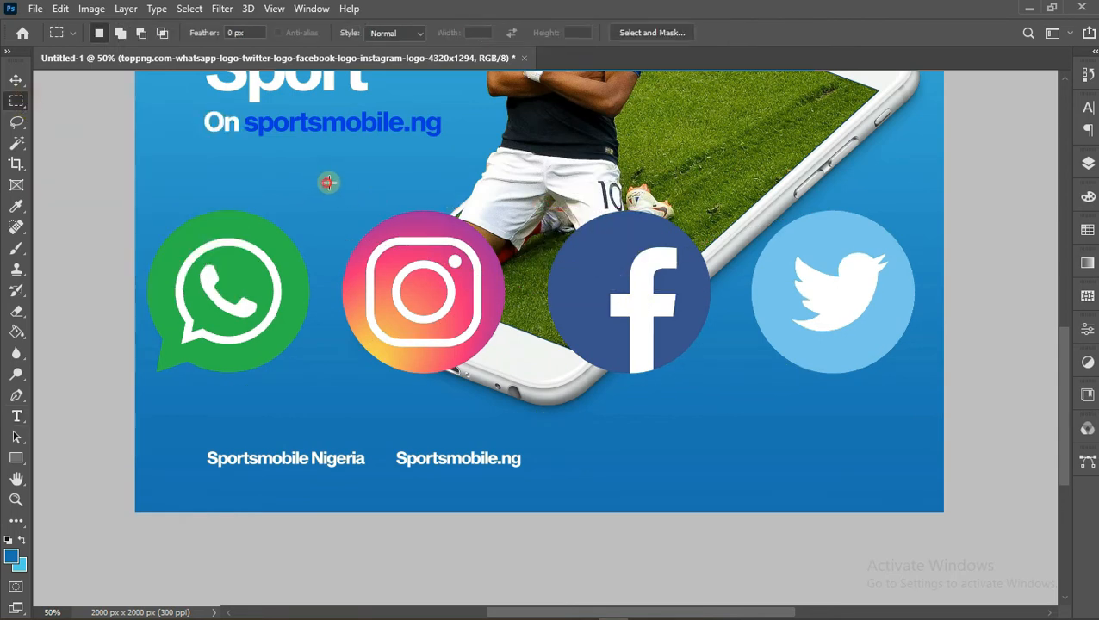
pyautogui.moveTo(328, 181); pyautogui.dragTo(723, 424)
pyautogui.click(722, 424)
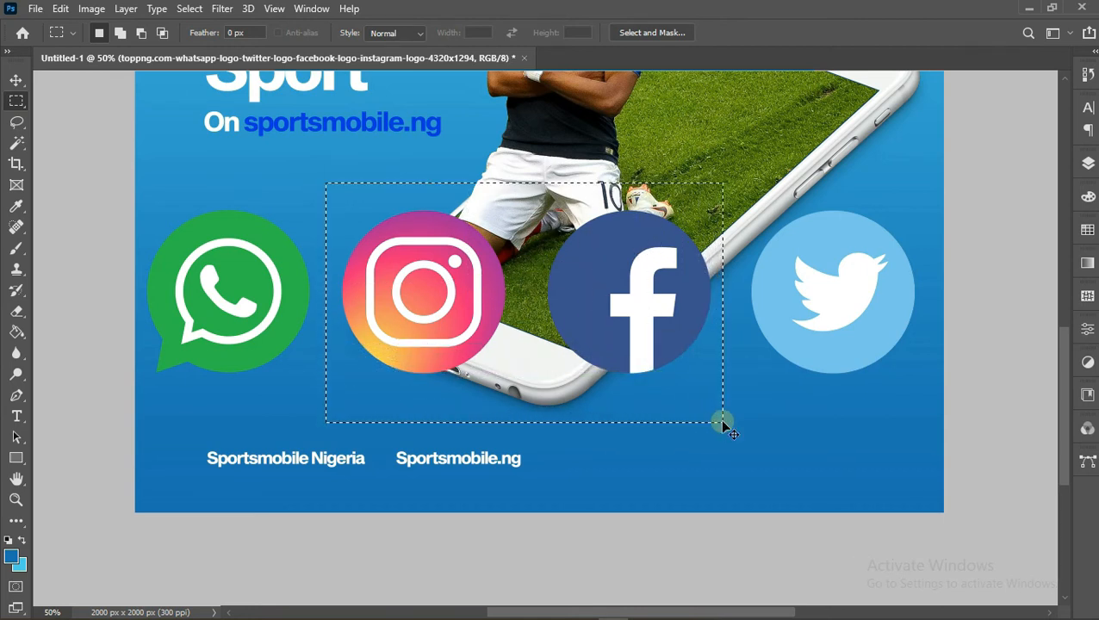
pyautogui.hotkey('ctrl', 'j')
# Scale the copied Instagram and Facebook logos down proportionally to about 9% and move them to the start of "Sportsmobile.ng" in the footer
pyautogui.hotkey('ctrl', 't')
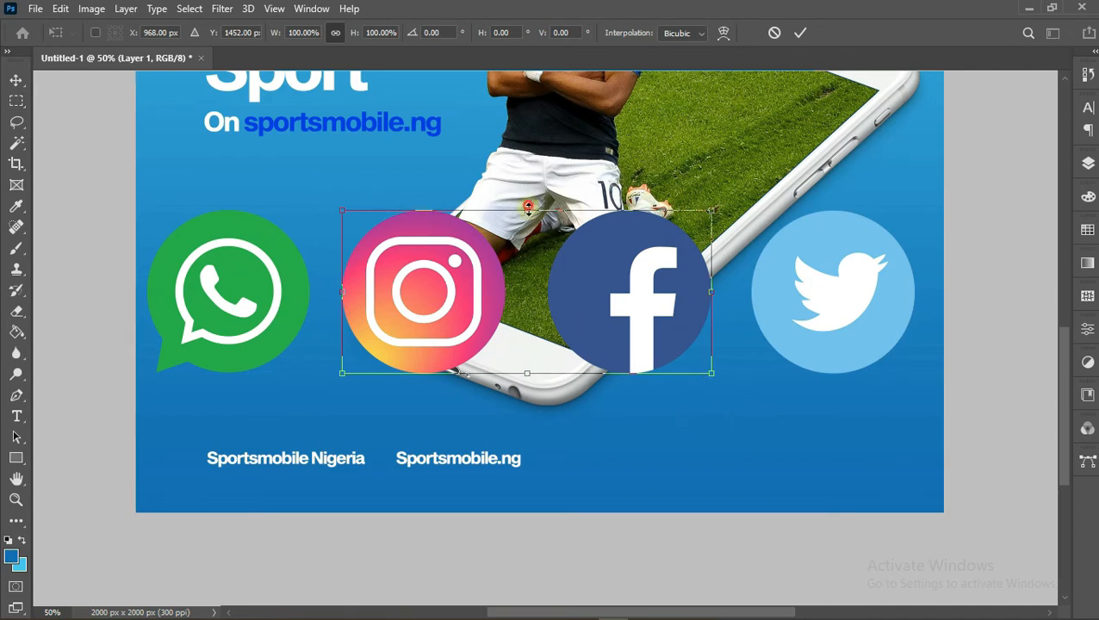
pyautogui.moveTo(711, 373); pyautogui.dragTo(534, 274)
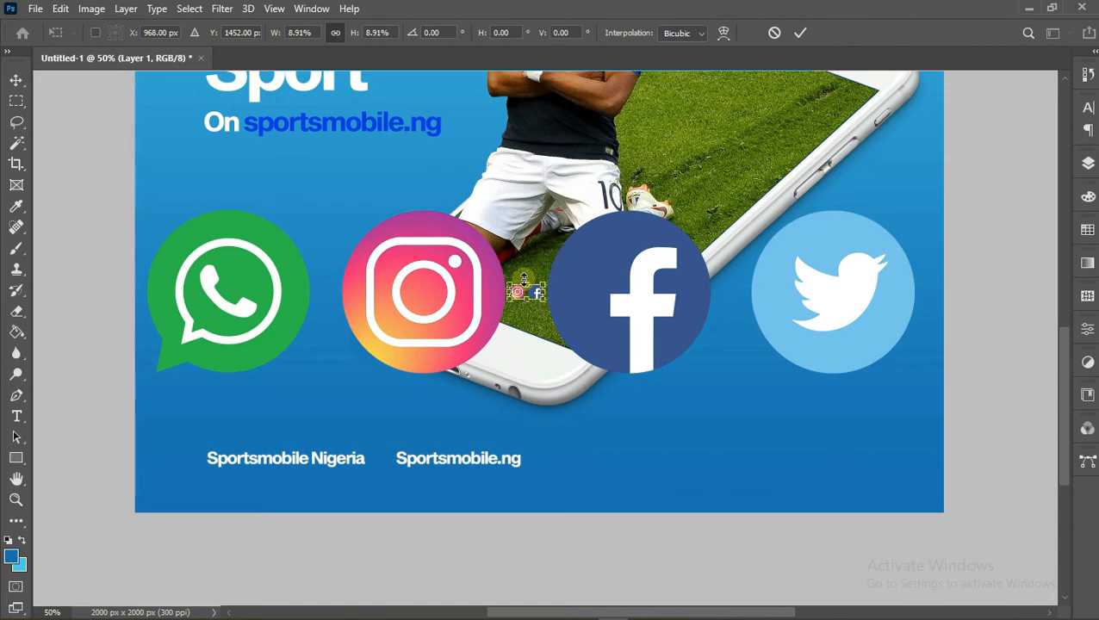
pyautogui.click(14, 498)
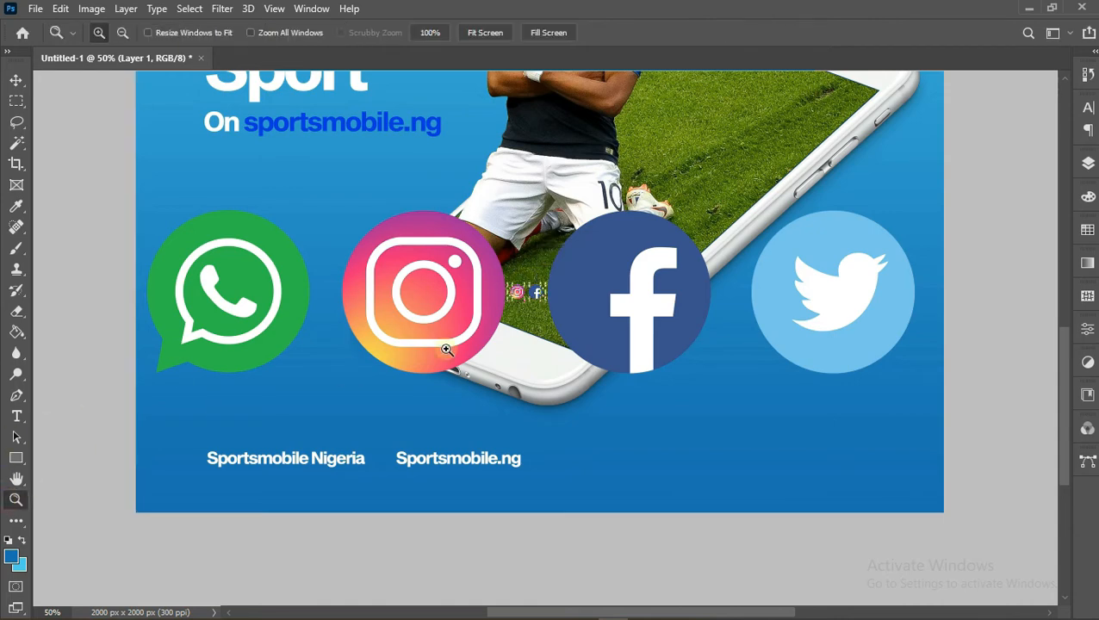
pyautogui.click(541, 304)
pyautogui.click(16, 79)
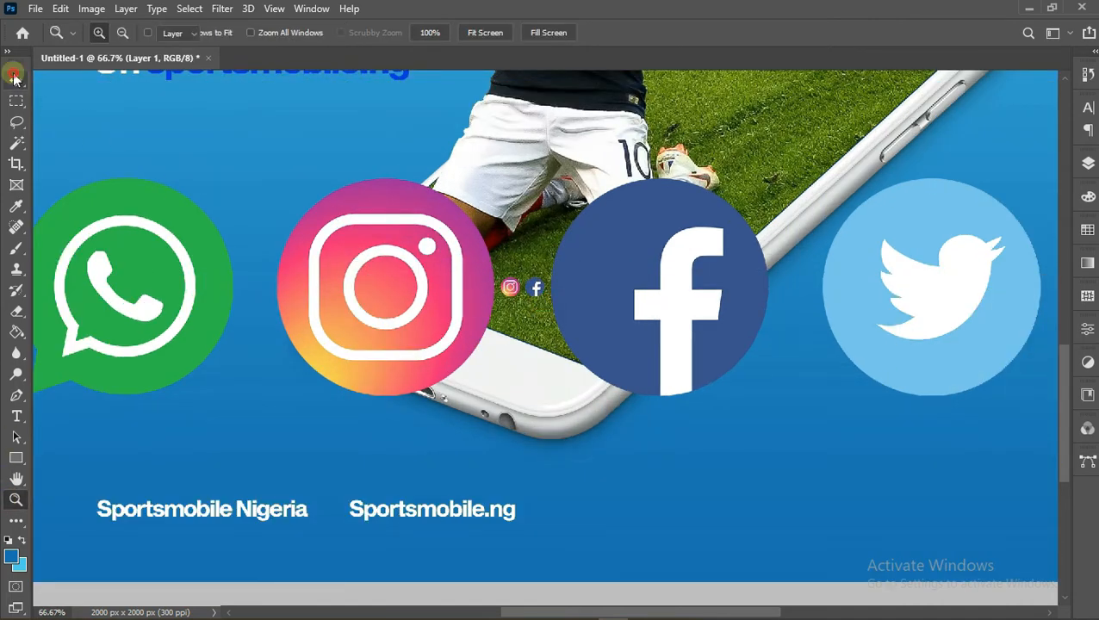
pyautogui.moveTo(534, 293); pyautogui.dragTo(357, 517)
# Marquee-select the small Facebook icon at the start of "Sportsmobile.ng" in the footer and copy it to a new layer
pyautogui.click(16, 101)
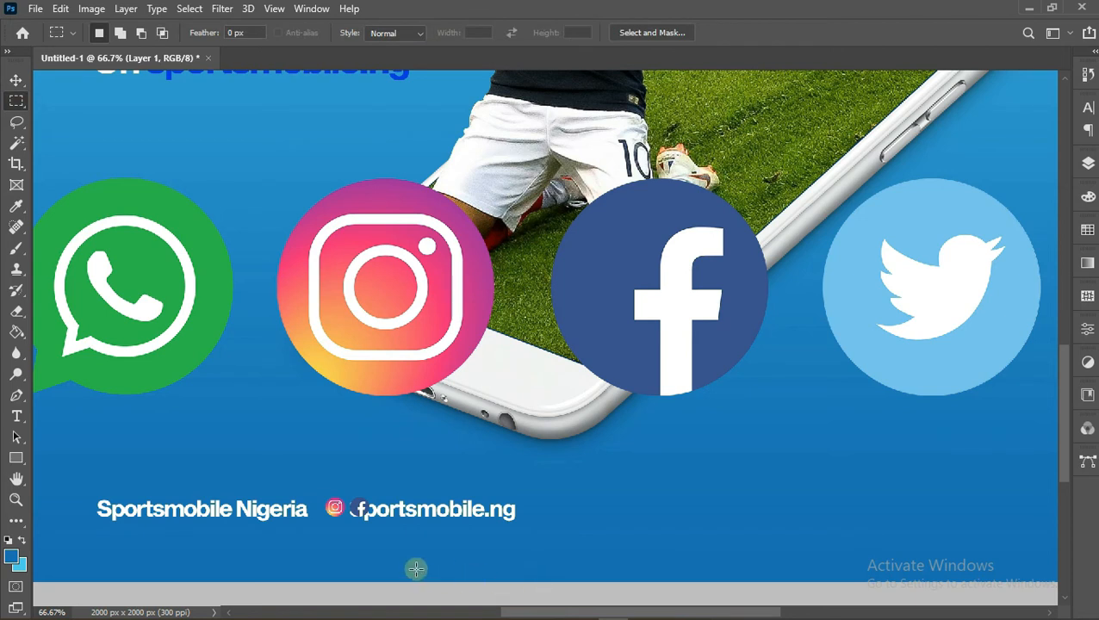
pyautogui.moveTo(416, 568); pyautogui.dragTo(345, 481)
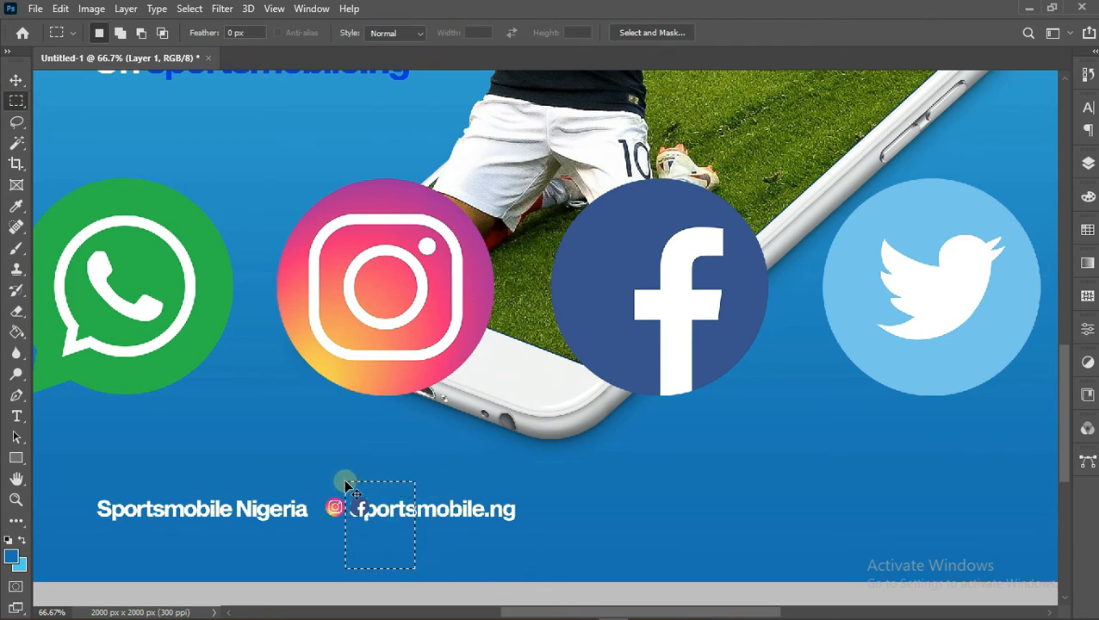
pyautogui.hotkey('ctrl', 'j')
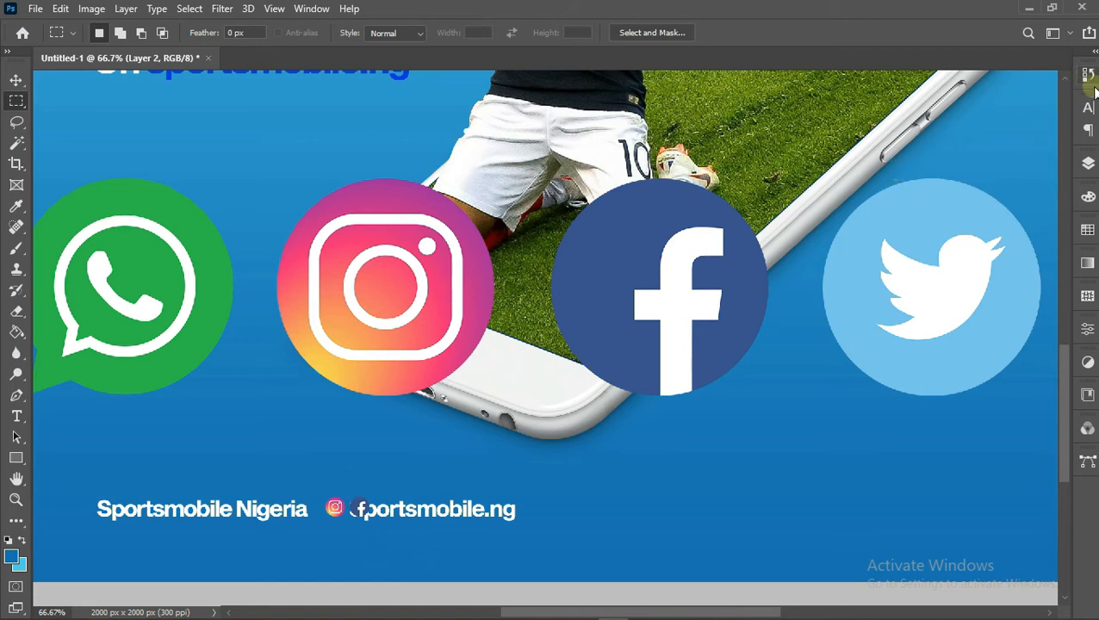
pyautogui.click(1088, 163)
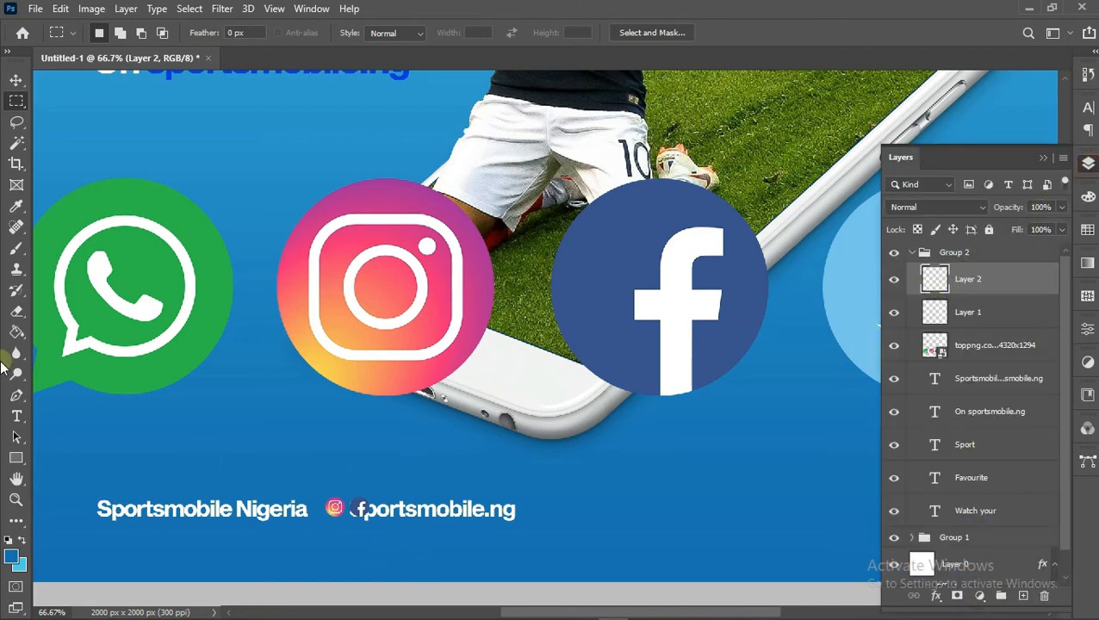
pyautogui.click(16, 80)
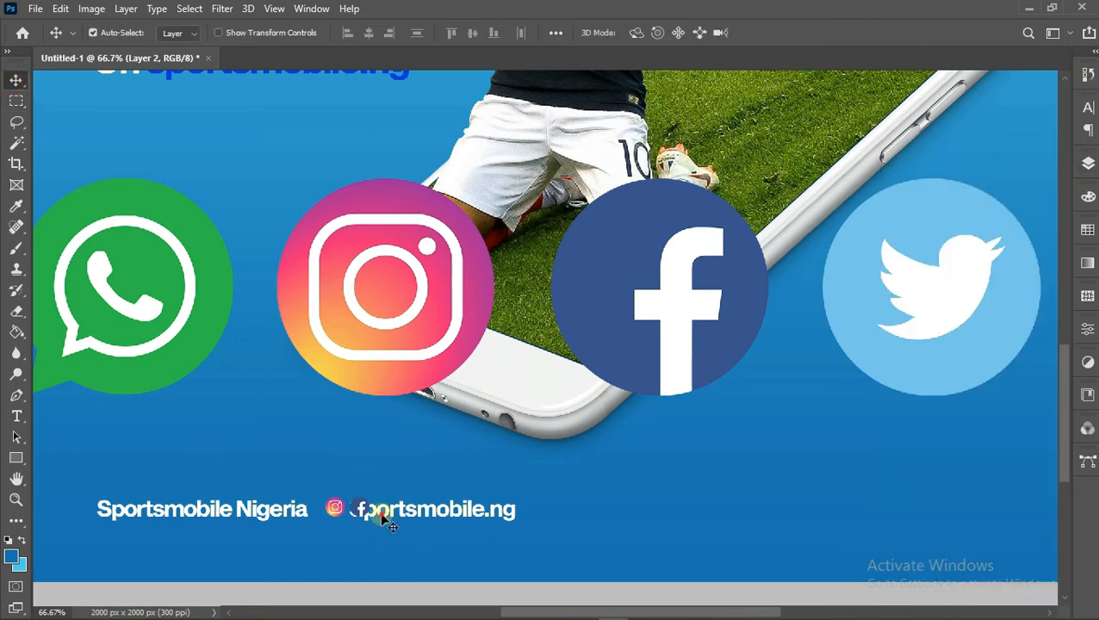
pyautogui.moveTo(384, 520); pyautogui.dragTo(330, 525)
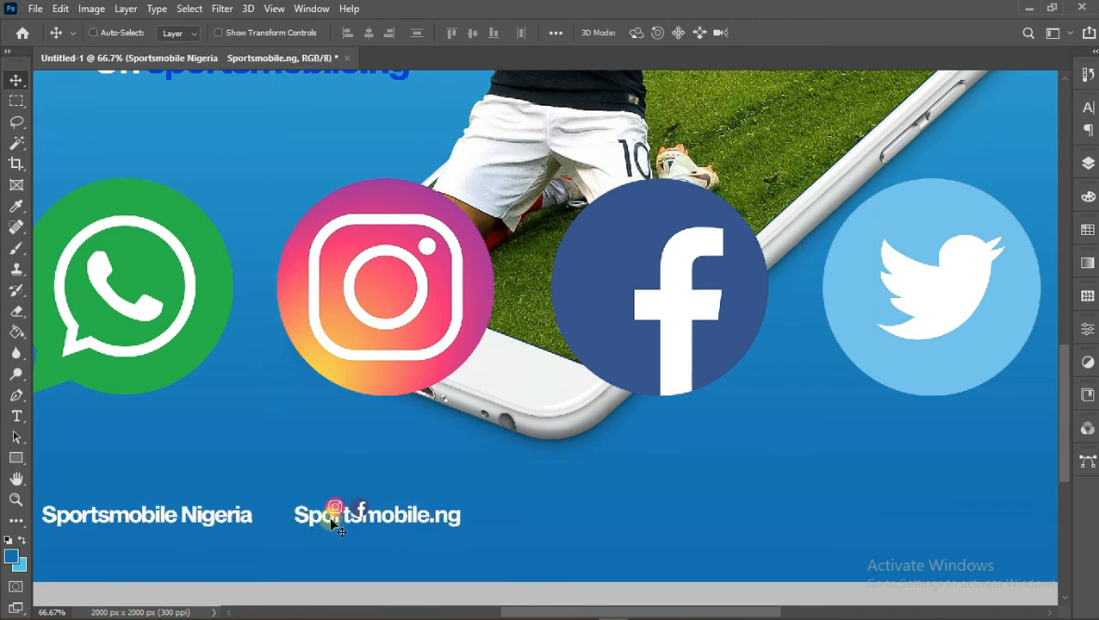
pyautogui.hotkey('ctrl', 'z')
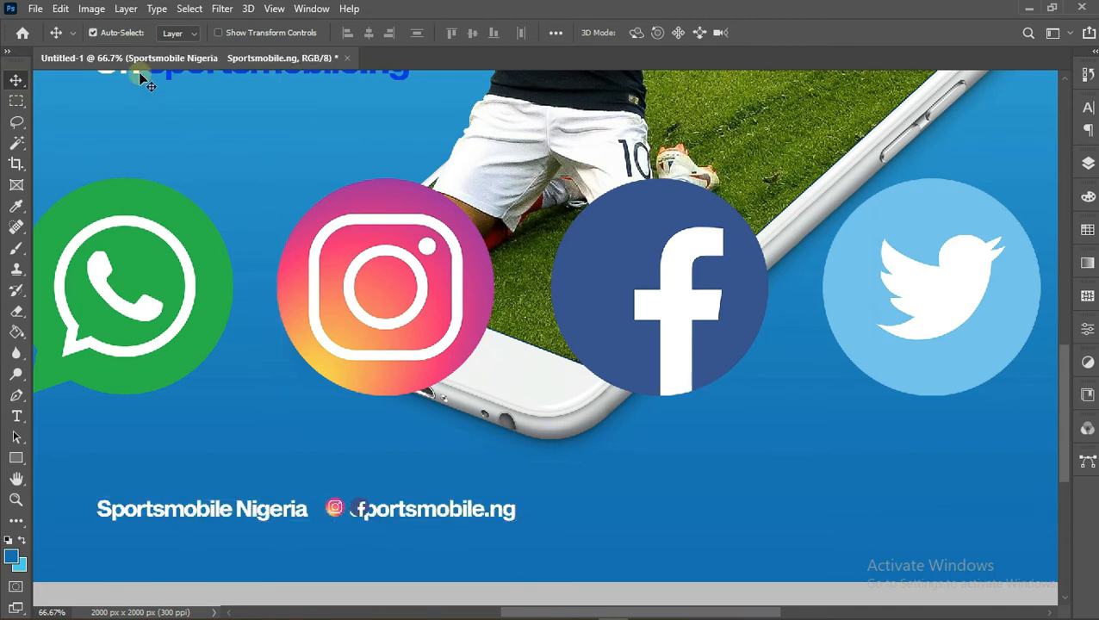
# Turn off automatic layer selection and move the copied Facebook icon to the start of "Sportsmobile Nigeria" in the footer
pyautogui.click(95, 32)
pyautogui.moveTo(362, 512); pyautogui.dragTo(84, 529)
pyautogui.rightClick(361, 507)
pyautogui.click(403, 525)
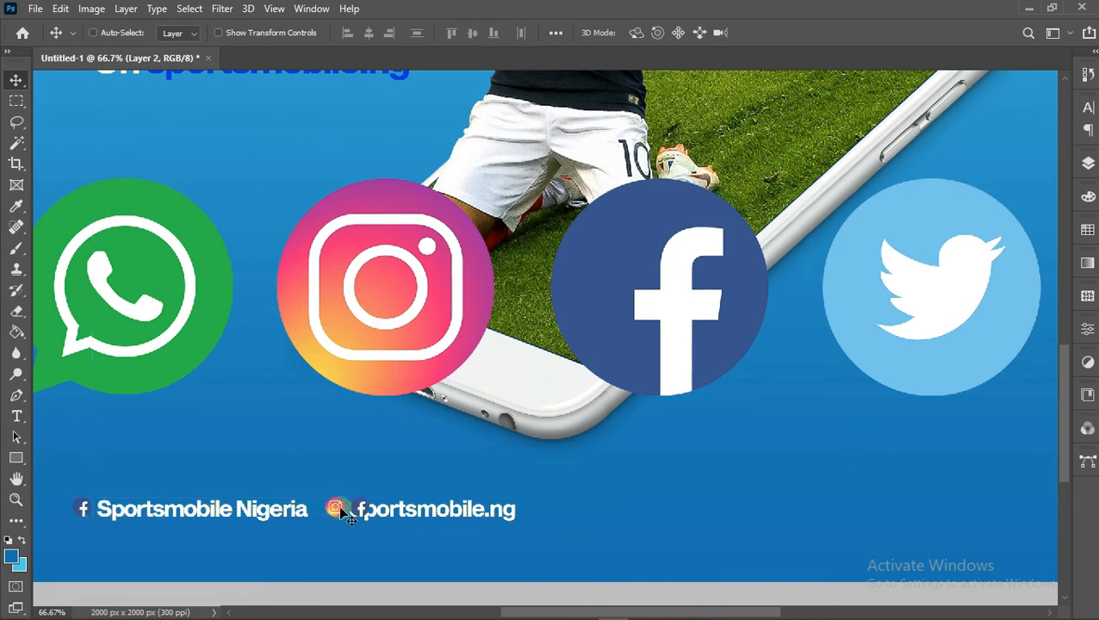
# Erase the leftover Facebook icon overlapping "Sportsmobile.ng" from Layer 1 with a rectangular marquee and clear the selection
pyautogui.rightClick(333, 510)
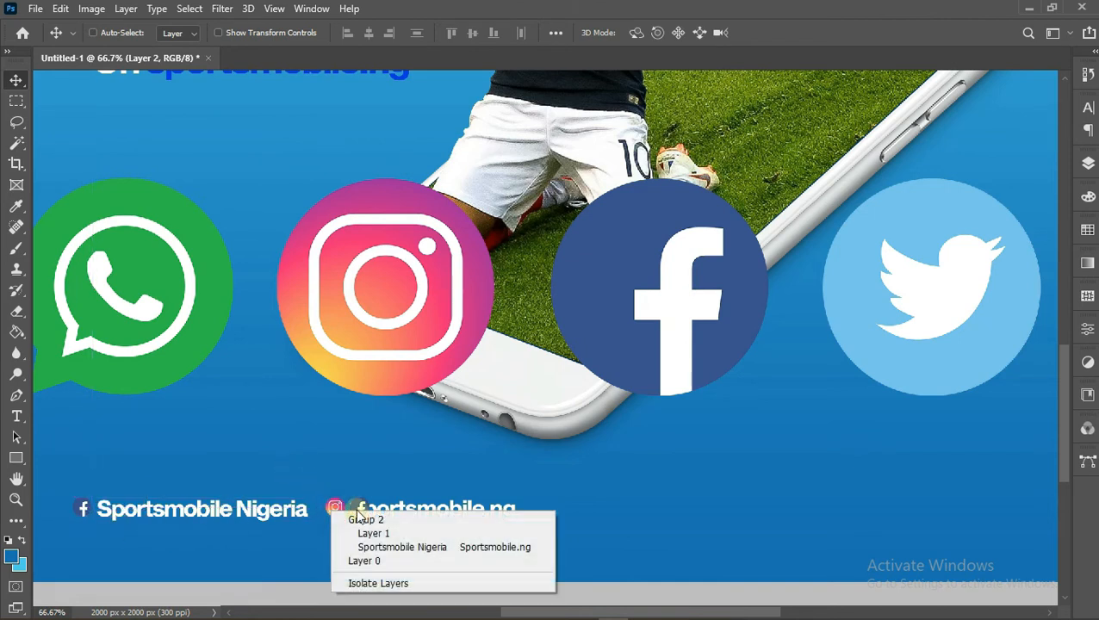
pyautogui.click(394, 531)
pyautogui.click(14, 102)
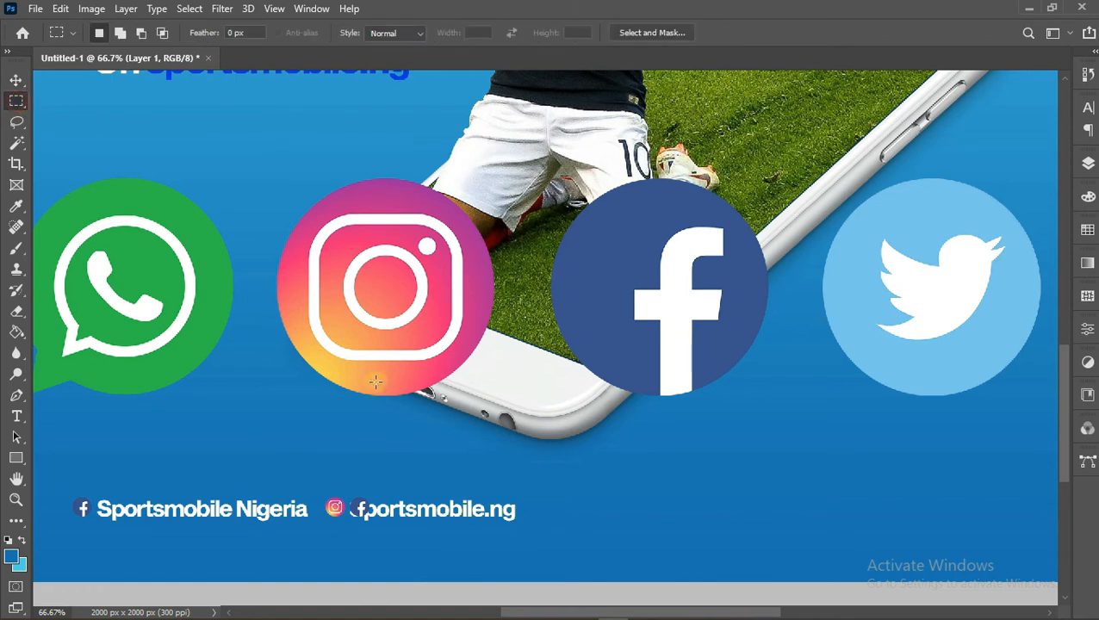
pyautogui.moveTo(390, 552); pyautogui.dragTo(347, 480)
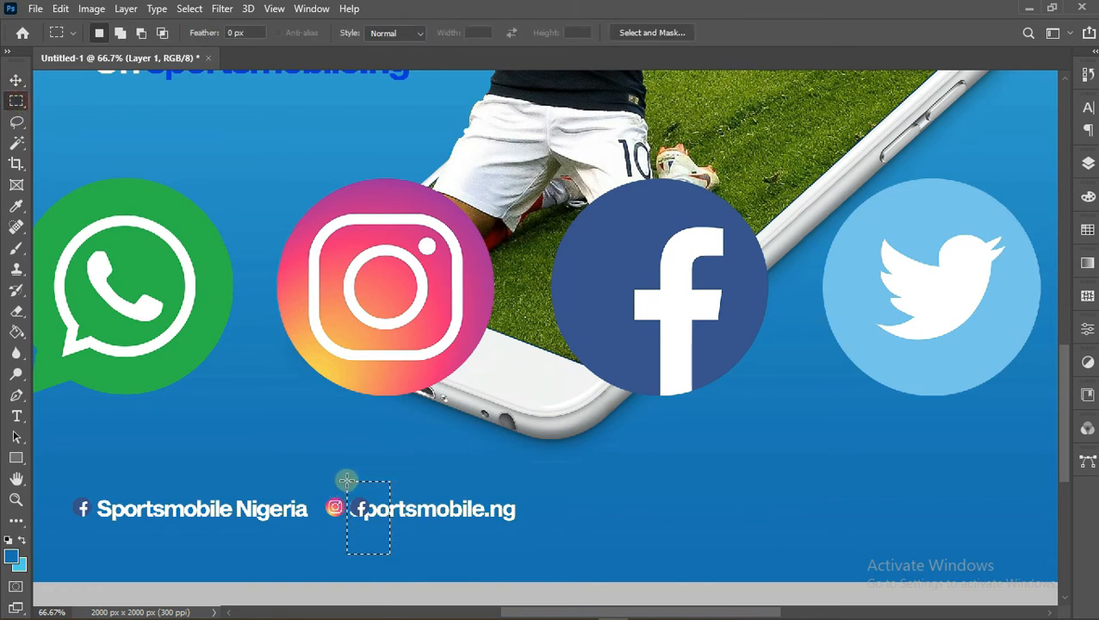
pyautogui.press('Delete')
pyautogui.click(347, 479)
# Nudge the footer text layer up slightly so it lines up vertically with the Facebook and Instagram icons
pyautogui.click(16, 79)
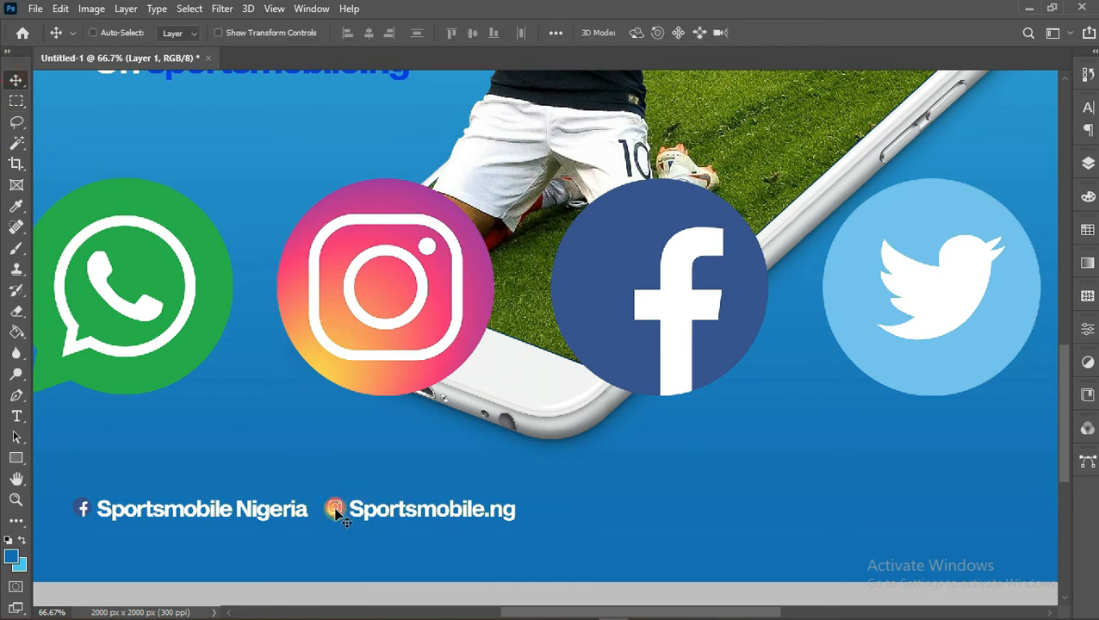
pyautogui.moveTo(335, 509); pyautogui.dragTo(334, 509)
pyautogui.rightClick(363, 507)
pyautogui.click(399, 529)
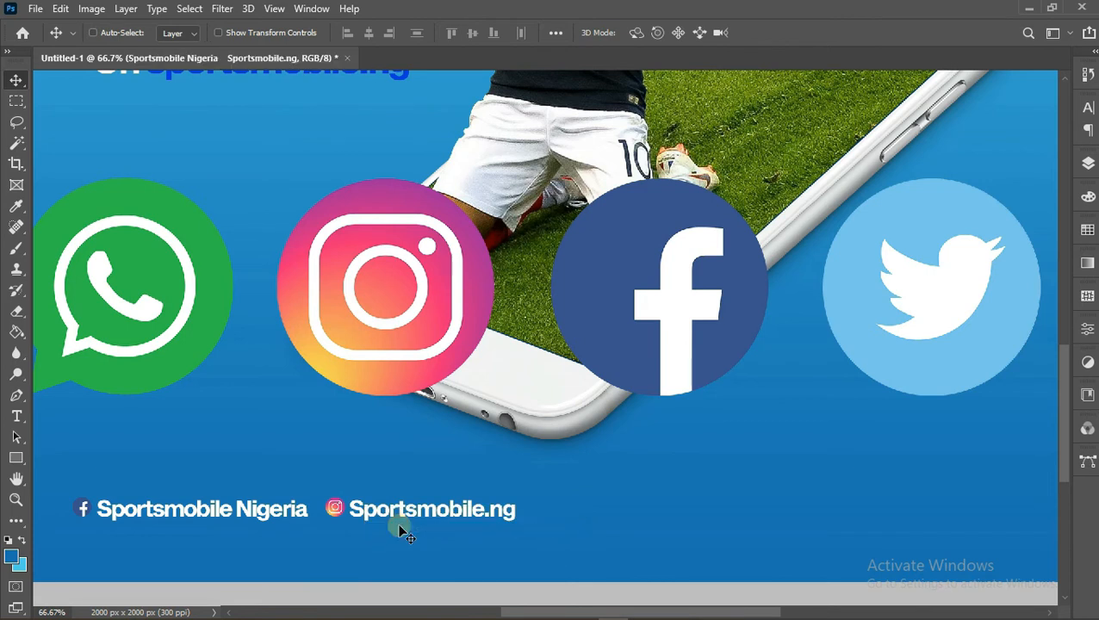
pyautogui.press('Up')
pyautogui.press('Up')
pyautogui.press('Up')
pyautogui.press('Up')
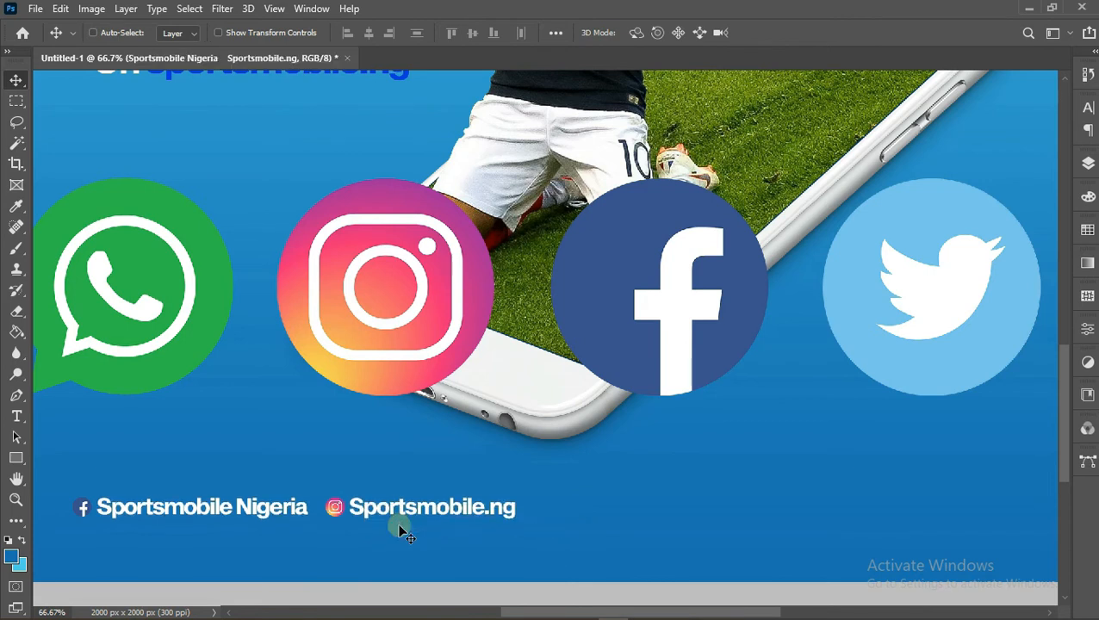
pyautogui.press('Down')
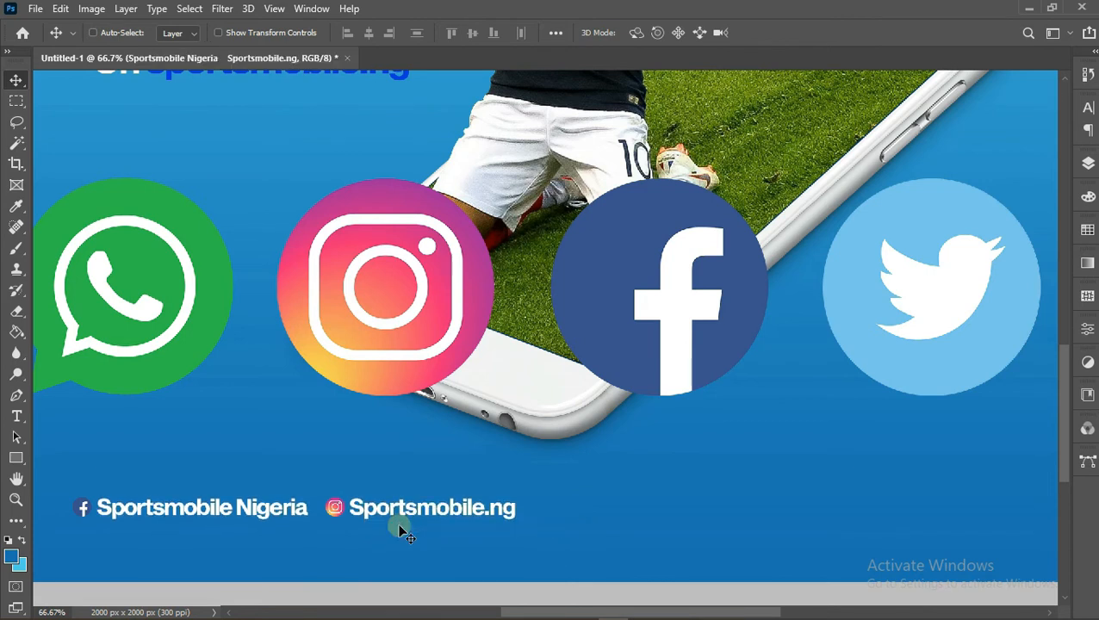
pyautogui.press('Down')
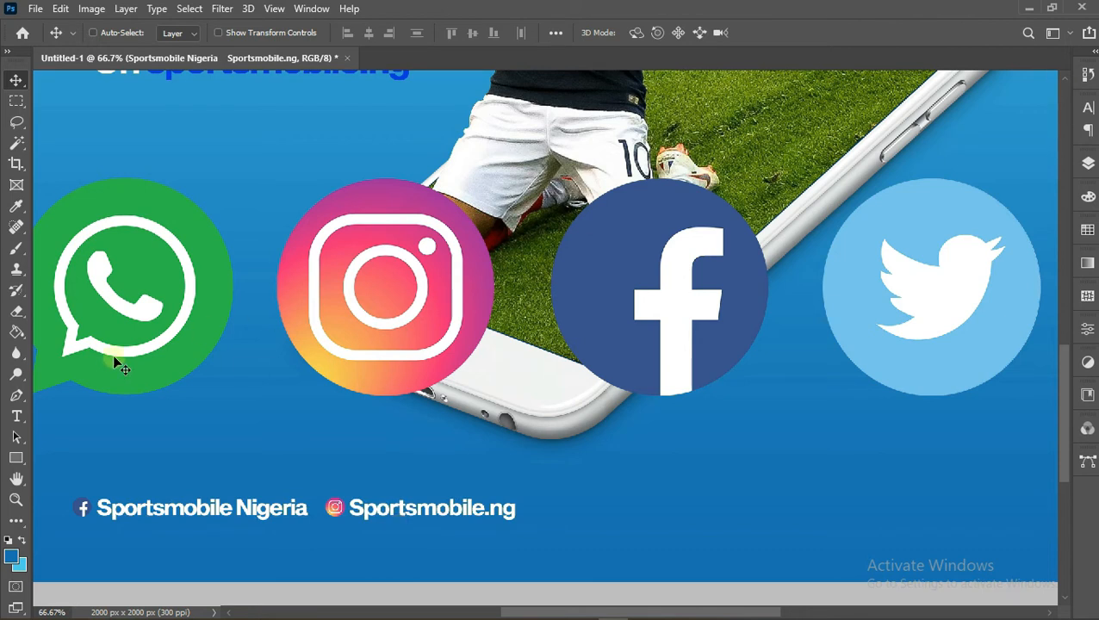
# Delete the large toppng.com layer with the WhatsApp, Instagram, Facebook and Twitter logos
pyautogui.click(15, 501)
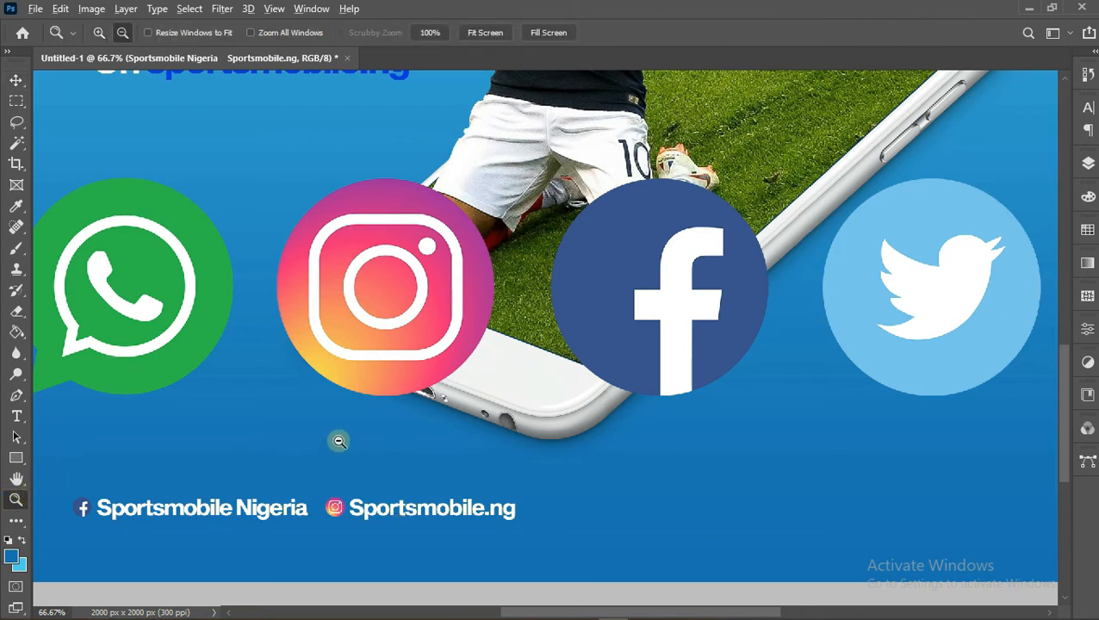
pyautogui.keyDown('alt'); pyautogui.click(347, 442); pyautogui.keyUp('alt')
pyautogui.keyDown('alt'); pyautogui.click(532, 456); pyautogui.keyUp('alt')
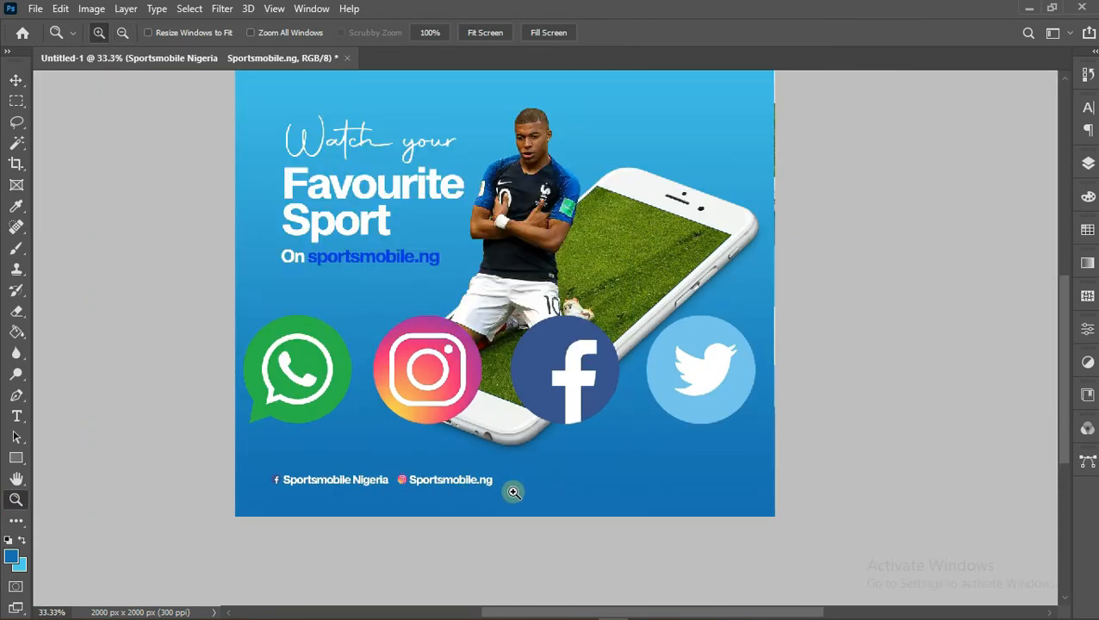
pyautogui.keyDown('alt'); pyautogui.click(522, 456); pyautogui.keyUp('alt')
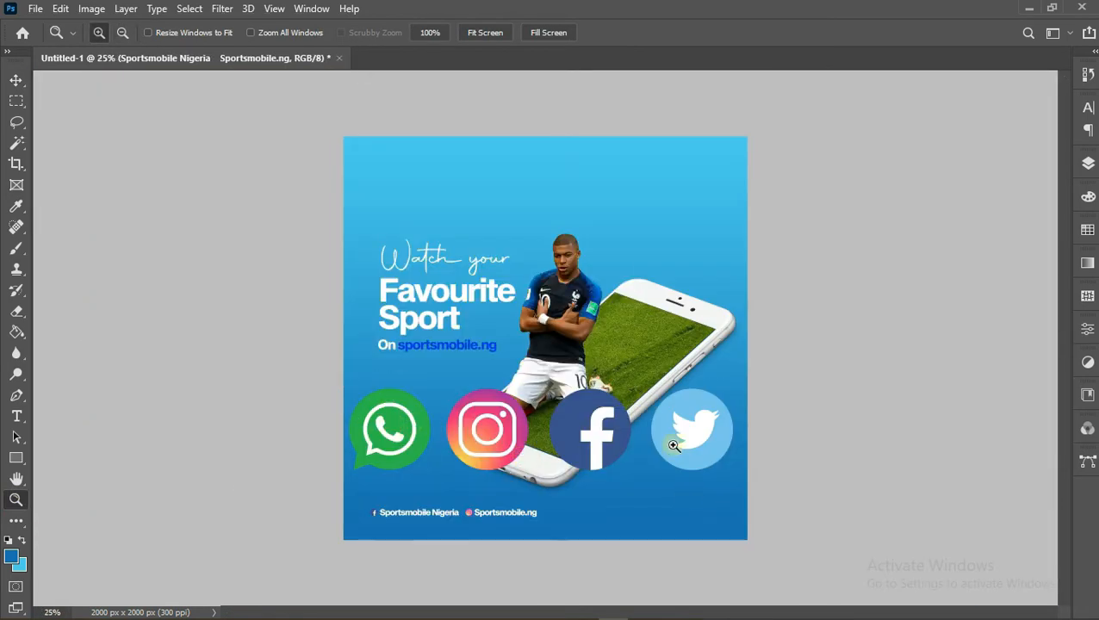
pyautogui.click(15, 79)
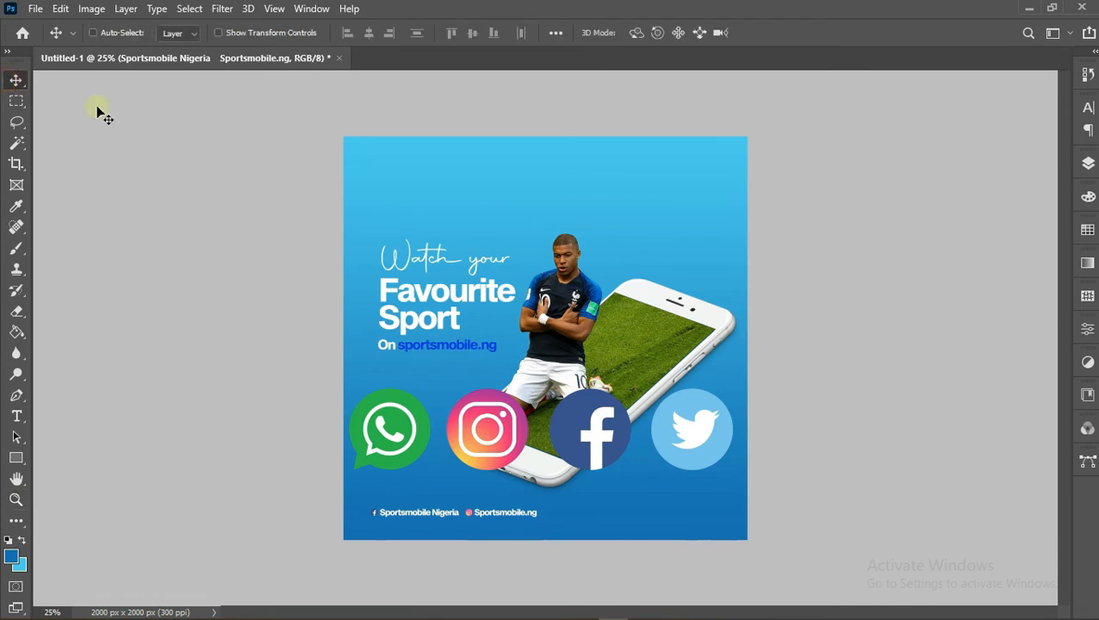
pyautogui.rightClick(596, 448)
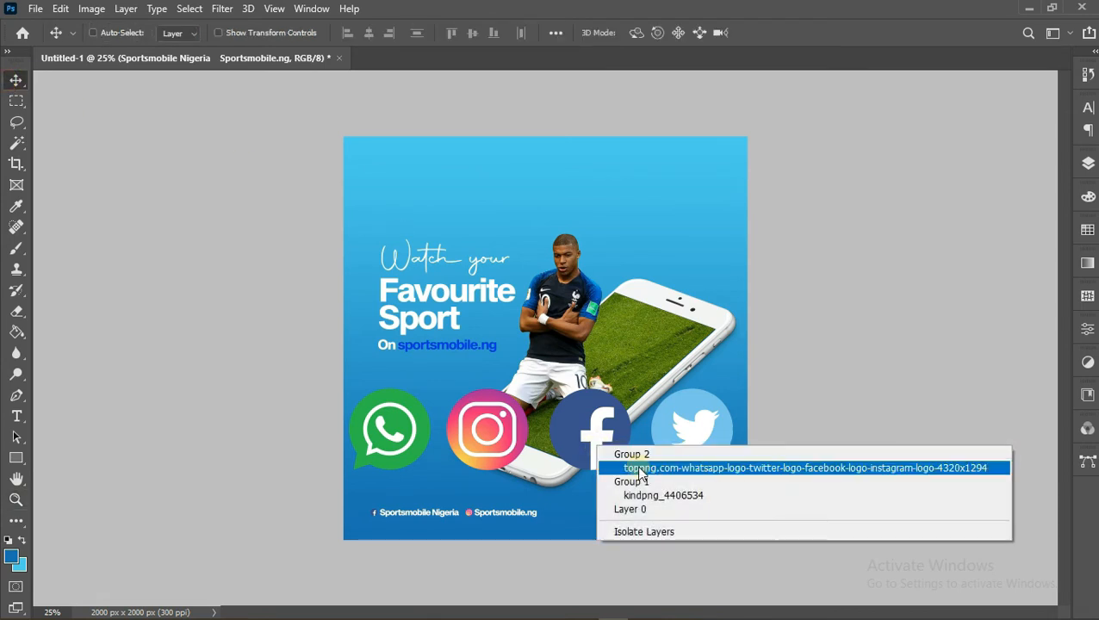
pyautogui.click(636, 465)
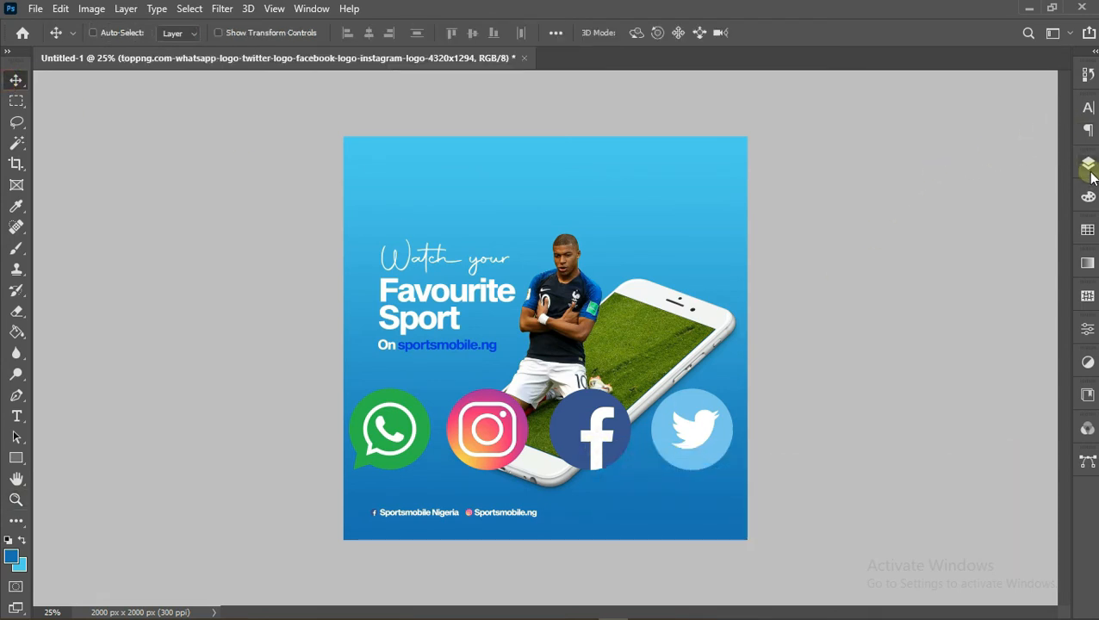
pyautogui.click(1088, 164)
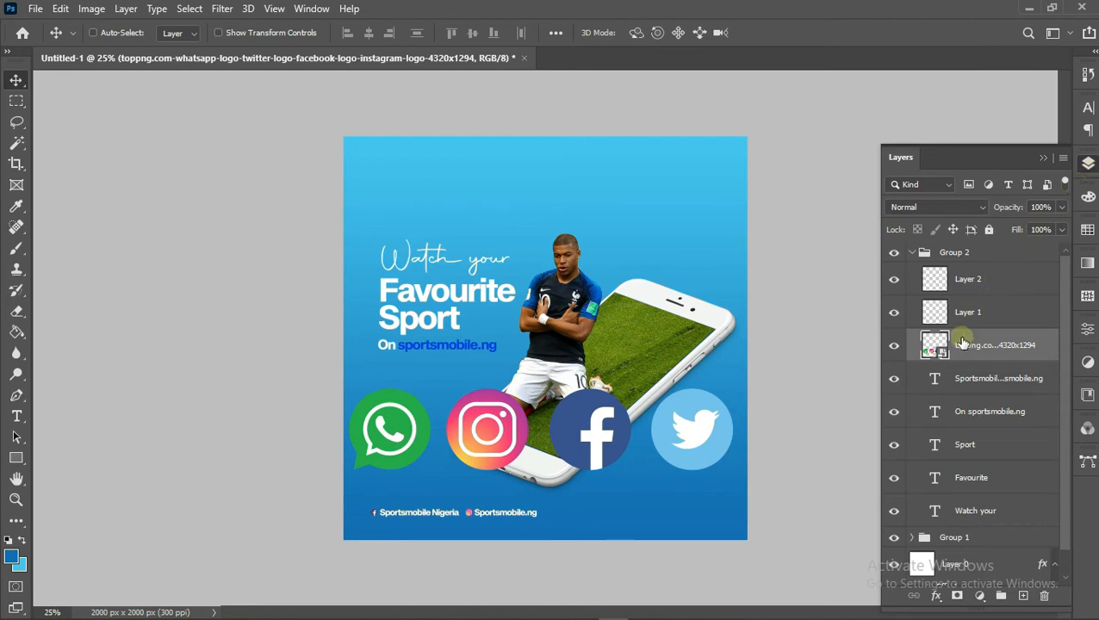
pyautogui.press('Delete')
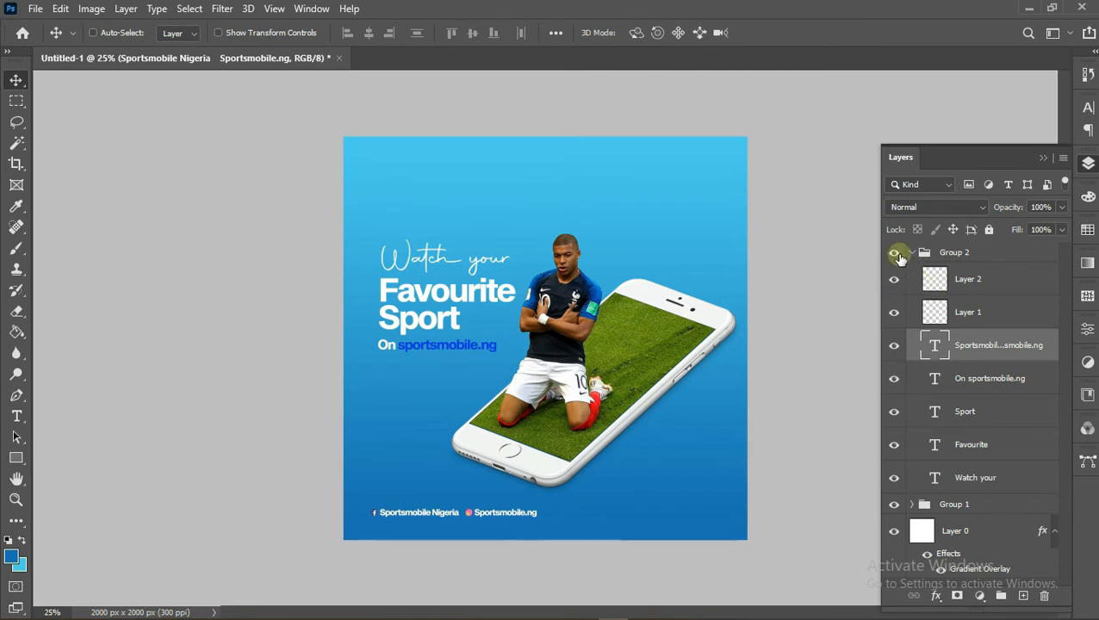
# Check what Group 2 contains by switching its visibility off and on, and collapse the group
pyautogui.click(896, 254)
pyautogui.click(896, 254)
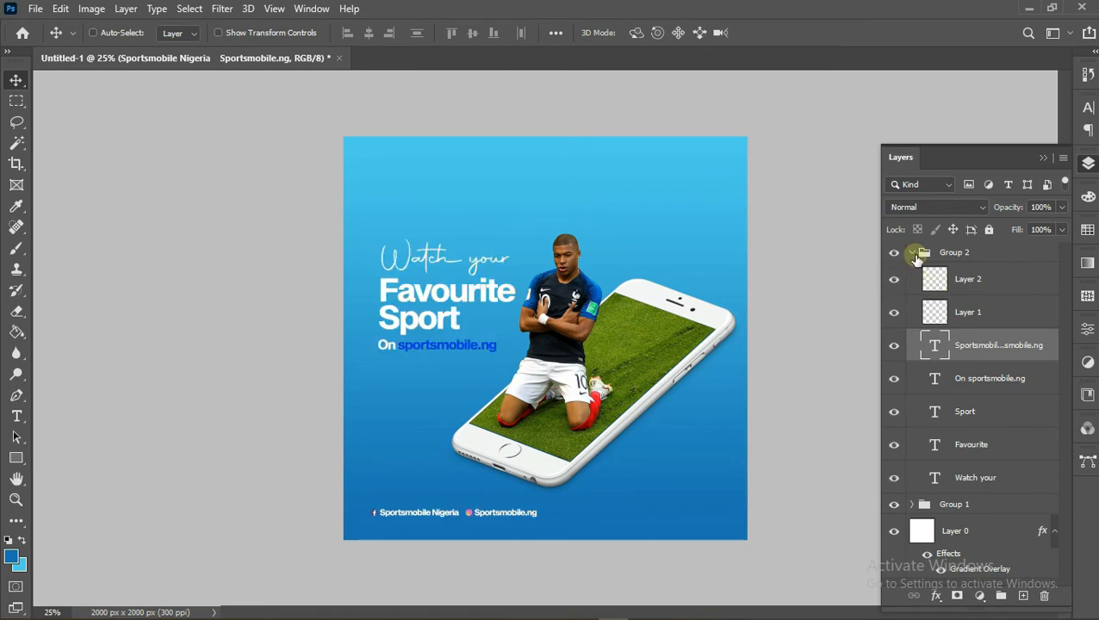
pyautogui.click(913, 255)
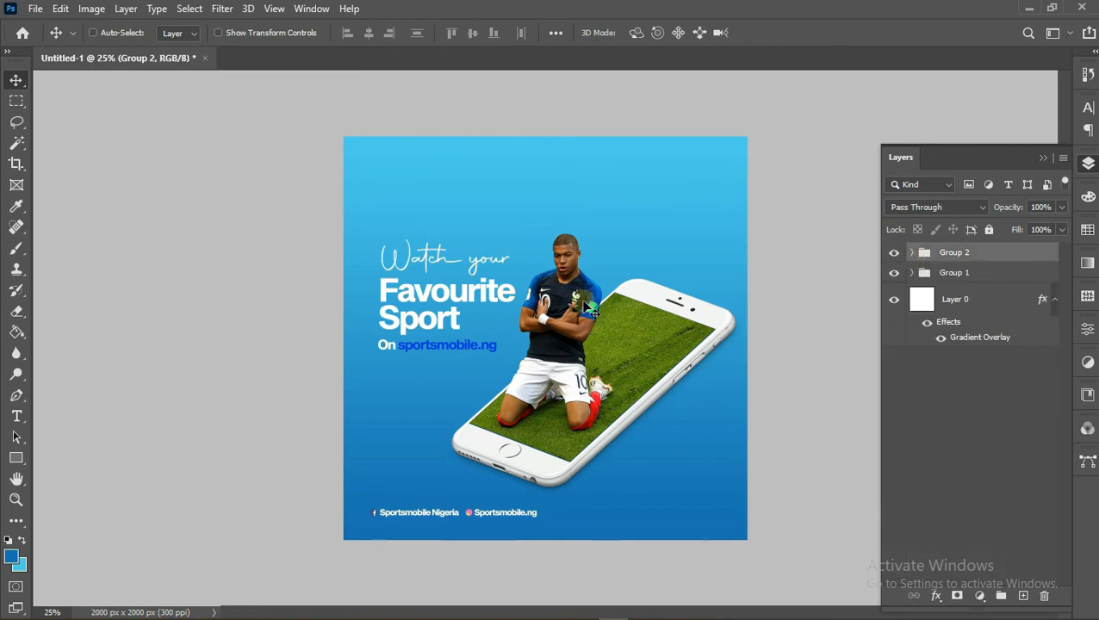
# Recolour "sportsmobile.ng" in the headline's "On sportsmobile.ng" line to white ffffff
pyautogui.click(16, 417)
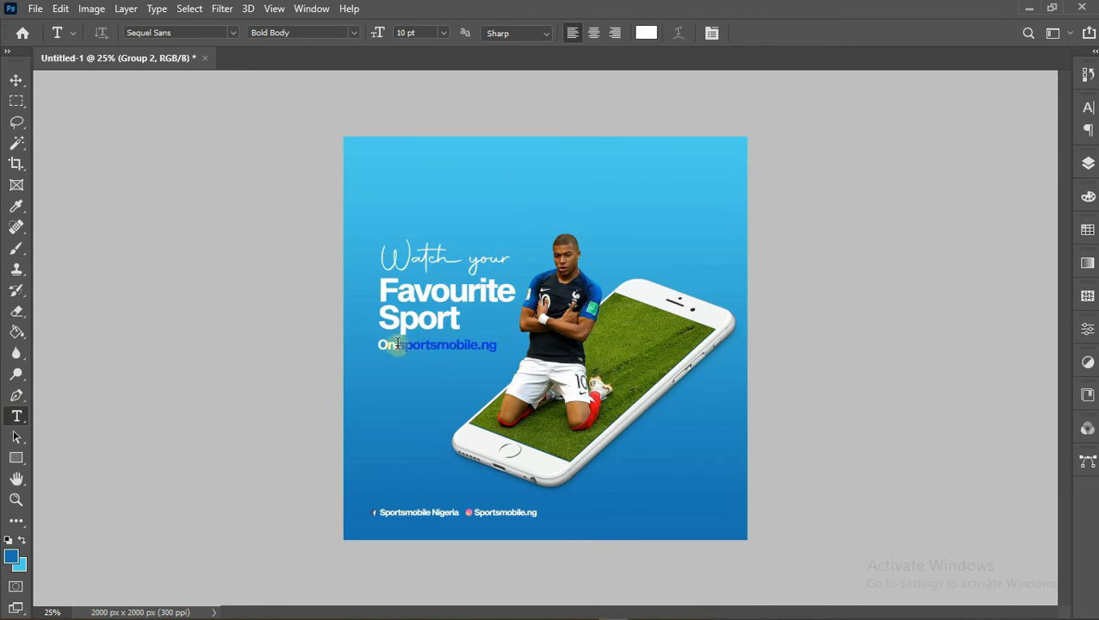
pyautogui.moveTo(400, 347); pyautogui.dragTo(506, 357)
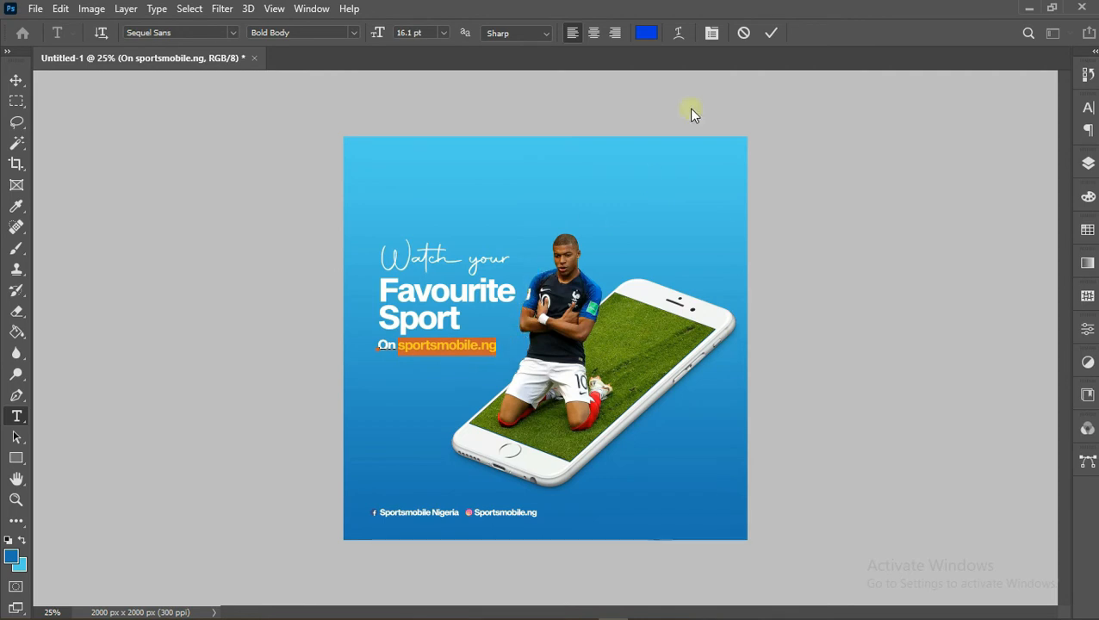
pyautogui.click(648, 34)
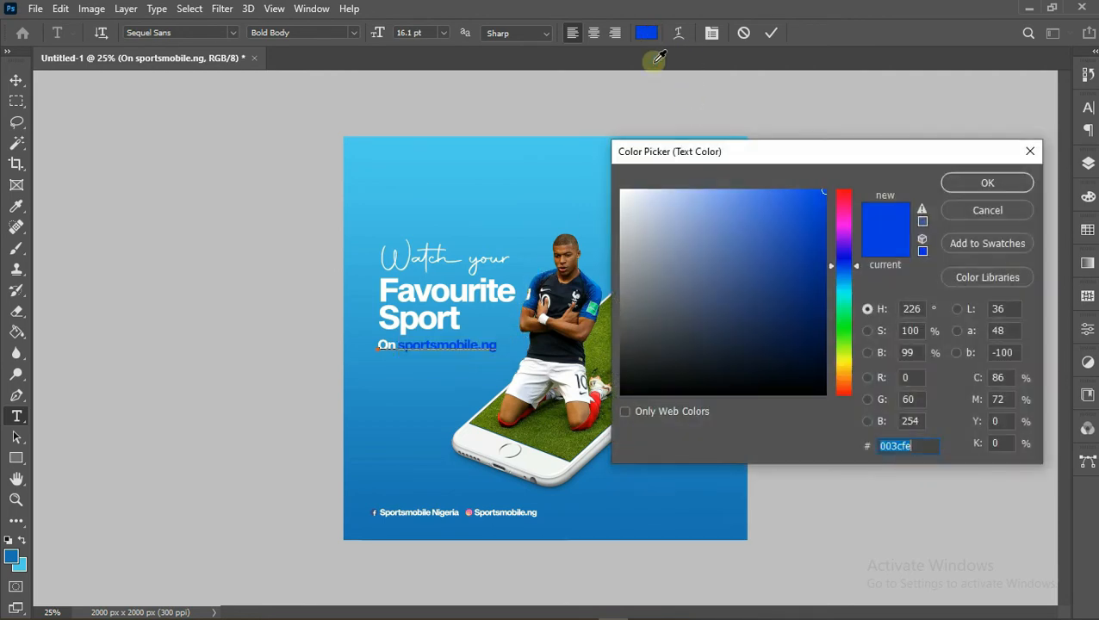
pyautogui.moveTo(683, 253); pyautogui.dragTo(579, 156)
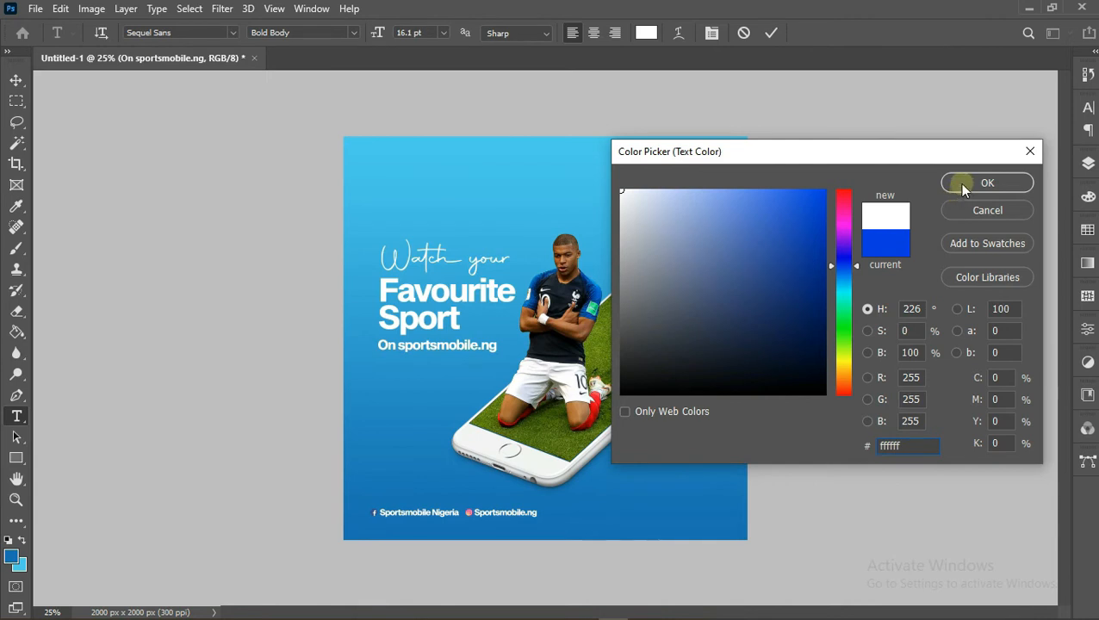
pyautogui.click(962, 184)
pyautogui.click(772, 33)
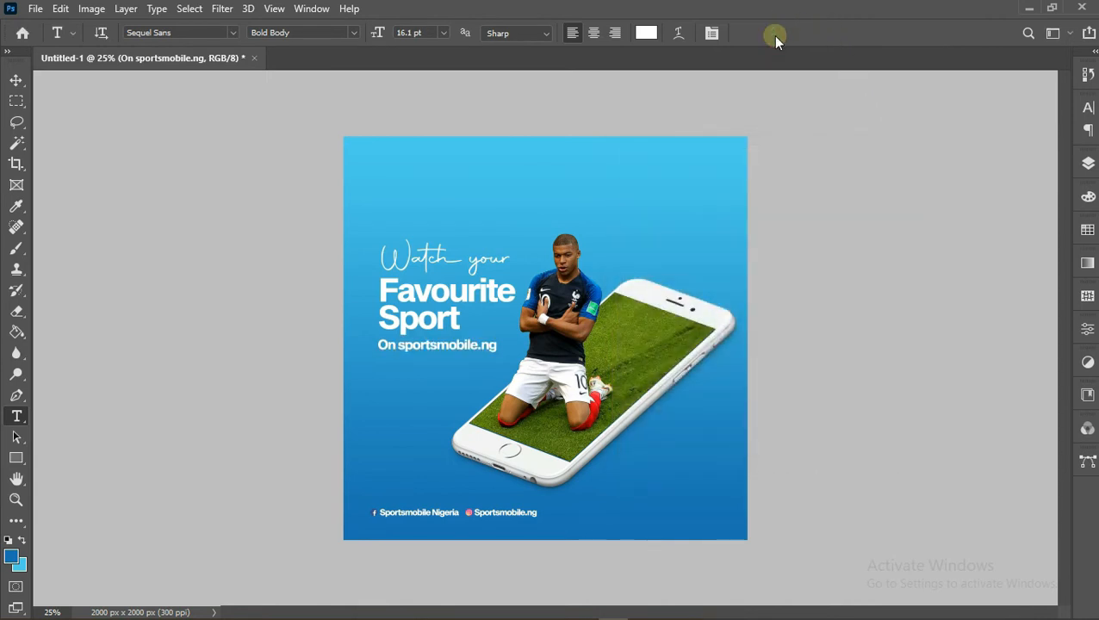
# Check Group 1's contents by switching its visibility off and on, and rename the group "Pop out Mbappe"
pyautogui.click(1088, 163)
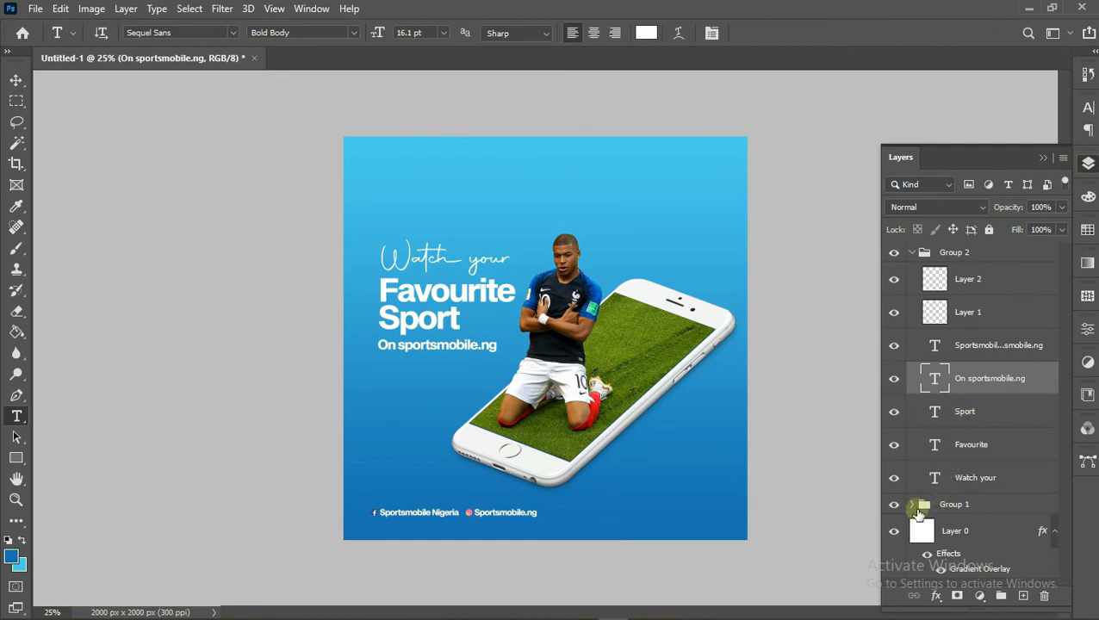
pyautogui.click(894, 505)
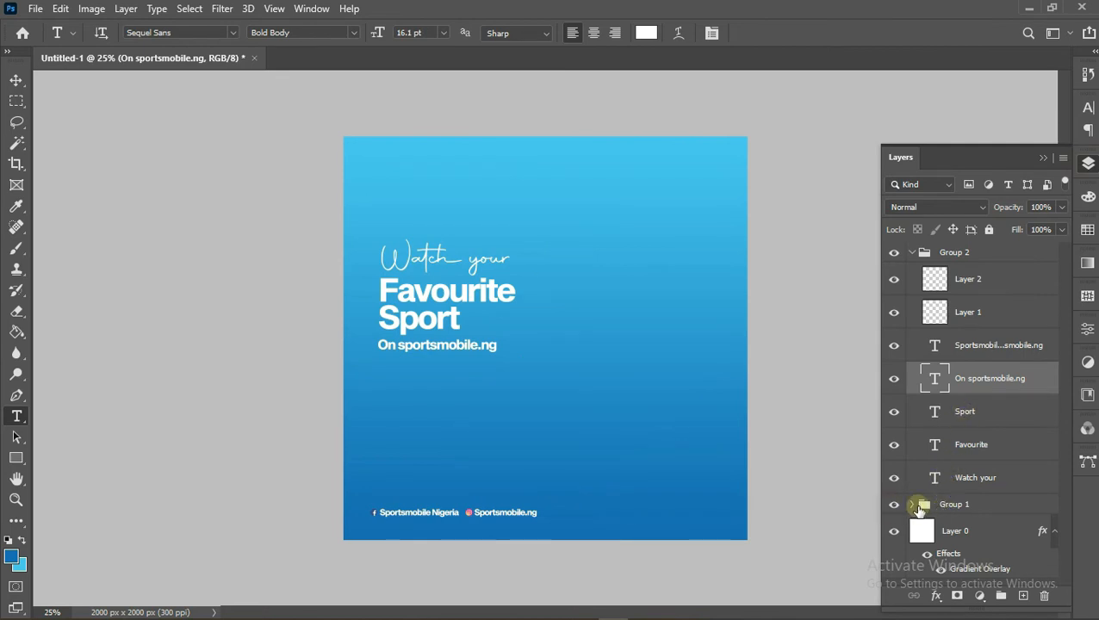
pyautogui.click(894, 505)
pyautogui.click(954, 505)
pyautogui.doubleClick(954, 505)
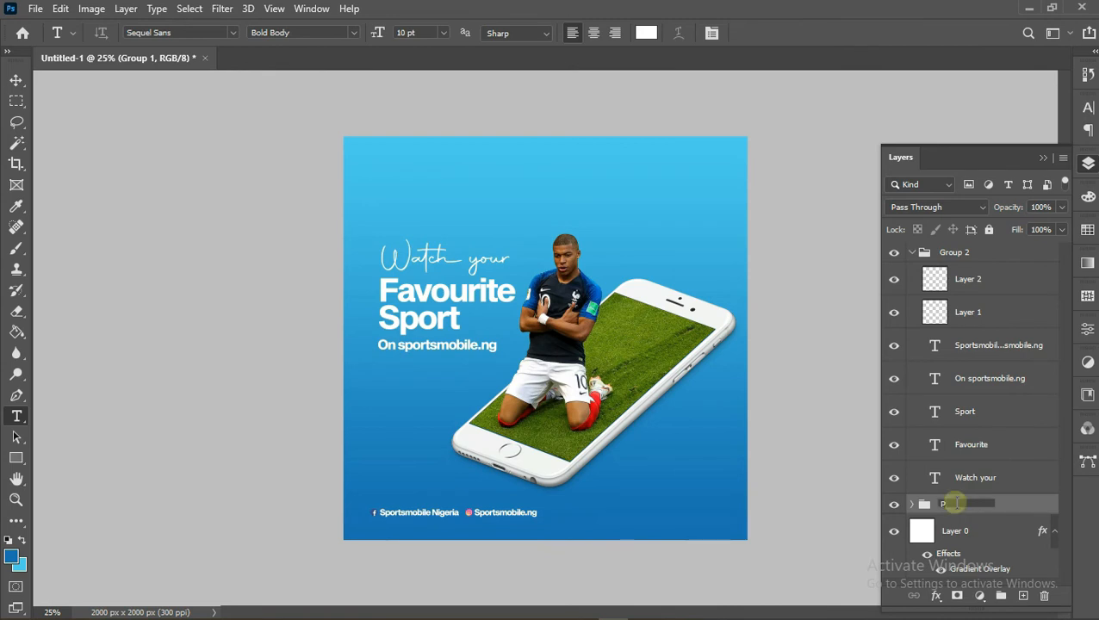
pyautogui.write('Pop out Mbappe')
pyautogui.press('Return')
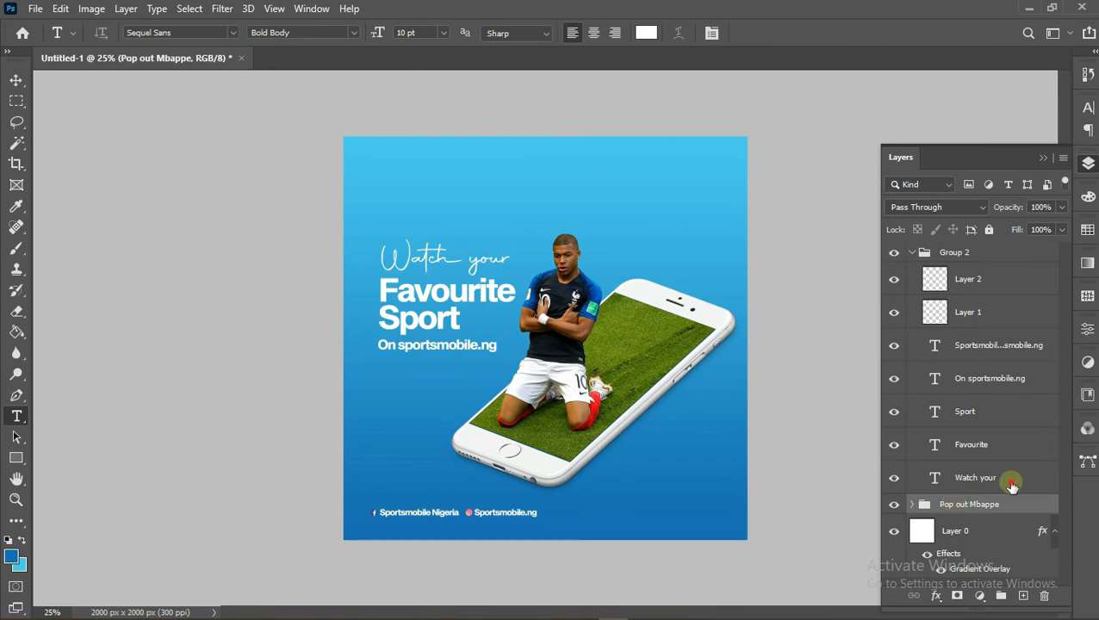
# Group the four headline text layers, from "Watch your" to "On sportsmobile.ng", and name the group "Writeup"
pyautogui.click(1012, 482)
pyautogui.keyDown('shift'); pyautogui.click(1004, 442); pyautogui.keyUp('shift')
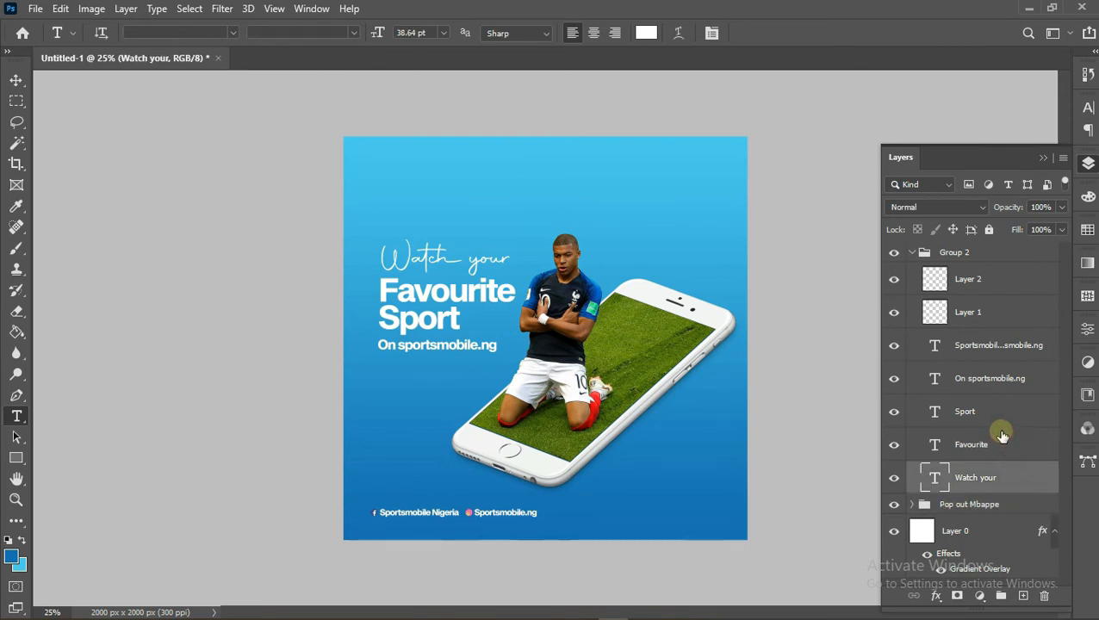
pyautogui.keyDown('shift'); pyautogui.click(1002, 416); pyautogui.keyUp('shift')
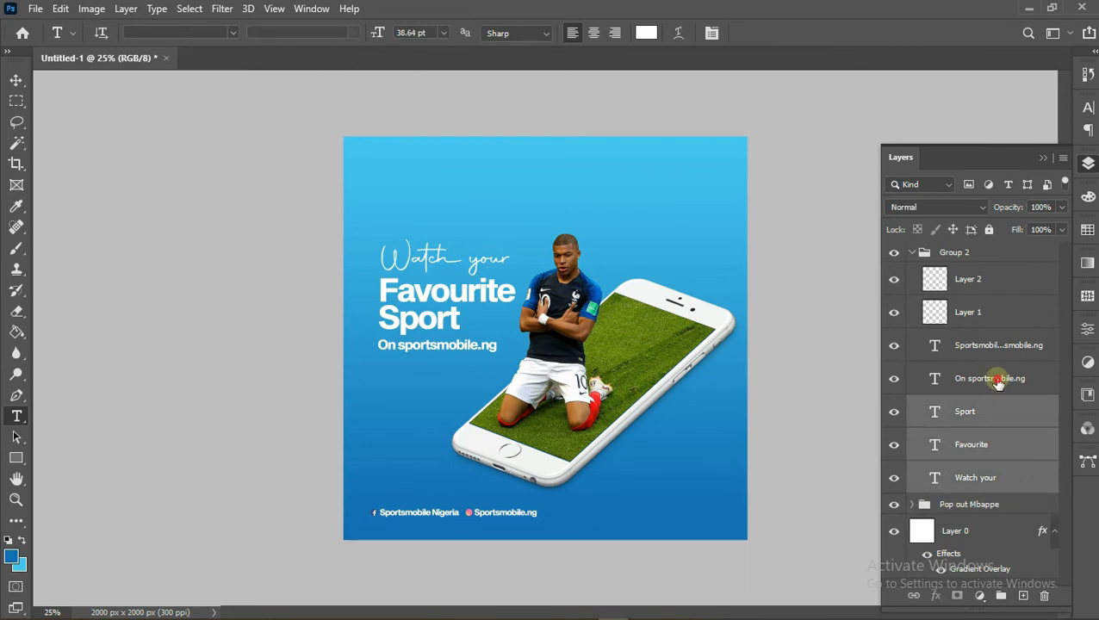
pyautogui.keyDown('shift'); pyautogui.click(998, 383); pyautogui.keyUp('shift')
pyautogui.hotkey('ctrl', 'g')
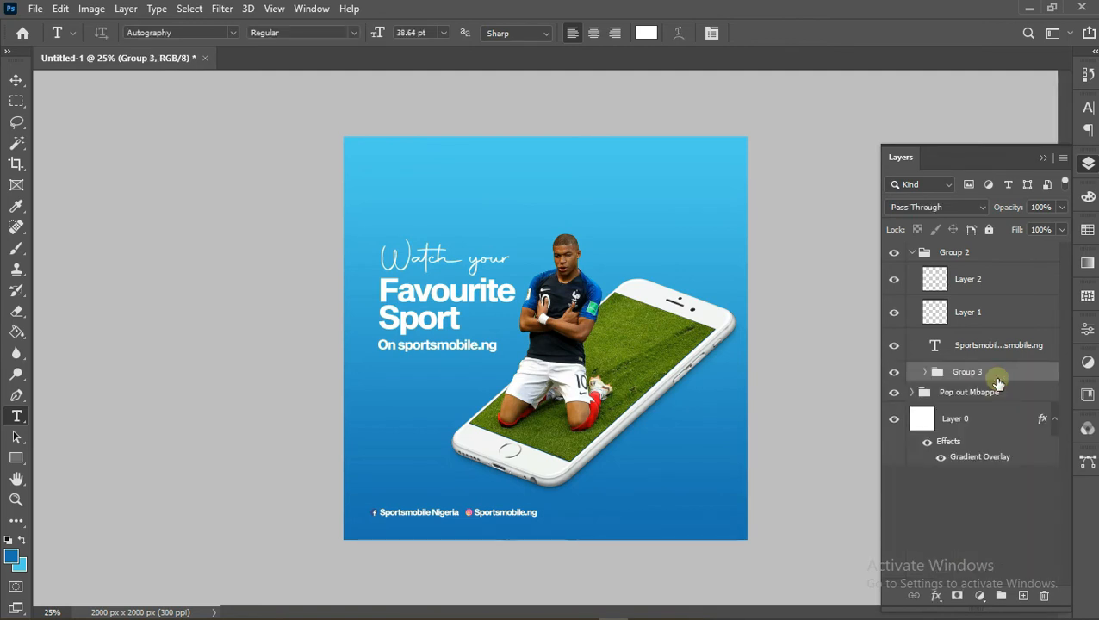
pyautogui.doubleClick(963, 373)
pyautogui.write('Wi')
pyautogui.write('l')
pyautogui.write('te')
pyautogui.write('u')
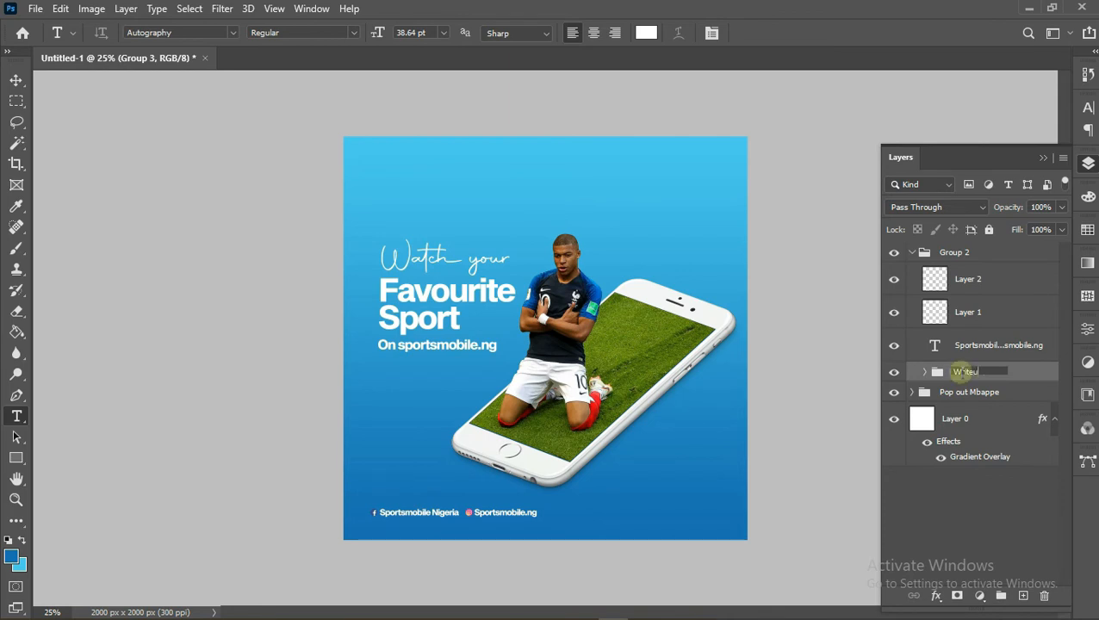
pyautogui.write('p')
pyautogui.press('Return')
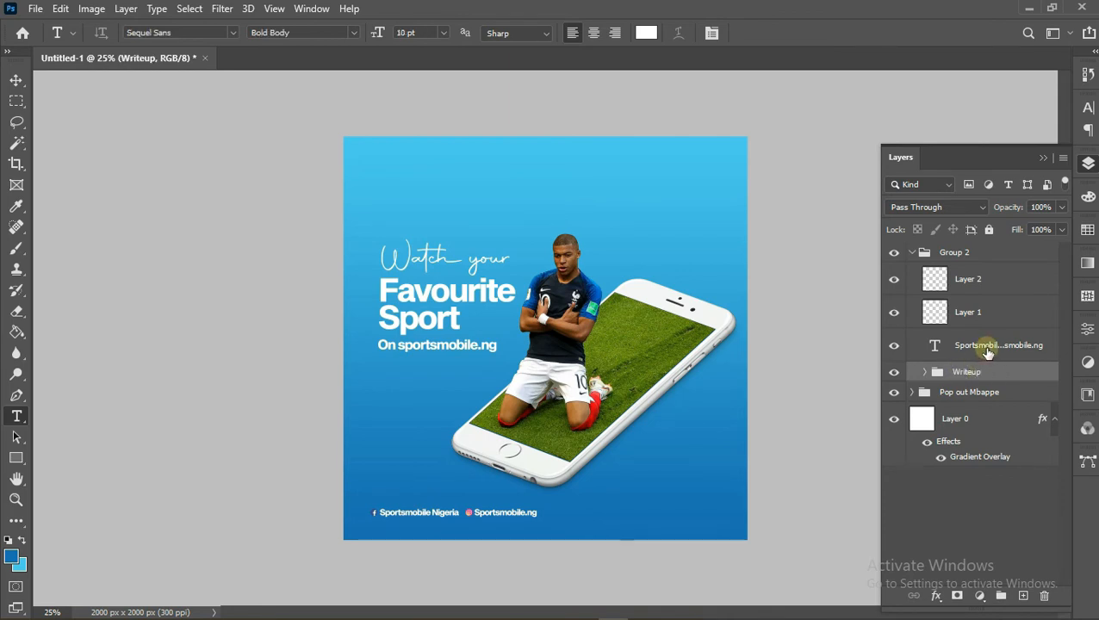
# Group the footer handles text with Layer 1 and Layer 2, and name the group "Social media"
pyautogui.click(988, 349)
pyautogui.keyDown('shift'); pyautogui.click(986, 313); pyautogui.keyUp('shift')
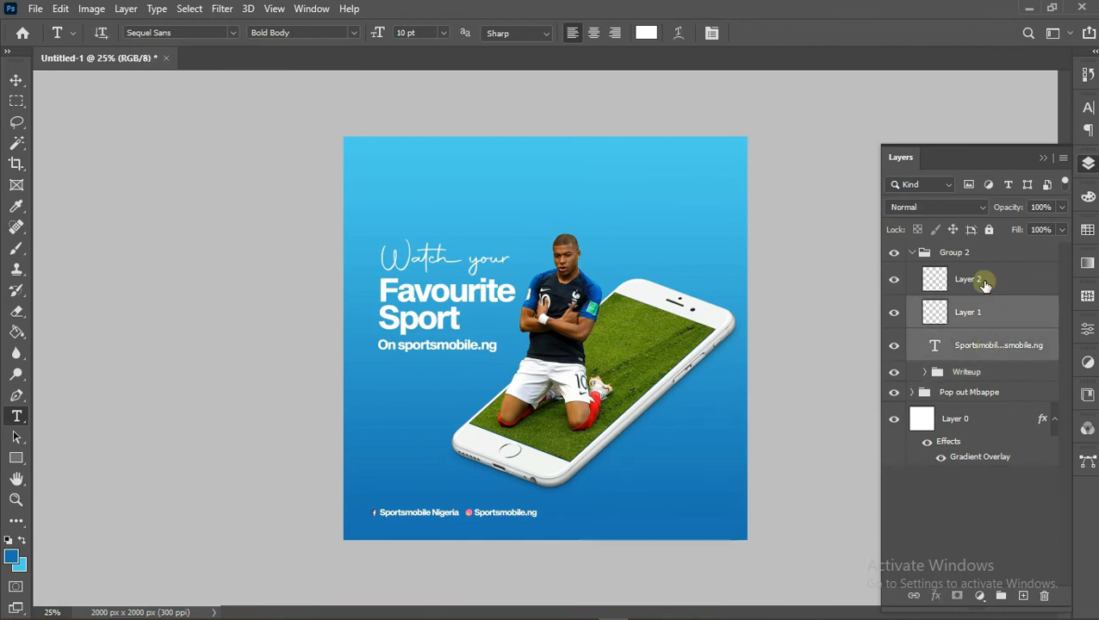
pyautogui.keyDown('shift'); pyautogui.click(984, 280); pyautogui.keyUp('shift')
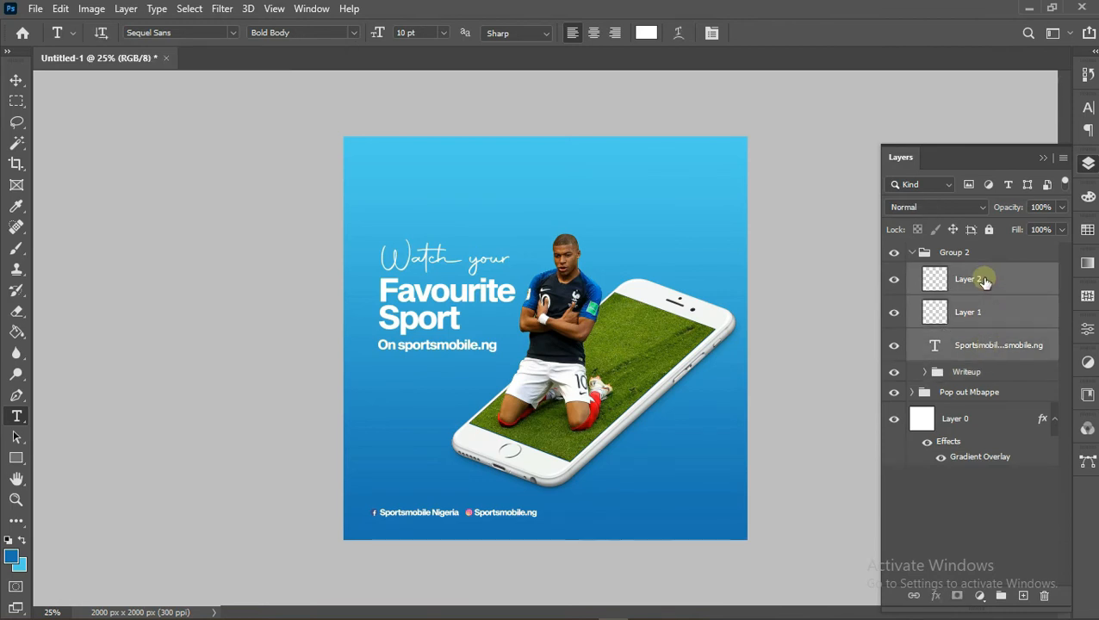
pyautogui.hotkey('ctrl', 'g')
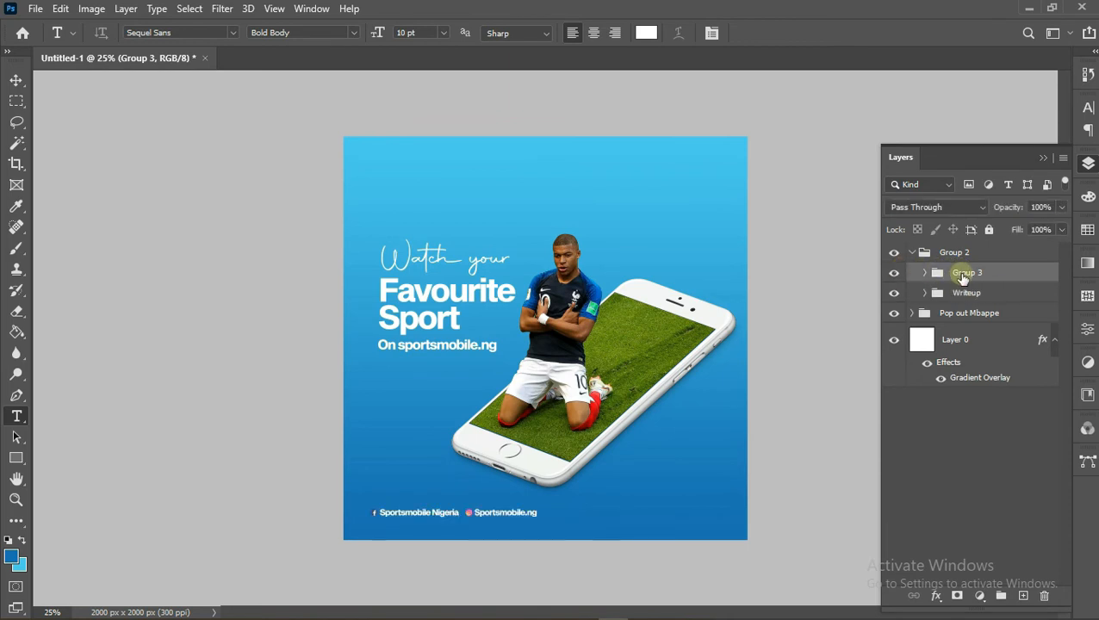
pyautogui.doubleClick(964, 273)
pyautogui.write('Socia')
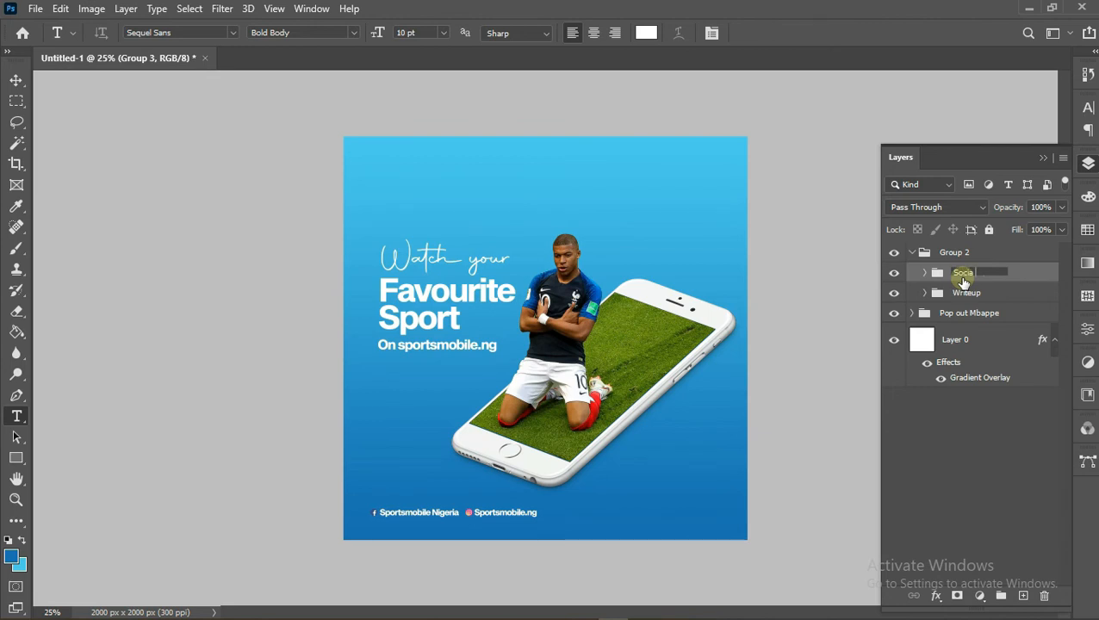
pyautogui.write('l media')
pyautogui.press('Return')
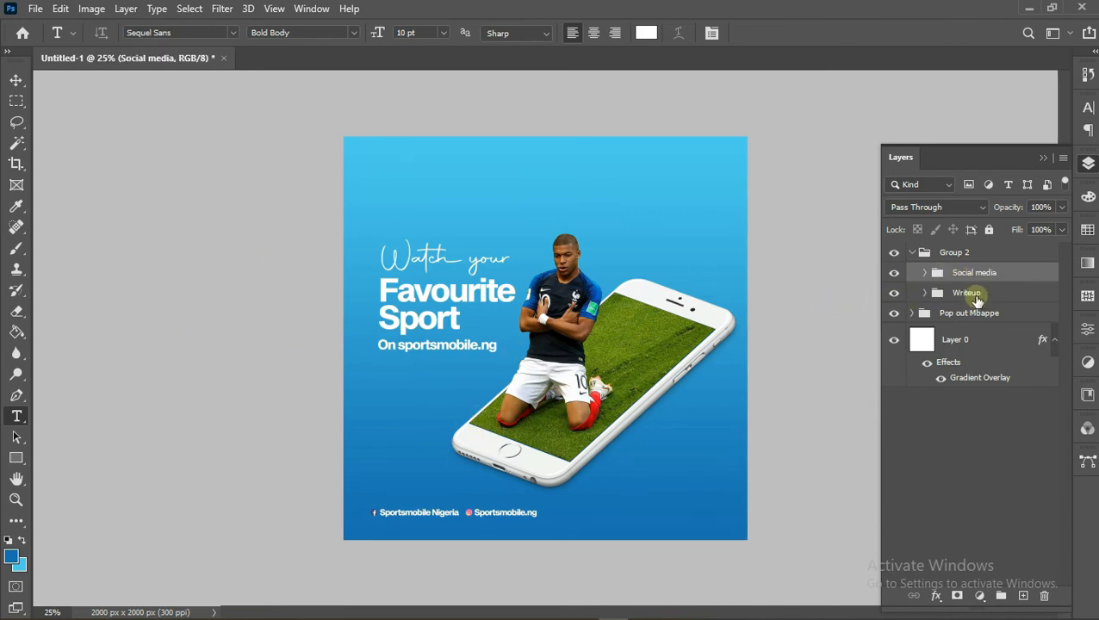
# Convert the Writeup group to a smart object and duplicate it
pyautogui.click(977, 297)
pyautogui.rightClick(977, 297)
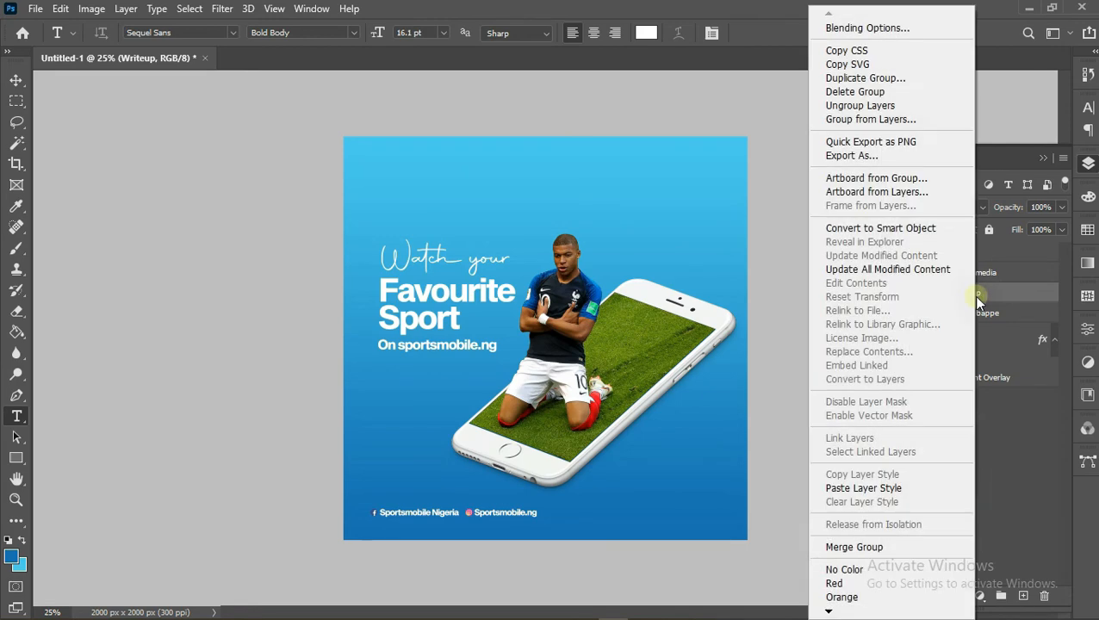
pyautogui.click(889, 228)
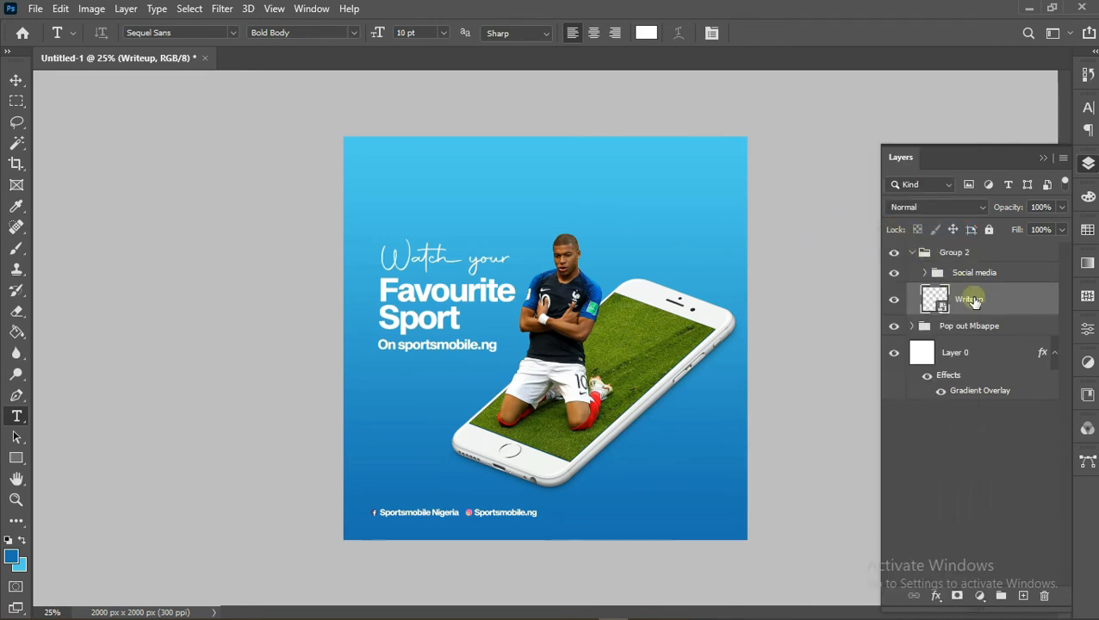
pyautogui.hotkey('ctrl', 'j')
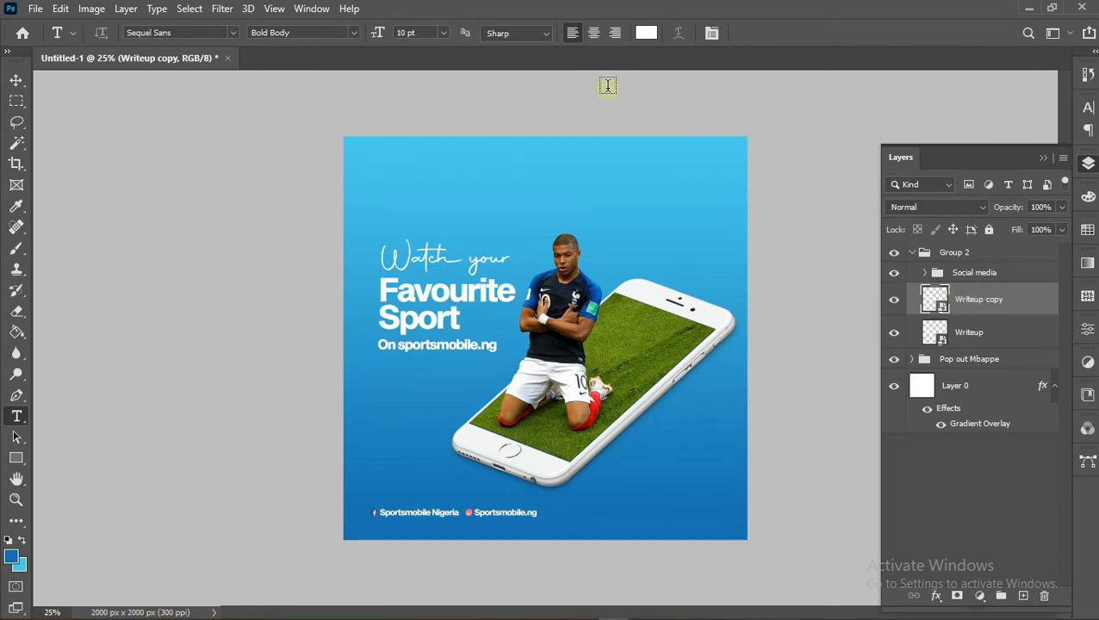
# Set the duplicated Writeup layer's blend mode to Screen and apply a Gaussian Blur with a 9.2-pixel radius
pyautogui.click(927, 208)
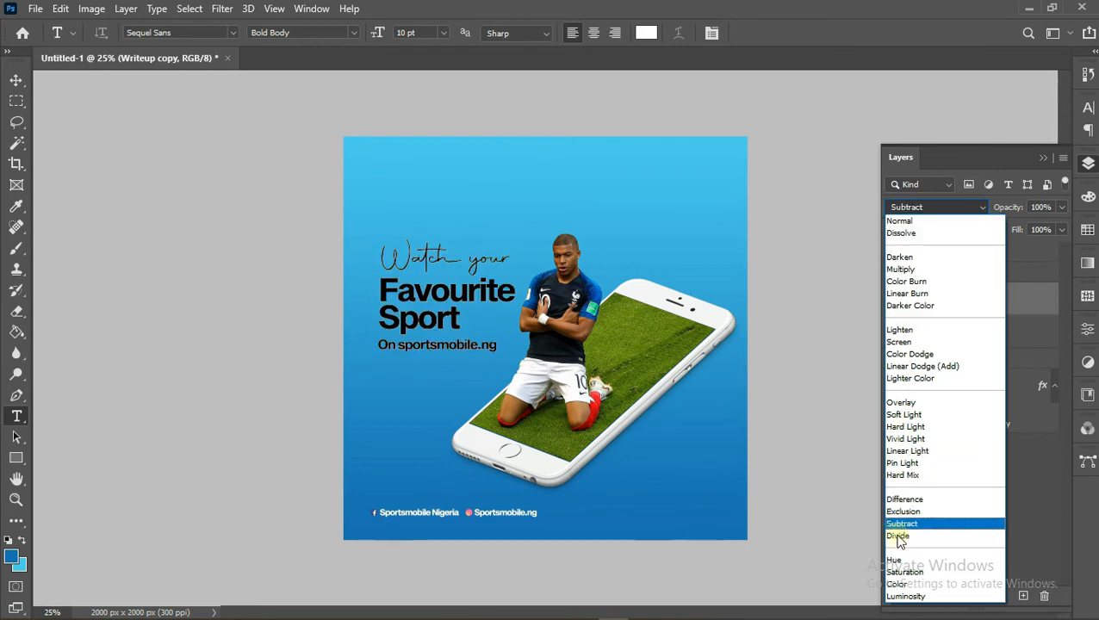
pyautogui.click(897, 342)
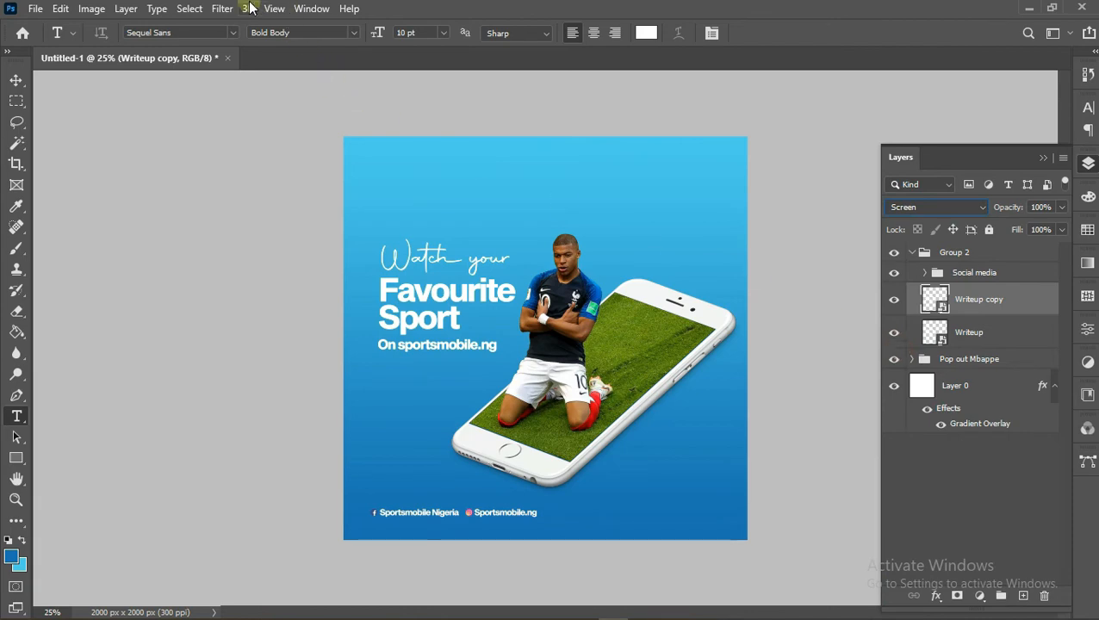
pyautogui.click(222, 8)
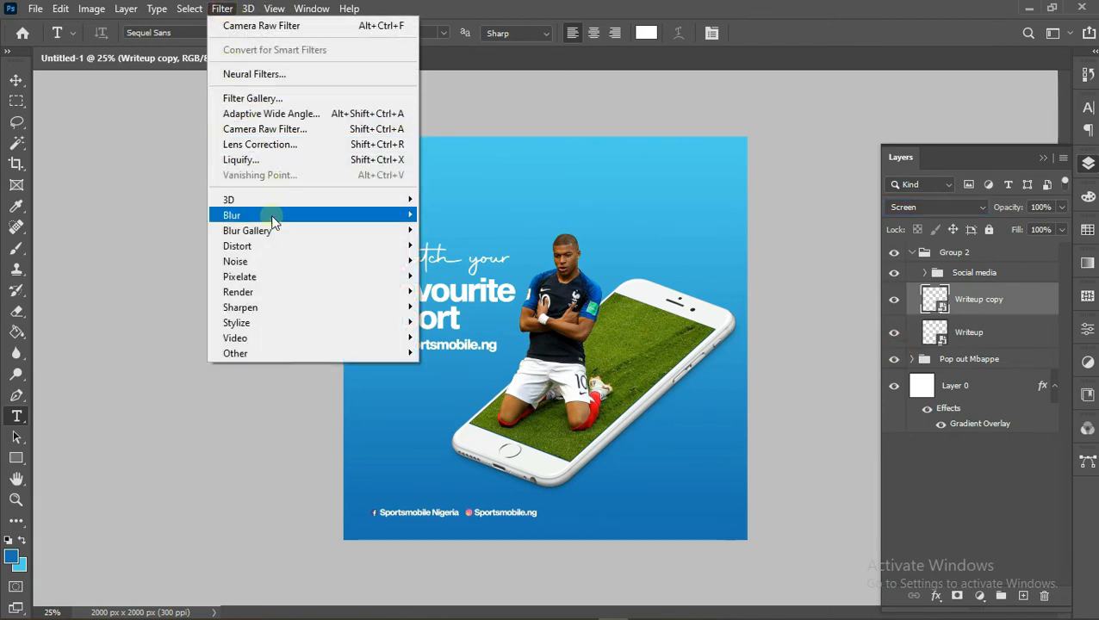
pyautogui.moveTo(348, 216)
pyautogui.click(474, 274)
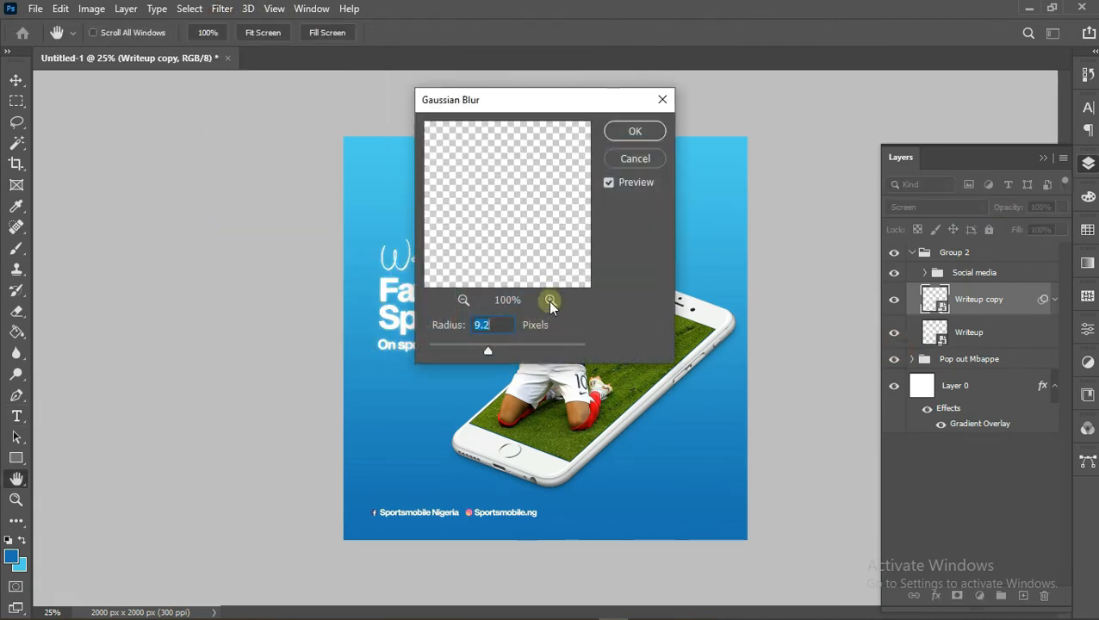
pyautogui.moveTo(441, 104); pyautogui.dragTo(728, 131)
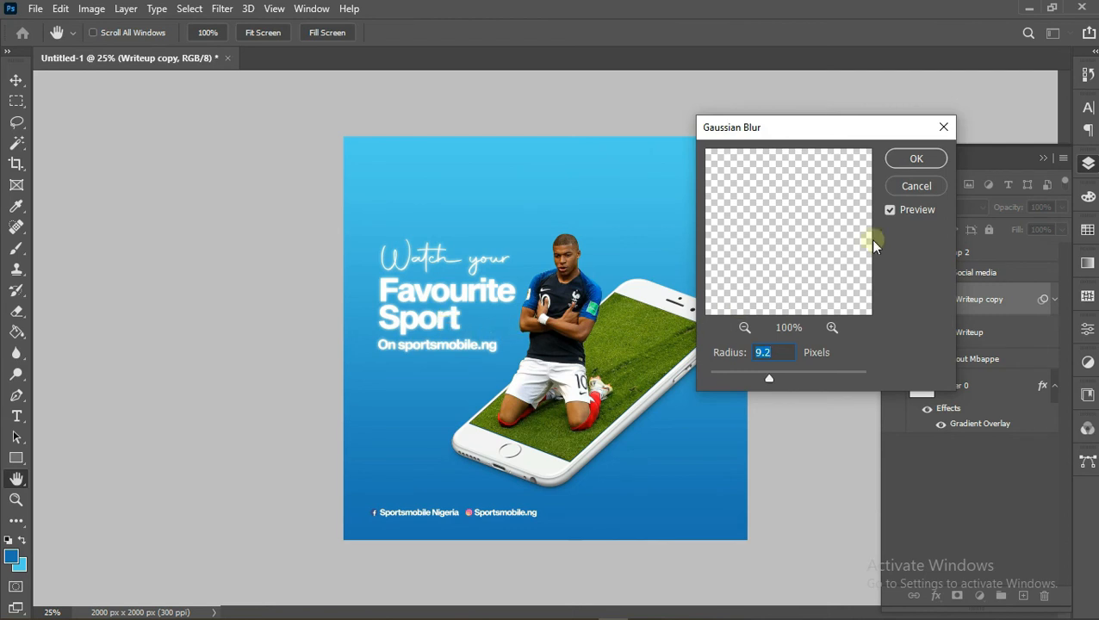
pyautogui.click(913, 161)
pyautogui.press('t')
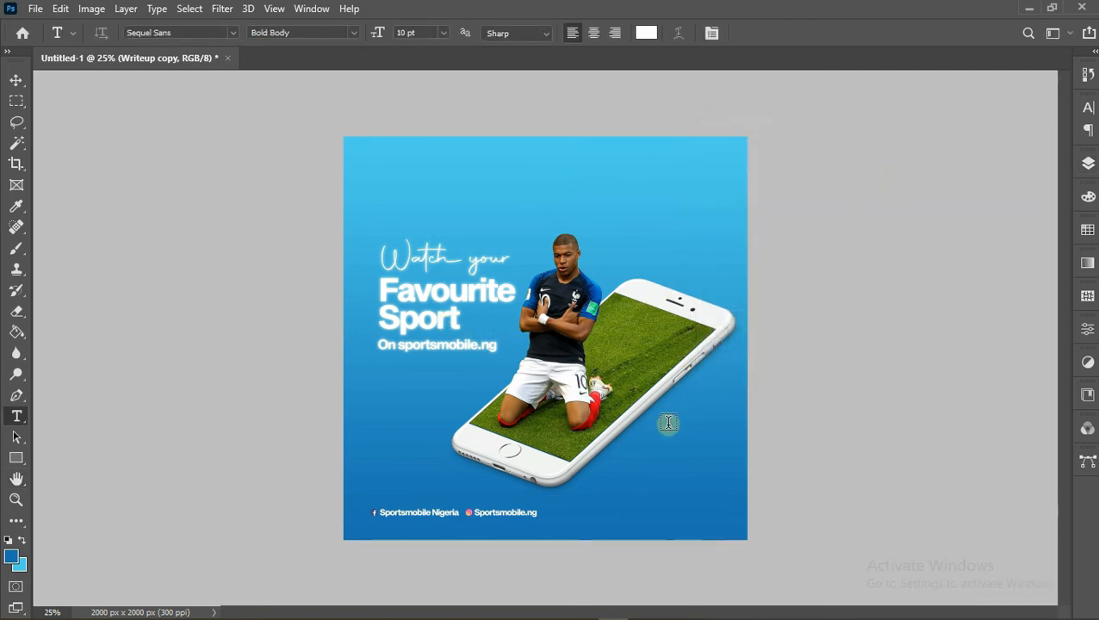
# Select the gradient background Layer 0 and convert it to a smart object
pyautogui.keyDown('ctrl'); pyautogui.click(570, 359); pyautogui.keyUp('ctrl')
pyautogui.press('e')
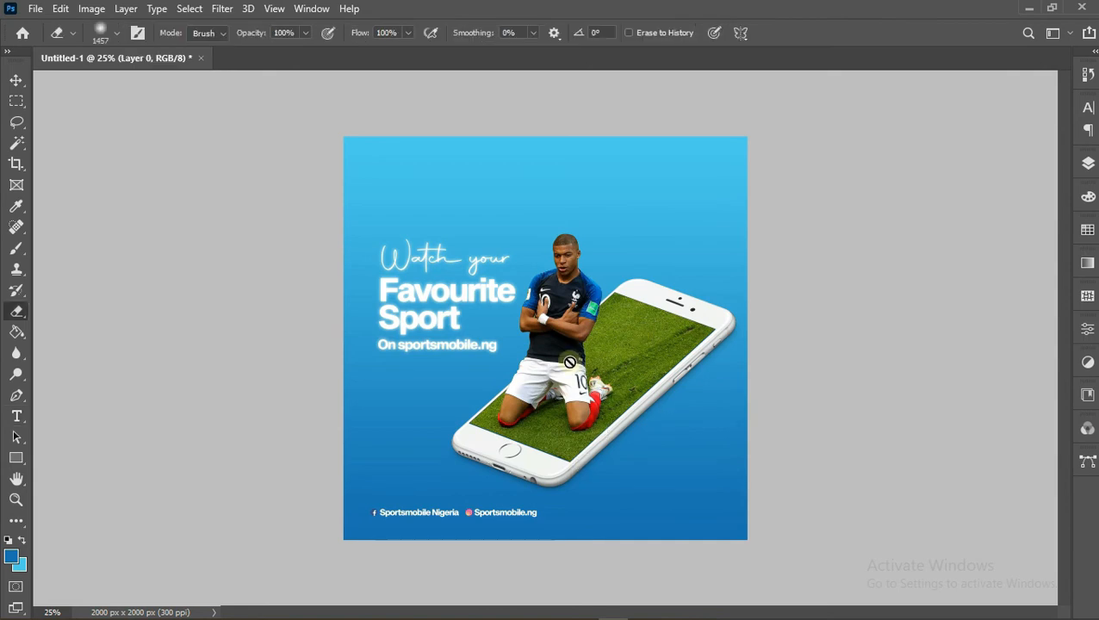
# Set the Gaussian Blur smart filter's radius on the Writeup copy to 6.8 pixels
pyautogui.click(1091, 165)
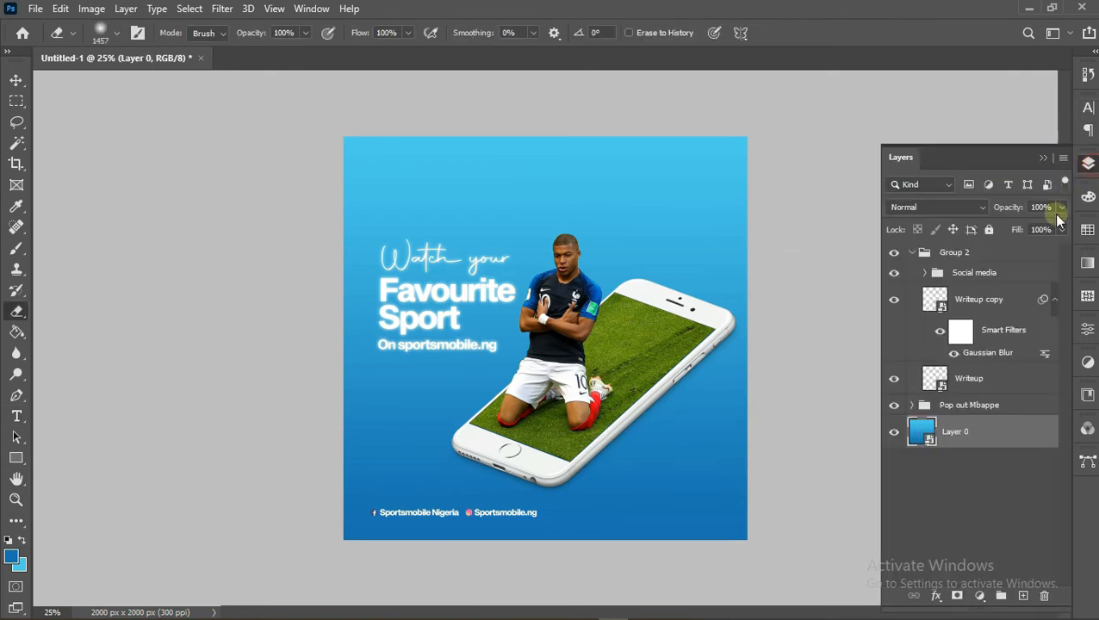
pyautogui.doubleClick(985, 354)
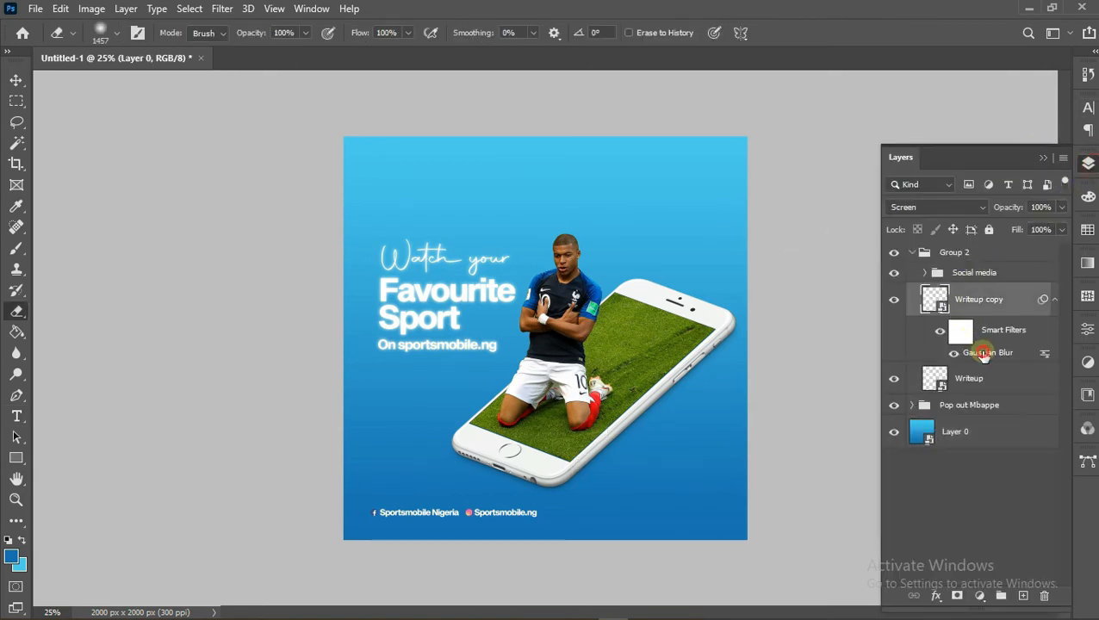
pyautogui.moveTo(764, 375); pyautogui.dragTo(760, 374)
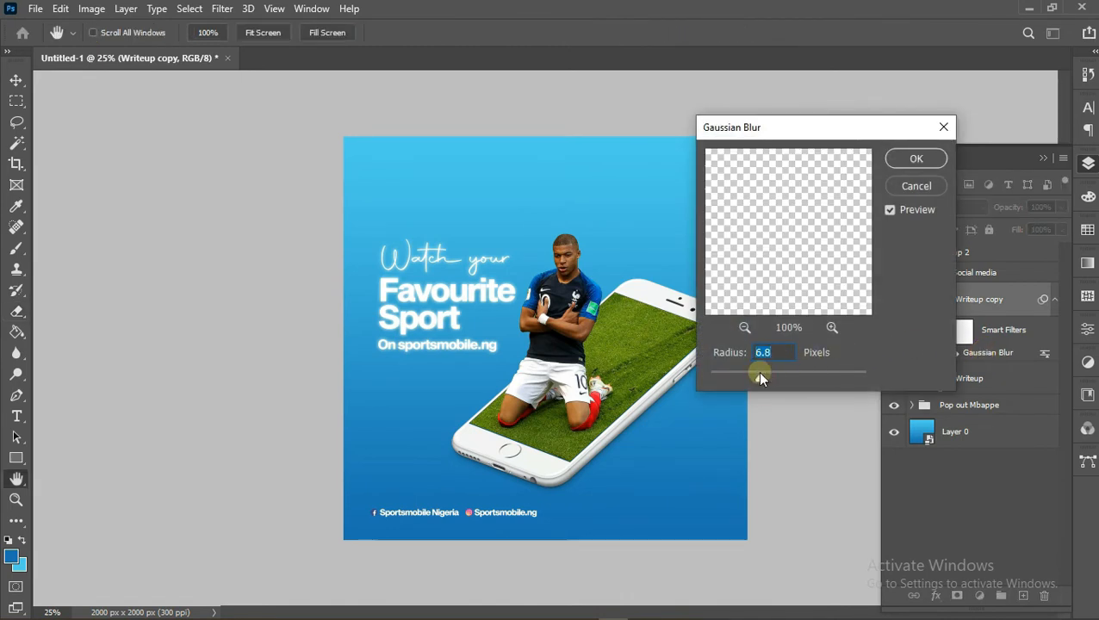
pyautogui.click(896, 160)
pyautogui.press('e')
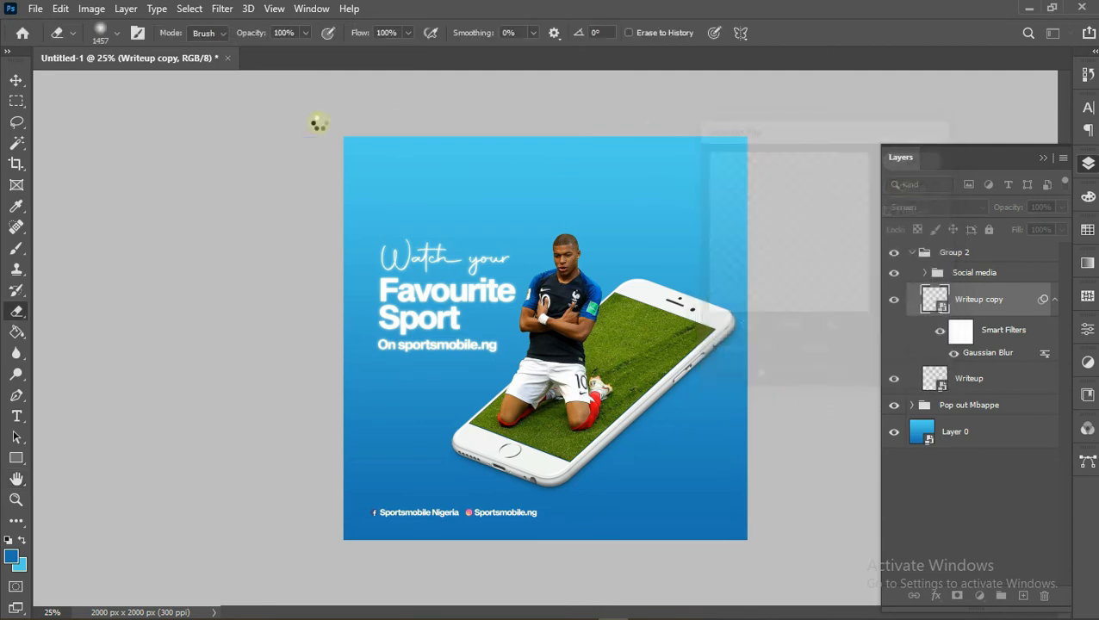
# Place the Google Play and App Store badge image embedded, scaled to 8.91% in the canvas's lower-right corner below the phone
pyautogui.click(36, 9)
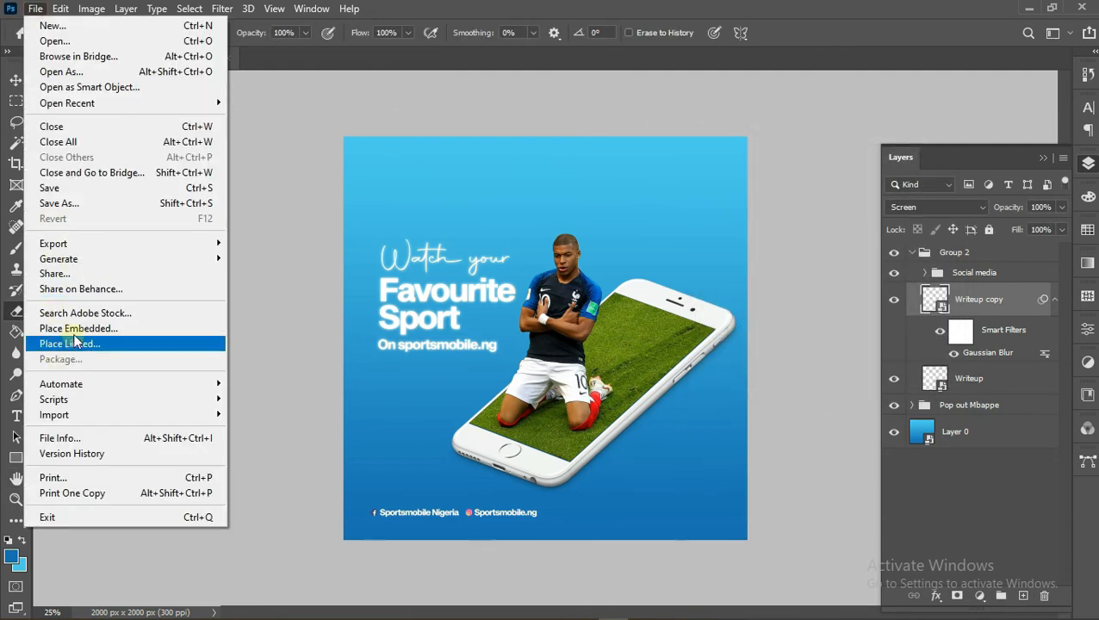
pyautogui.click(77, 328)
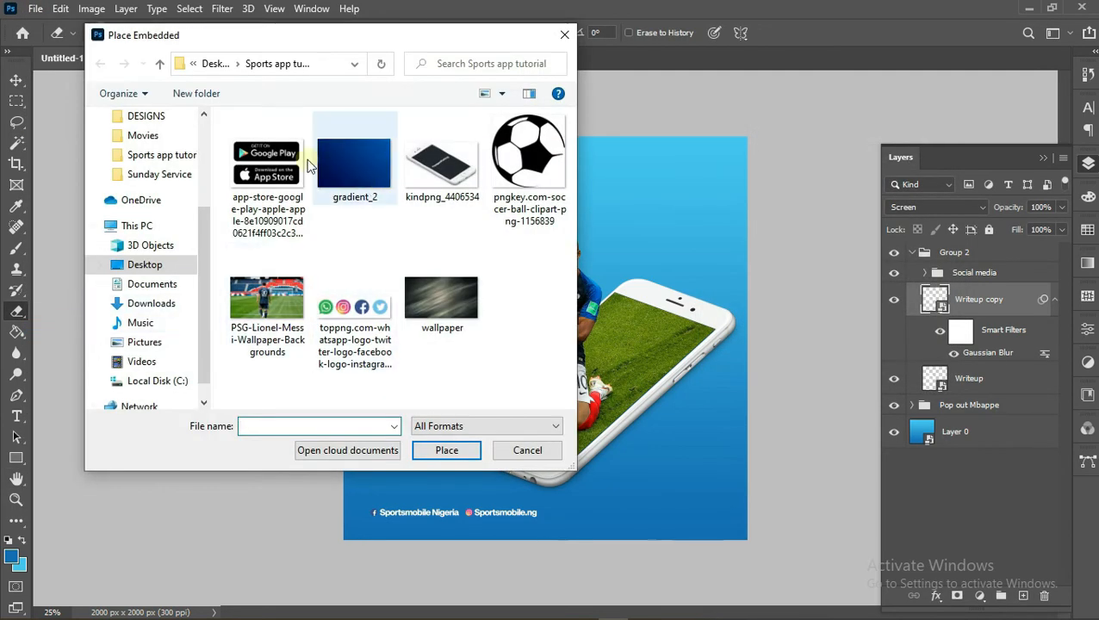
pyautogui.doubleClick(267, 163)
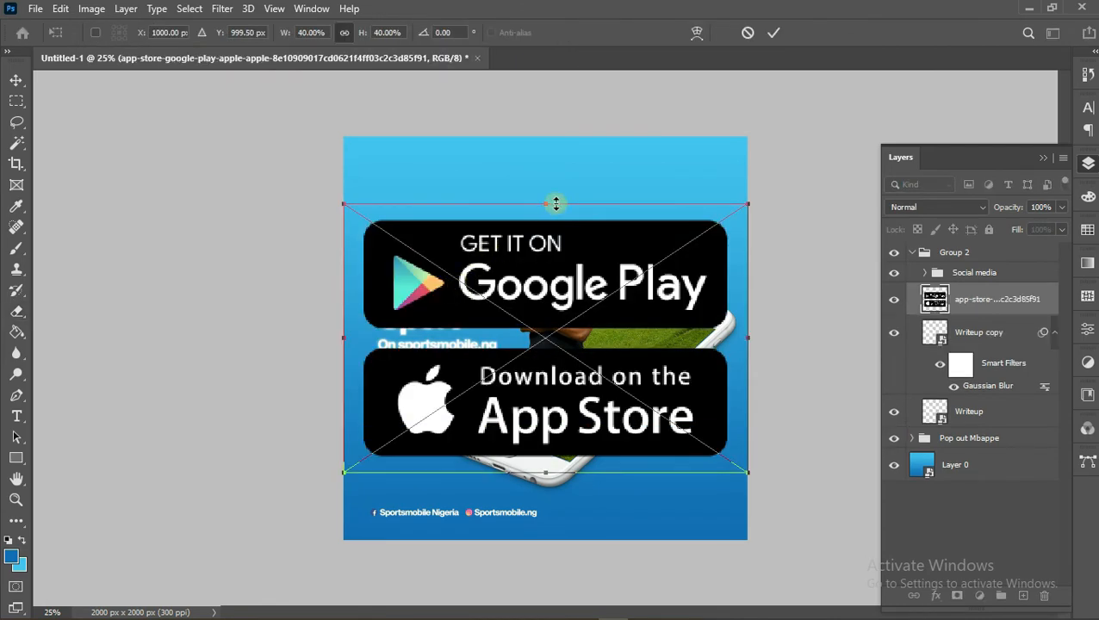
pyautogui.press('F7')
pyautogui.moveTo(543, 200); pyautogui.dragTo(654, 472)
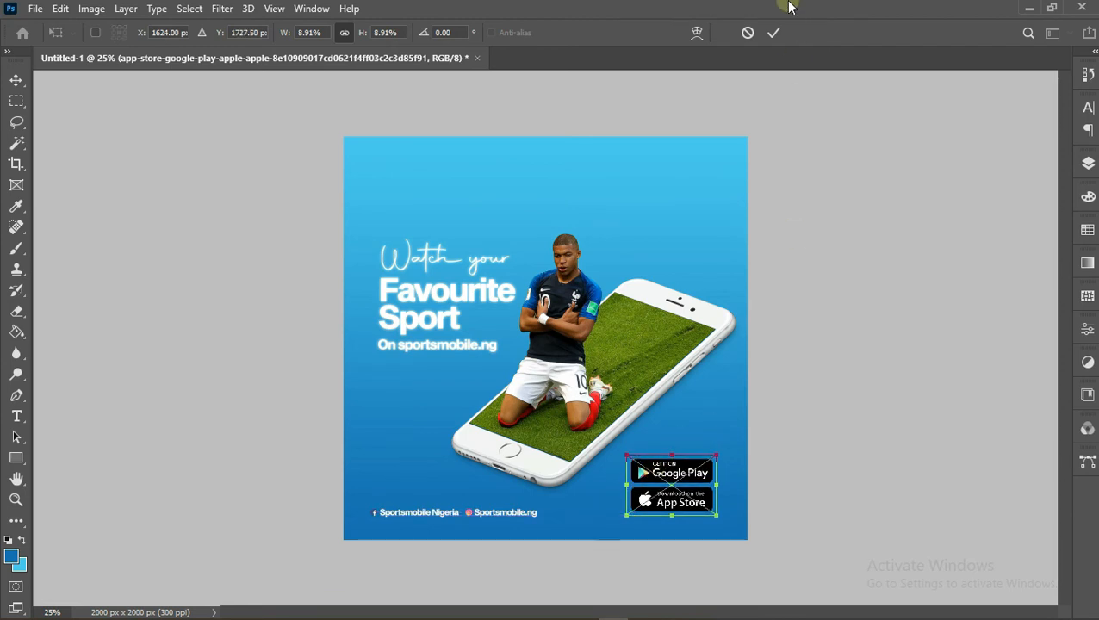
pyautogui.click(771, 35)
pyautogui.press('e')
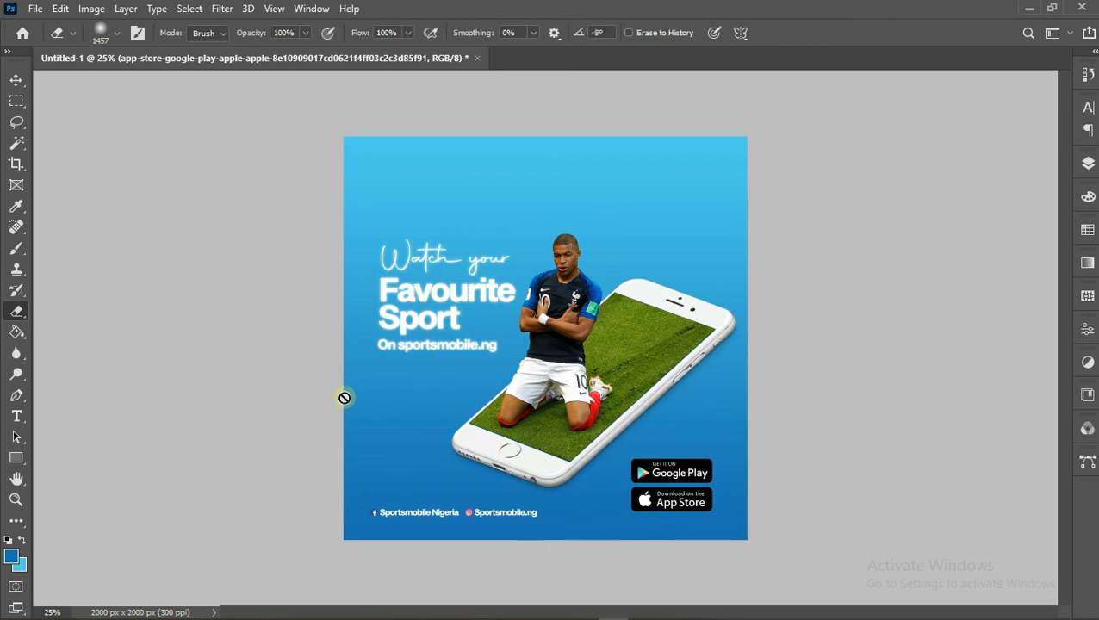
# Nudge the app store badges slightly to the right with the Move tool
pyautogui.press('v')
pyautogui.press('Right')
pyautogui.press('Right')
pyautogui.press('Right')
pyautogui.press('Right')
pyautogui.press('Right')
pyautogui.press('Right')
pyautogui.press('Right')
pyautogui.press('Right')
pyautogui.press('Right')
pyautogui.press('Right')
pyautogui.press('Right')
pyautogui.press('Right')
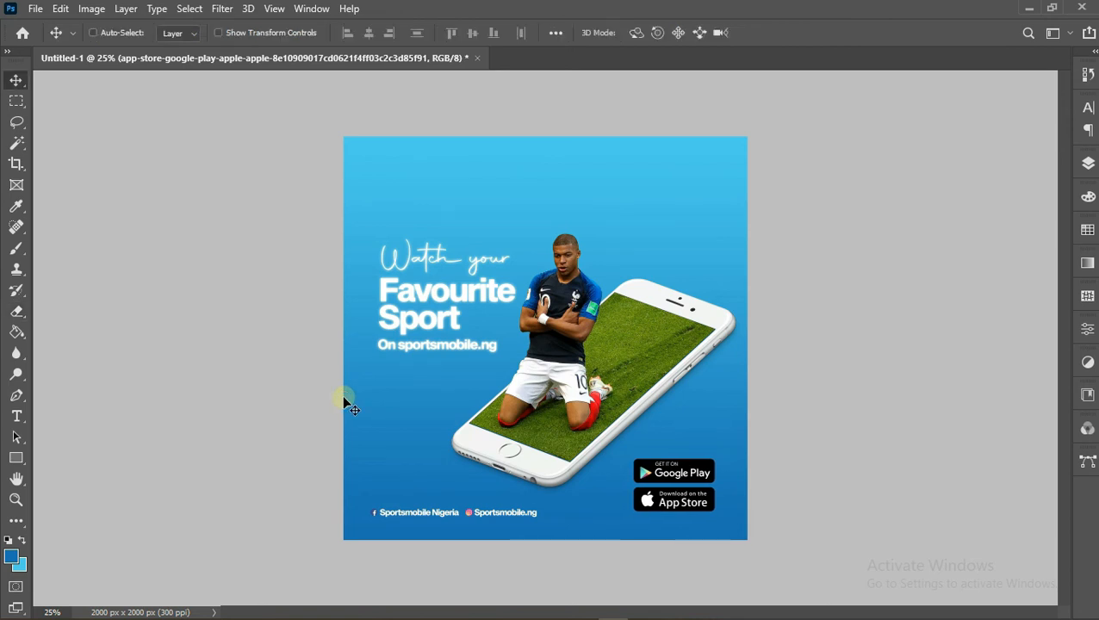
pyautogui.press('Right')
pyautogui.press('Right')
pyautogui.press('Right')
pyautogui.press('Right')
pyautogui.press('Right')
pyautogui.press('Right')
pyautogui.press('Right')
pyautogui.press('Right')
pyautogui.press('Right')
pyautogui.press('Right')
pyautogui.press('Right')
pyautogui.press('Right')
pyautogui.press('Right')
pyautogui.press('Right')
pyautogui.press('Right')
pyautogui.press('Right')
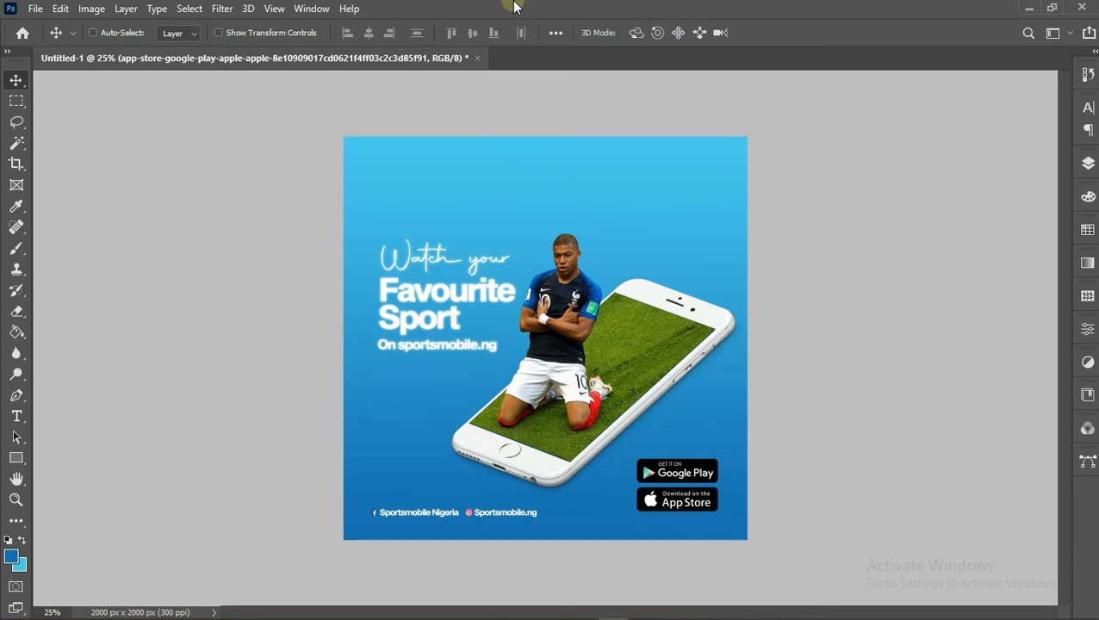
# Place the wallpaper image embedded, scaled to 22.22% to cover the canvas, and move its layer directly above Layer 0
pyautogui.click(36, 10)
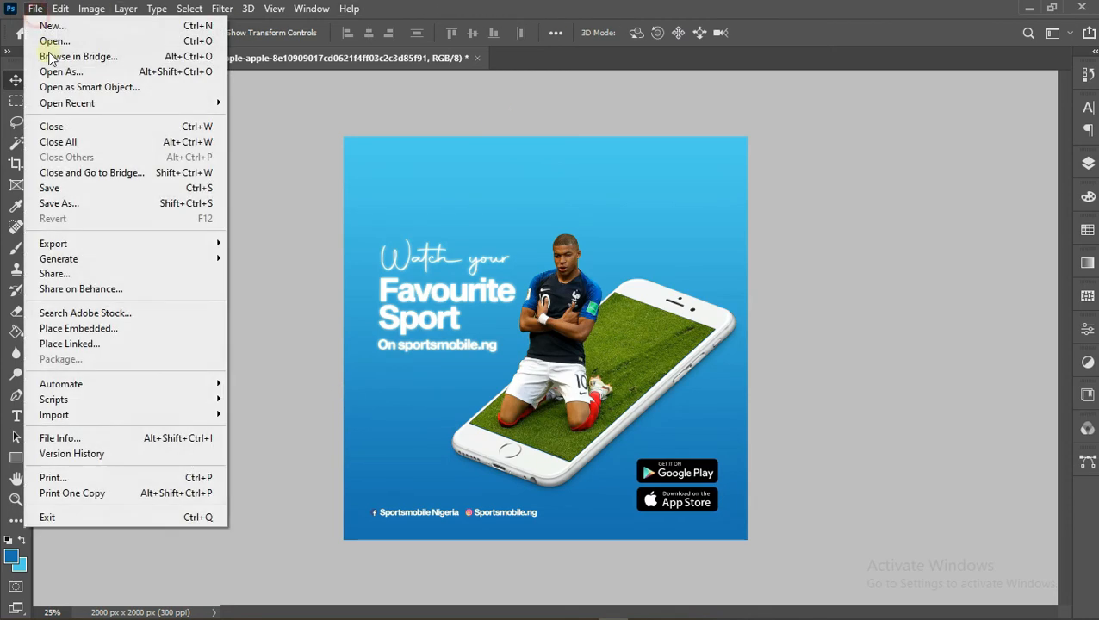
pyautogui.click(58, 326)
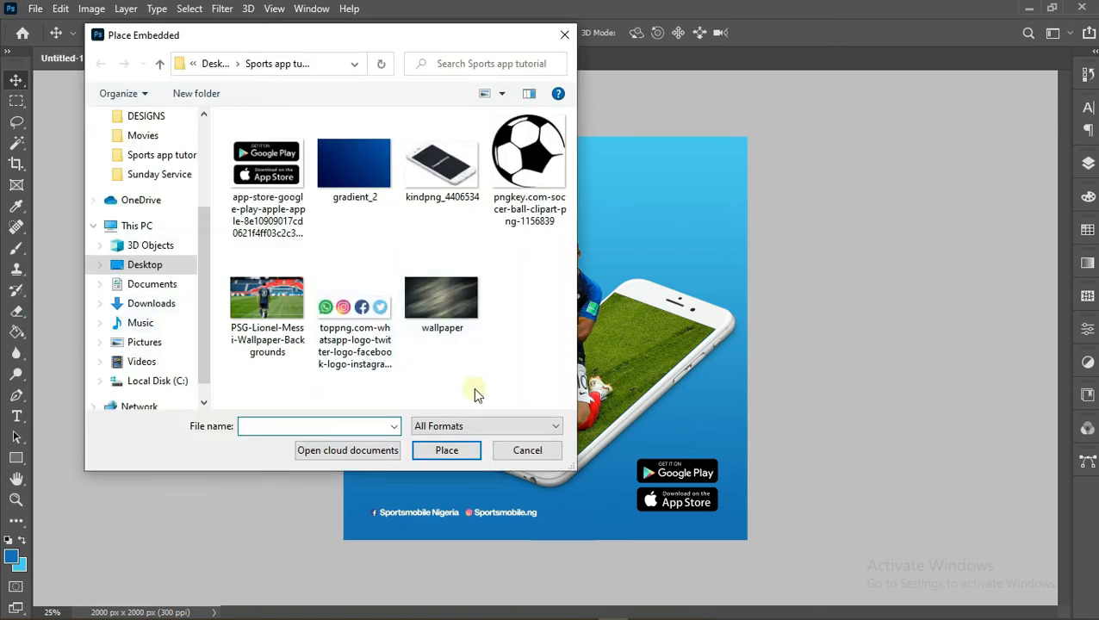
pyautogui.doubleClick(427, 288)
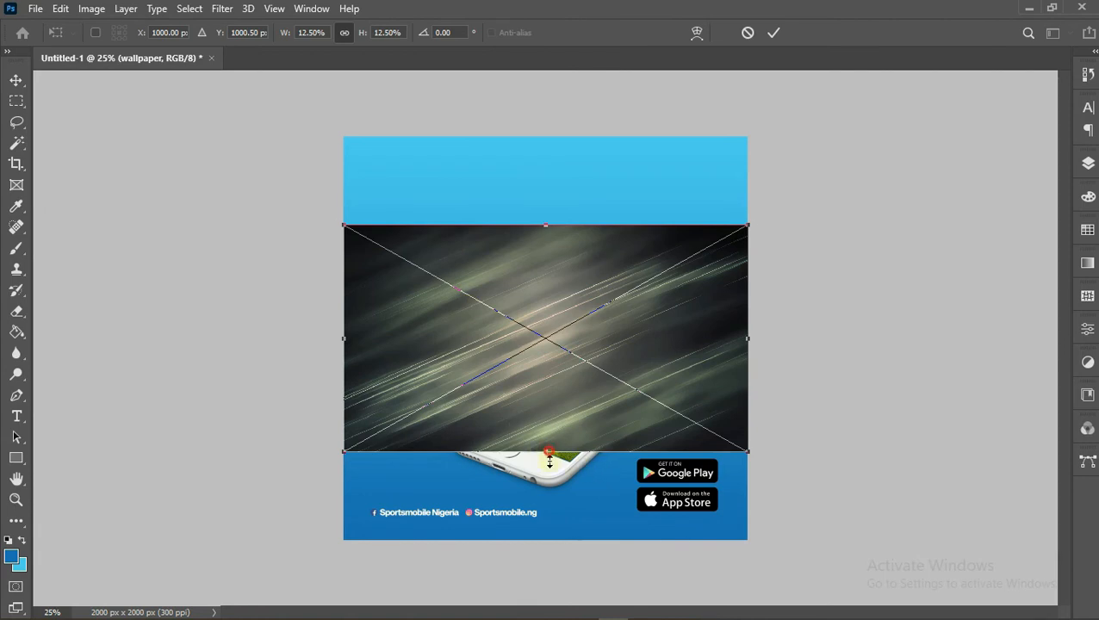
pyautogui.moveTo(549, 451); pyautogui.dragTo(546, 540)
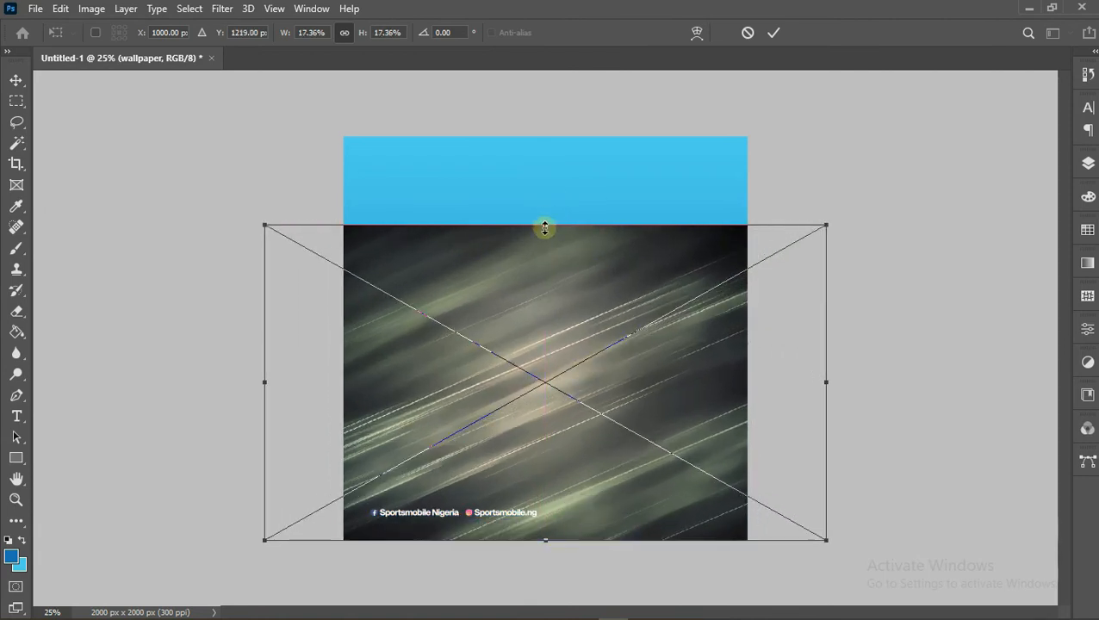
pyautogui.moveTo(545, 227); pyautogui.dragTo(556, 137)
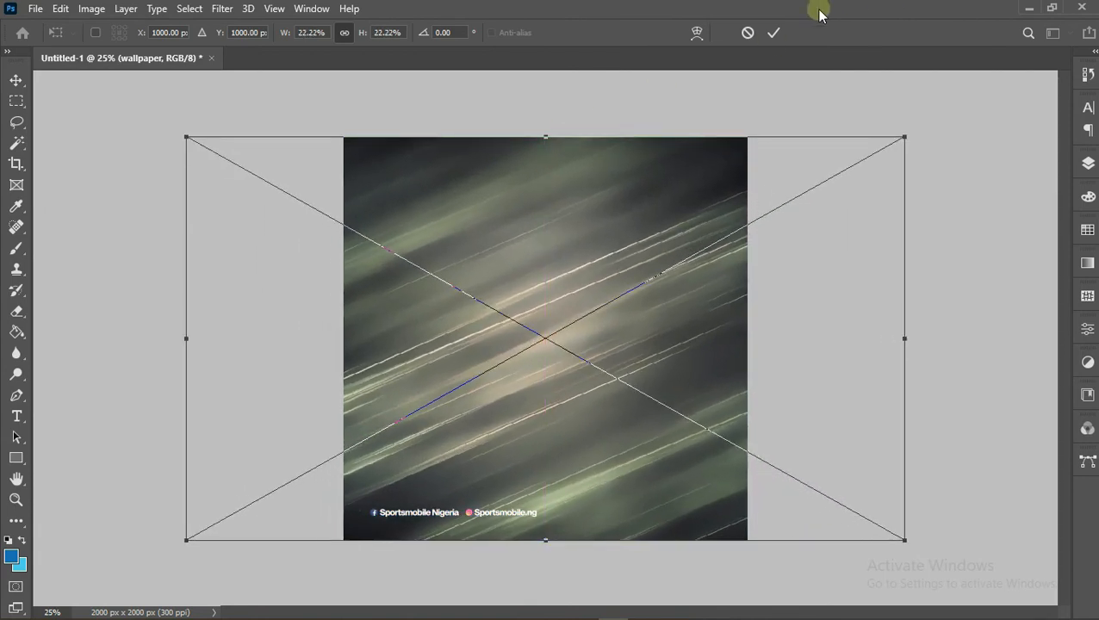
pyautogui.click(774, 32)
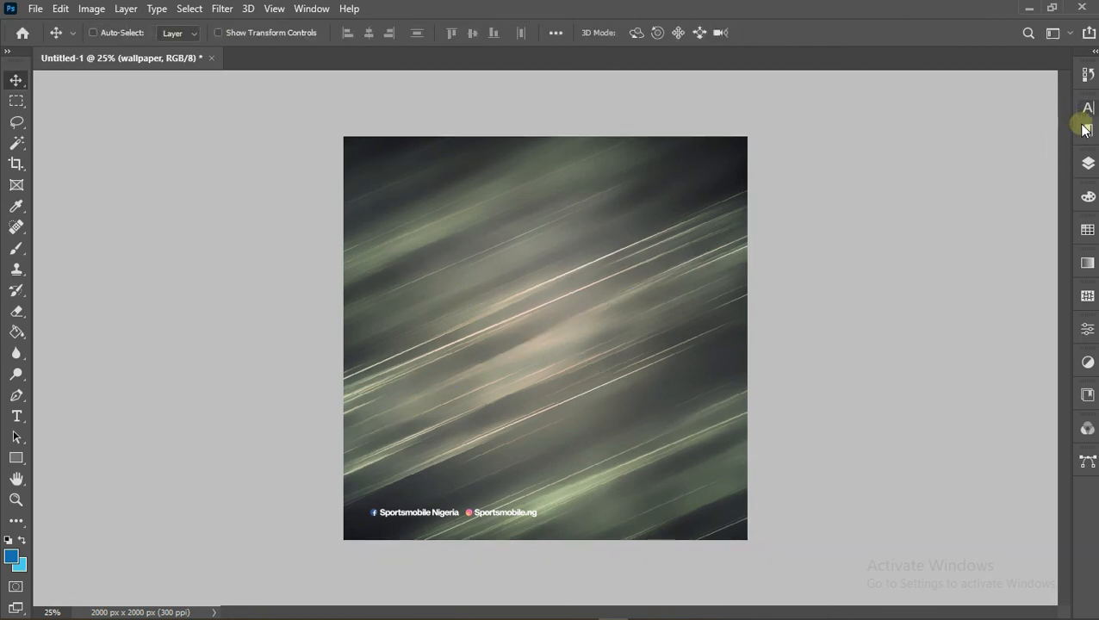
pyautogui.click(1088, 163)
pyautogui.moveTo(947, 297); pyautogui.dragTo(943, 491)
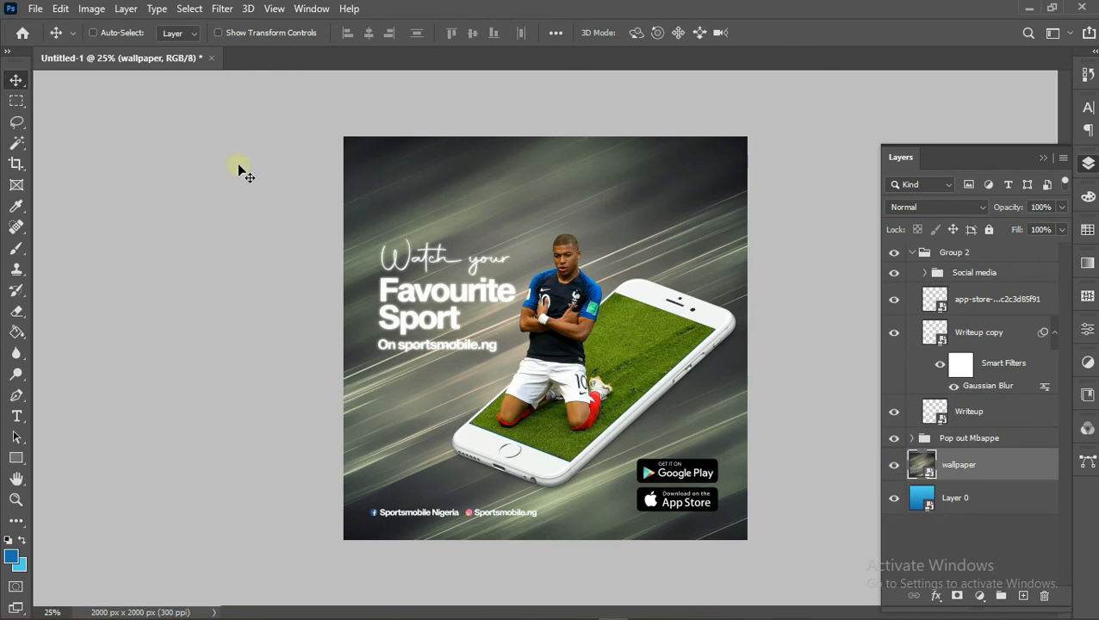
# Apply a Camera Raw Filter with the B&W Punch preset to the wallpaper layer
pyautogui.click(187, 11)
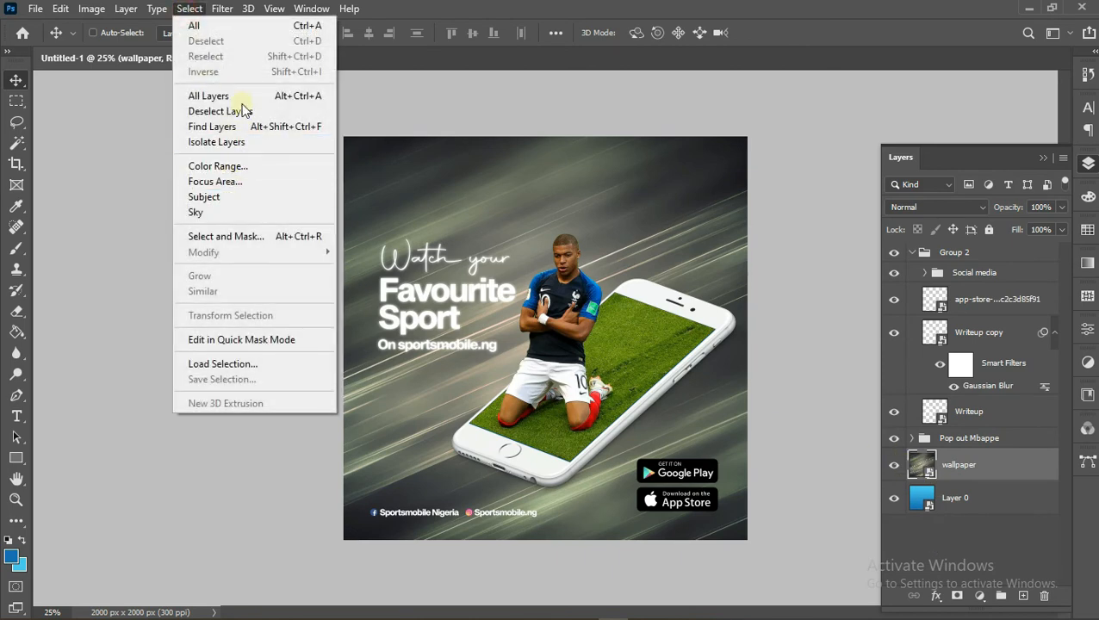
pyautogui.click(91, 10)
pyautogui.moveTo(35, 10)
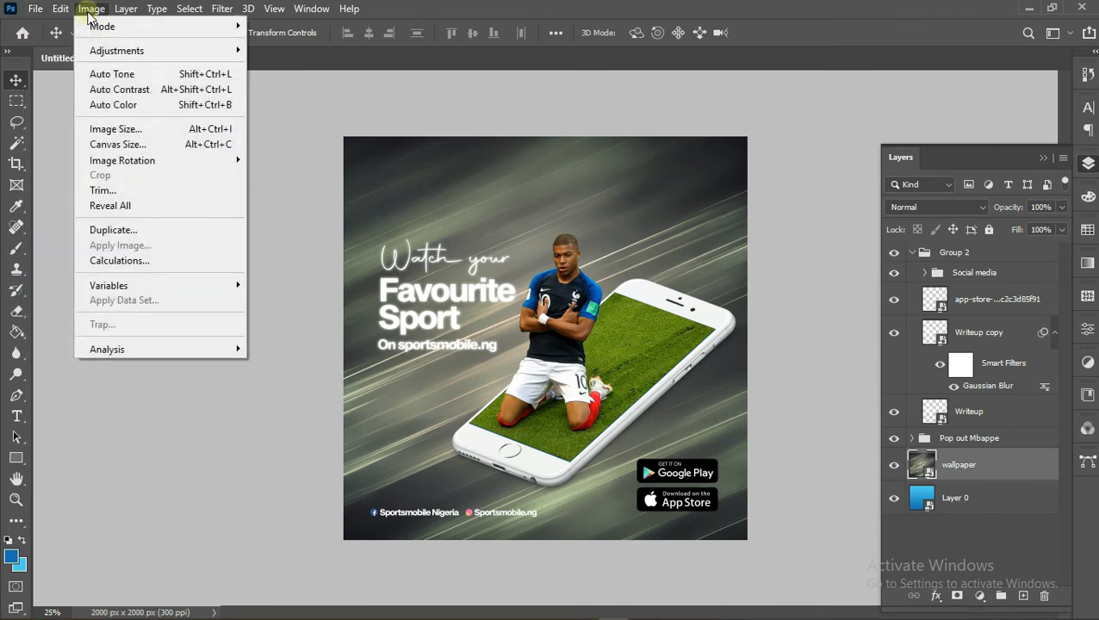
pyautogui.click(222, 9)
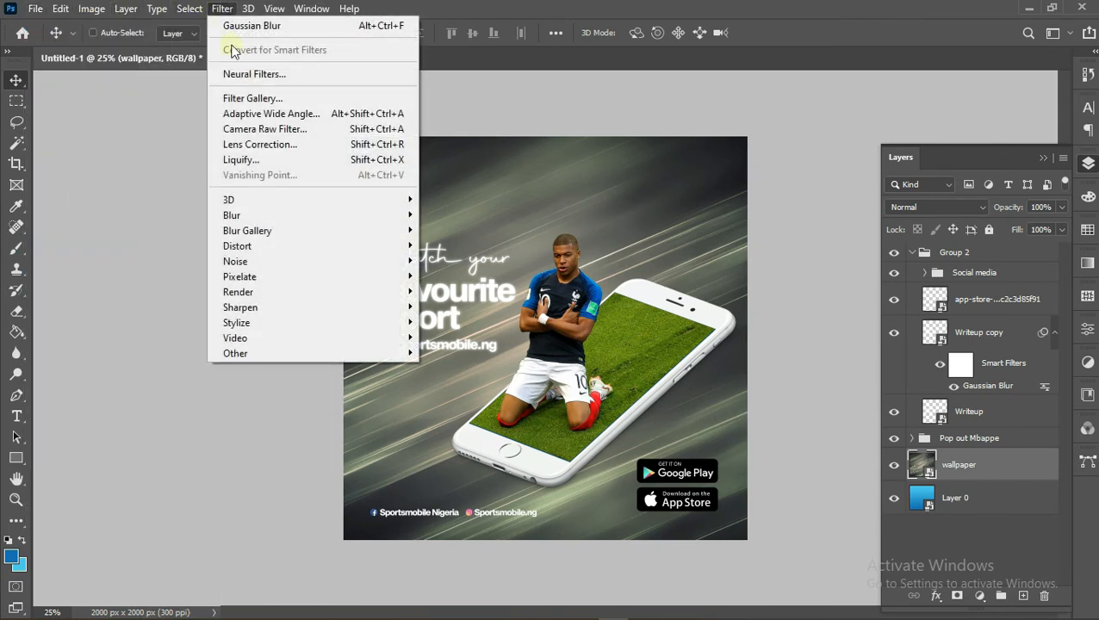
pyautogui.click(256, 130)
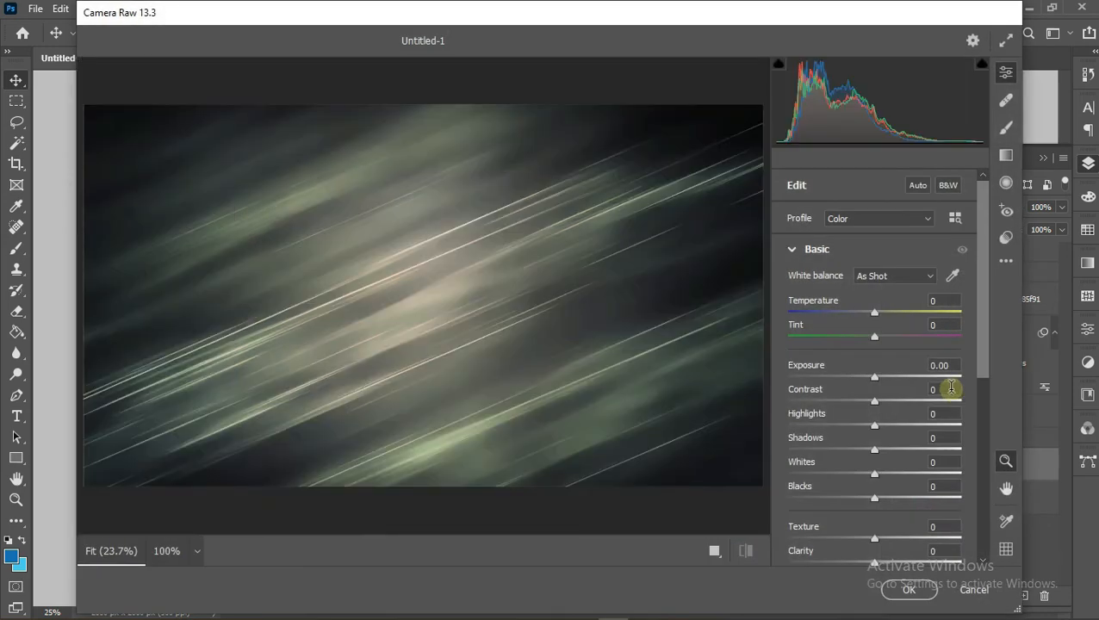
pyautogui.scroll(-3, 912, 471)
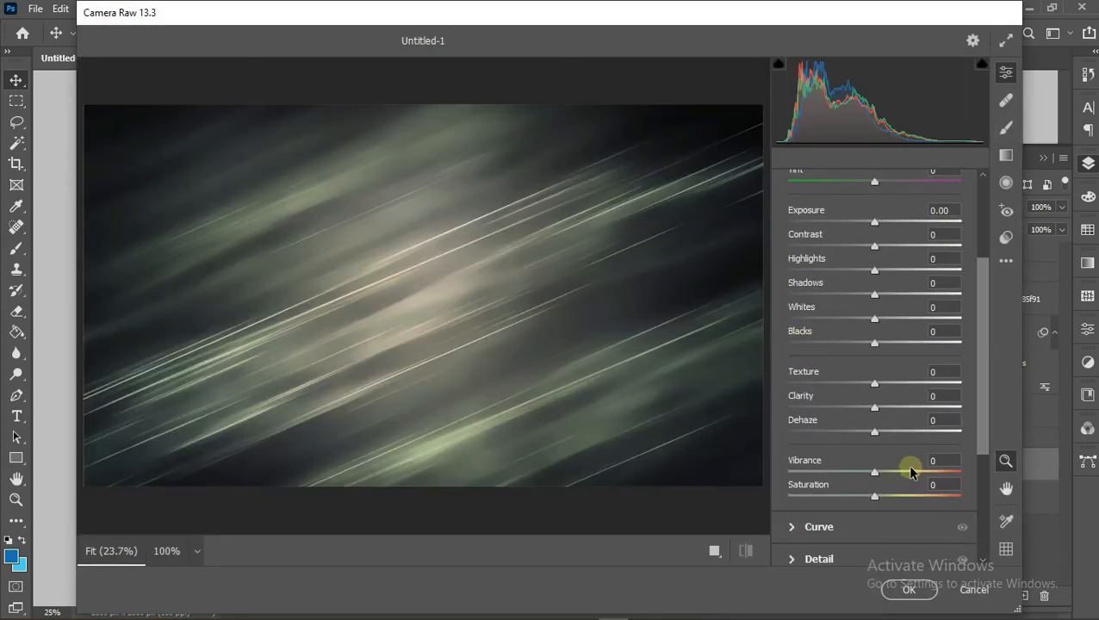
pyautogui.scroll(2, 907, 469)
pyautogui.click(1006, 241)
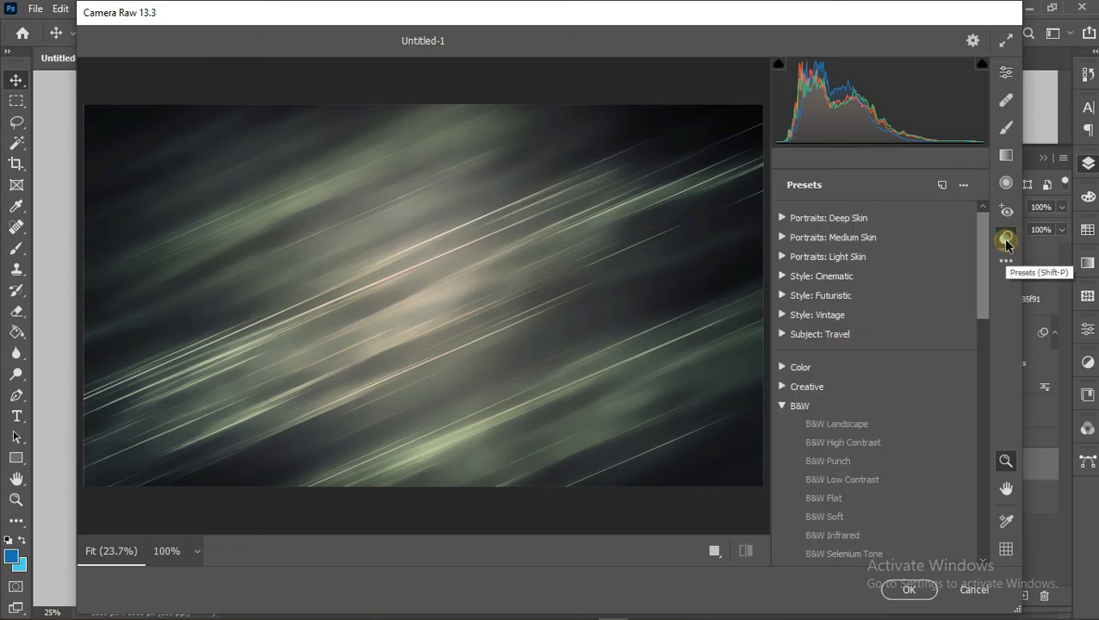
pyautogui.scroll(-5, 916, 396)
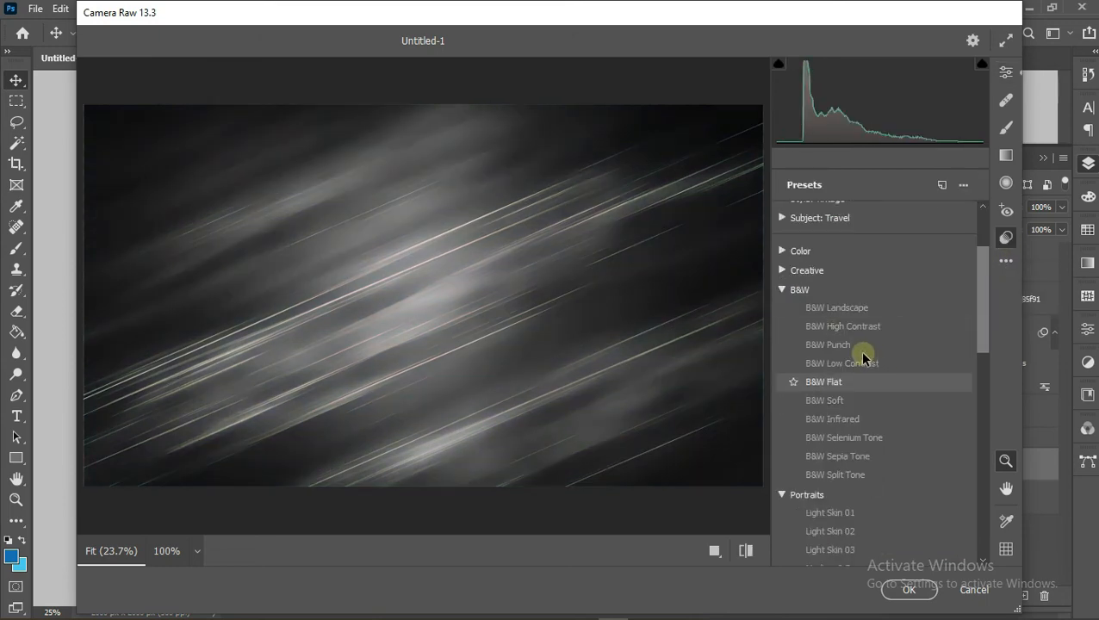
pyautogui.click(859, 348)
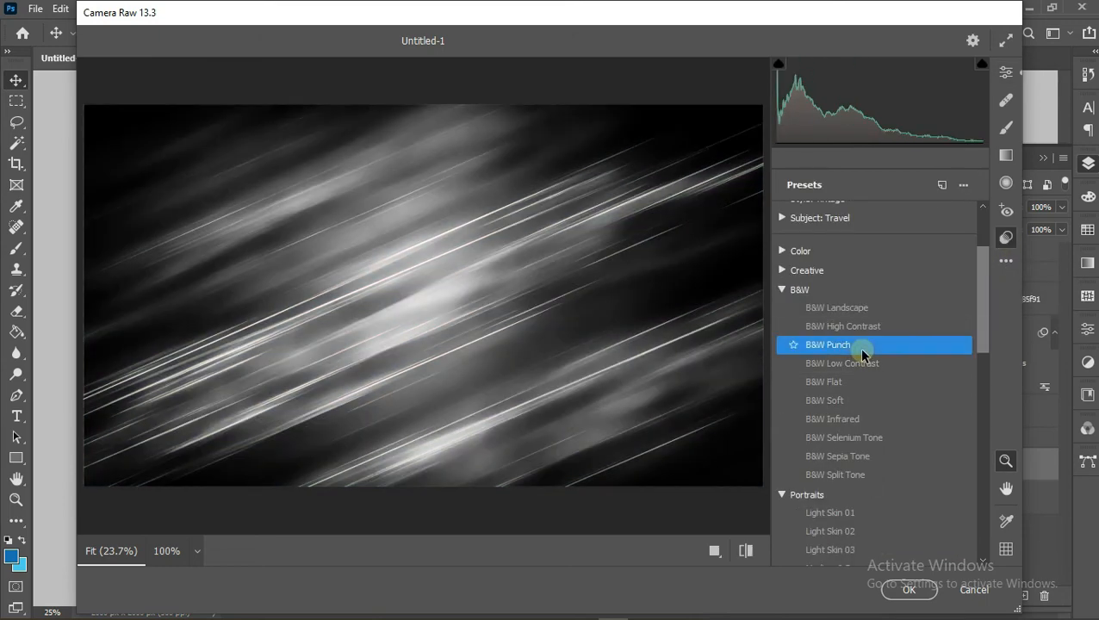
pyautogui.click(909, 590)
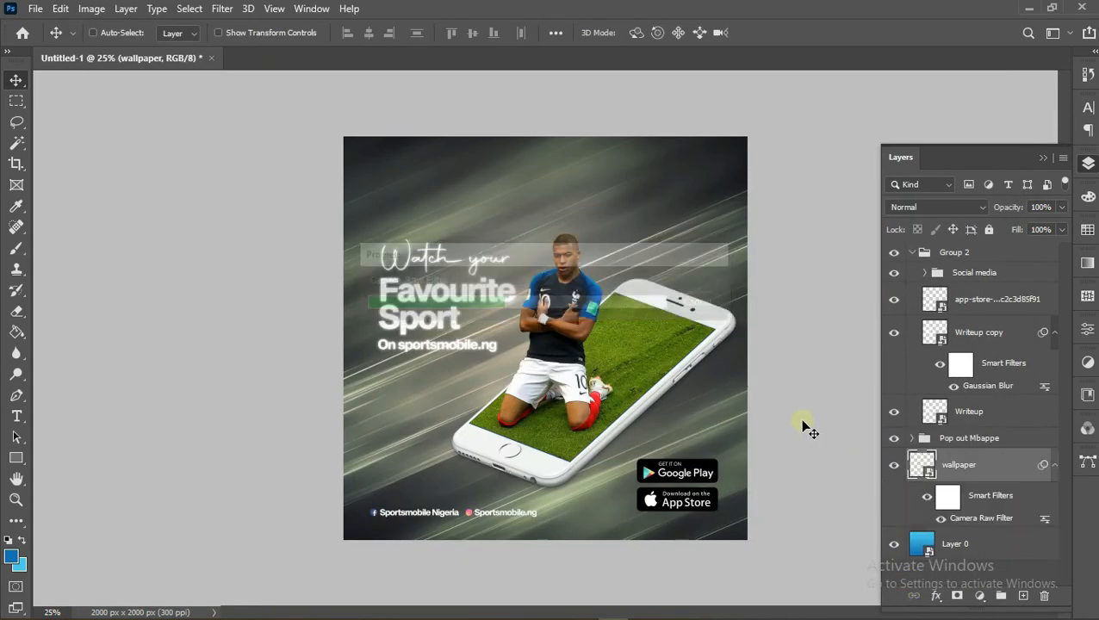
# Set the wallpaper layer's blend mode to Soft Light and apply a Gaussian Blur with a radius of 37.4 pixels
pyautogui.click(923, 207)
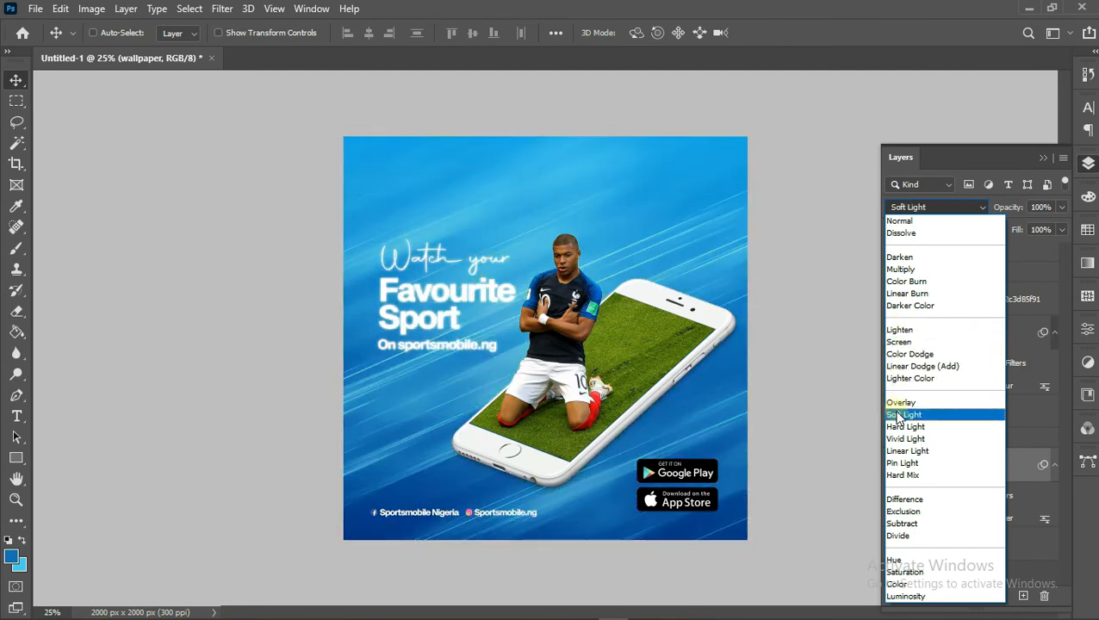
pyautogui.click(898, 417)
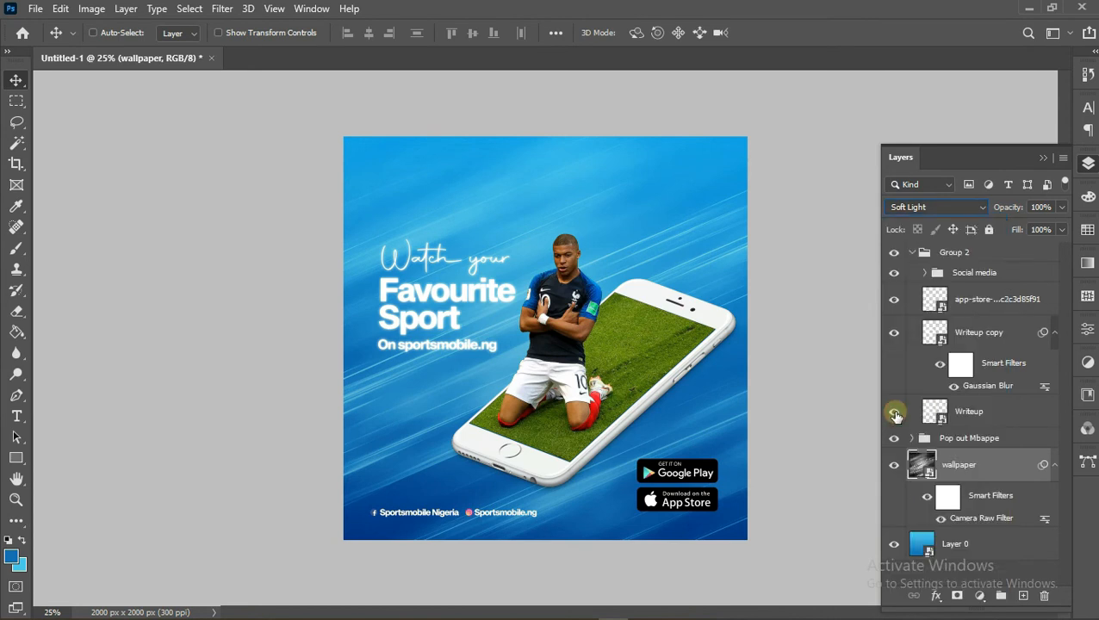
pyautogui.click(226, 10)
pyautogui.moveTo(298, 218)
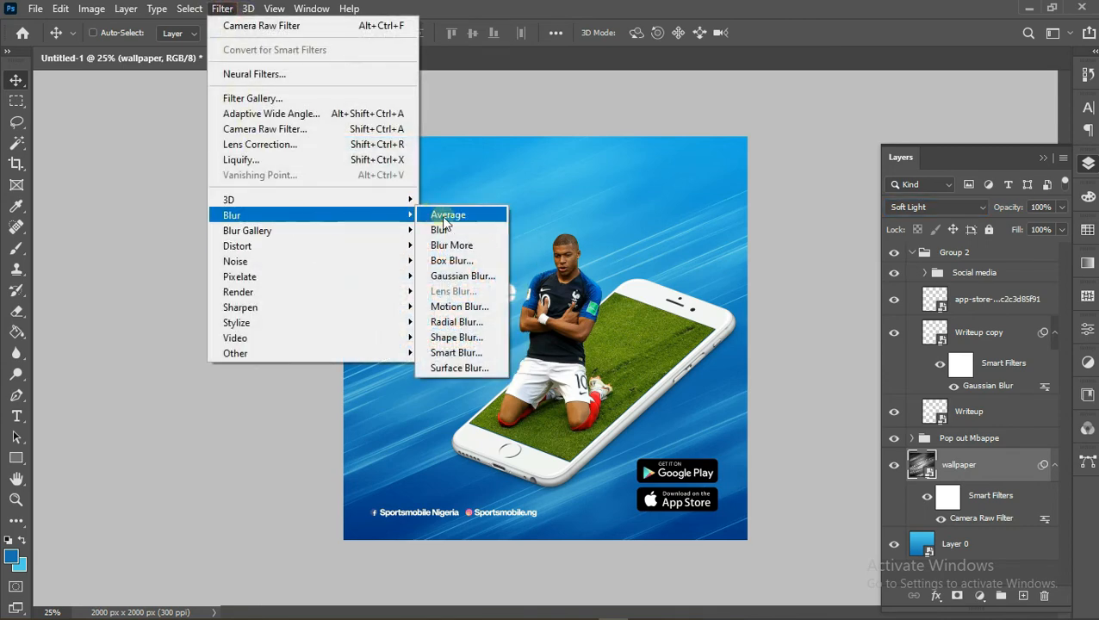
pyautogui.click(462, 276)
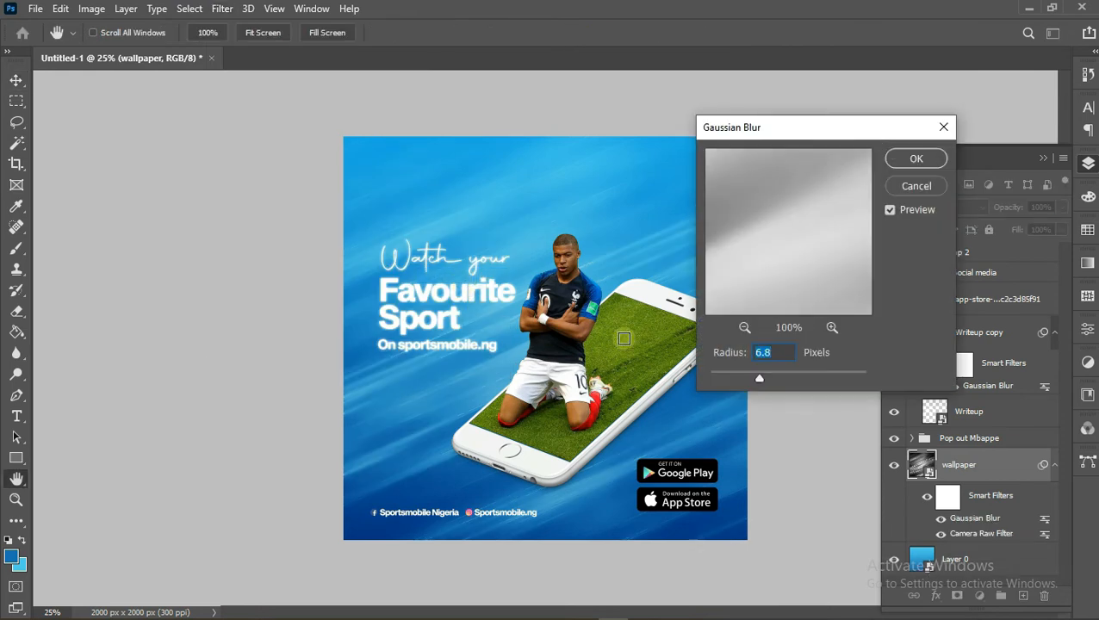
pyautogui.moveTo(762, 373); pyautogui.dragTo(789, 379)
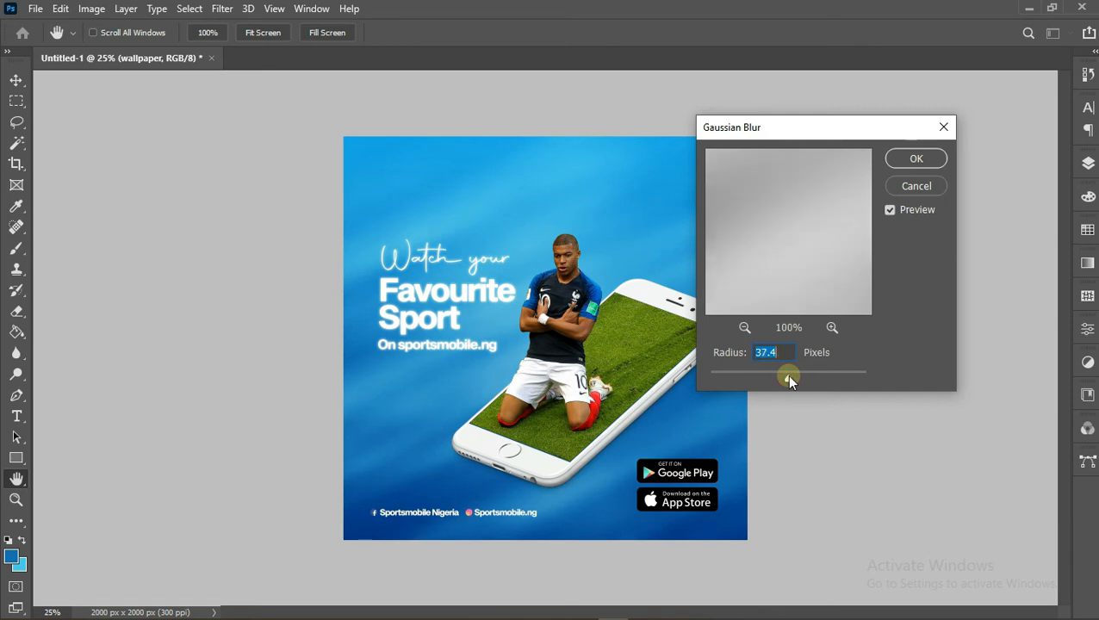
pyautogui.click(912, 164)
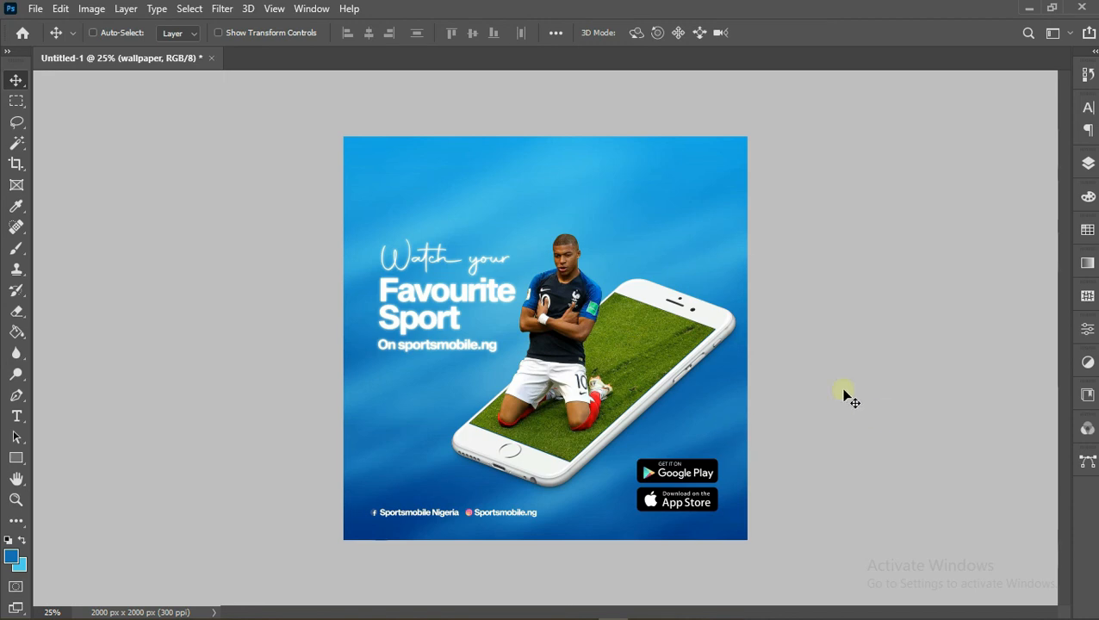
# Place the soccer ball clipart embedded, scaled to 12.59% in the canvas's upper-right corner
pyautogui.click(35, 8)
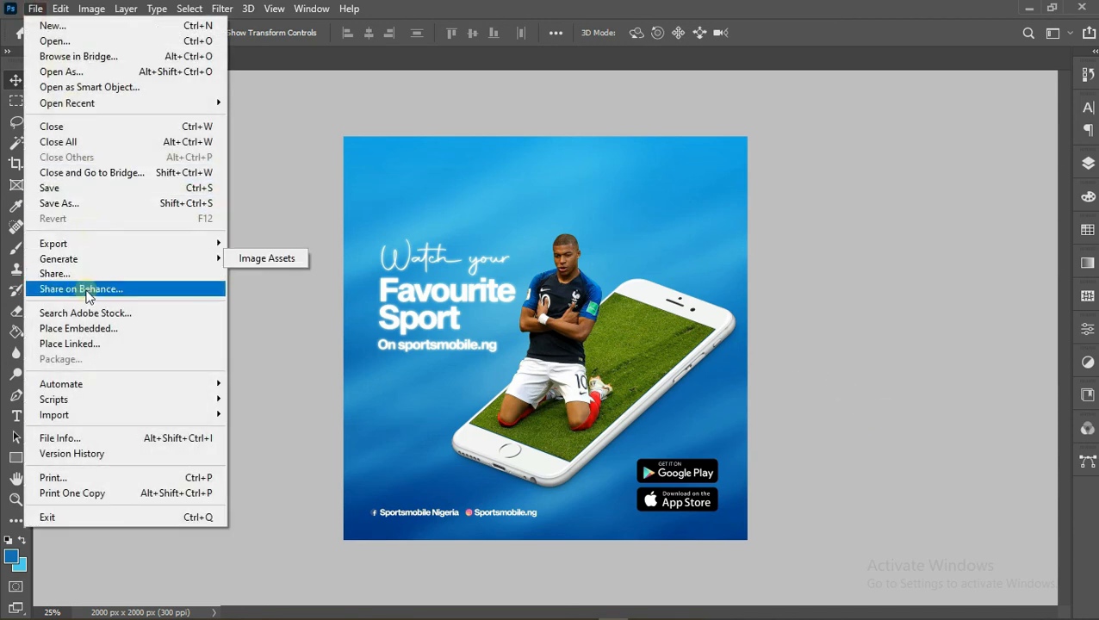
pyautogui.click(89, 328)
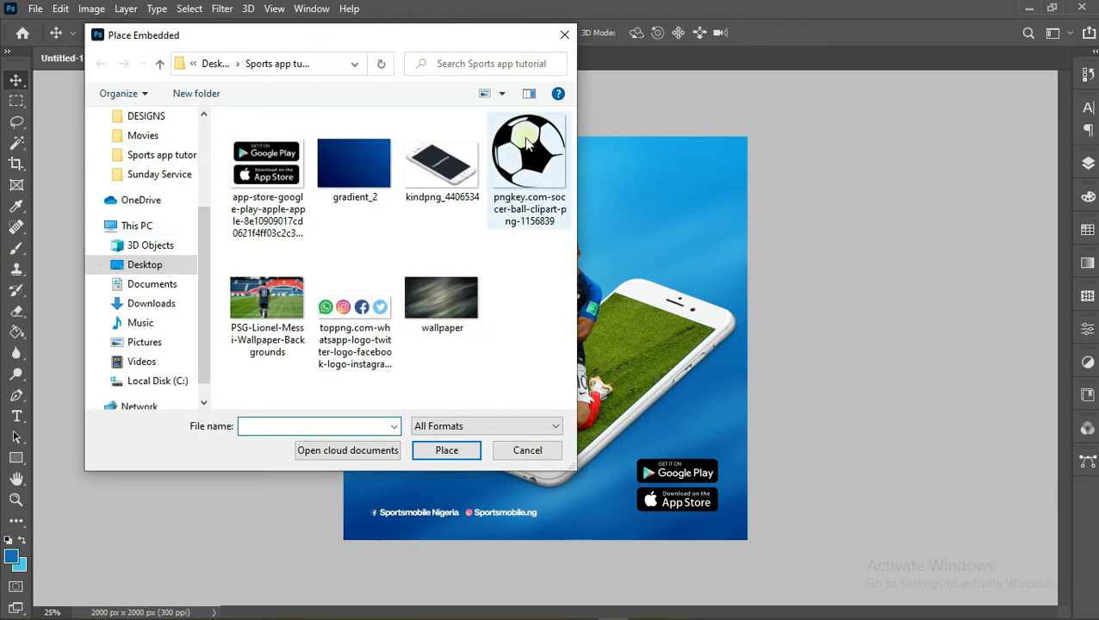
pyautogui.doubleClick(527, 146)
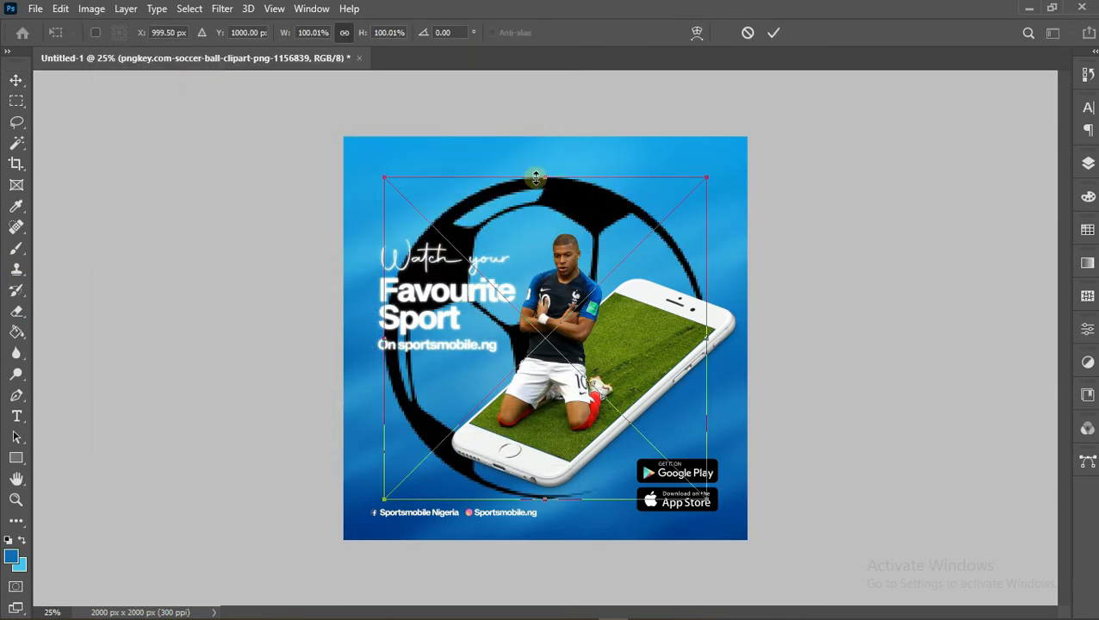
pyautogui.moveTo(544, 184); pyautogui.dragTo(698, 206)
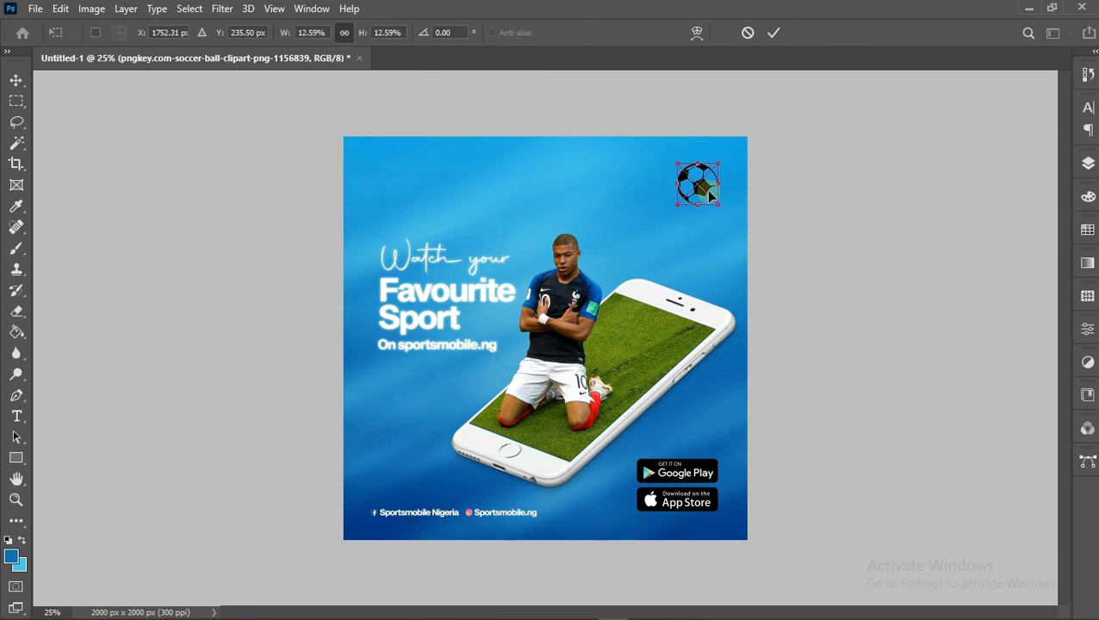
pyautogui.click(774, 33)
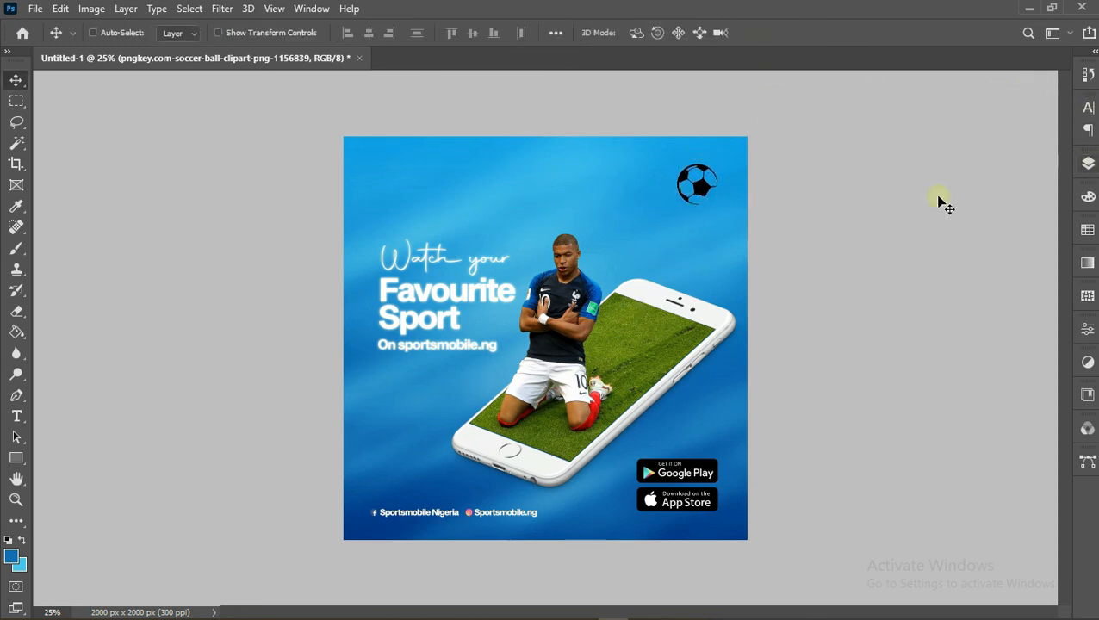
# Move the soccer ball horizontally to the left to make room for text beside it
pyautogui.click(15, 500)
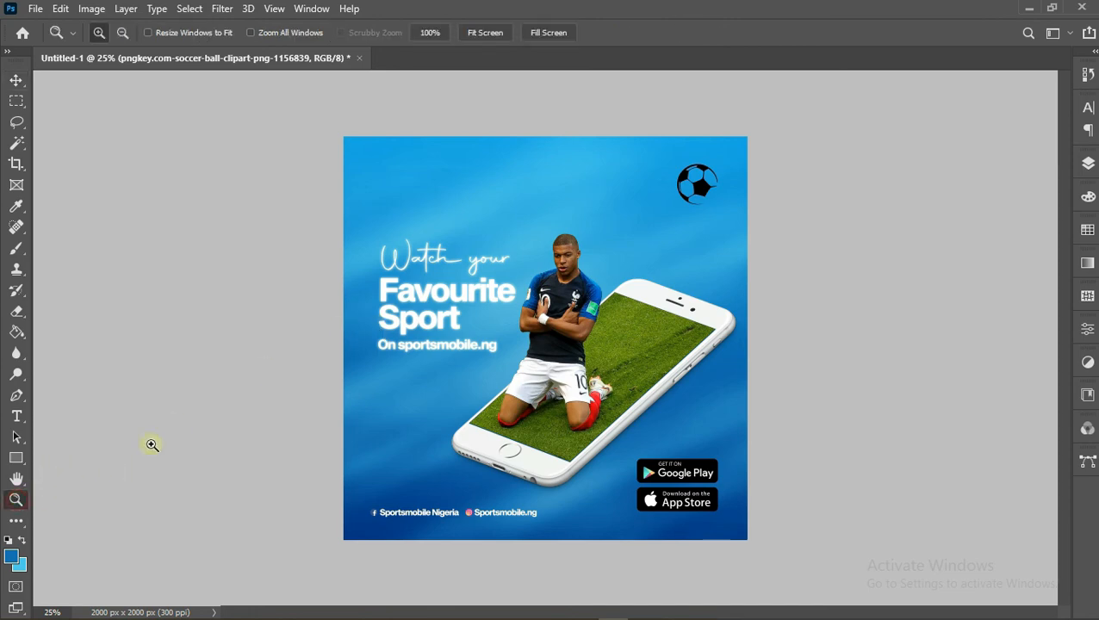
pyautogui.click(757, 202)
pyautogui.click(757, 203)
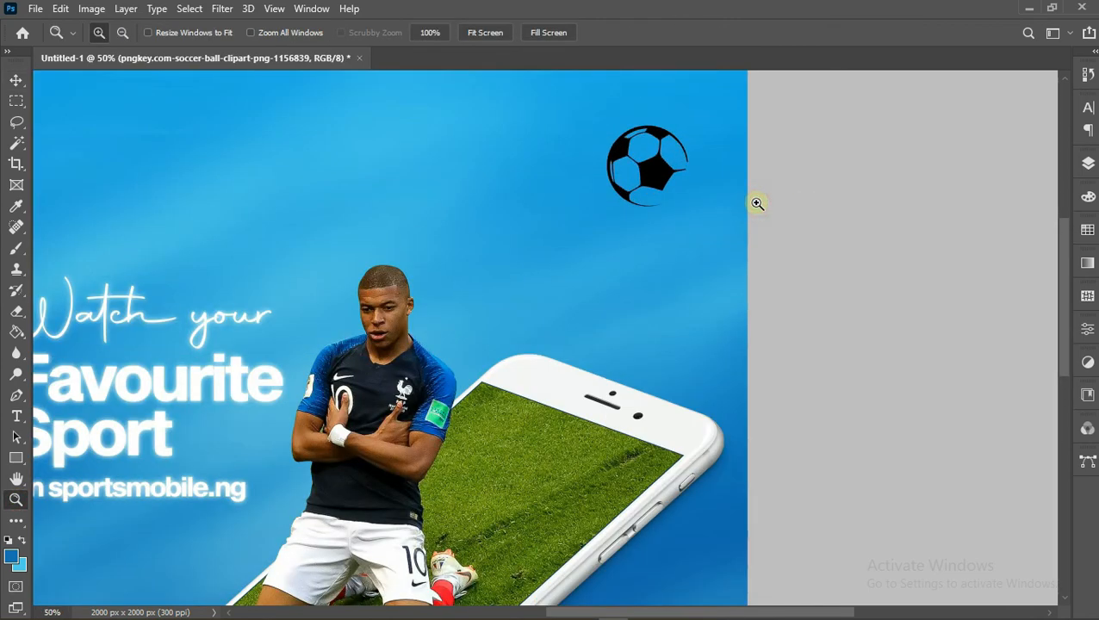
pyautogui.click(690, 203)
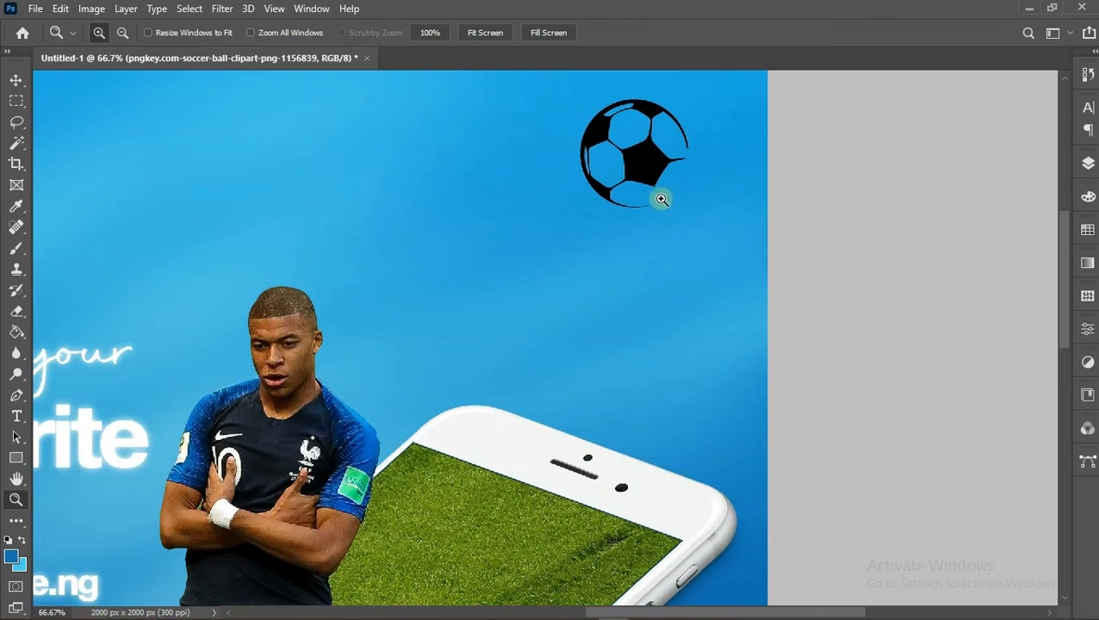
pyautogui.click(15, 80)
pyautogui.moveTo(634, 159); pyautogui.dragTo(466, 160)
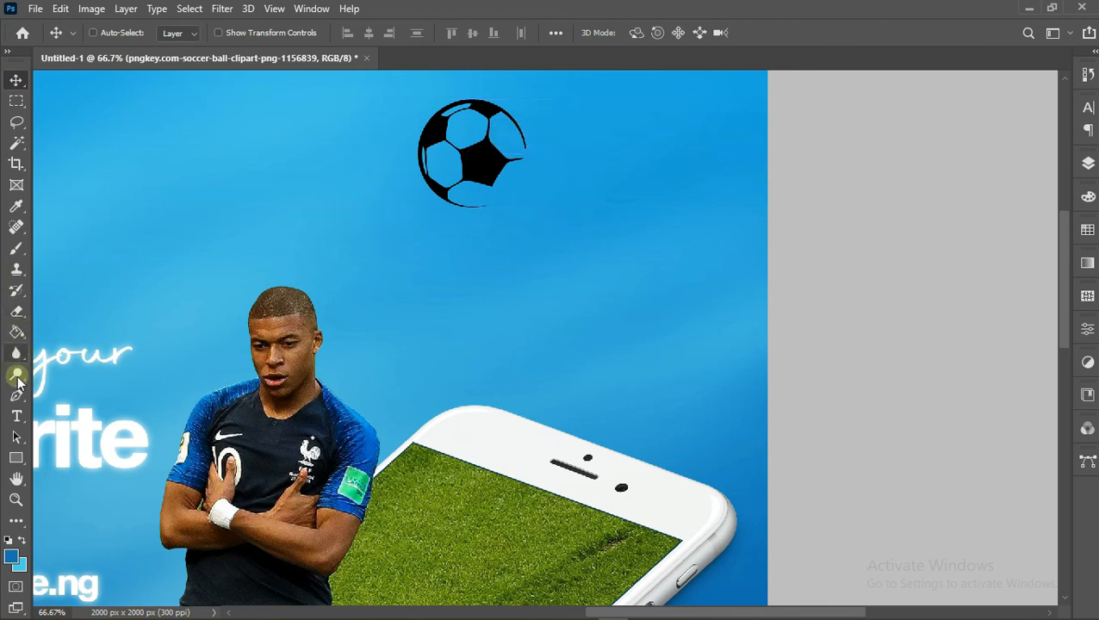
# Add the white text "Sports Mobile" in Sequel Sans Bold Body, 10 pt, at the soccer ball's lower right
pyautogui.click(17, 416)
pyautogui.click(514, 183)
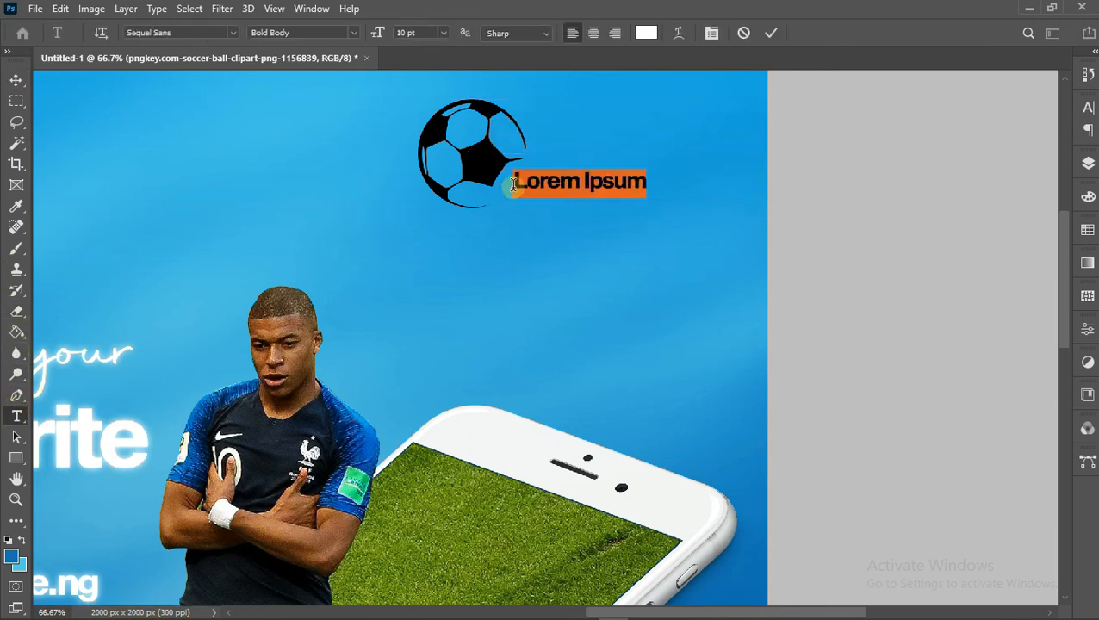
pyautogui.write('Sports Mobile')
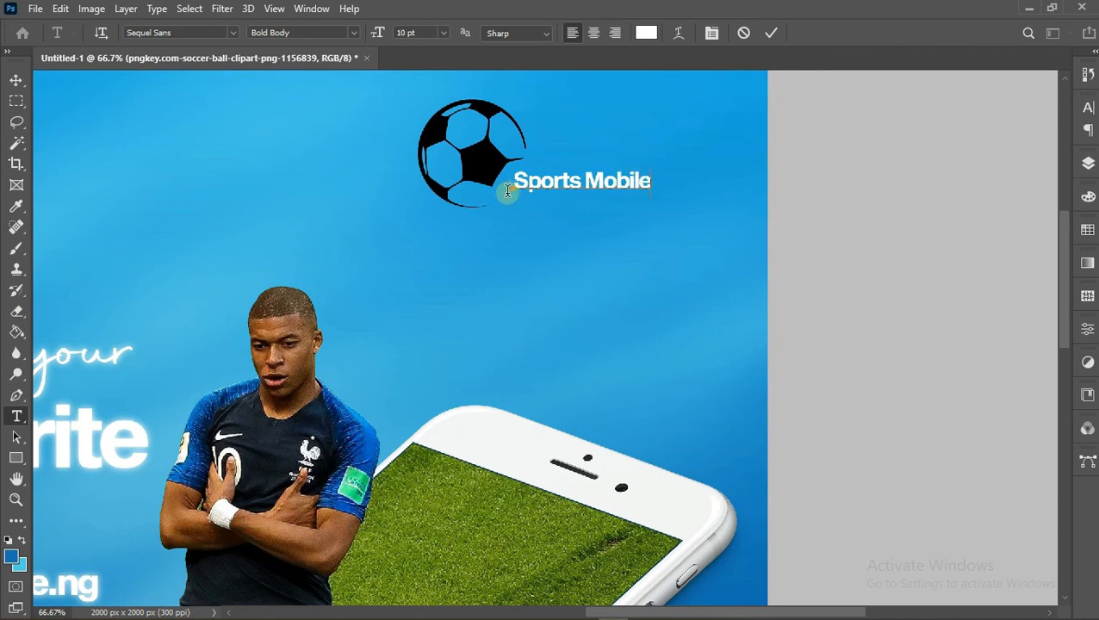
pyautogui.click(517, 183)
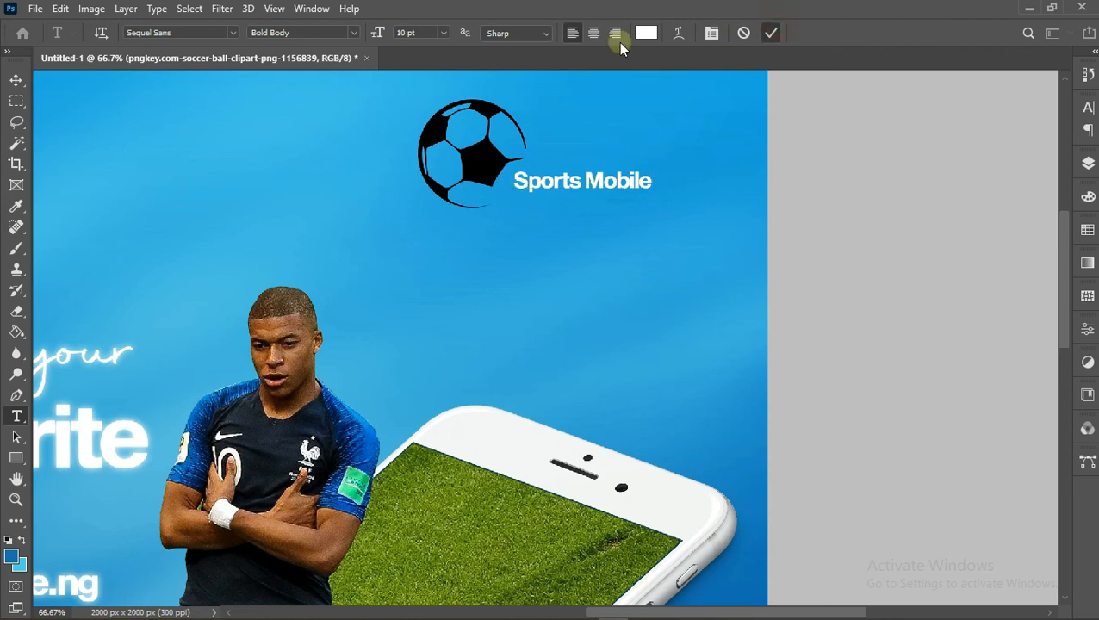
pyautogui.click(201, 110)
pyautogui.click(16, 80)
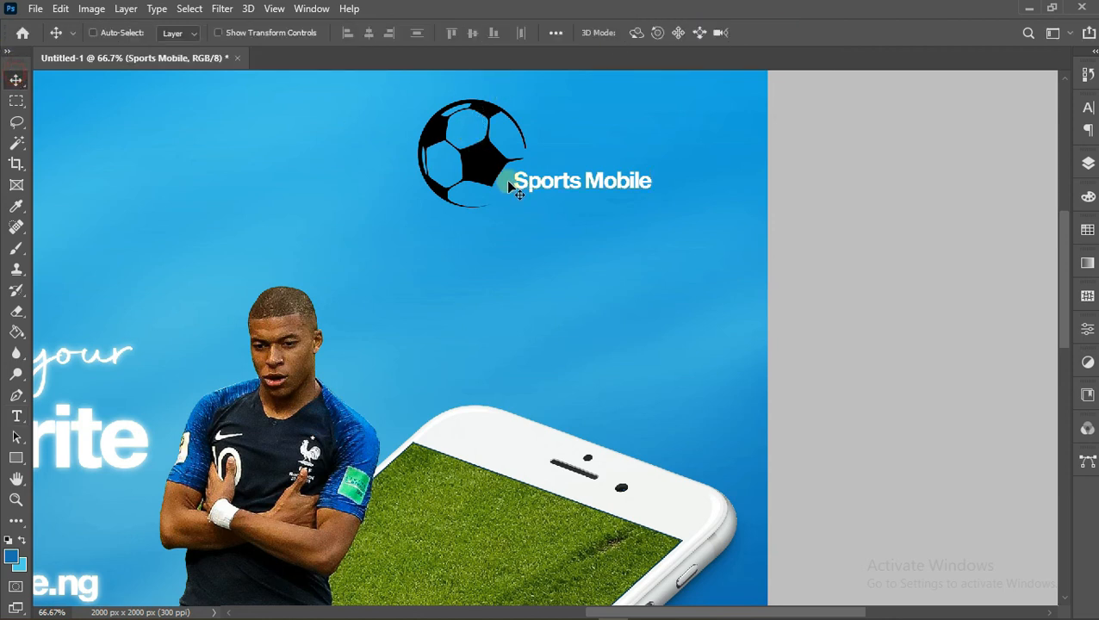
# Scale the soccer ball down to 6.77%, keeping it at the upper left of the "Sports Mobile" text
pyautogui.rightClick(472, 172)
pyautogui.click(554, 178)
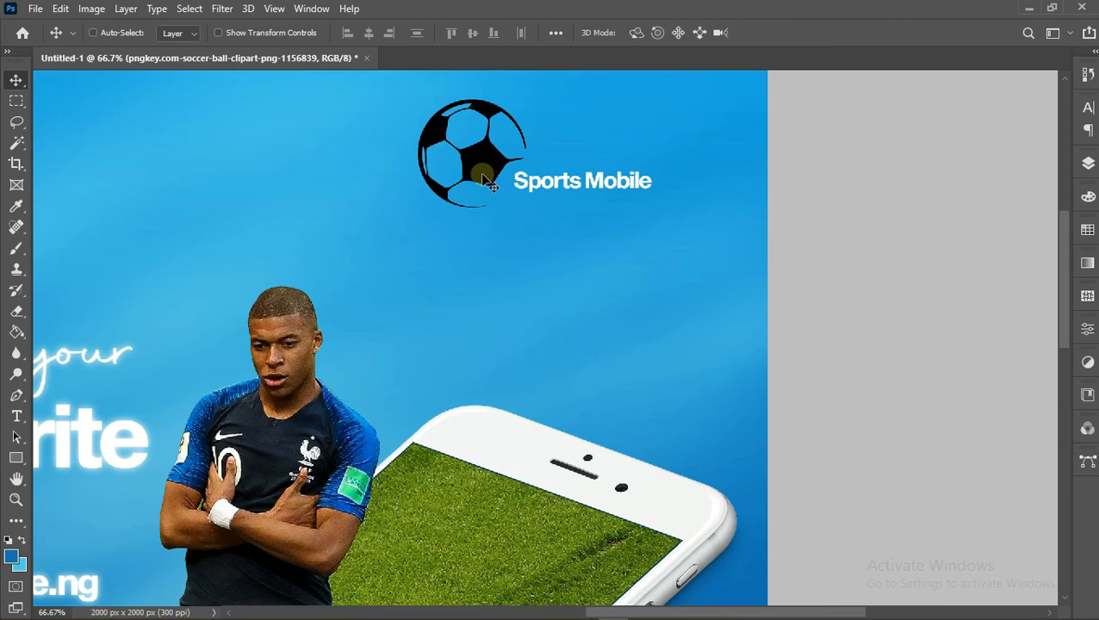
pyautogui.press('ctrl')
pyautogui.hotkey('ctrl', 't')
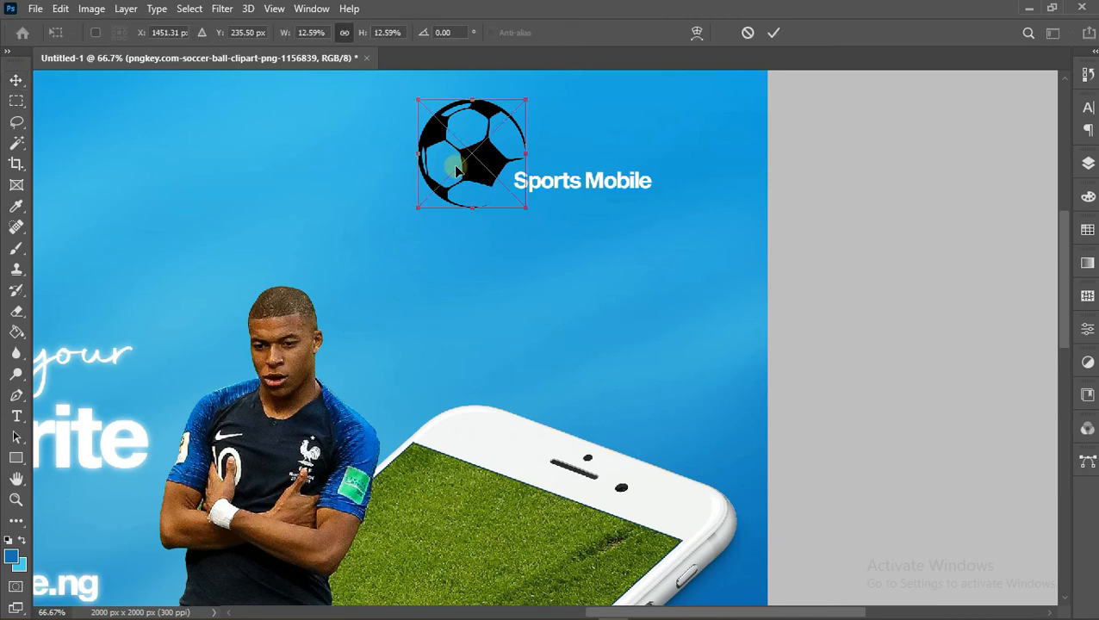
pyautogui.moveTo(478, 96); pyautogui.dragTo(492, 169)
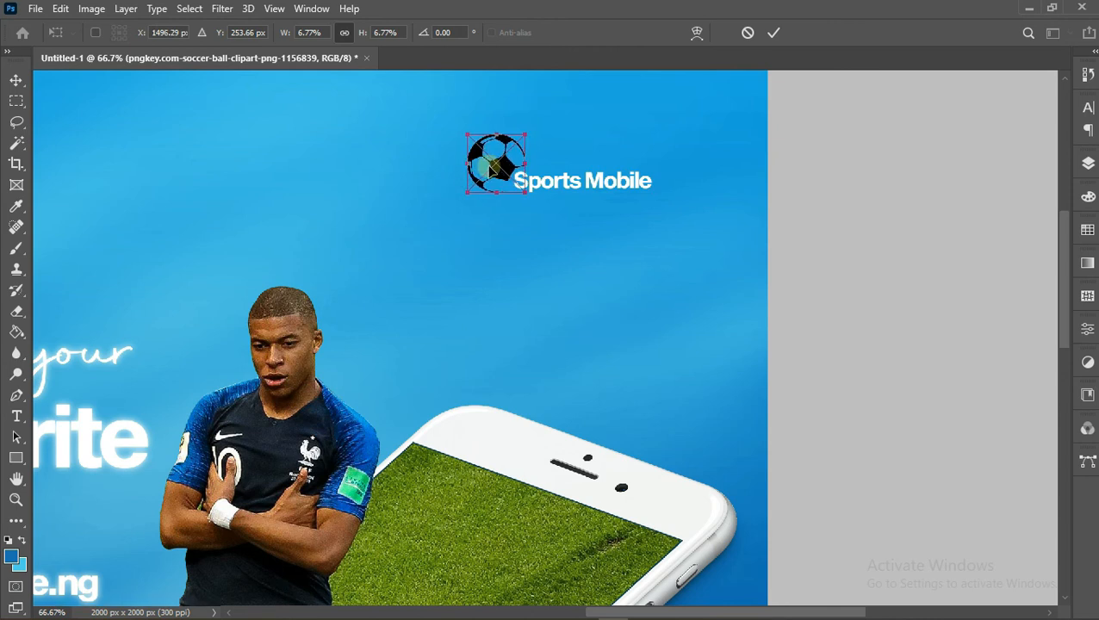
pyautogui.press('Return')
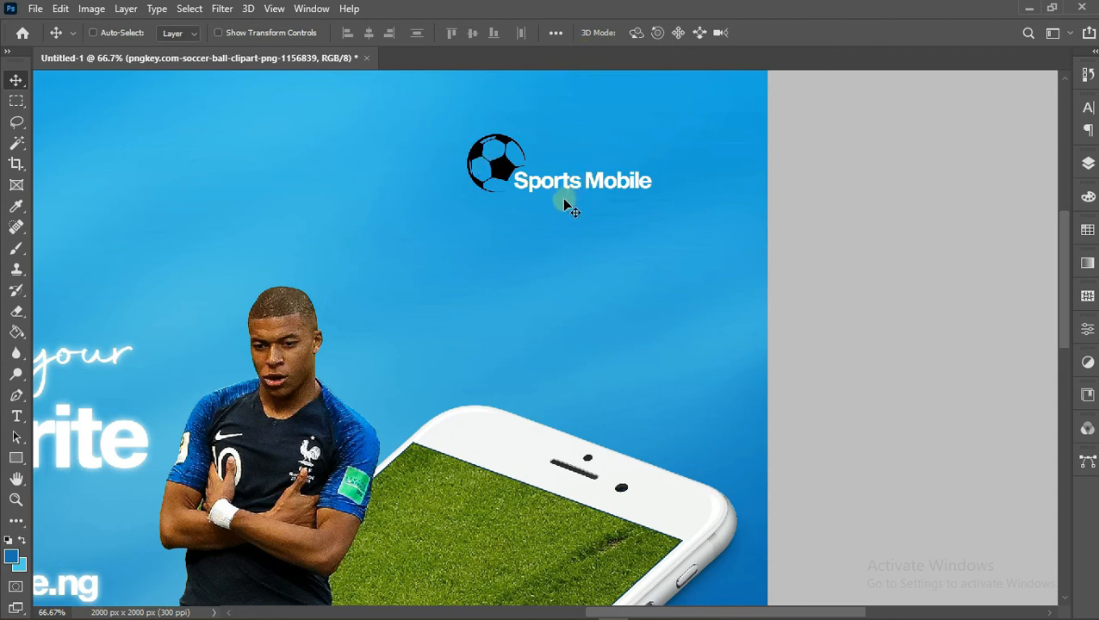
# Add the white text "NIGERIA" in Sequel Sans Bold Body, 10 pt, below the "Sports Mobile" text
pyautogui.click(17, 416)
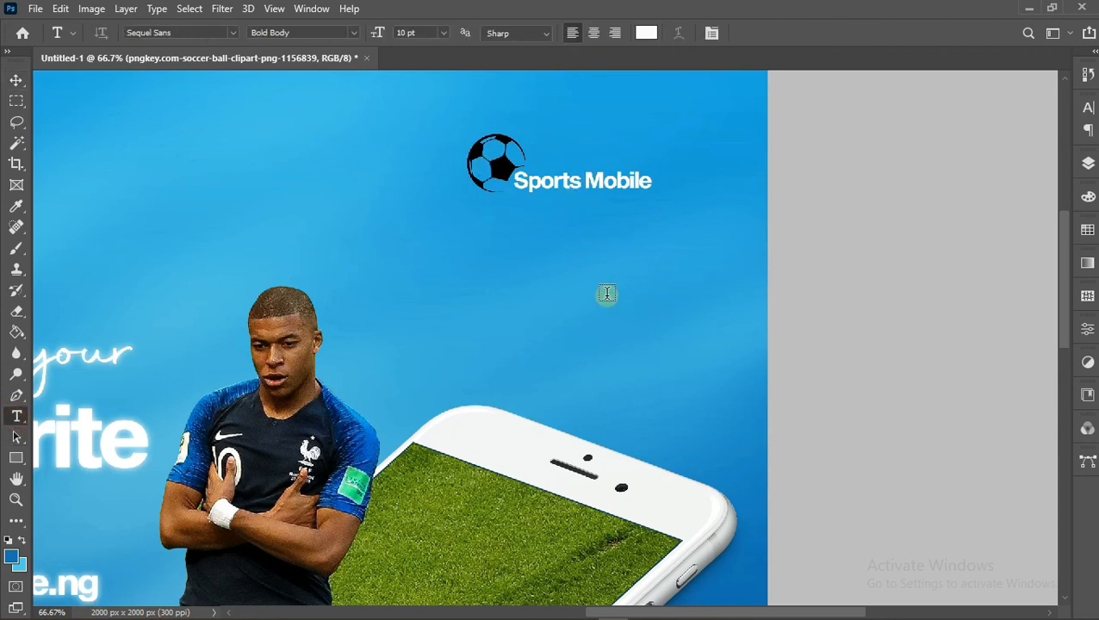
pyautogui.click(534, 277)
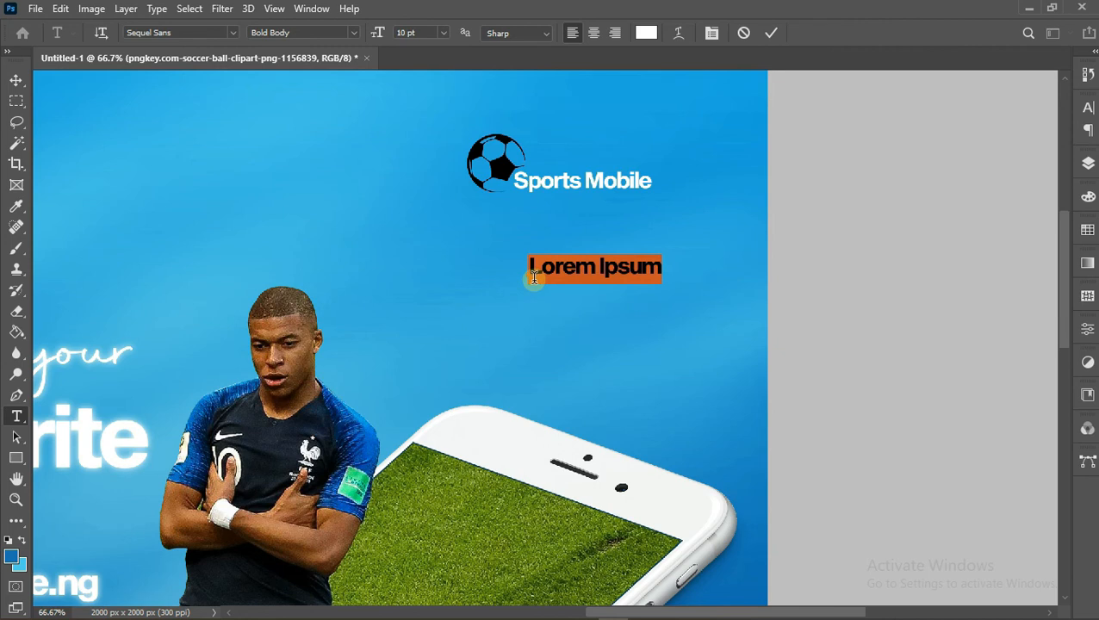
pyautogui.write('NIGERIA')
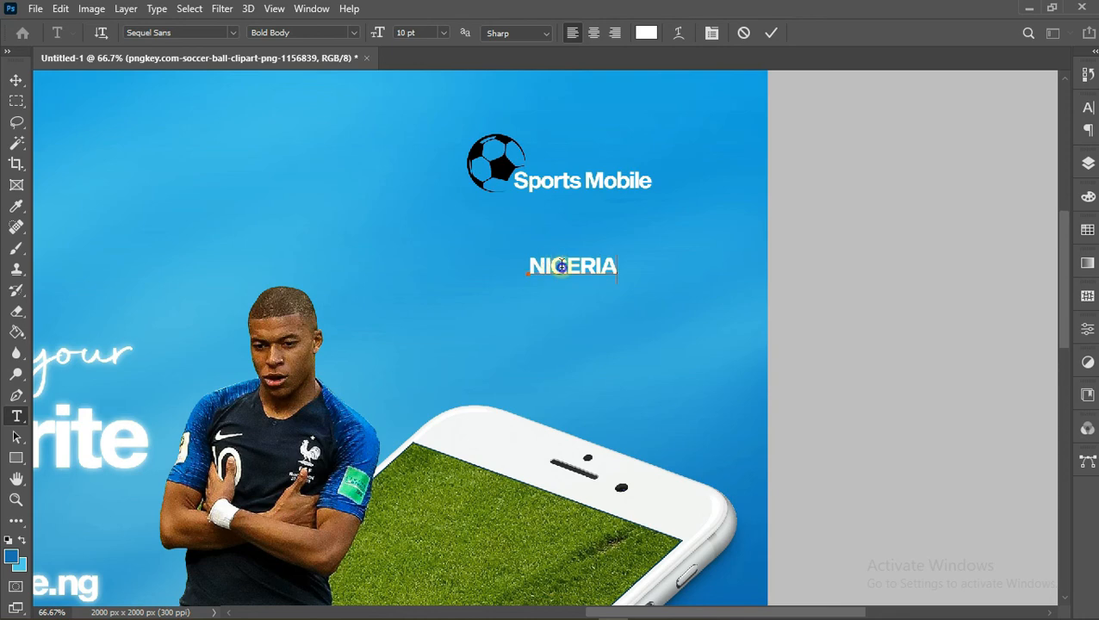
# Set the NIGERIA text's tracking to 1000 and size to 6 pt, and place it directly under "Sports Mobile", aligned to its left edge
pyautogui.rightClick(560, 268)
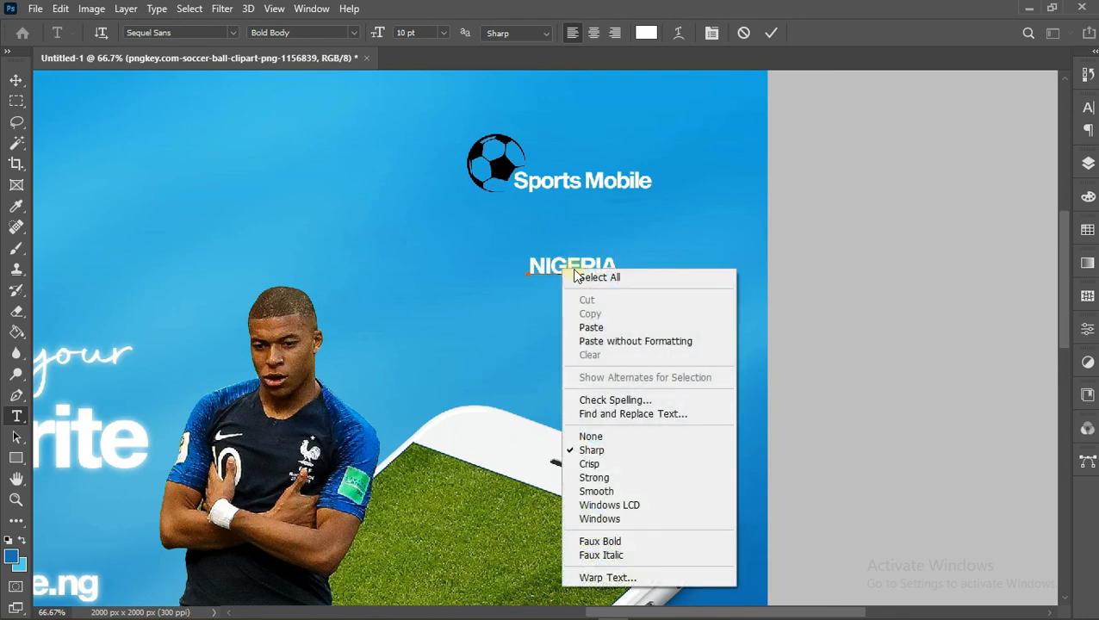
pyautogui.click(589, 282)
pyautogui.click(713, 33)
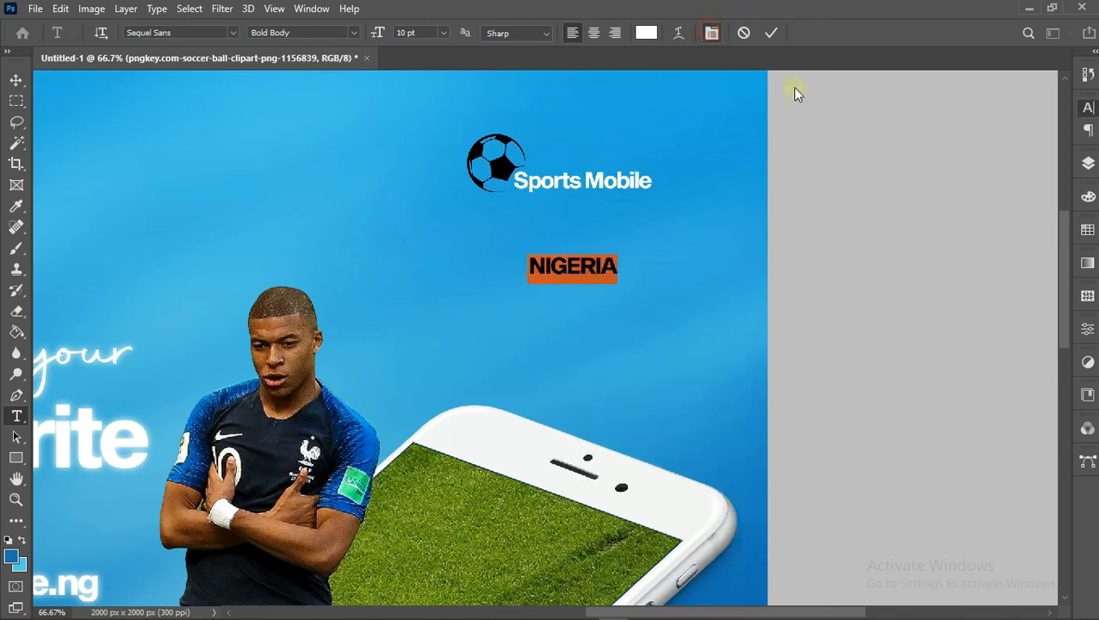
pyautogui.click(1027, 167)
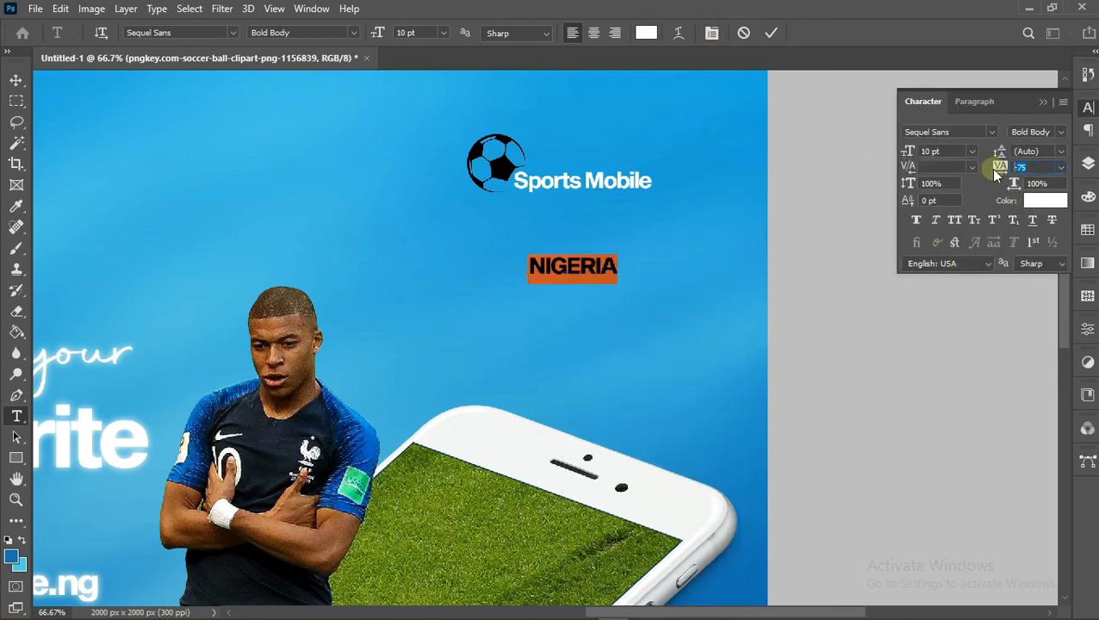
pyautogui.write('1000')
pyautogui.press('Return')
pyautogui.click(973, 151)
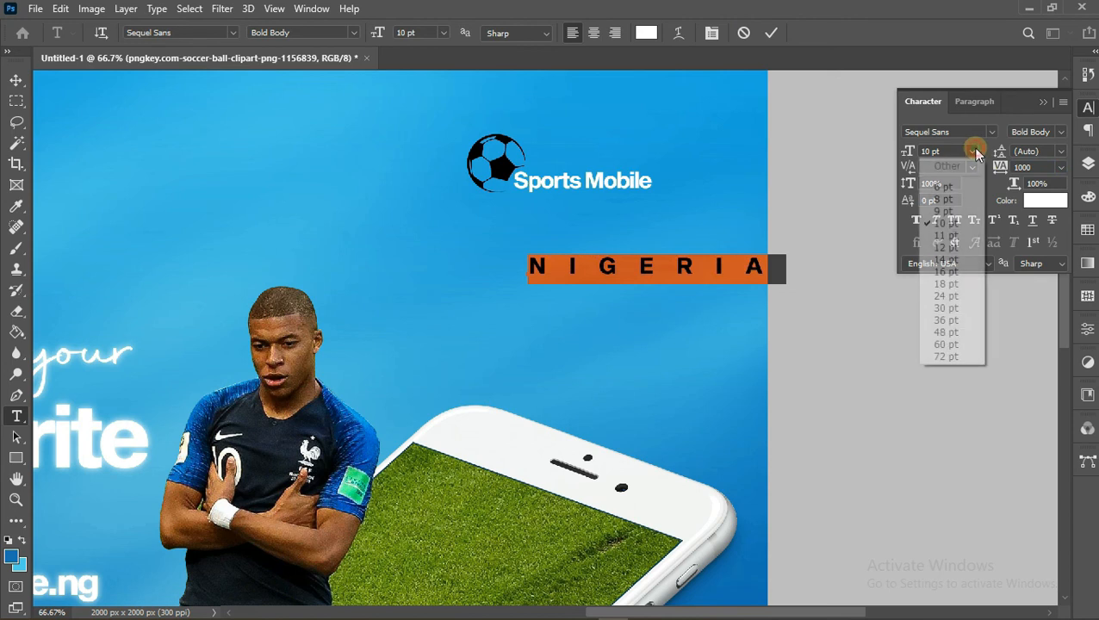
pyautogui.click(946, 187)
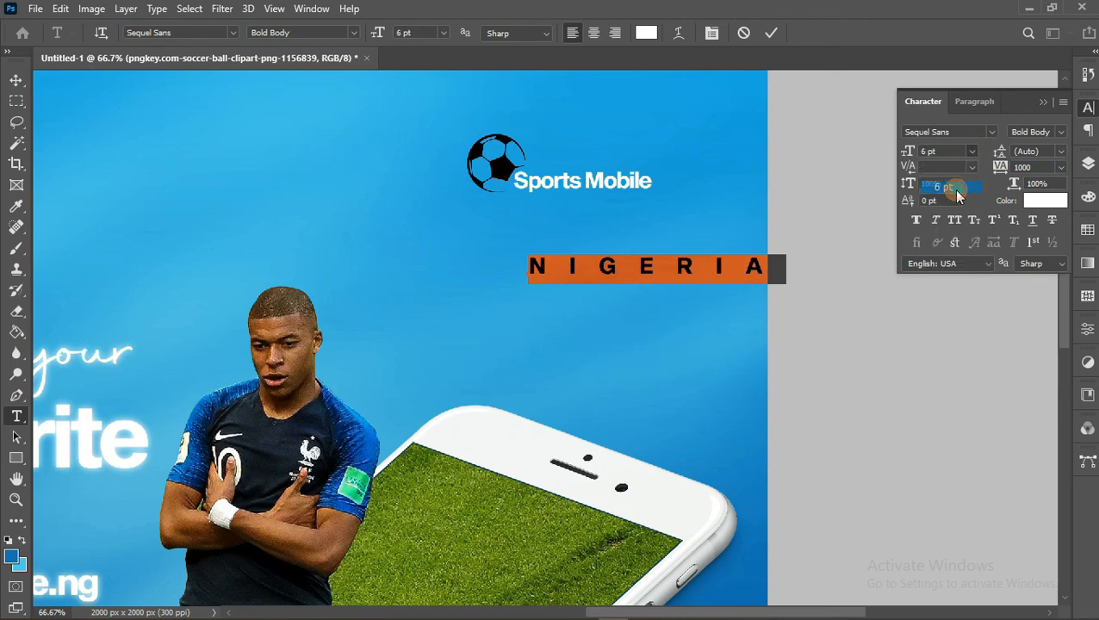
pyautogui.moveTo(569, 314); pyautogui.dragTo(554, 240)
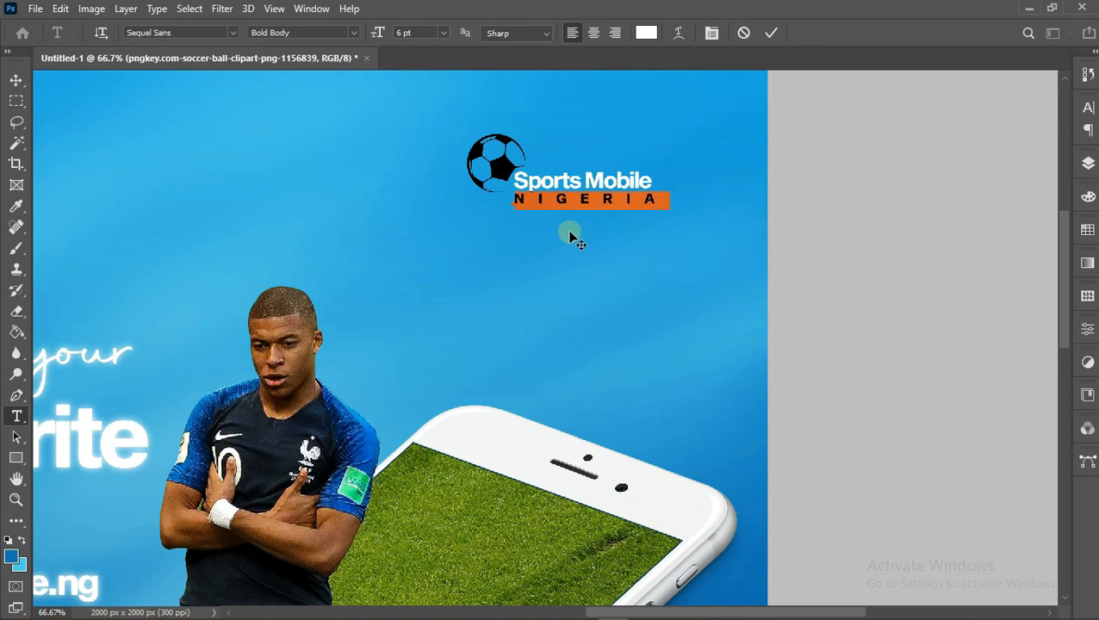
pyautogui.click(771, 34)
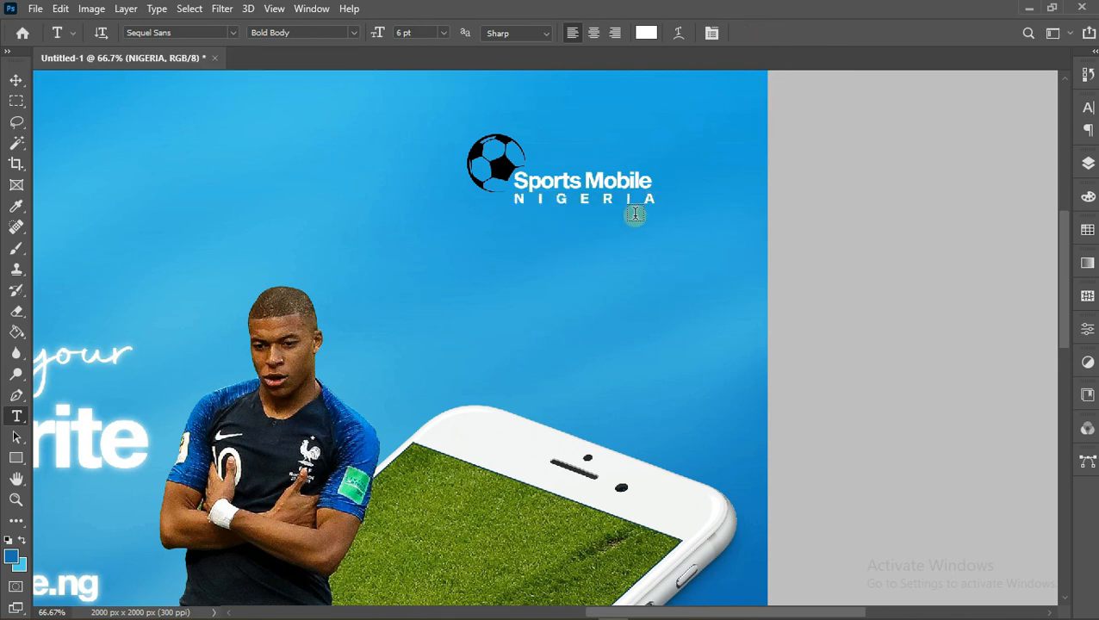
# Scale the NIGERIA text down to 54.34% and adjust its vertical gap beneath "Sports Mobile"
pyautogui.hotkey('ctrl', 't')
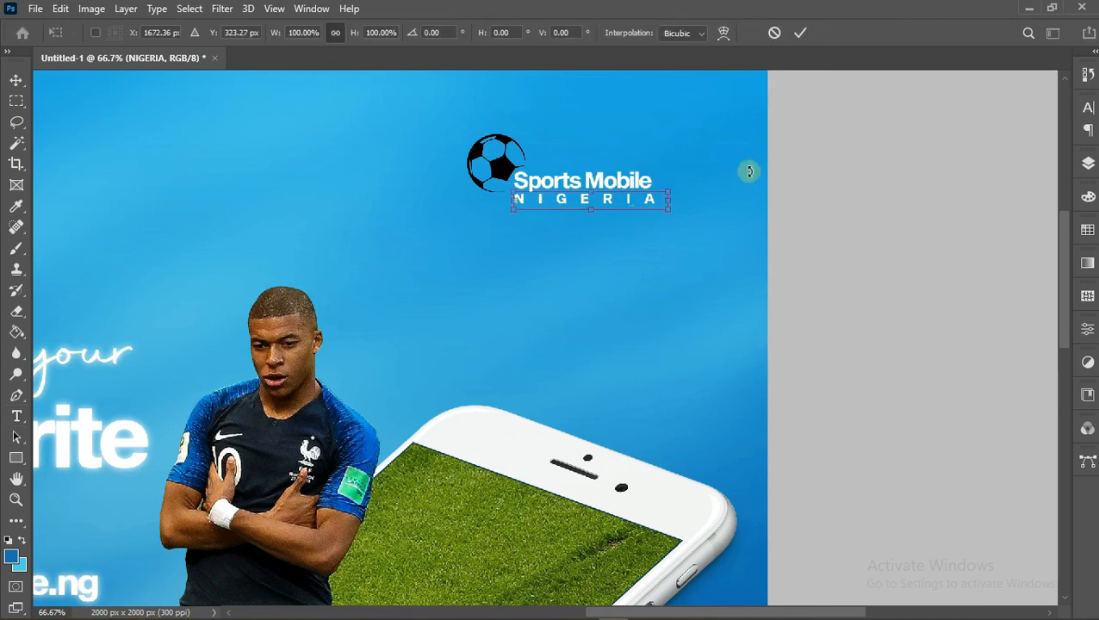
pyautogui.moveTo(673, 211); pyautogui.dragTo(596, 209)
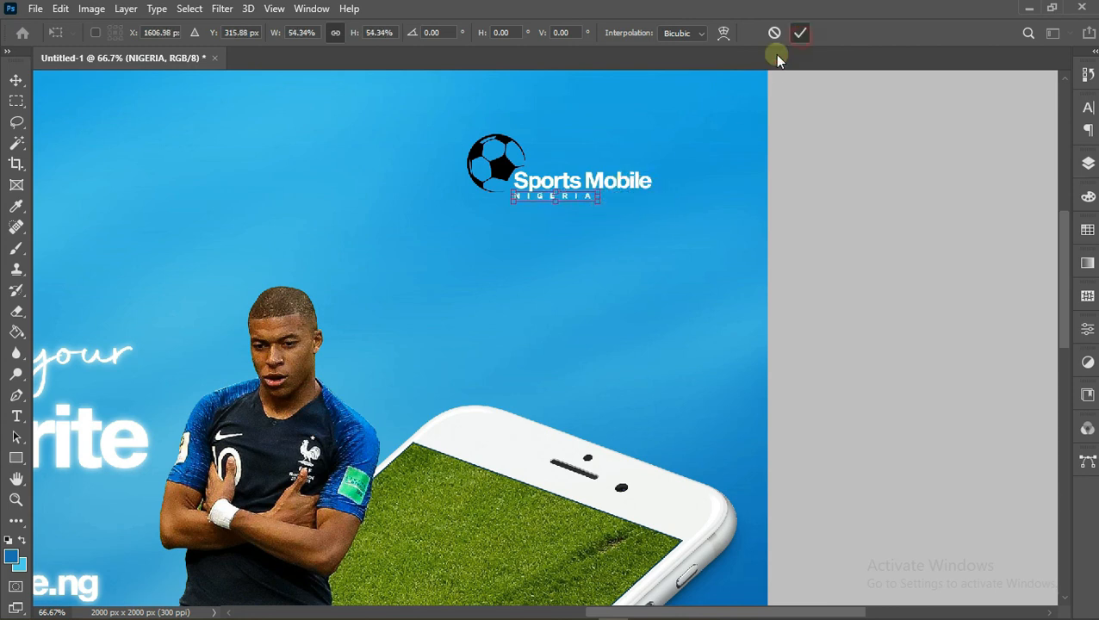
pyautogui.click(19, 84)
pyautogui.moveTo(526, 201); pyautogui.dragTo(526, 205)
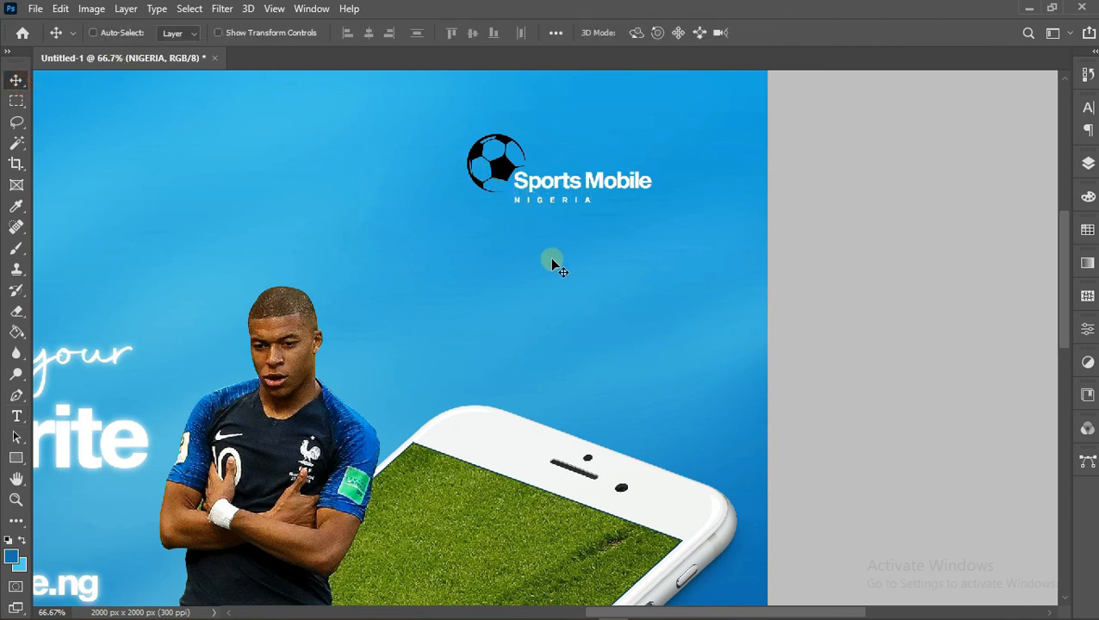
pyautogui.press('Up')
pyautogui.press('Up')
pyautogui.press('Up')
pyautogui.press('Up')
# Move the soccer ball slightly left and down so it sits just beside the start of the logo text
pyautogui.rightClick(492, 175)
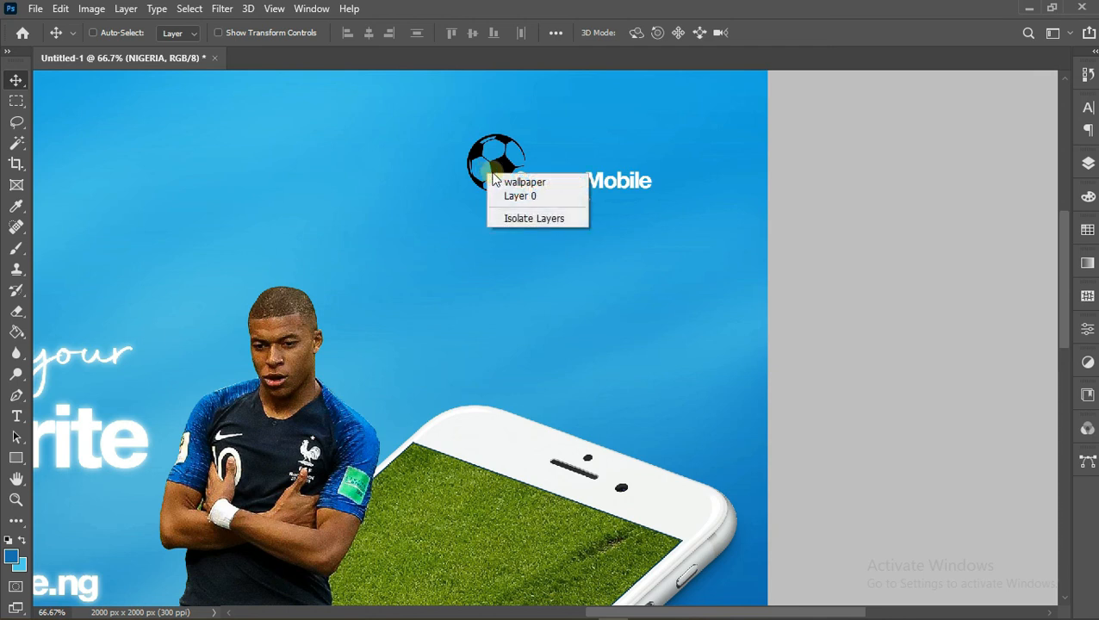
pyautogui.rightClick(510, 168)
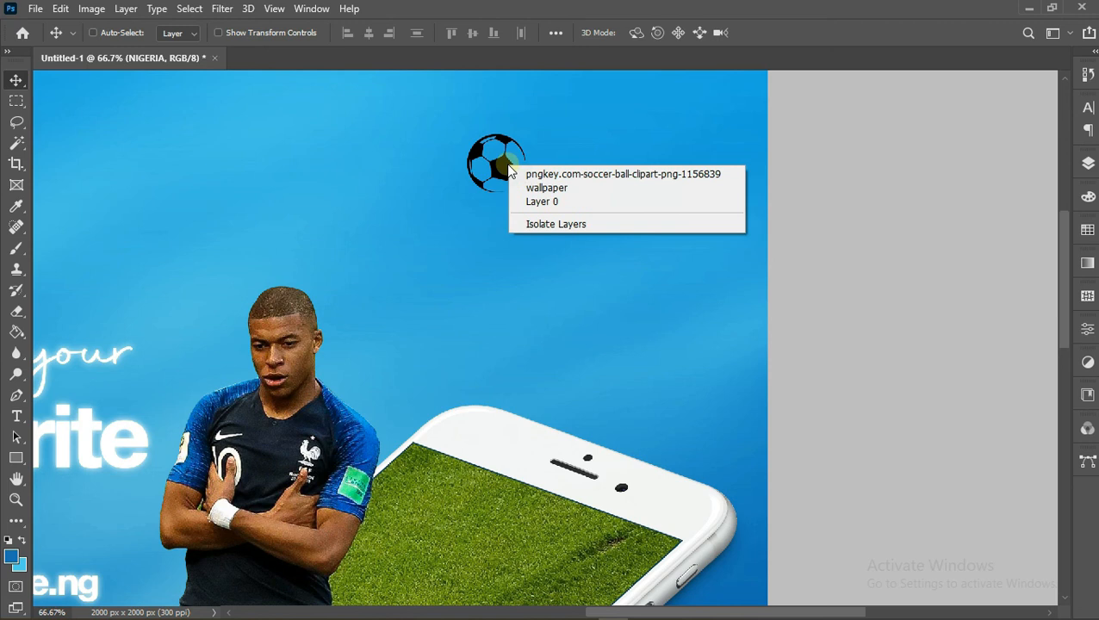
pyautogui.click(556, 174)
pyautogui.moveTo(513, 170); pyautogui.dragTo(503, 179)
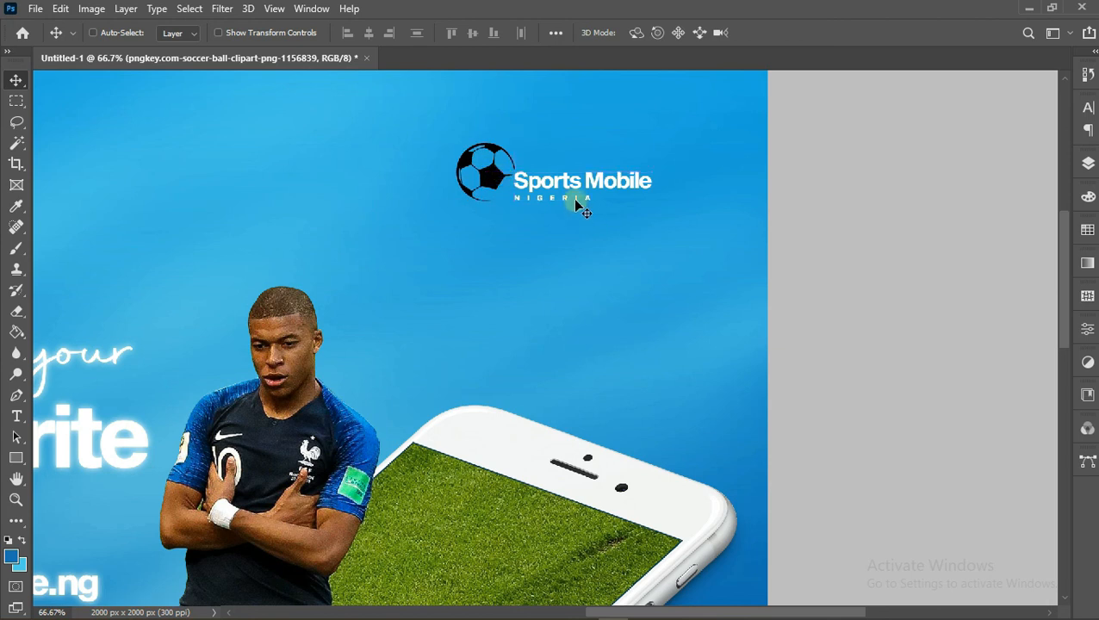
pyautogui.press('Up')
pyautogui.press('Up')
pyautogui.press('Up')
pyautogui.press('Up')
pyautogui.press('Up')
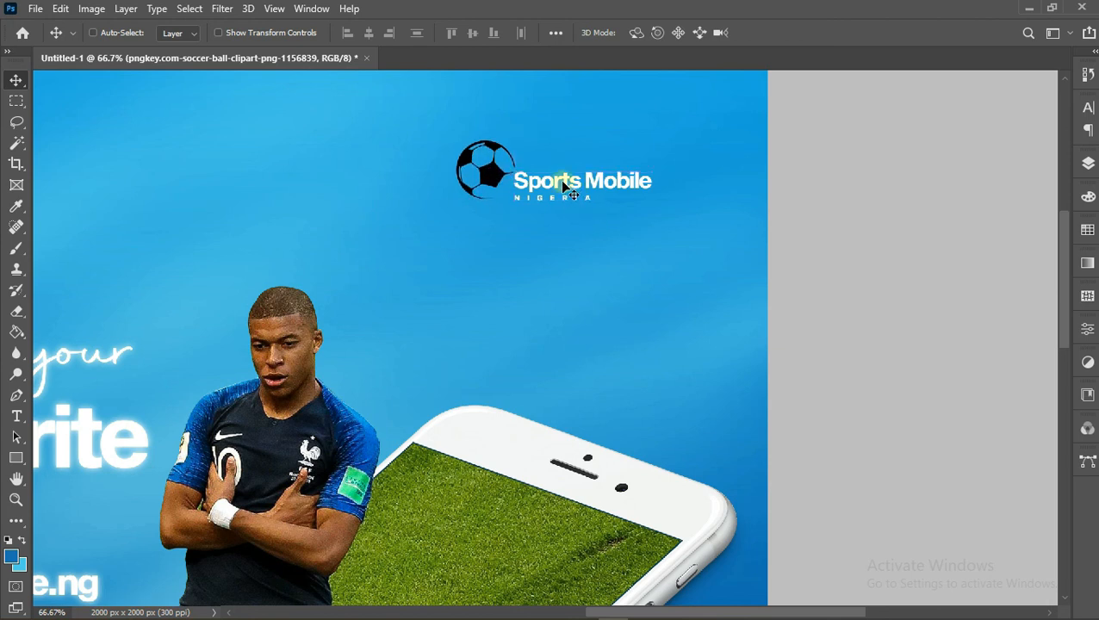
# Convert the Sports Mobile and NIGERIA text layers to shapes and merge them with the soccer ball layer into one logo layer
pyautogui.click(15, 500)
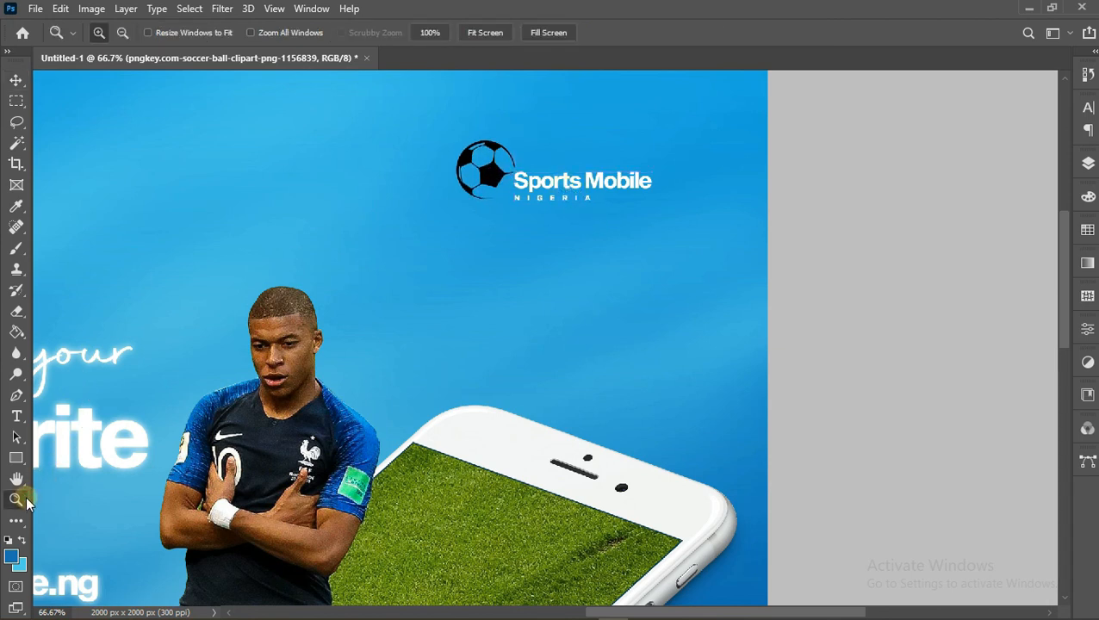
pyautogui.keyDown('alt'); pyautogui.click(355, 386); pyautogui.keyUp('alt')
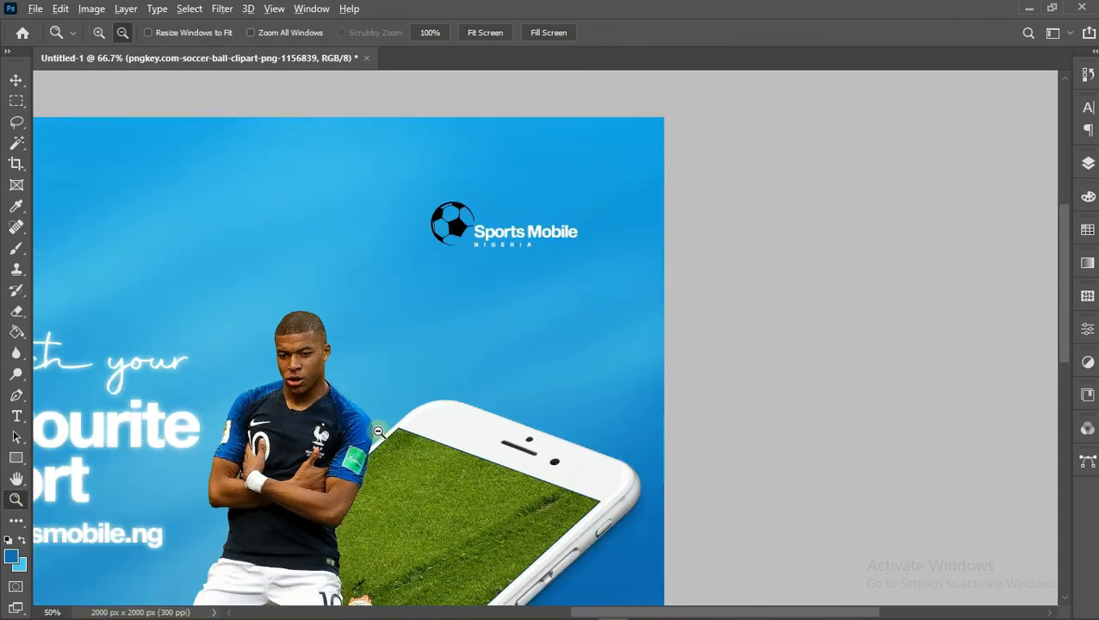
pyautogui.keyDown('alt'); pyautogui.click(379, 467); pyautogui.keyUp('alt')
pyautogui.keyDown('alt'); pyautogui.click(379, 467); pyautogui.keyUp('alt')
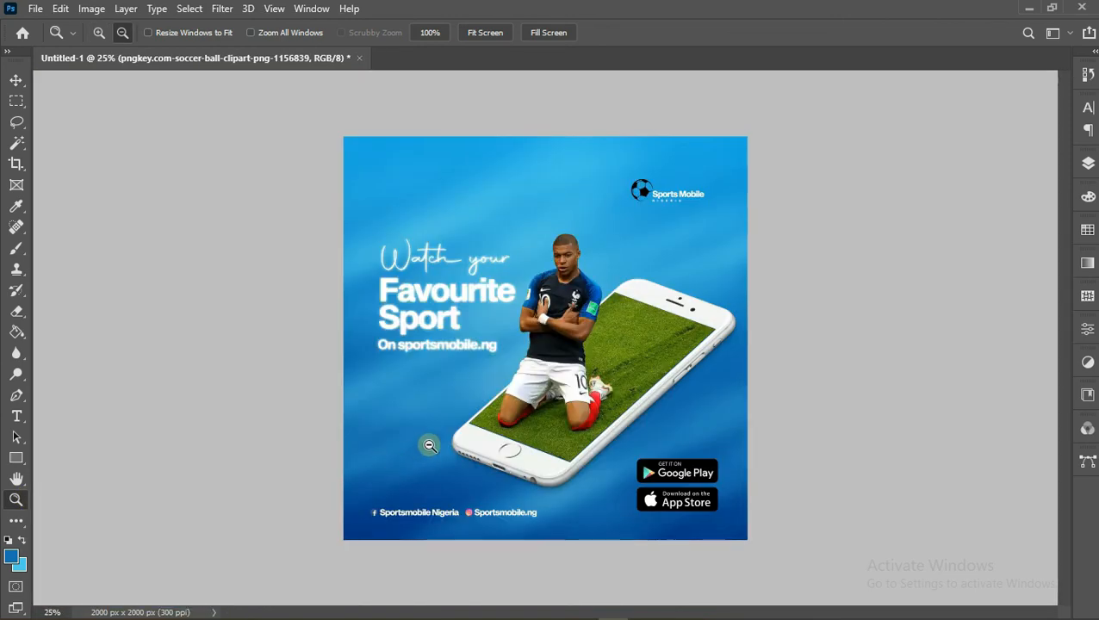
pyautogui.click(1089, 163)
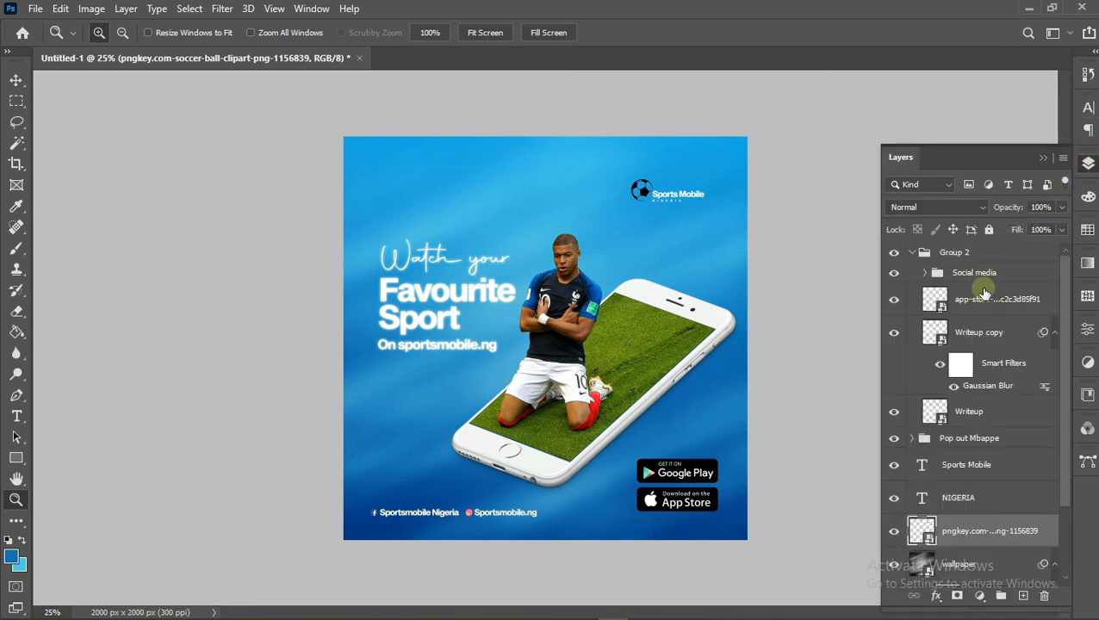
pyautogui.click(965, 497)
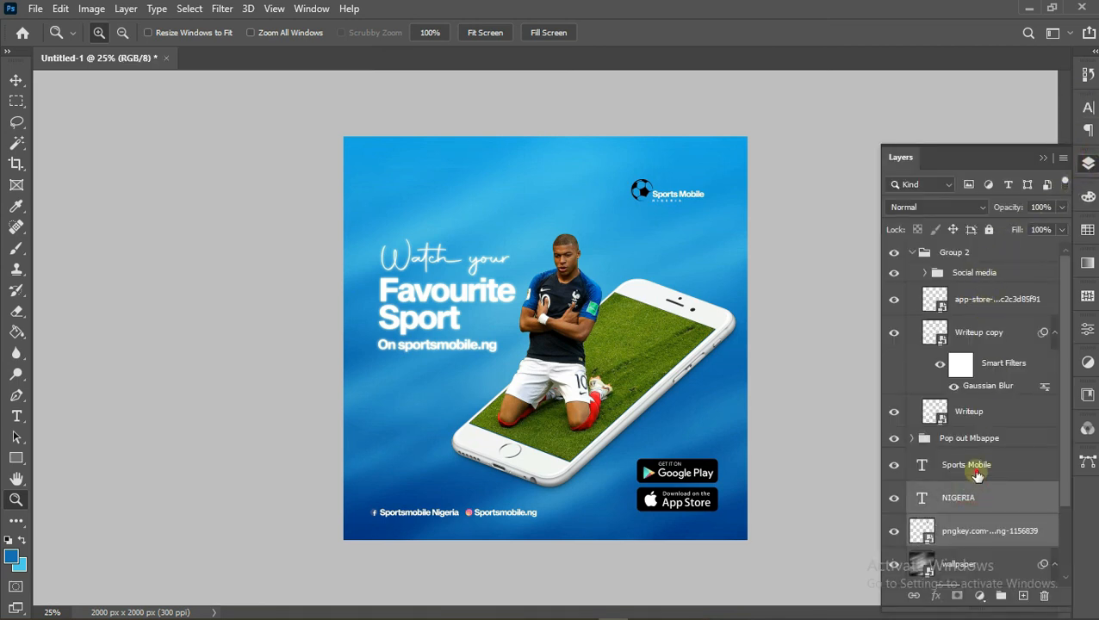
pyautogui.keyDown('shift'); pyautogui.click(976, 469); pyautogui.keyUp('shift')
pyautogui.rightClick(976, 473)
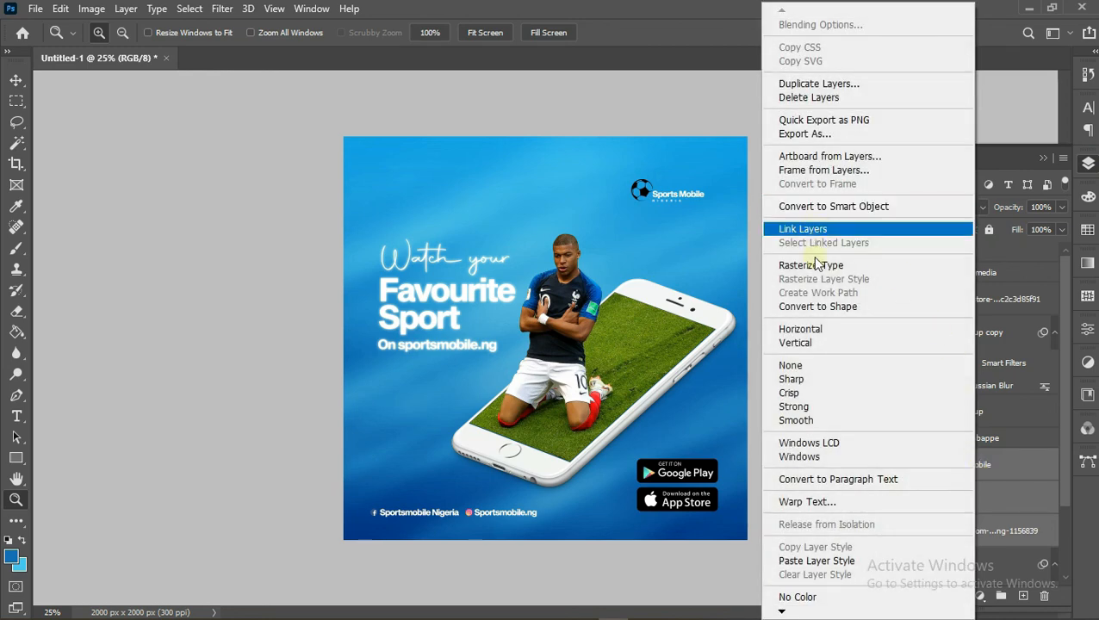
pyautogui.click(824, 305)
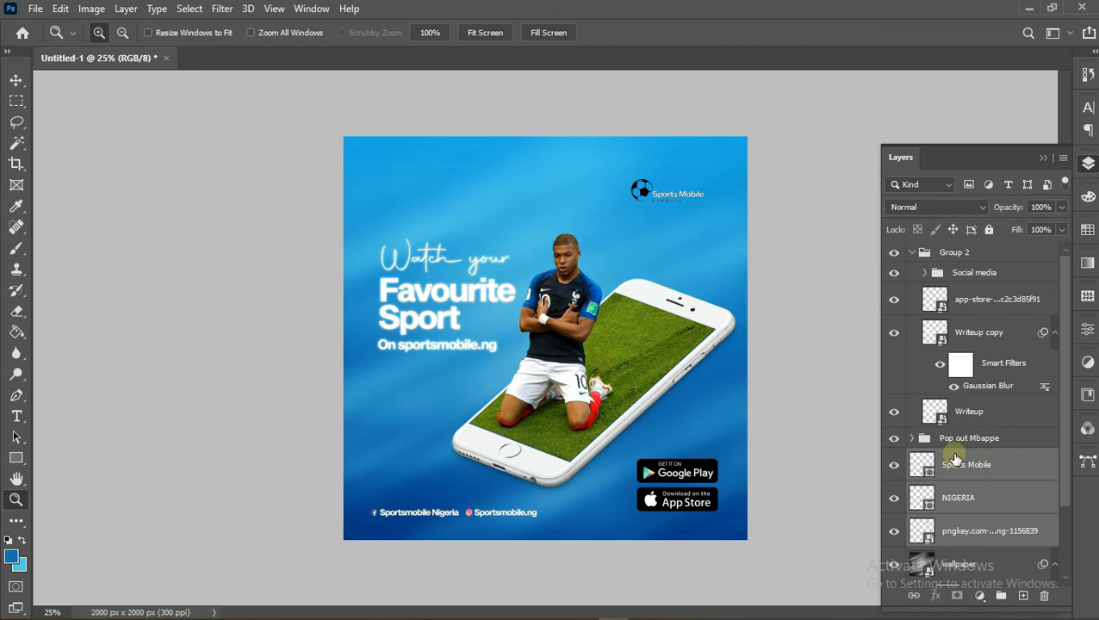
pyautogui.hotkey('ctrl', 'e')
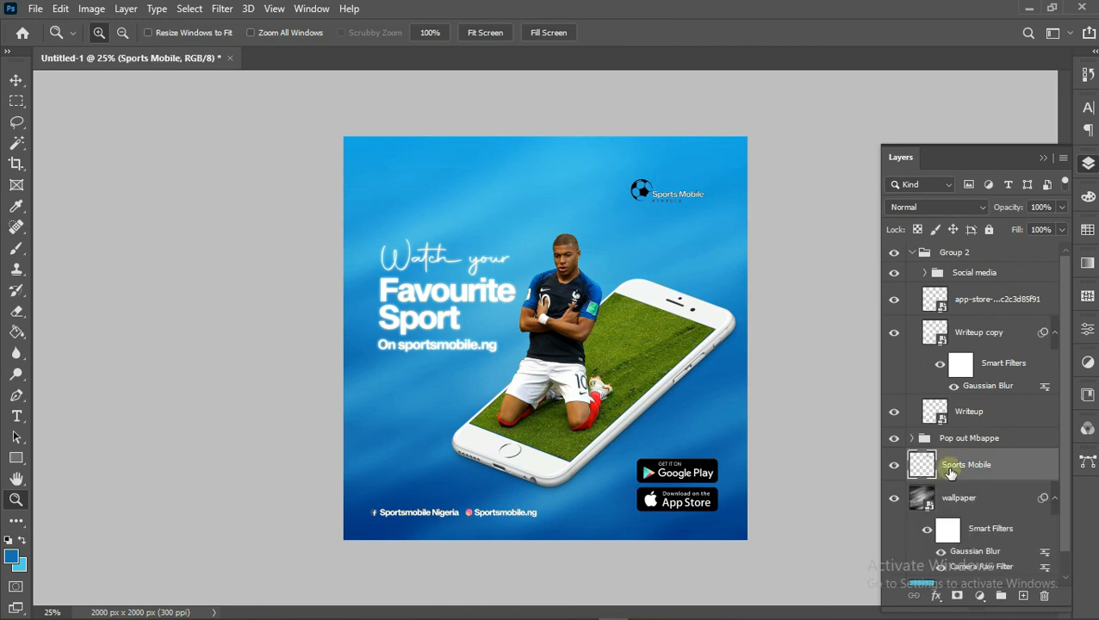
# Apply a Color Overlay in white (ffffff) at 100% opacity to the merged Sports Mobile logo layer
pyautogui.rightClick(950, 473)
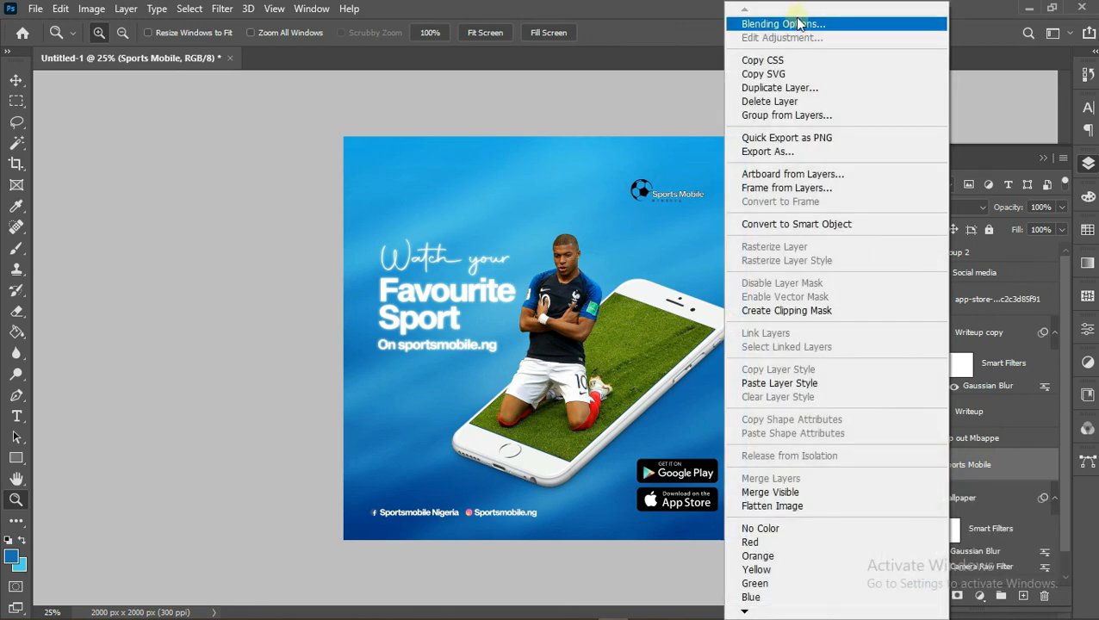
pyautogui.click(805, 27)
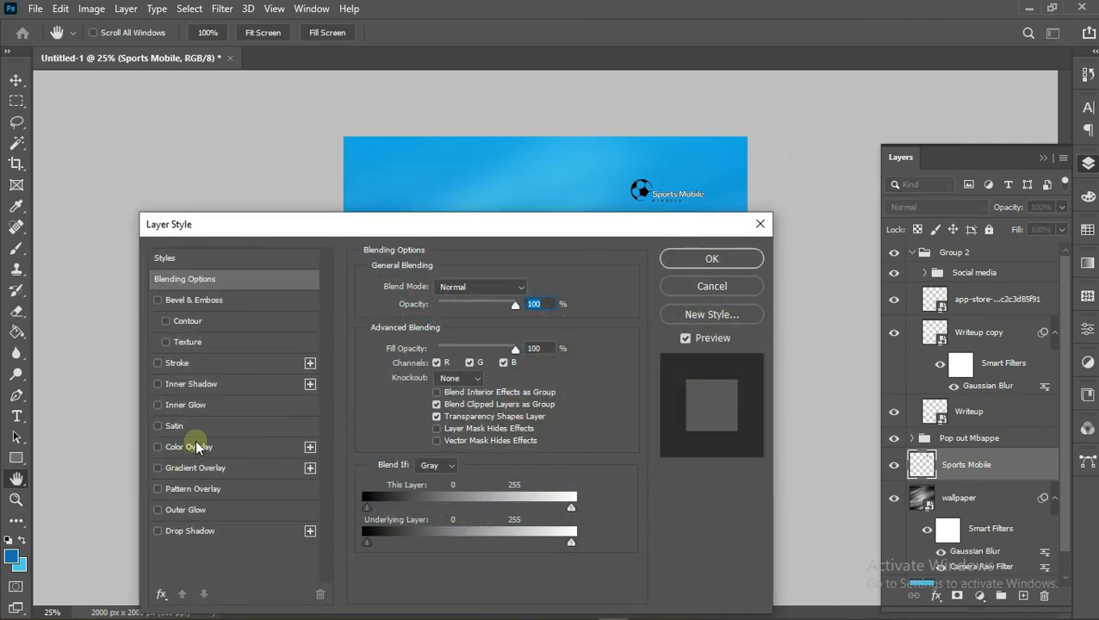
pyautogui.click(196, 447)
pyautogui.click(529, 288)
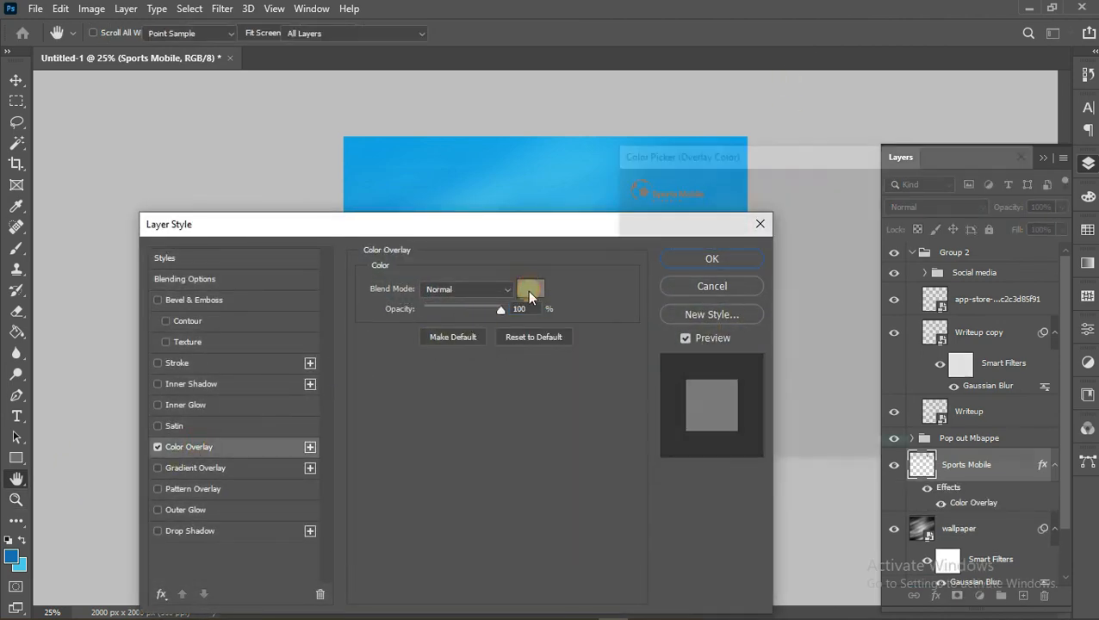
pyautogui.moveTo(737, 232); pyautogui.dragTo(541, 158)
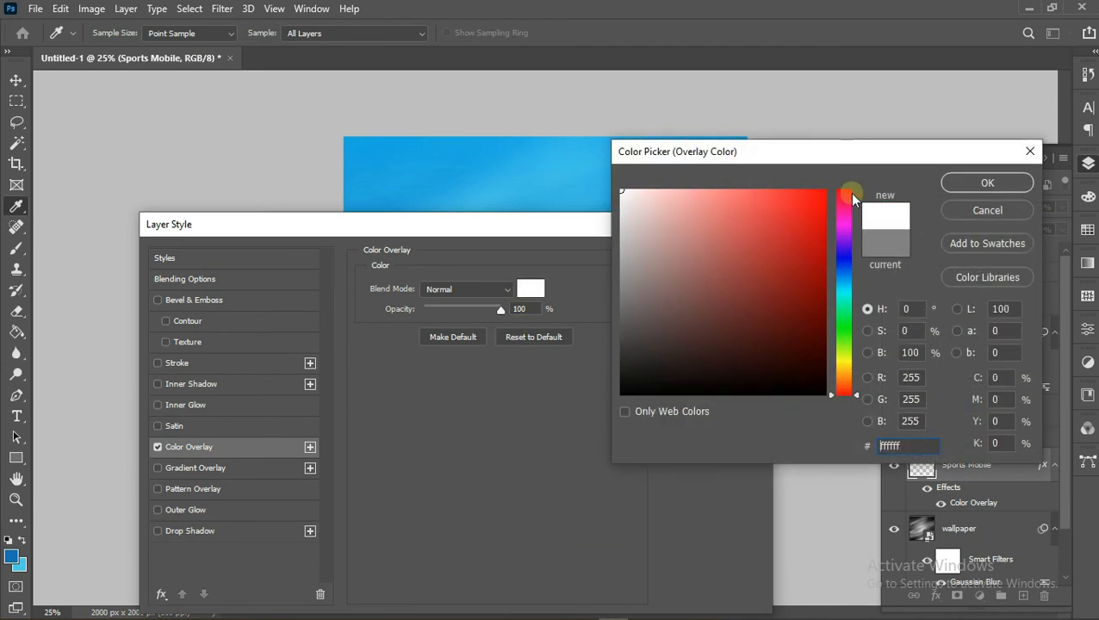
pyautogui.click(1025, 186)
pyautogui.click(659, 260)
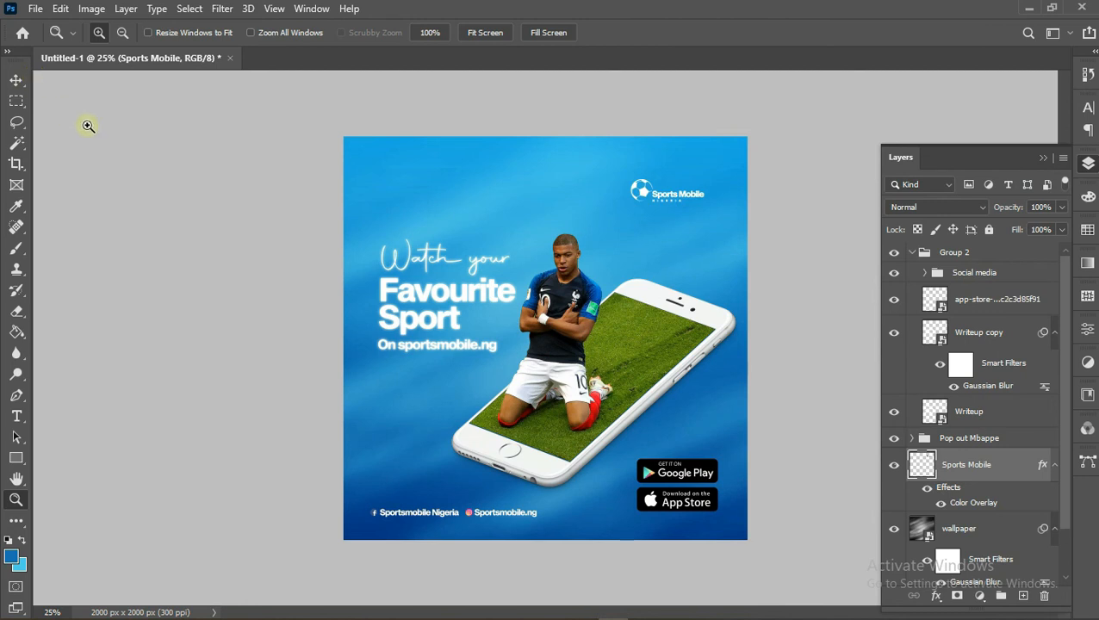
pyautogui.click(16, 81)
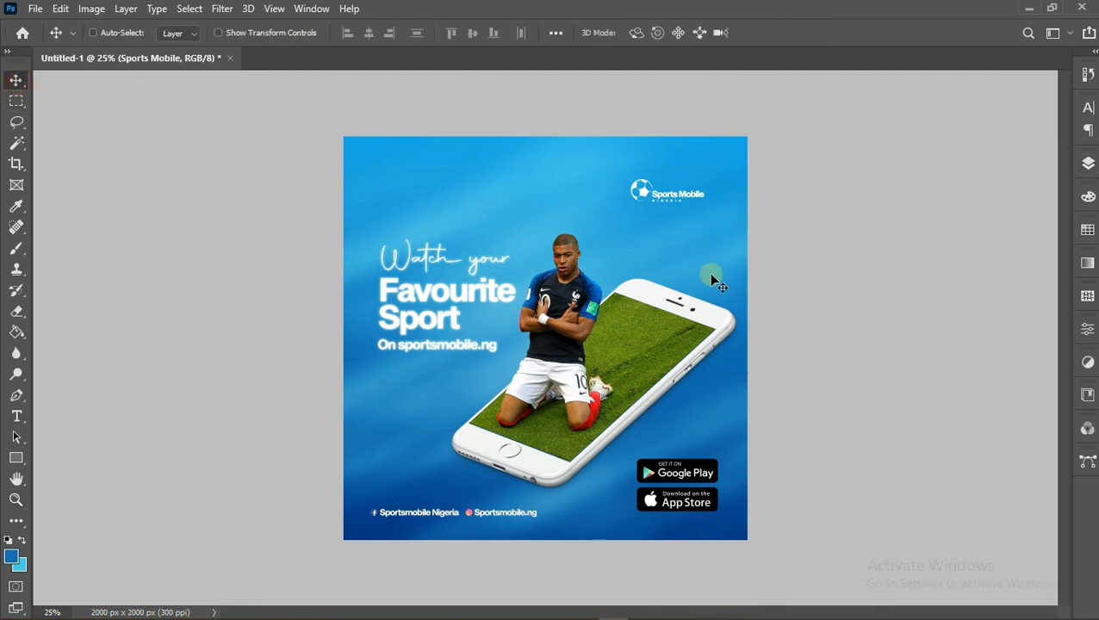
# Move the white Sports Mobile Nigeria logo slightly up and right, closer to the design's upper-right corner
pyautogui.moveTo(682, 200); pyautogui.dragTo(697, 182)
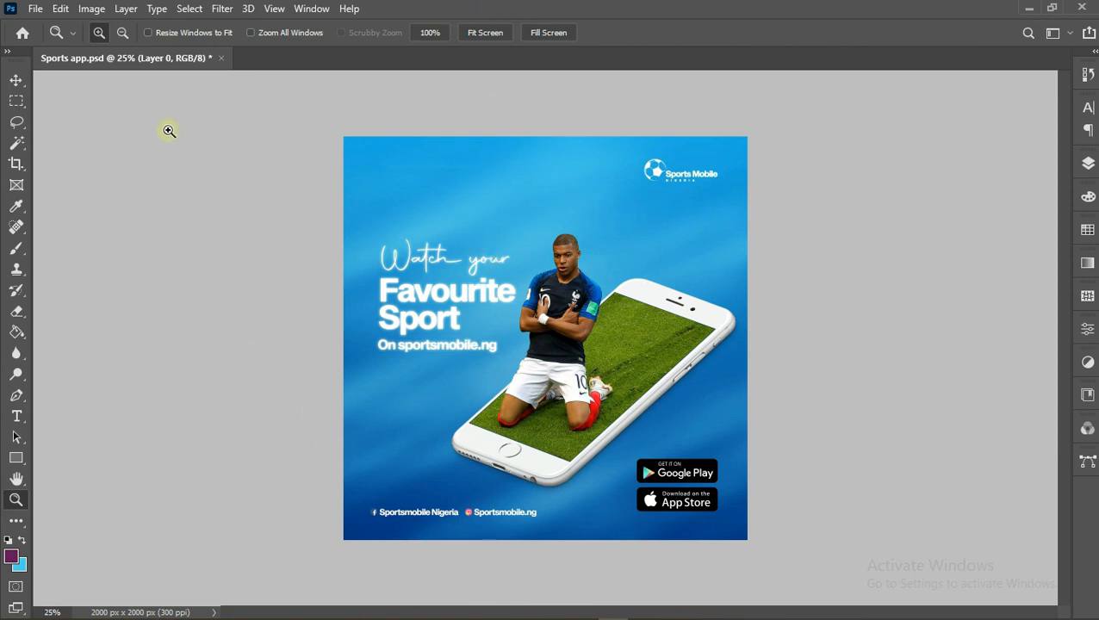
# Place the 19-196686_stadium-football-and-cheer-background image as an embedded object and scale it to 130.29% so it covers the whole canvas
pyautogui.click(36, 9)
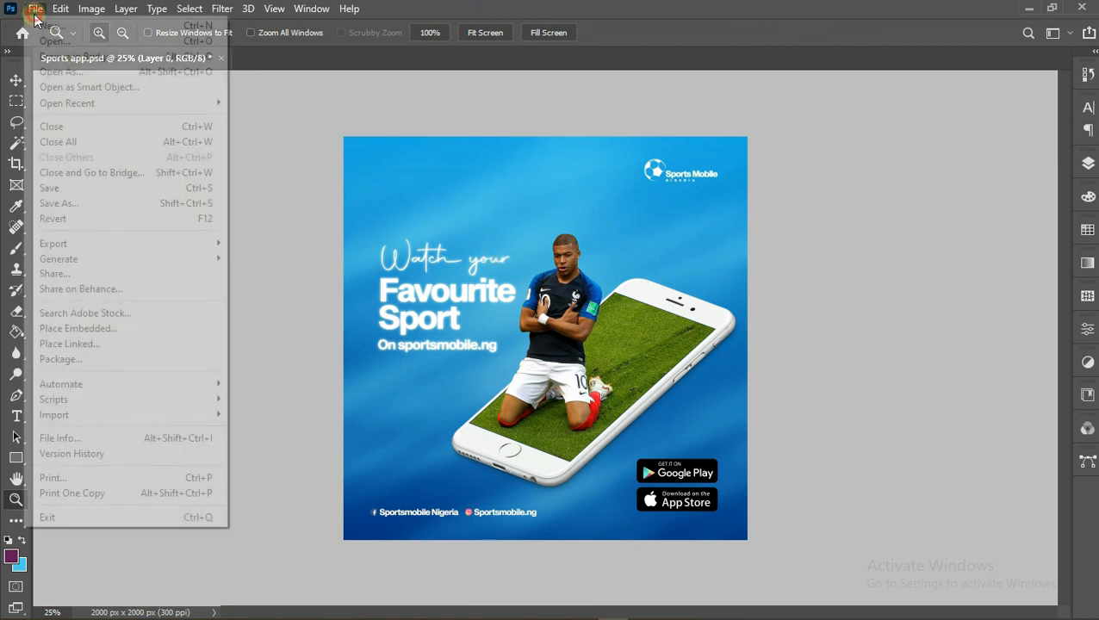
pyautogui.click(113, 328)
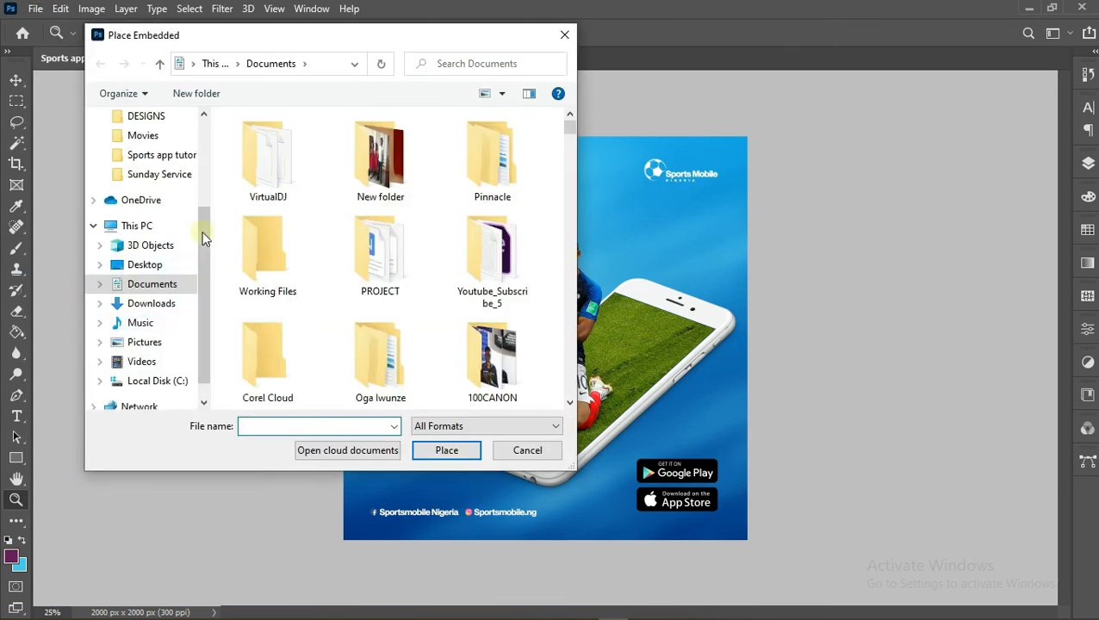
pyautogui.click(144, 156)
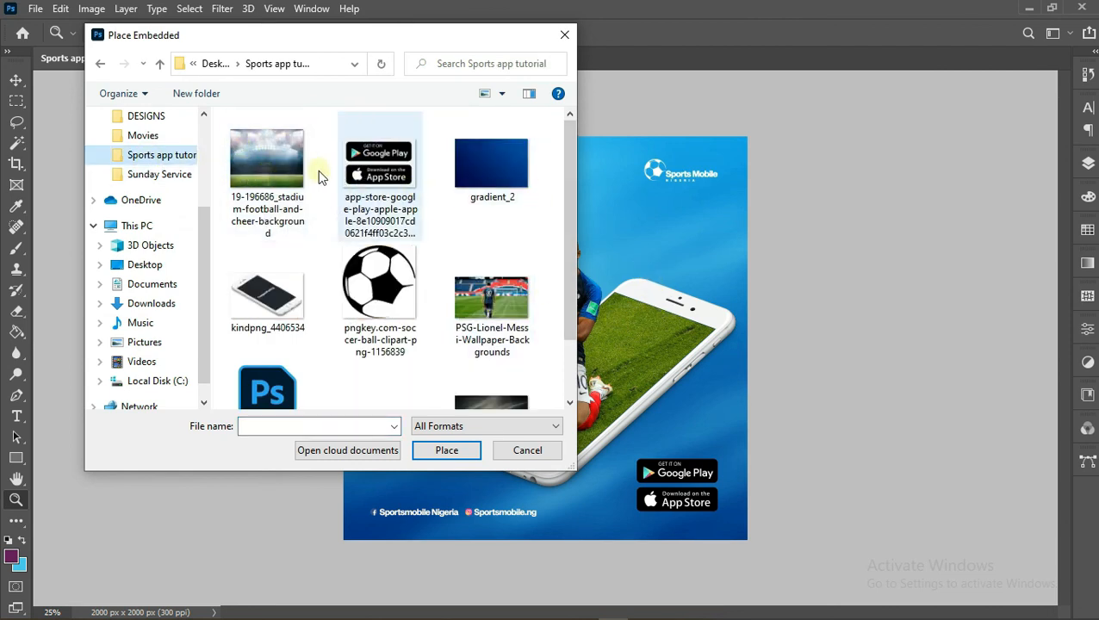
pyautogui.doubleClick(295, 165)
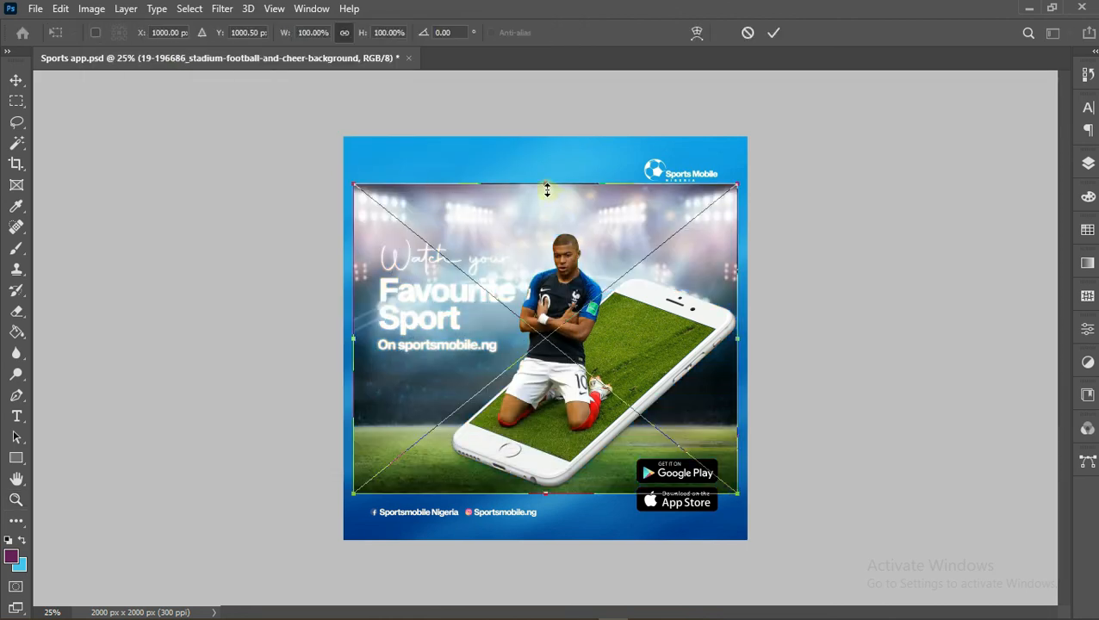
pyautogui.moveTo(547, 189); pyautogui.dragTo(536, 141)
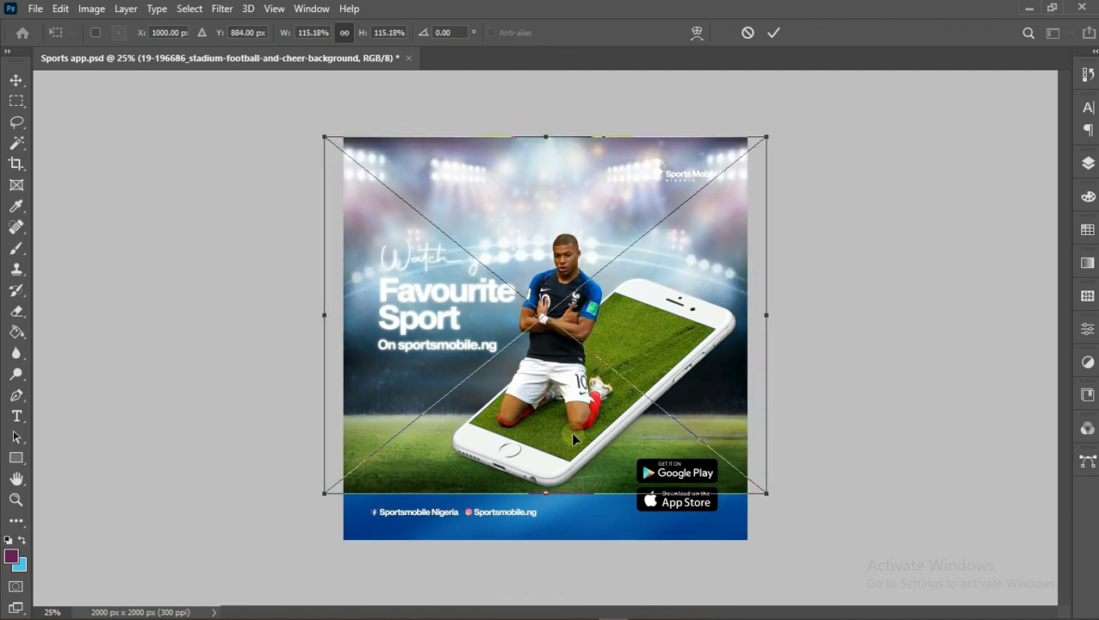
pyautogui.moveTo(548, 490); pyautogui.dragTo(548, 536)
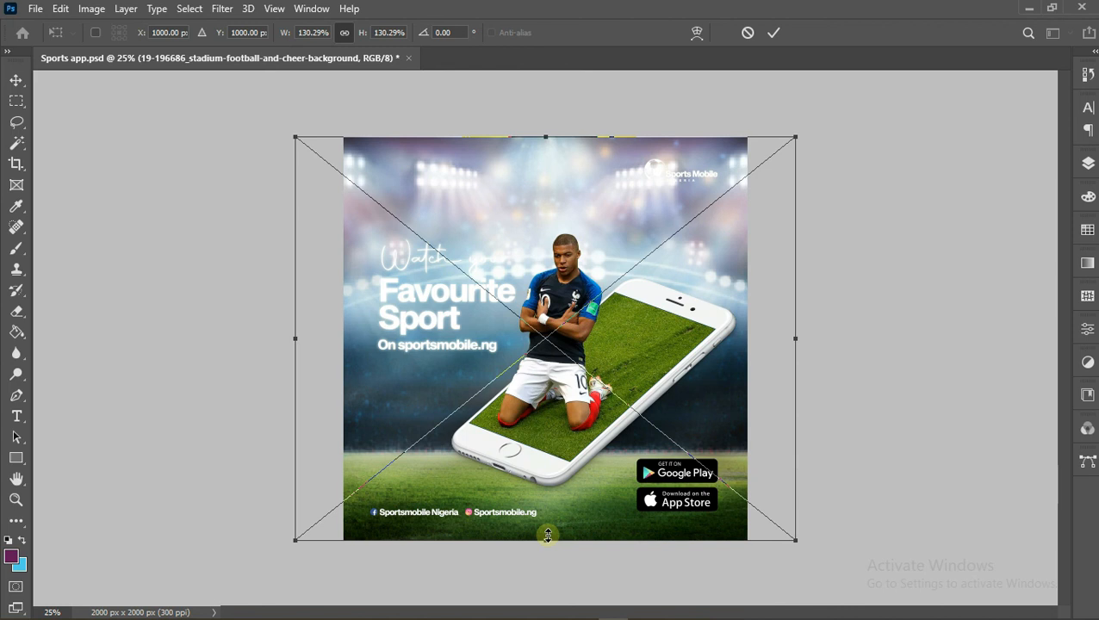
pyautogui.press('Return')
pyautogui.press('z')
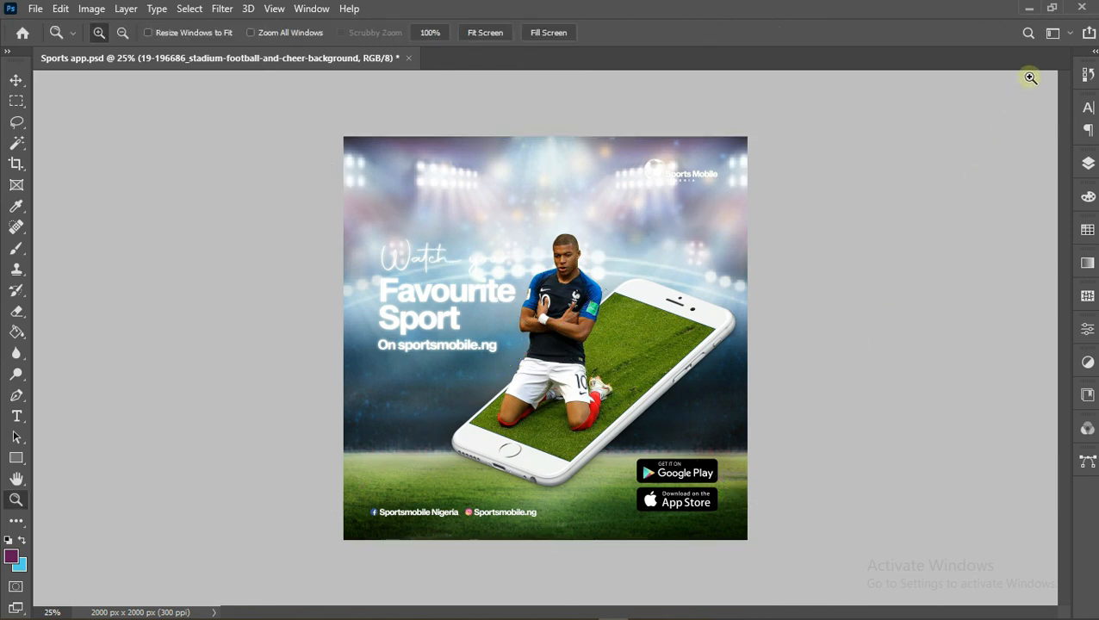
# Hide the wallpaper layer and set the stadium background layer's blend mode to Multiply
pyautogui.click(1088, 164)
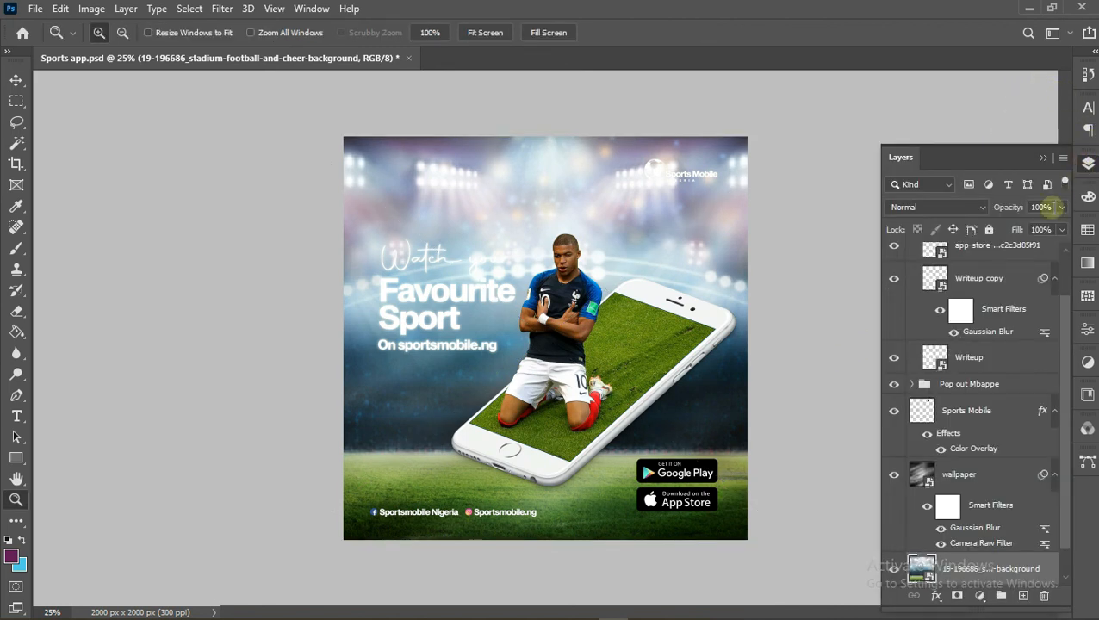
pyautogui.click(895, 476)
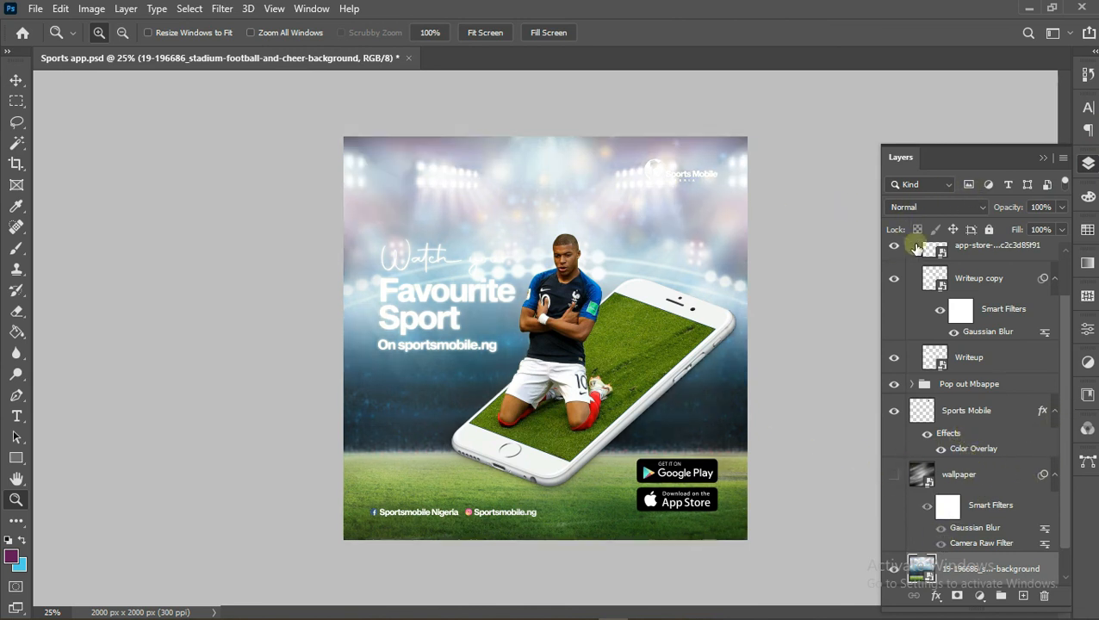
pyautogui.click(922, 211)
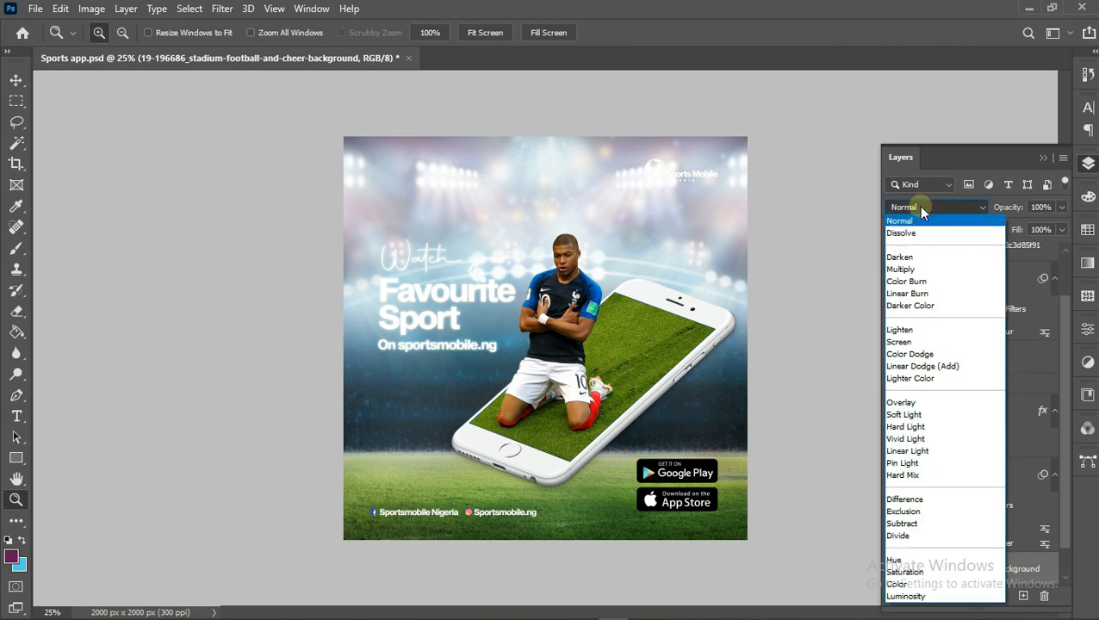
pyautogui.click(912, 271)
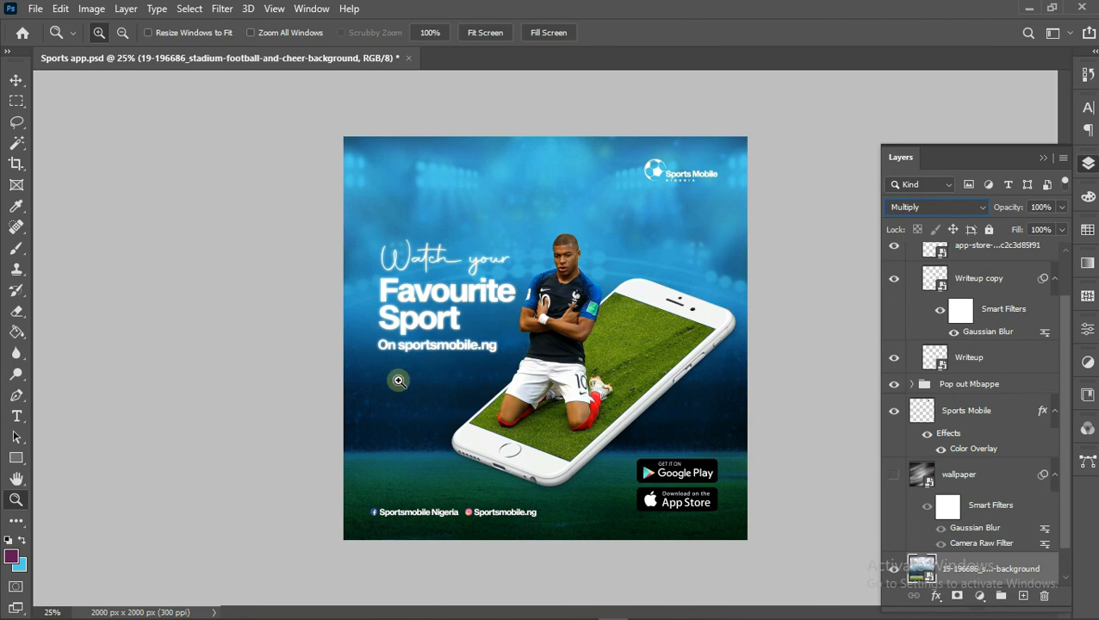
# Inspect the headline and footballer up close, then view the whole graphic in full-screen mode
pyautogui.click(515, 327)
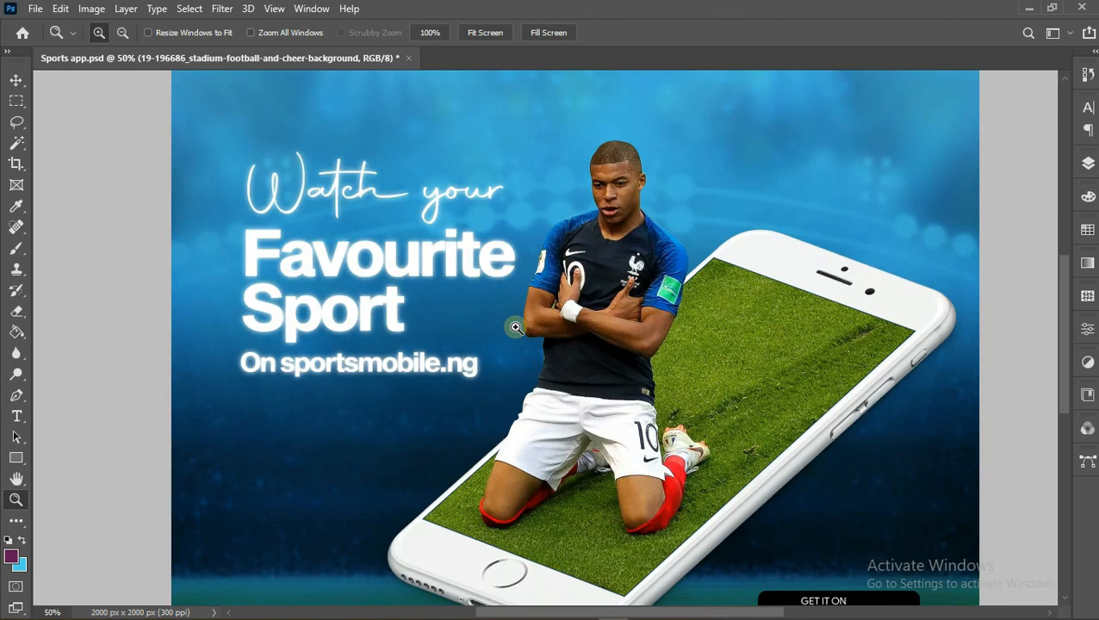
pyautogui.press('alt')
pyautogui.keyDown('alt'); pyautogui.click(515, 327); pyautogui.keyUp('alt')
pyautogui.keyDown('alt'); pyautogui.click(515, 328); pyautogui.keyUp('alt')
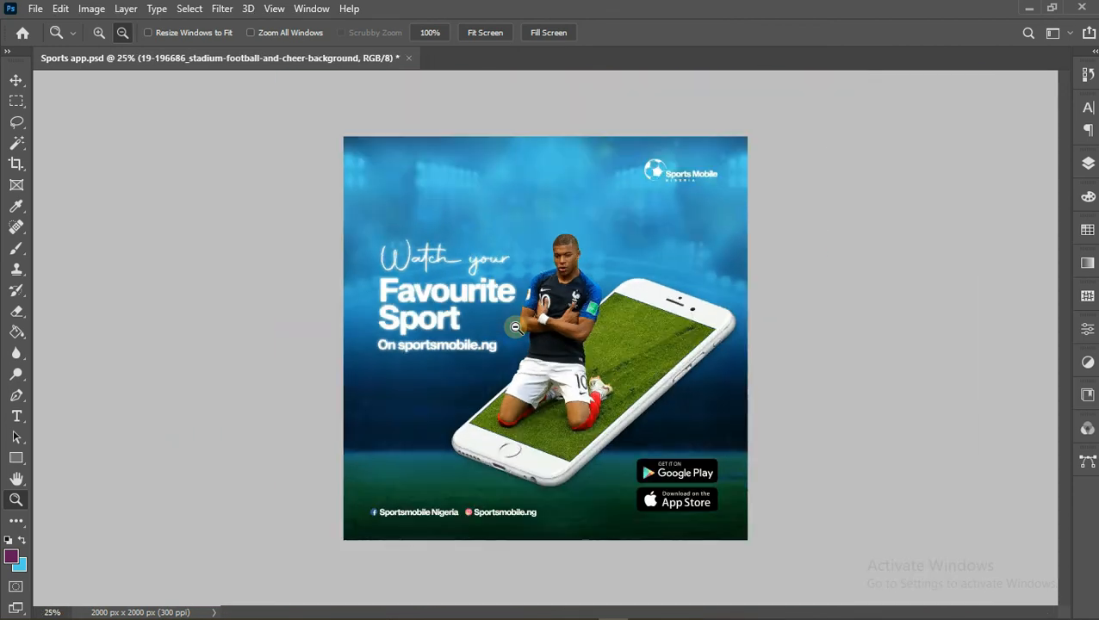
pyautogui.press('f')
pyautogui.press('f')
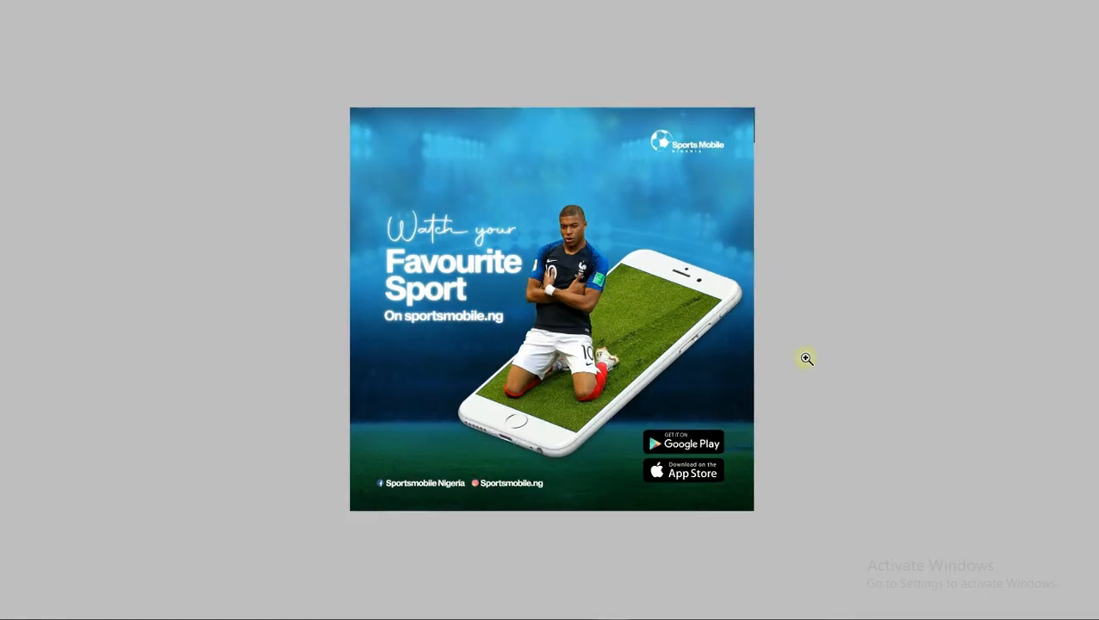